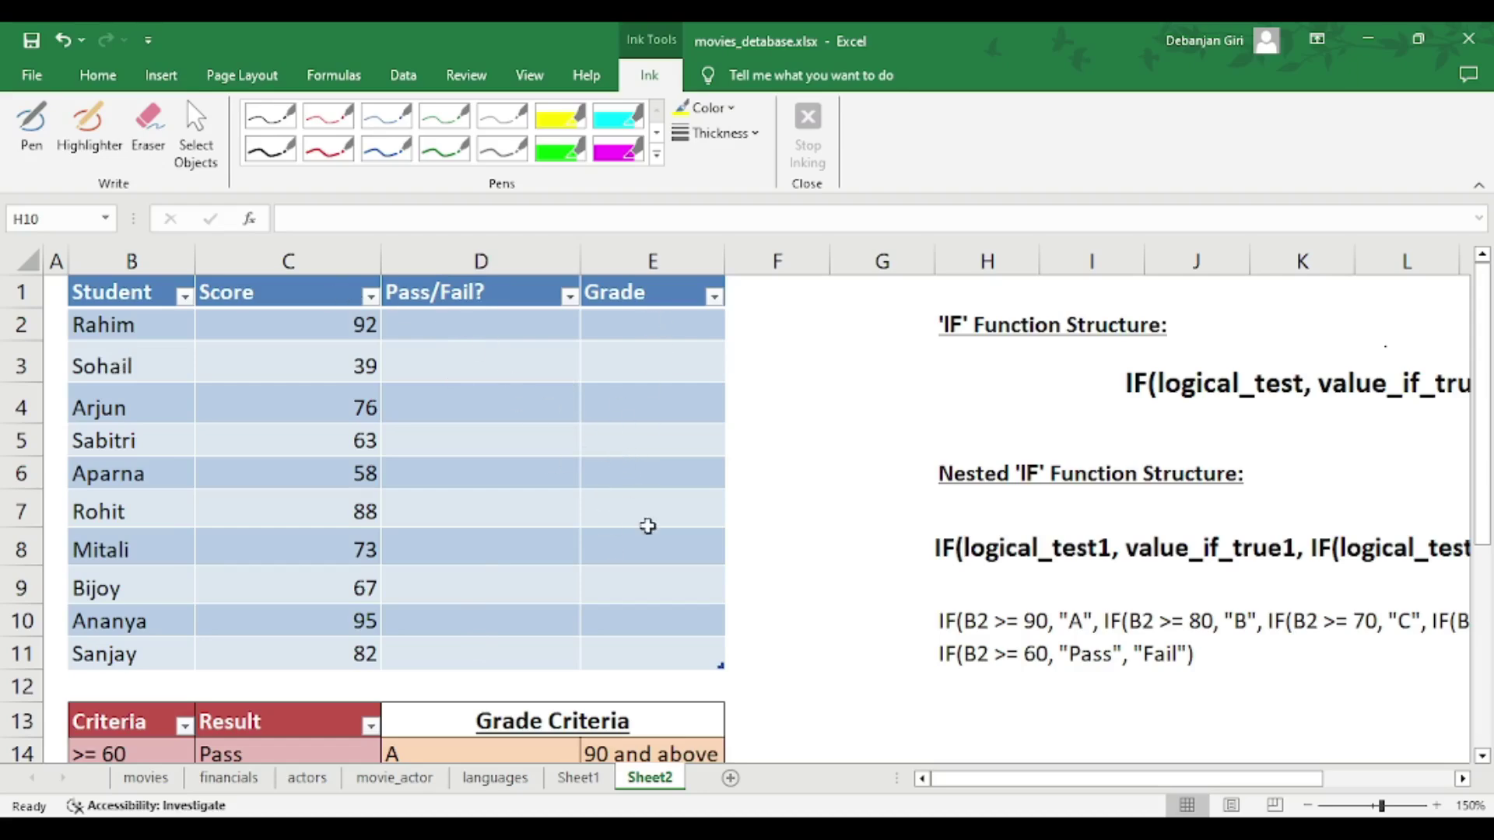
- Underline logical_test, value_if_true and value_if_false in the IF function structure using the green pen
left_click_drag(973, 779, 1039, 778)
left_click(1188, 747)
left_click(1207, 748)
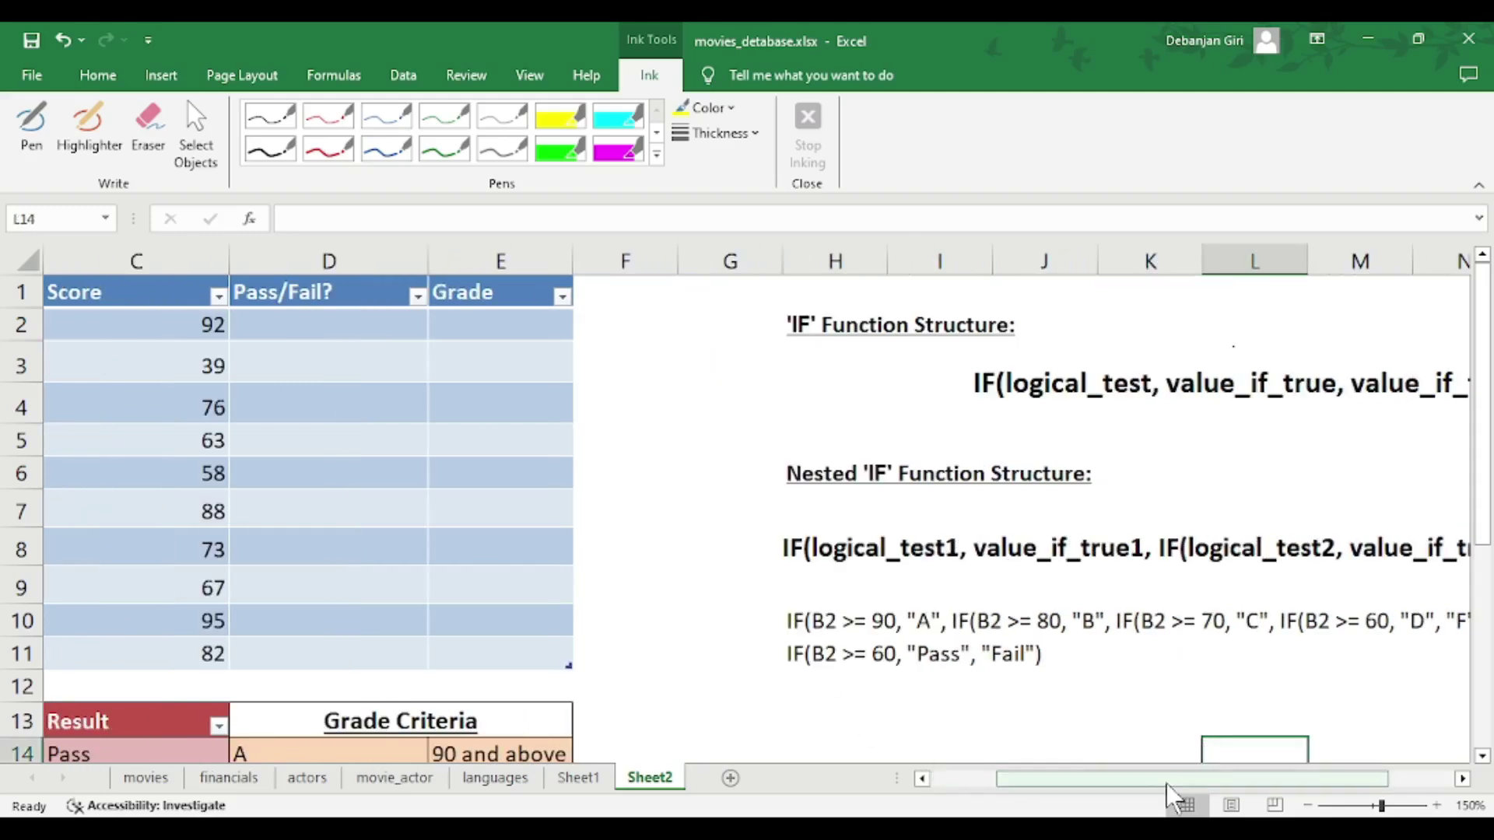
left_click_drag(1166, 783, 1210, 786)
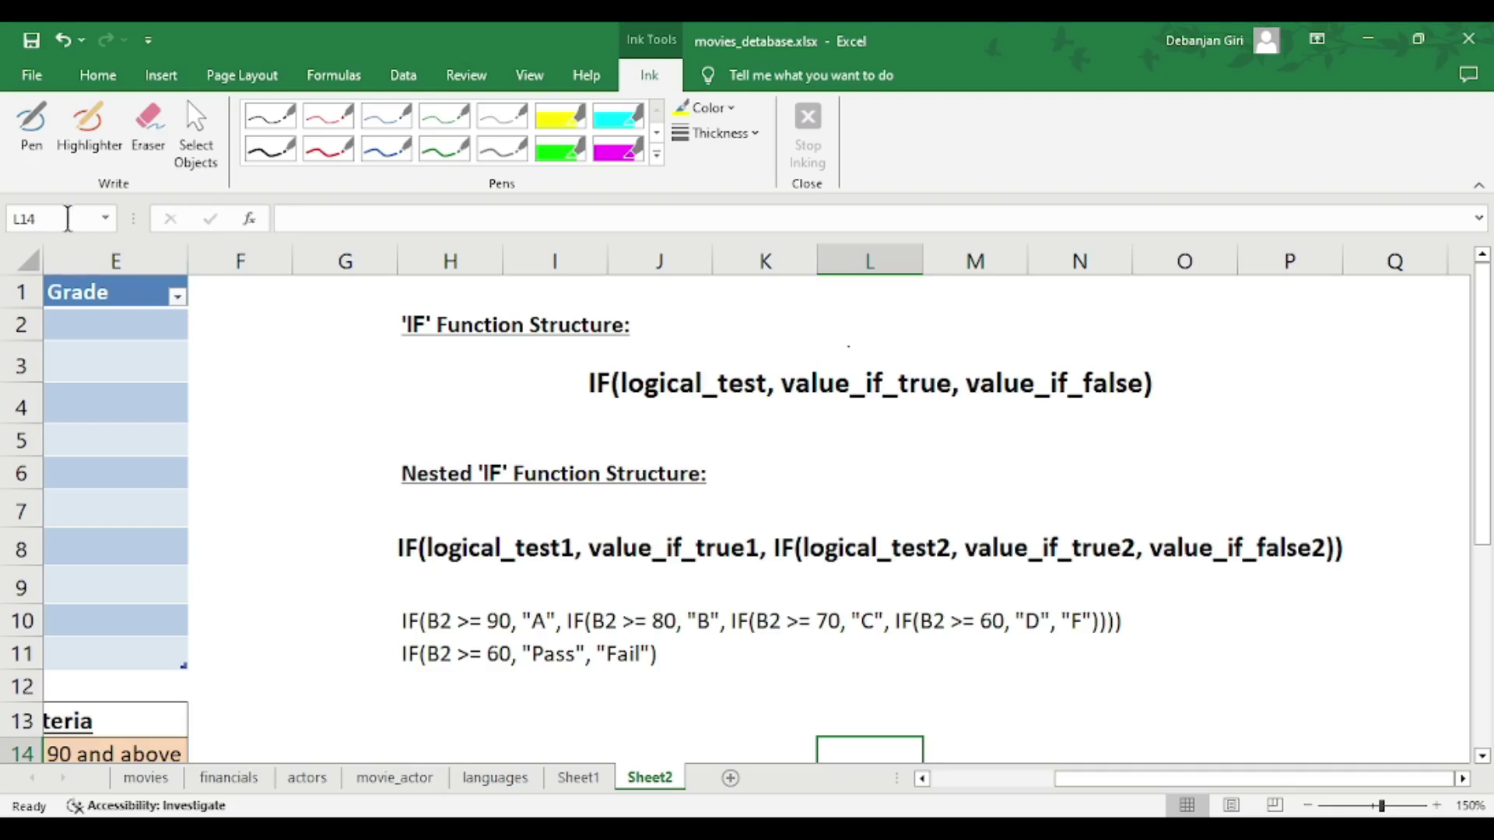
left_click(27, 136)
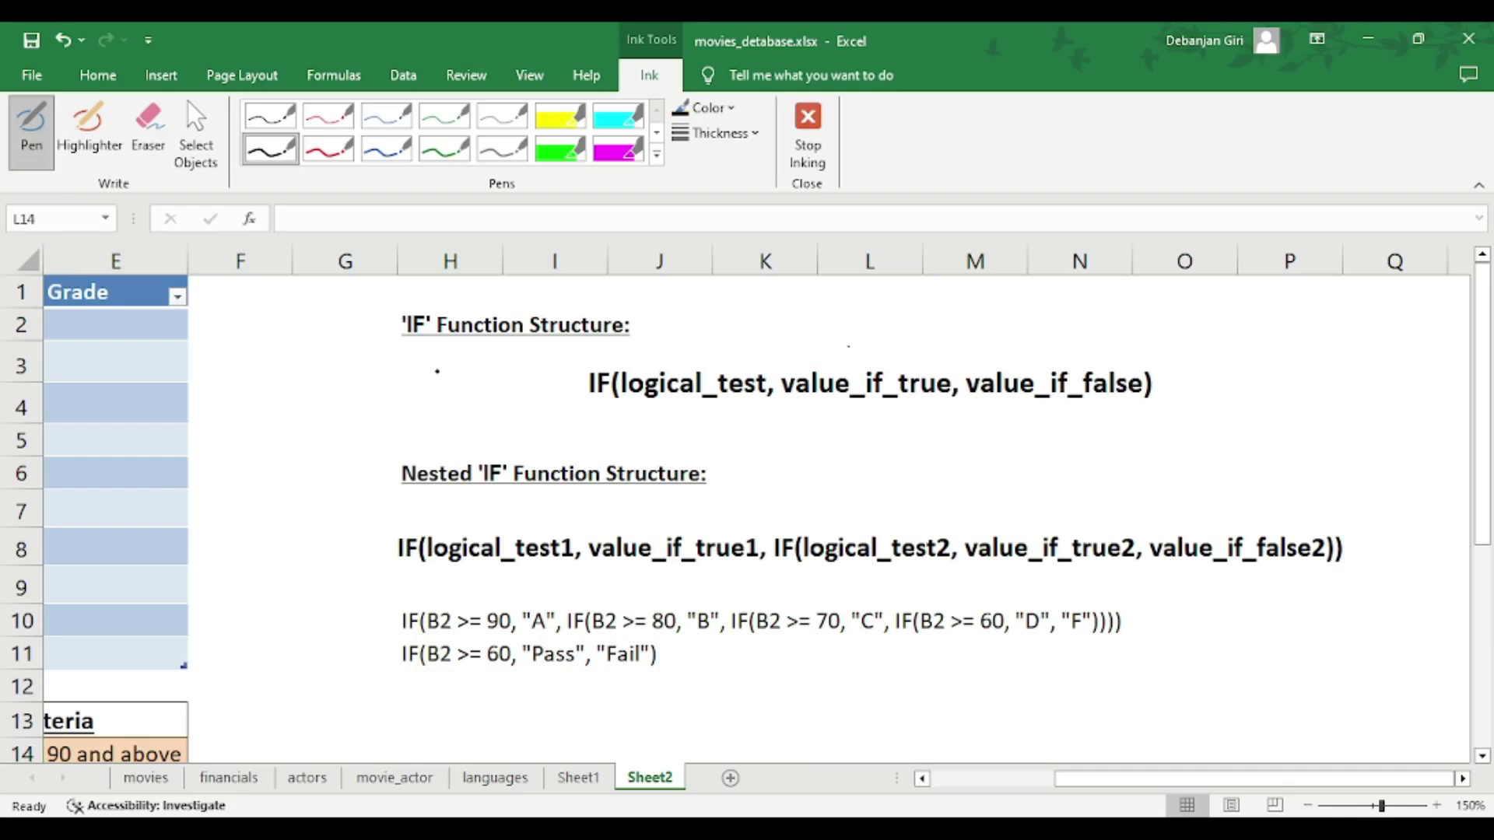
left_click(448, 151)
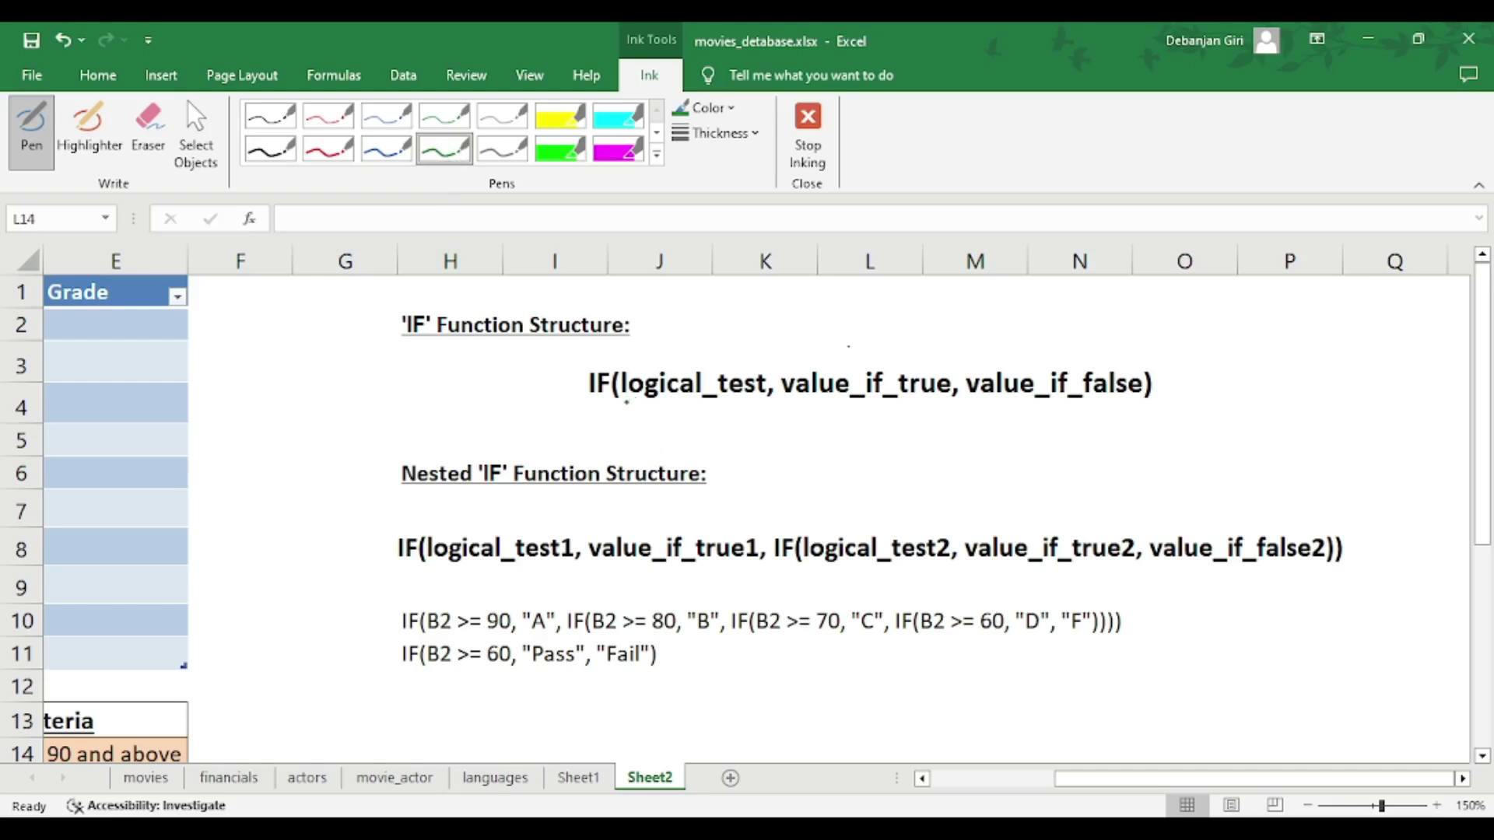
left_click_drag(627, 402, 766, 399)
left_click_drag(626, 402, 758, 399)
mouse_move(785, 400)
left_mouse_down()
mouse_move(950, 399)
mouse_move(795, 405)
left_mouse_up()
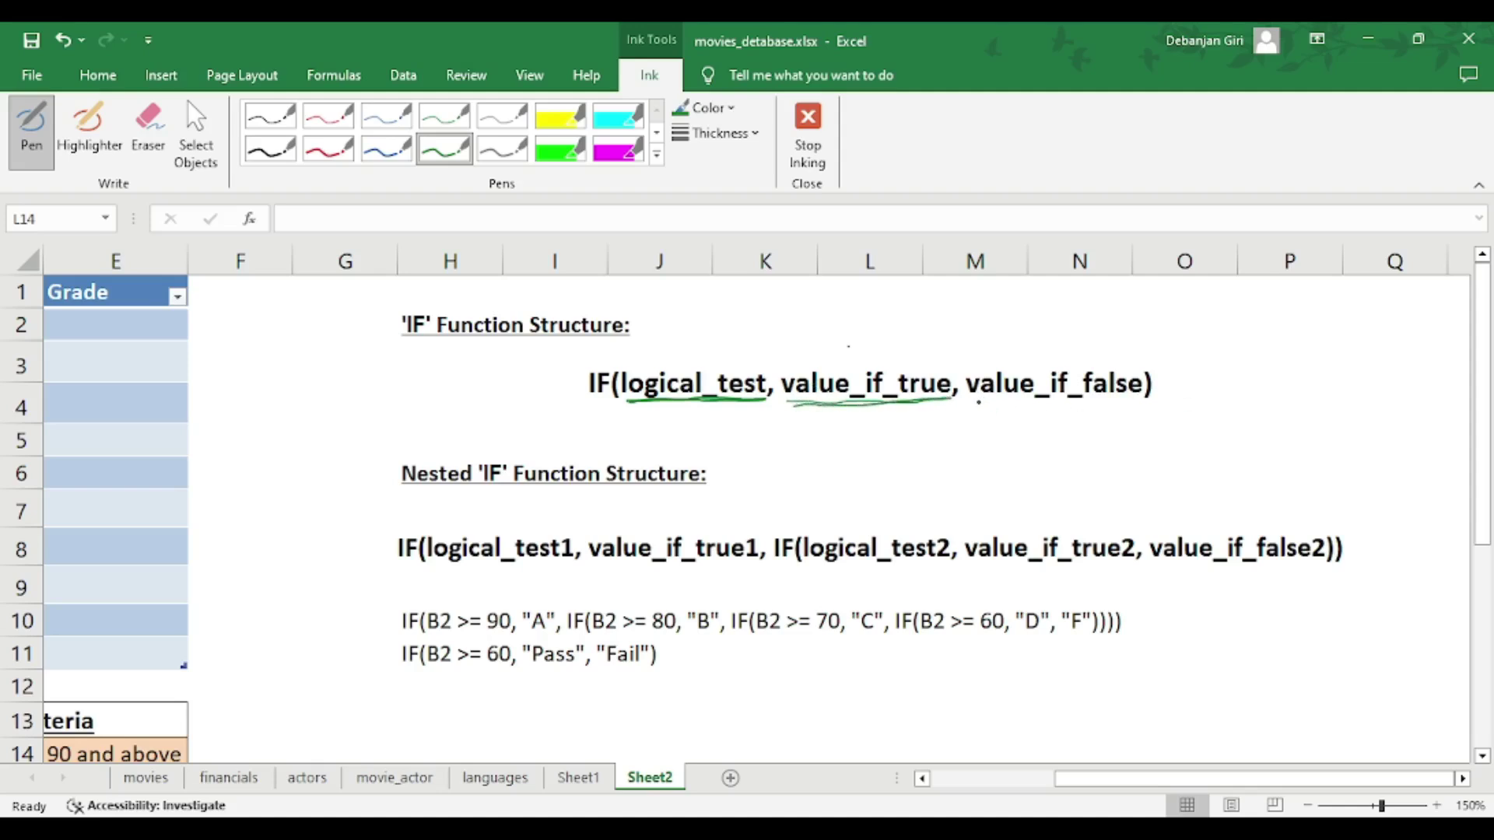
left_click_drag(979, 403, 1152, 395)
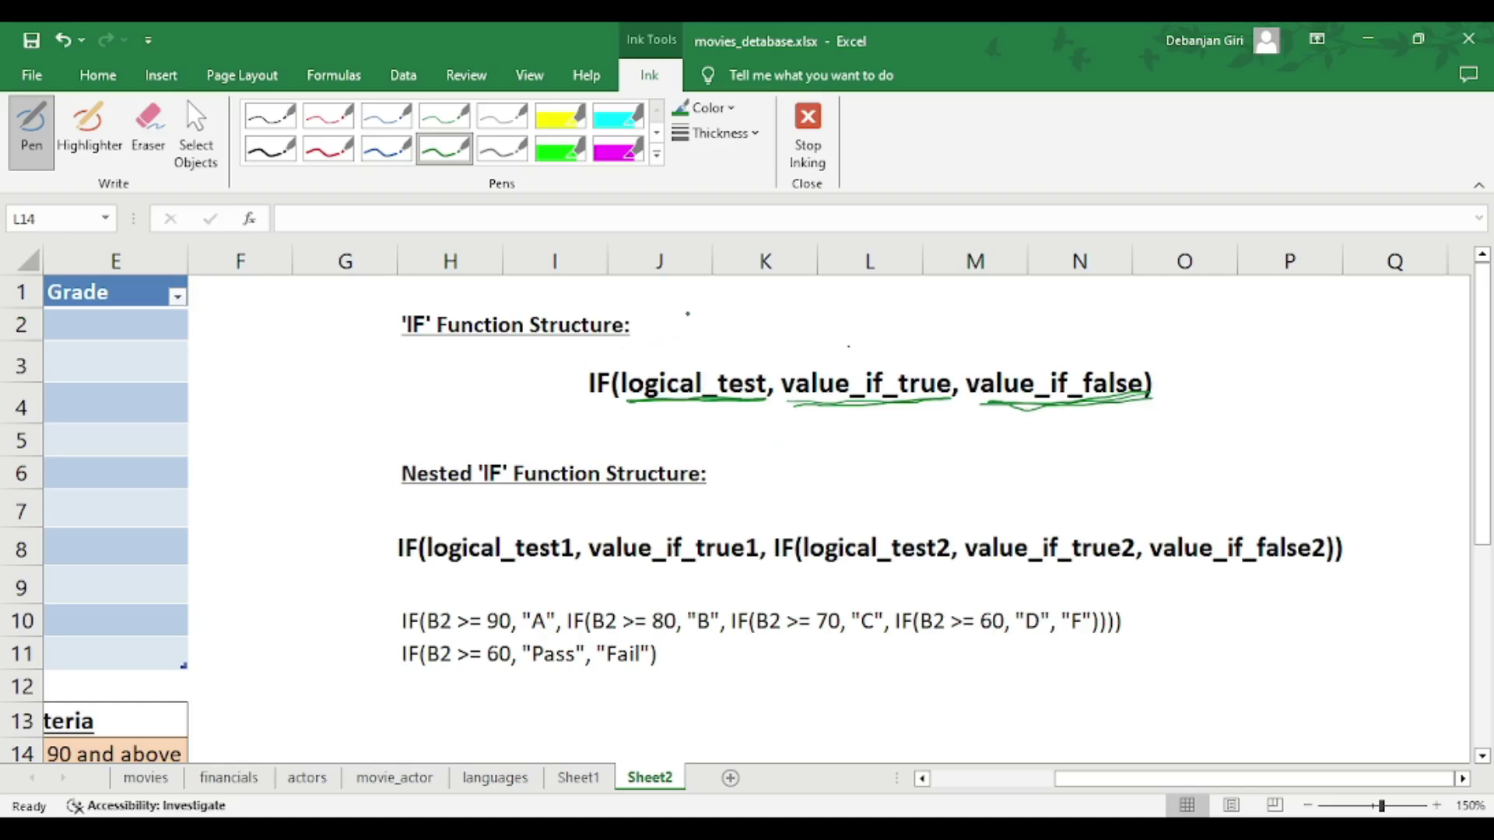
- Handwrite "60" with arrows to "Pass" and to logical_test in green above the IF structure, and "Fail" in red
mouse_move(691, 297)
left_mouse_down()
mouse_move(669, 317)
mouse_move(781, 277)
mouse_move(779, 304)
left_mouse_up()
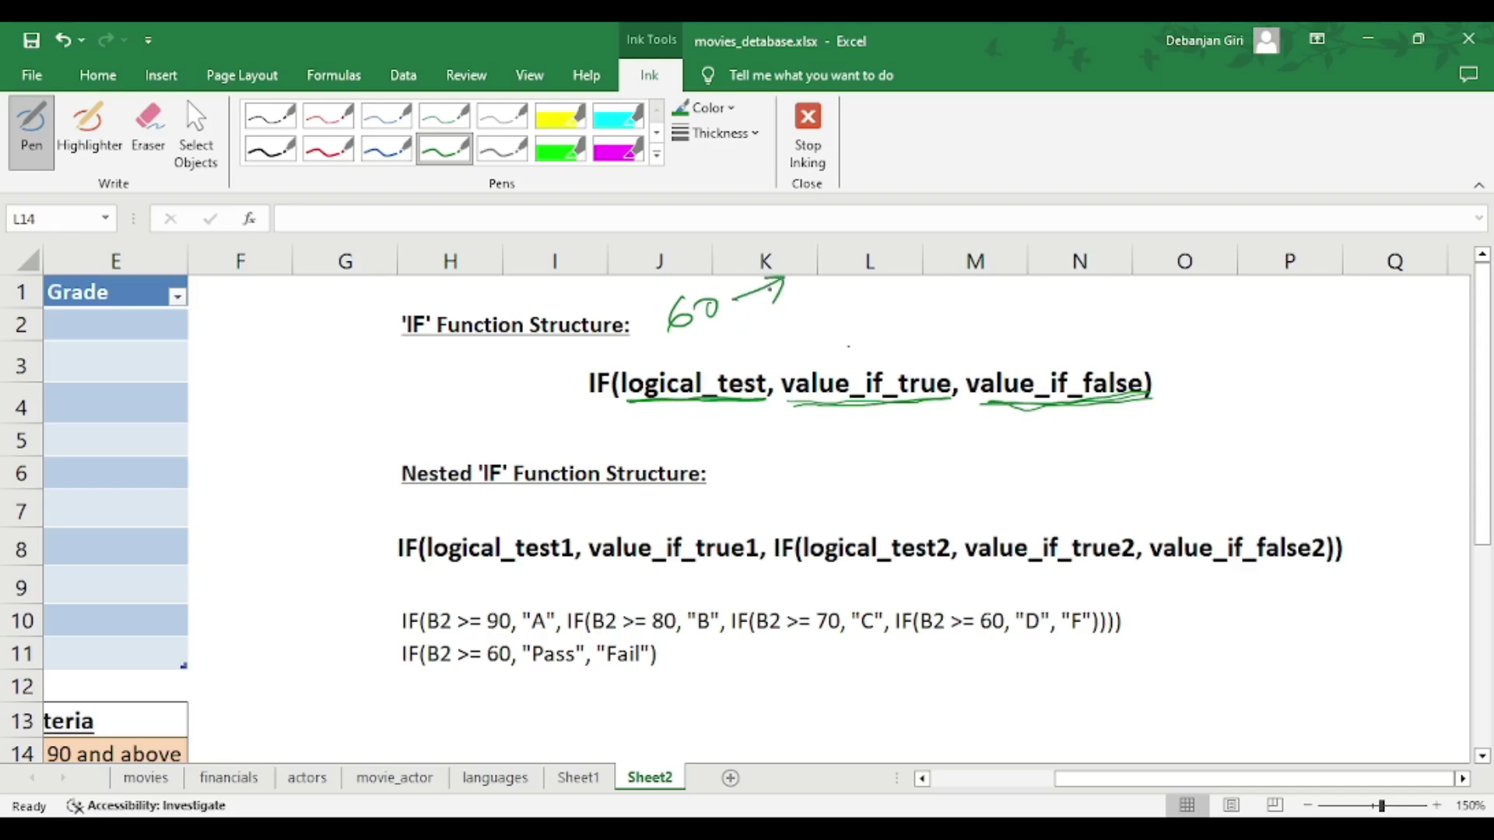
left_click_drag(689, 338, 719, 331)
left_click_drag(806, 277, 882, 296)
mouse_move(707, 336)
left_mouse_down()
mouse_move(709, 377)
mouse_move(739, 341)
left_mouse_up()
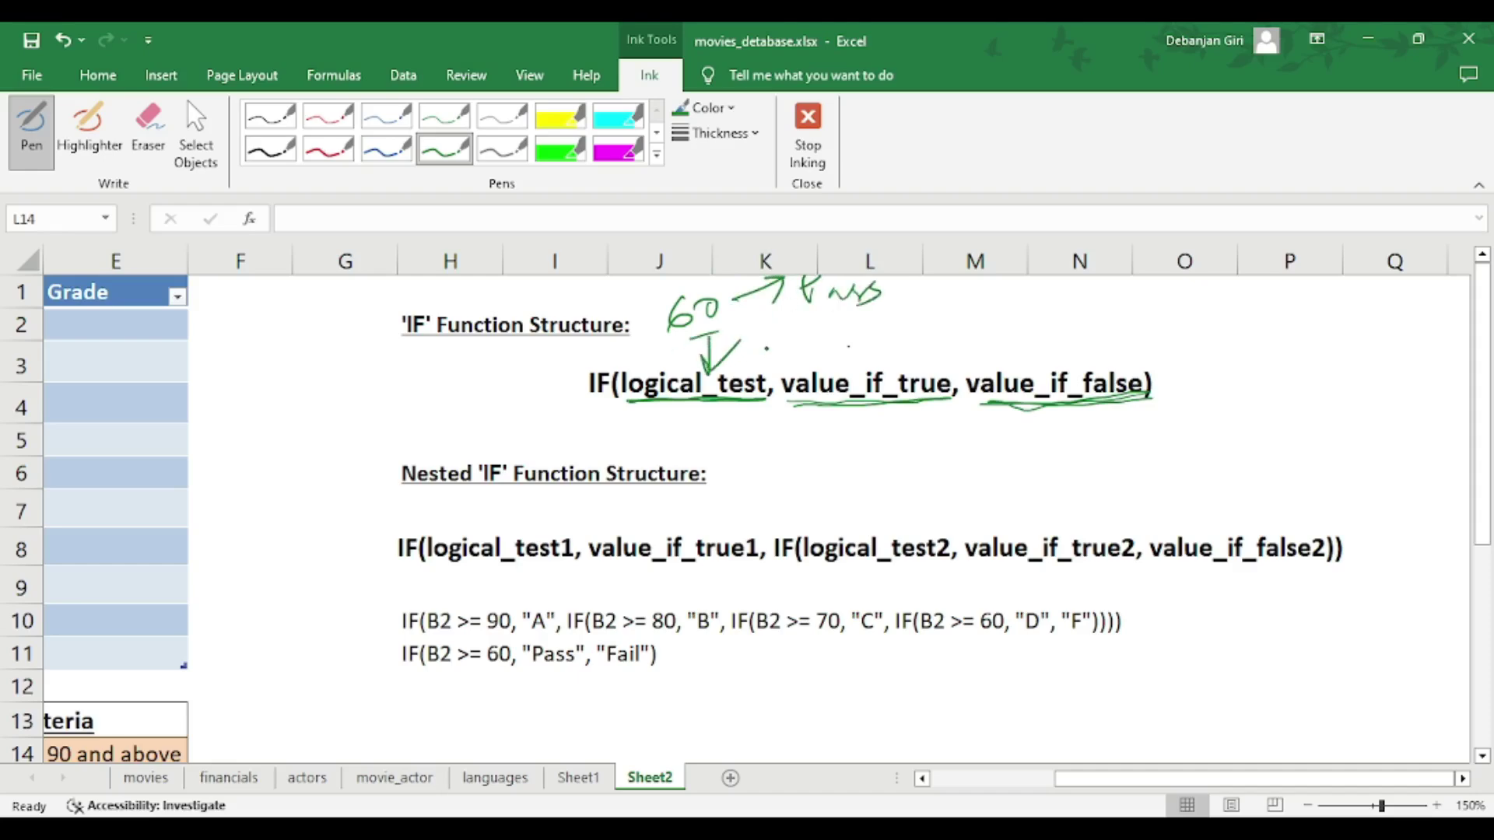
left_click(326, 155)
mouse_move(759, 336)
left_mouse_down()
mouse_move(762, 359)
mouse_move(818, 348)
mouse_move(809, 317)
mouse_move(827, 317)
left_mouse_up()
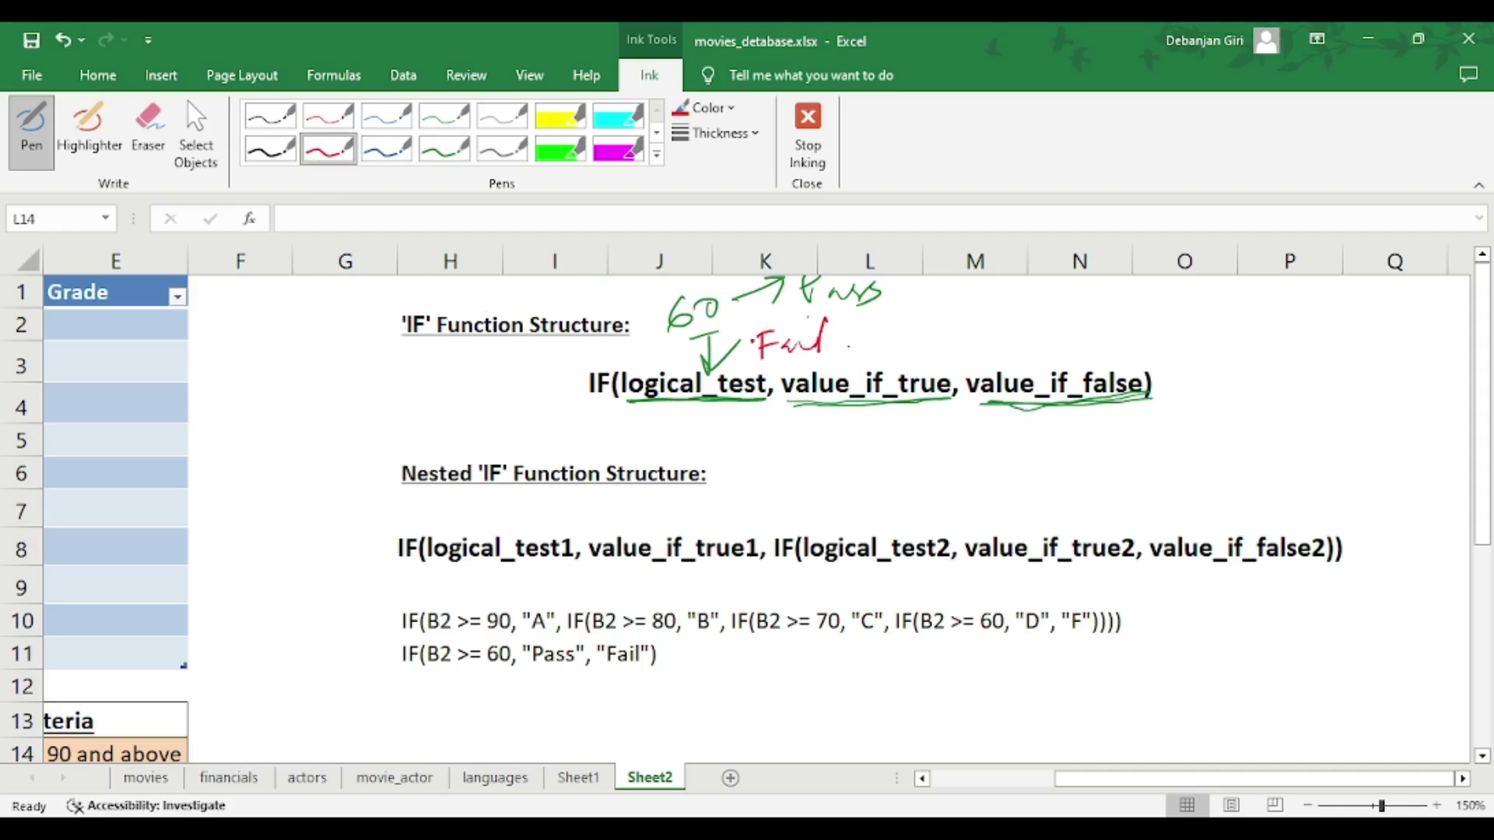
- Circle logical_test in blue, then handwrite 83 beside the IF structure and "Pass" in quotes under value_if_true
left_click(386, 148)
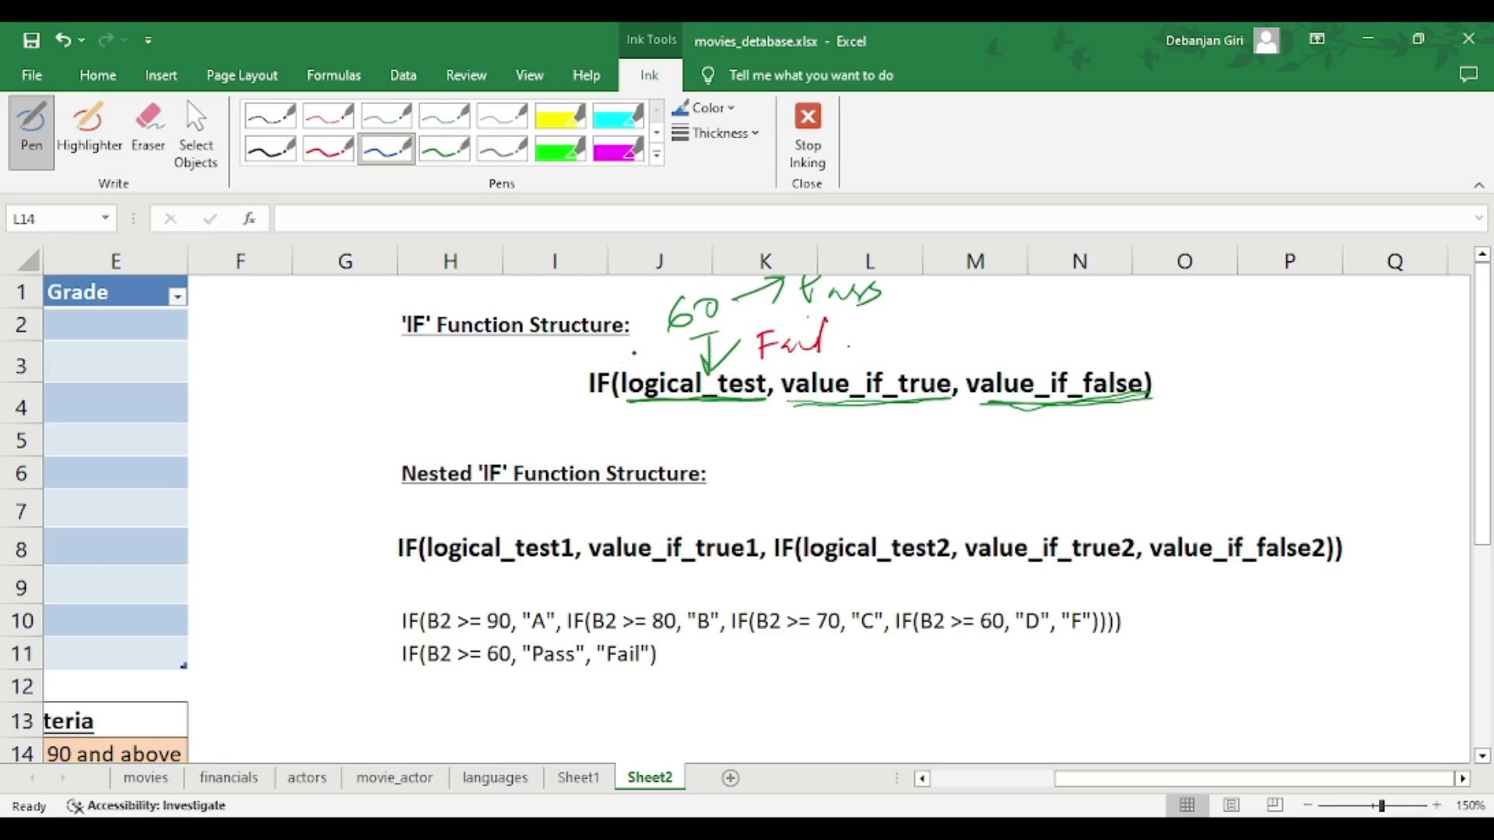
mouse_move(634, 354)
left_mouse_down()
mouse_move(620, 398)
mouse_move(709, 418)
mouse_move(767, 383)
mouse_move(623, 354)
mouse_move(714, 352)
mouse_move(768, 381)
mouse_move(695, 429)
left_mouse_up()
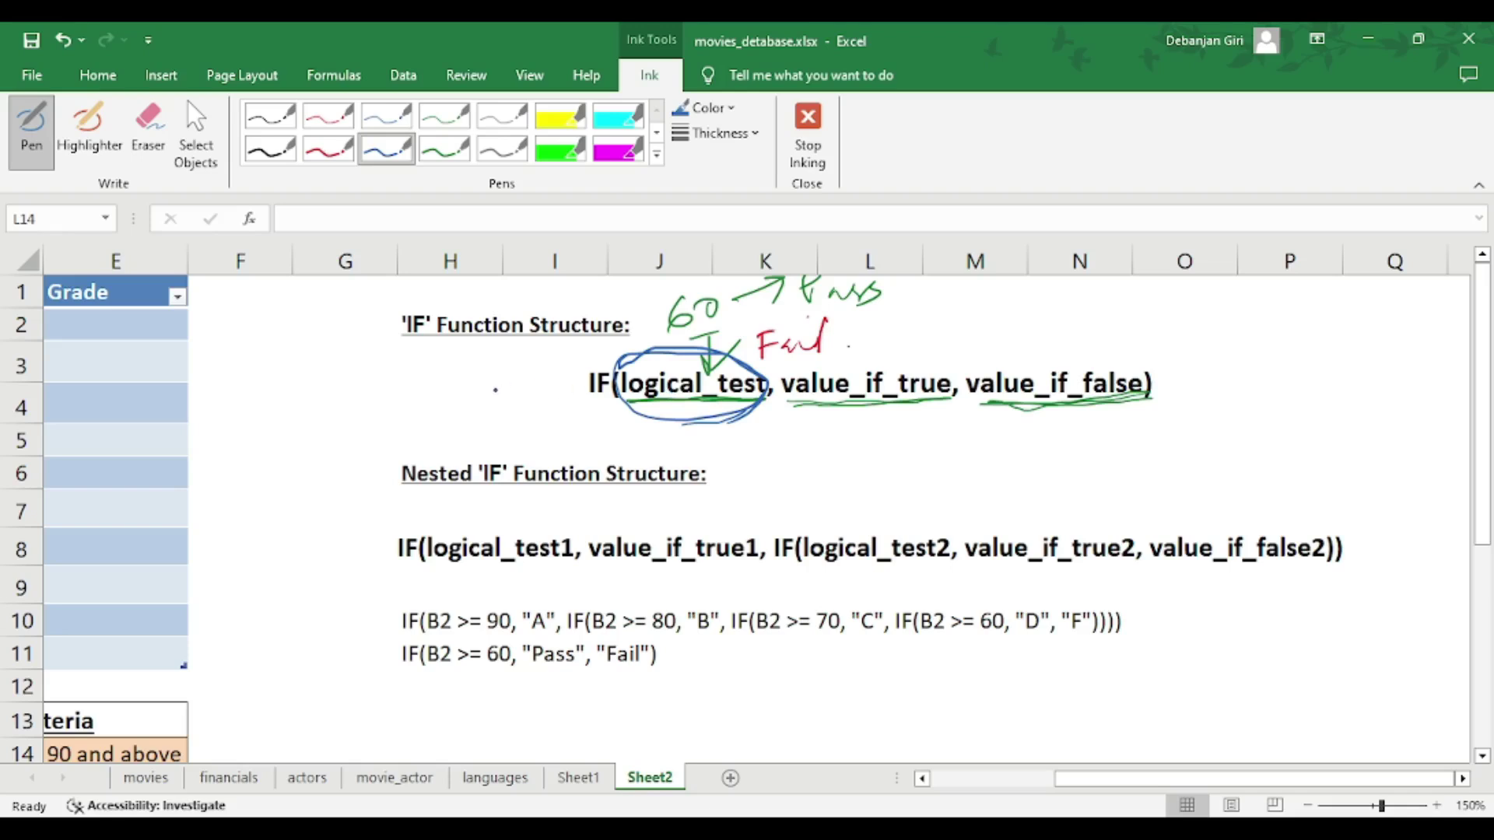
mouse_move(498, 370)
left_mouse_down()
mouse_move(491, 384)
mouse_move(498, 371)
left_mouse_up()
left_click_drag(515, 372, 516, 395)
mouse_move(829, 413)
left_mouse_down()
mouse_move(827, 445)
mouse_move(826, 424)
mouse_move(891, 426)
left_mouse_up()
left_click_drag(795, 409, 796, 419)
left_click_drag(801, 409, 803, 418)
left_click(807, 426)
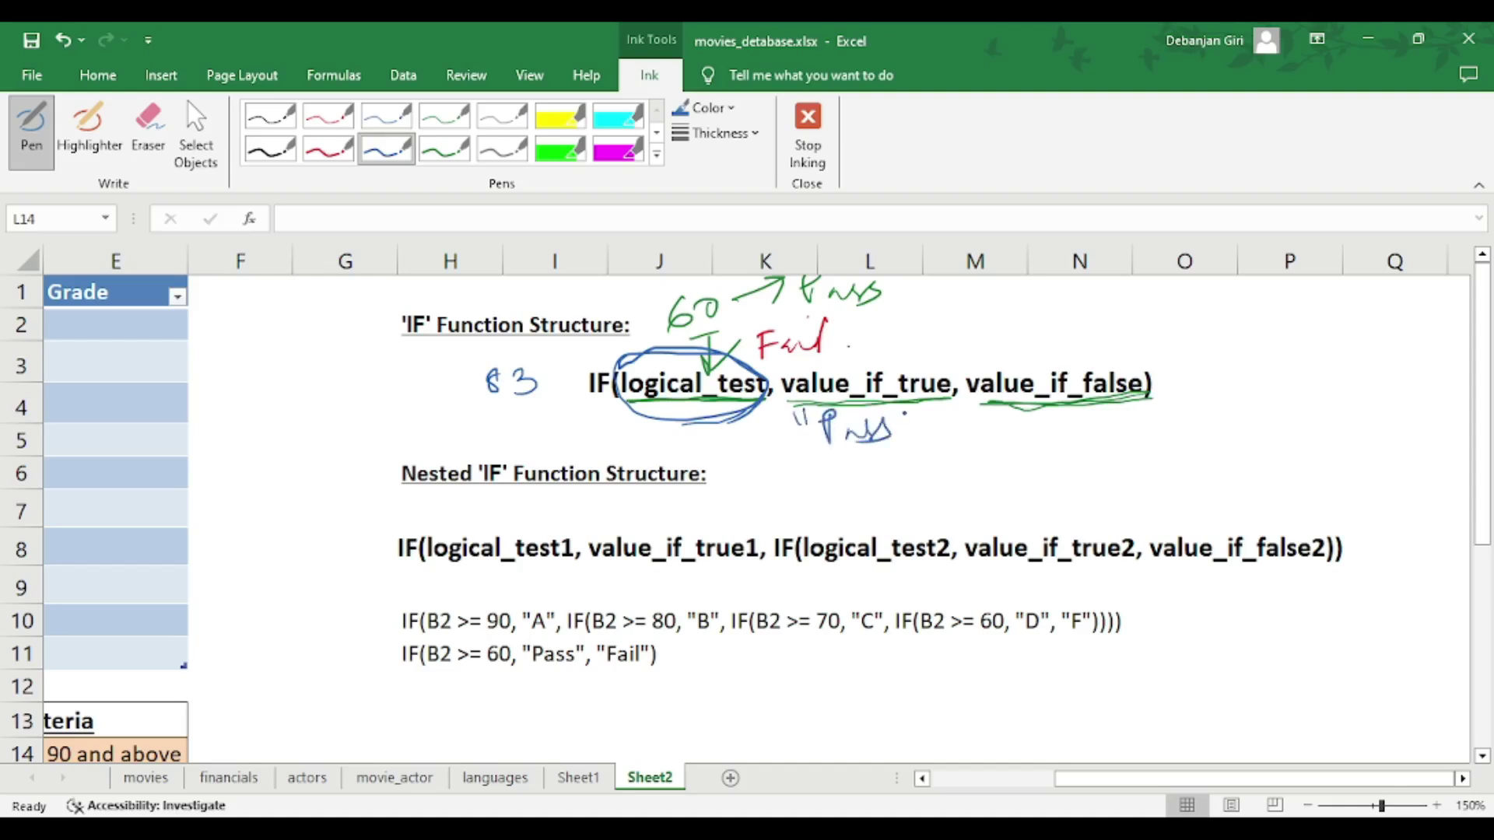
left_click_drag(904, 413, 905, 424)
left_click_drag(910, 412, 911, 424)
- Handwrite 42 in blue below the 83 and "Fail" in quotes under value_if_false
mouse_move(534, 416)
left_mouse_down()
mouse_move(517, 445)
mouse_move(551, 440)
left_mouse_up()
mouse_move(540, 425)
left_mouse_down()
mouse_move(542, 459)
mouse_move(599, 435)
left_mouse_up()
mouse_move(997, 412)
left_mouse_down()
mouse_move(992, 440)
mouse_move(1008, 407)
left_mouse_up()
mouse_move(993, 428)
left_mouse_down()
mouse_move(1056, 445)
mouse_move(975, 426)
left_mouse_up()
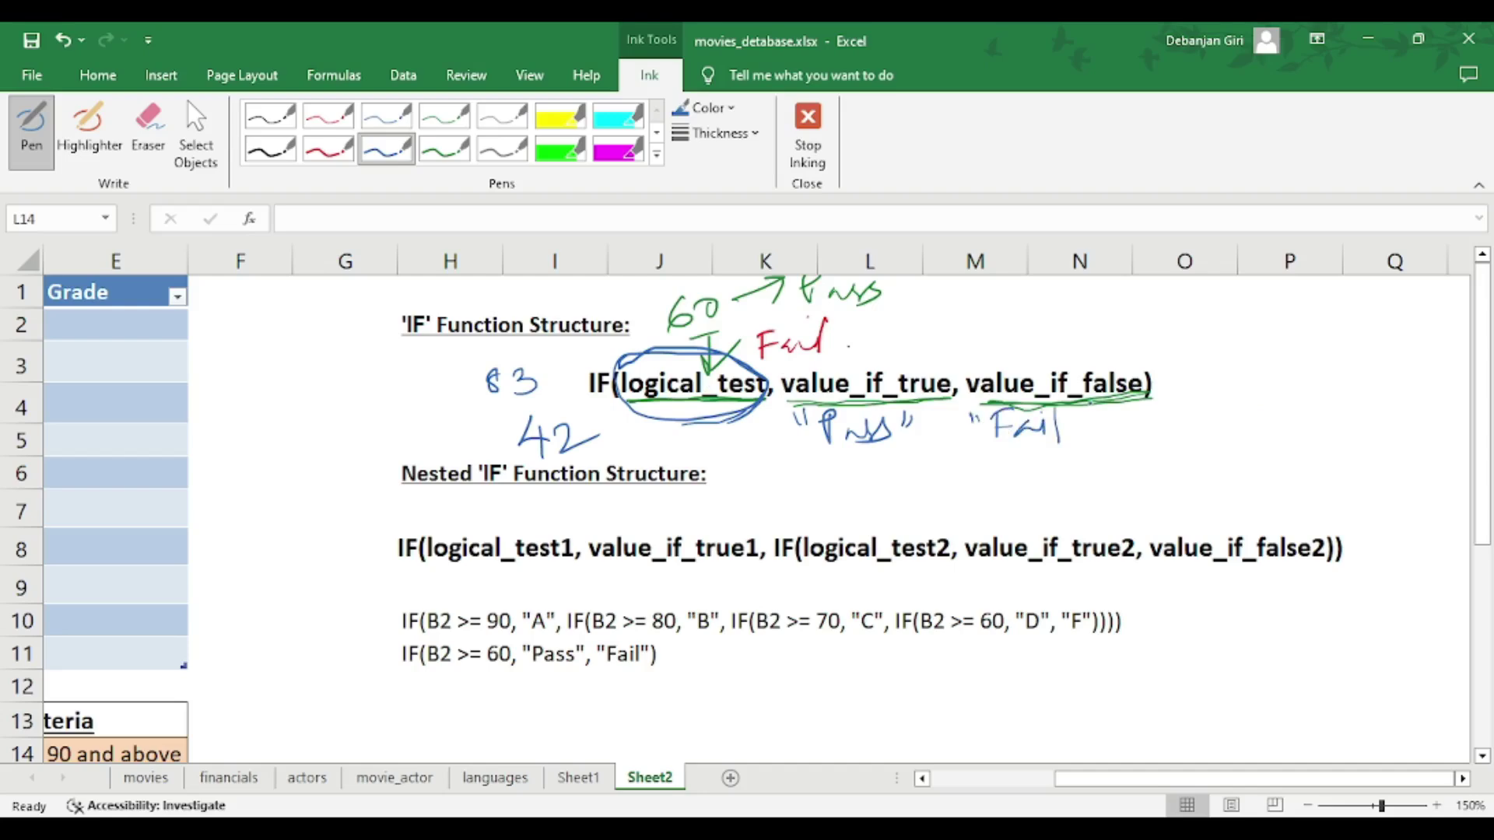
left_click_drag(1071, 418, 1069, 428)
left_click_drag(1080, 417, 1077, 427)
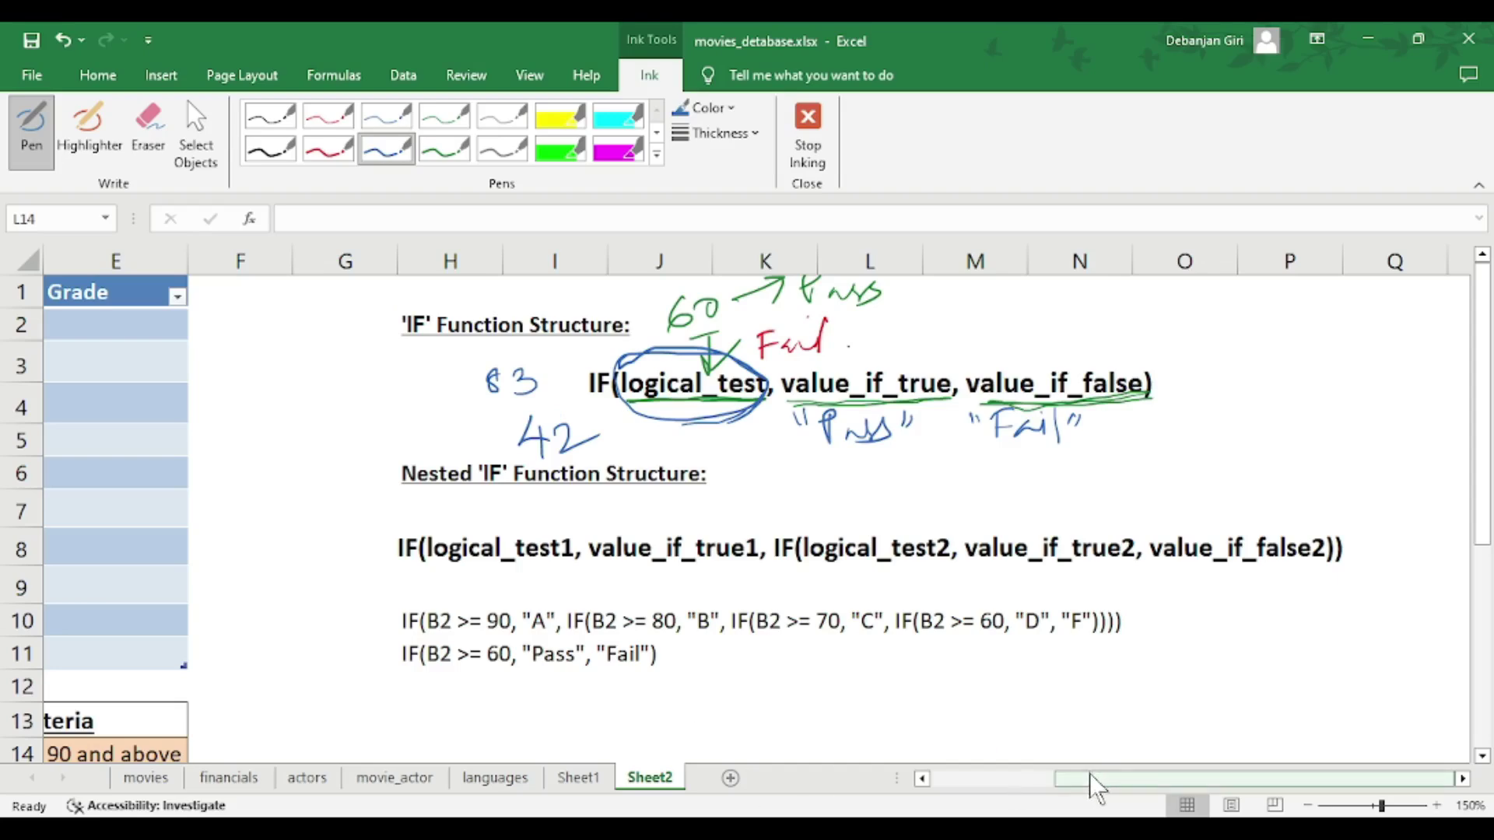
- Underline the first score and handwrite Pass, Fail and Pass in blue over cells D2 to D4
left_click_drag(1090, 777, 955, 754)
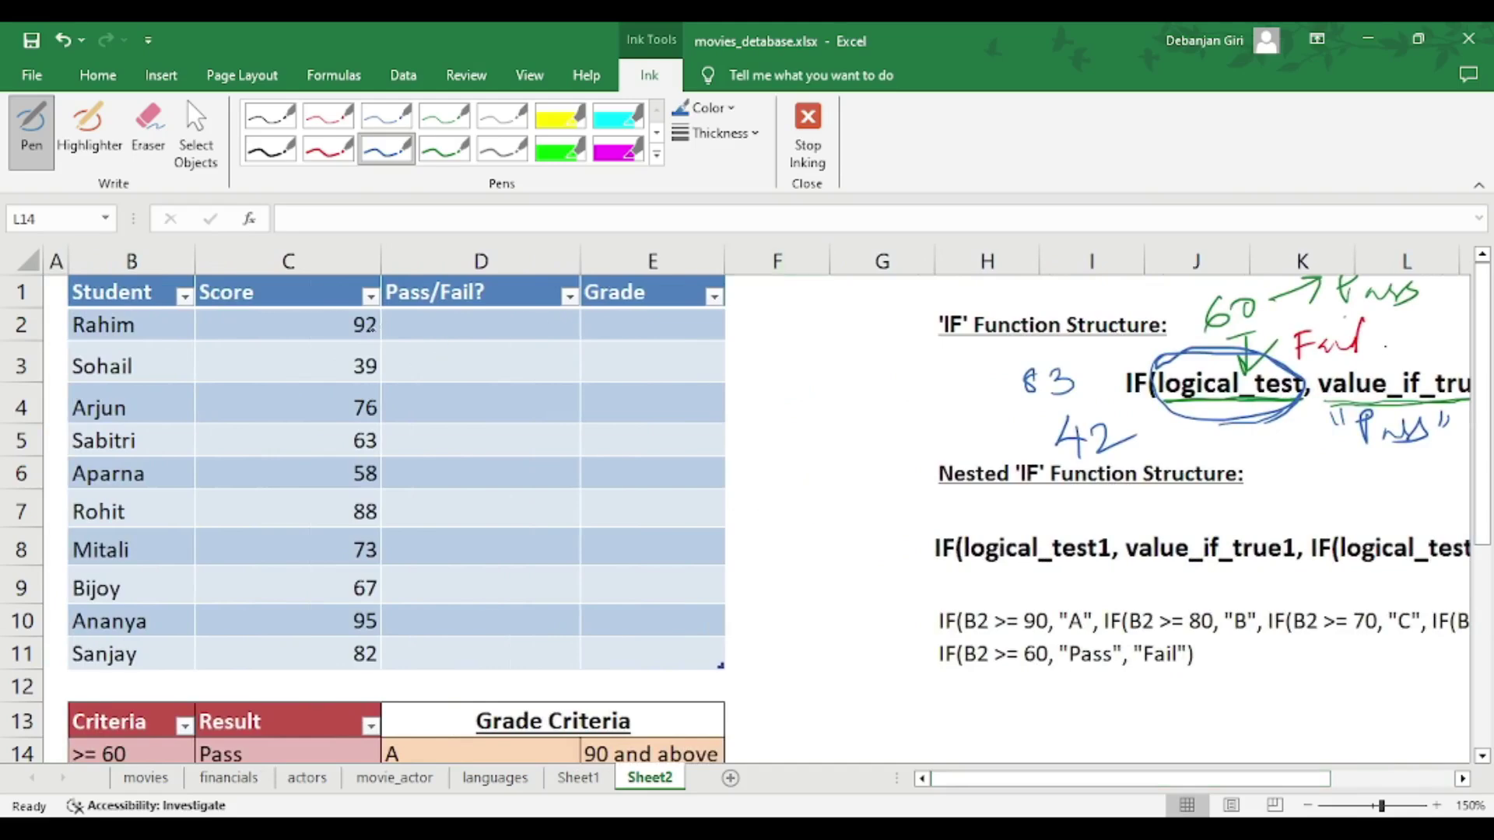
left_click_drag(354, 350, 379, 339)
mouse_move(406, 324)
left_mouse_down()
mouse_move(423, 336)
mouse_move(459, 321)
left_mouse_up()
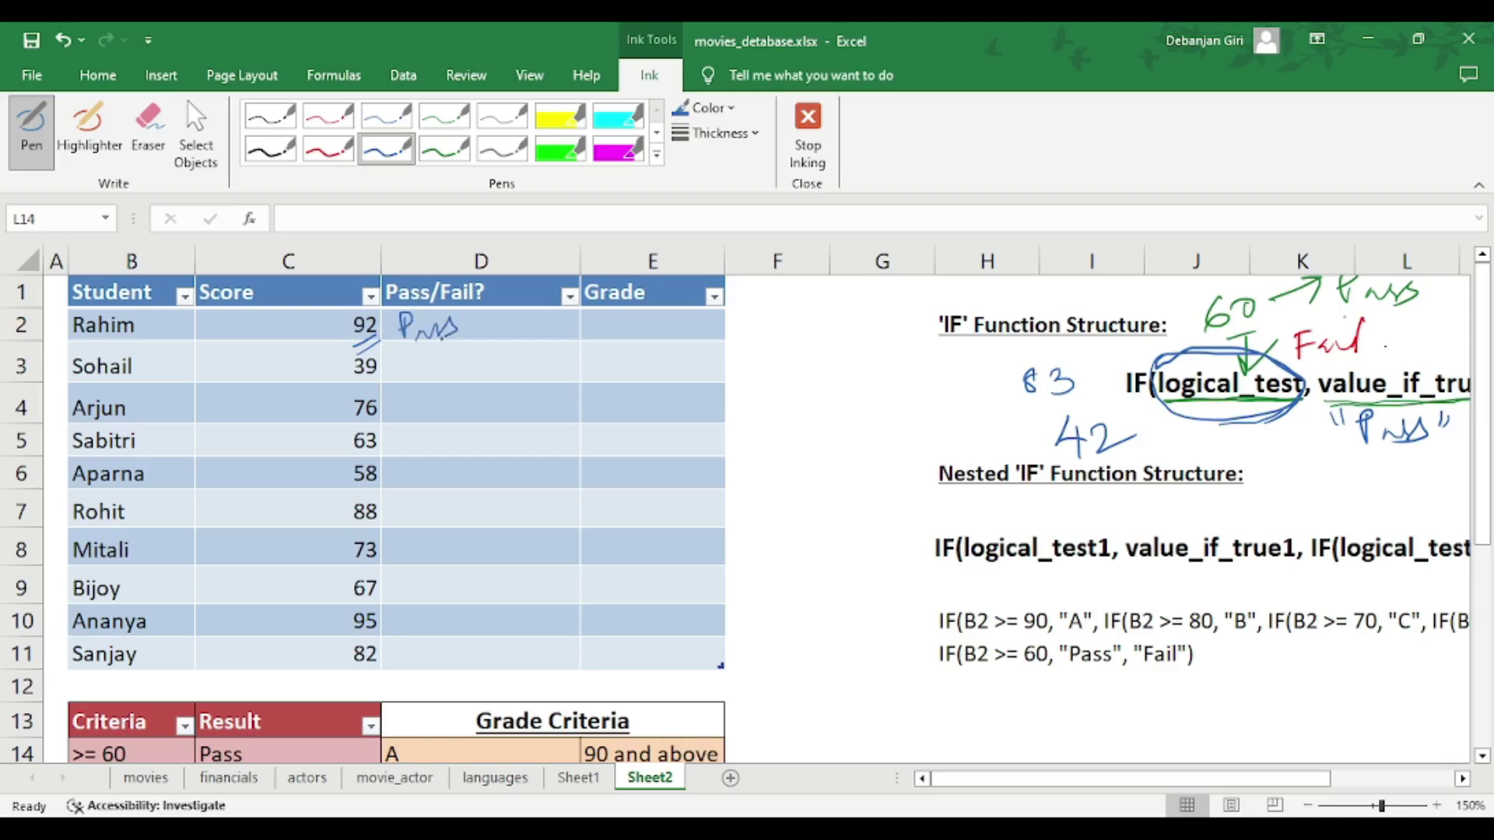
mouse_move(403, 361)
left_mouse_down()
mouse_move(406, 377)
mouse_move(443, 358)
mouse_move(418, 401)
mouse_move(463, 393)
mouse_move(459, 409)
left_mouse_up()
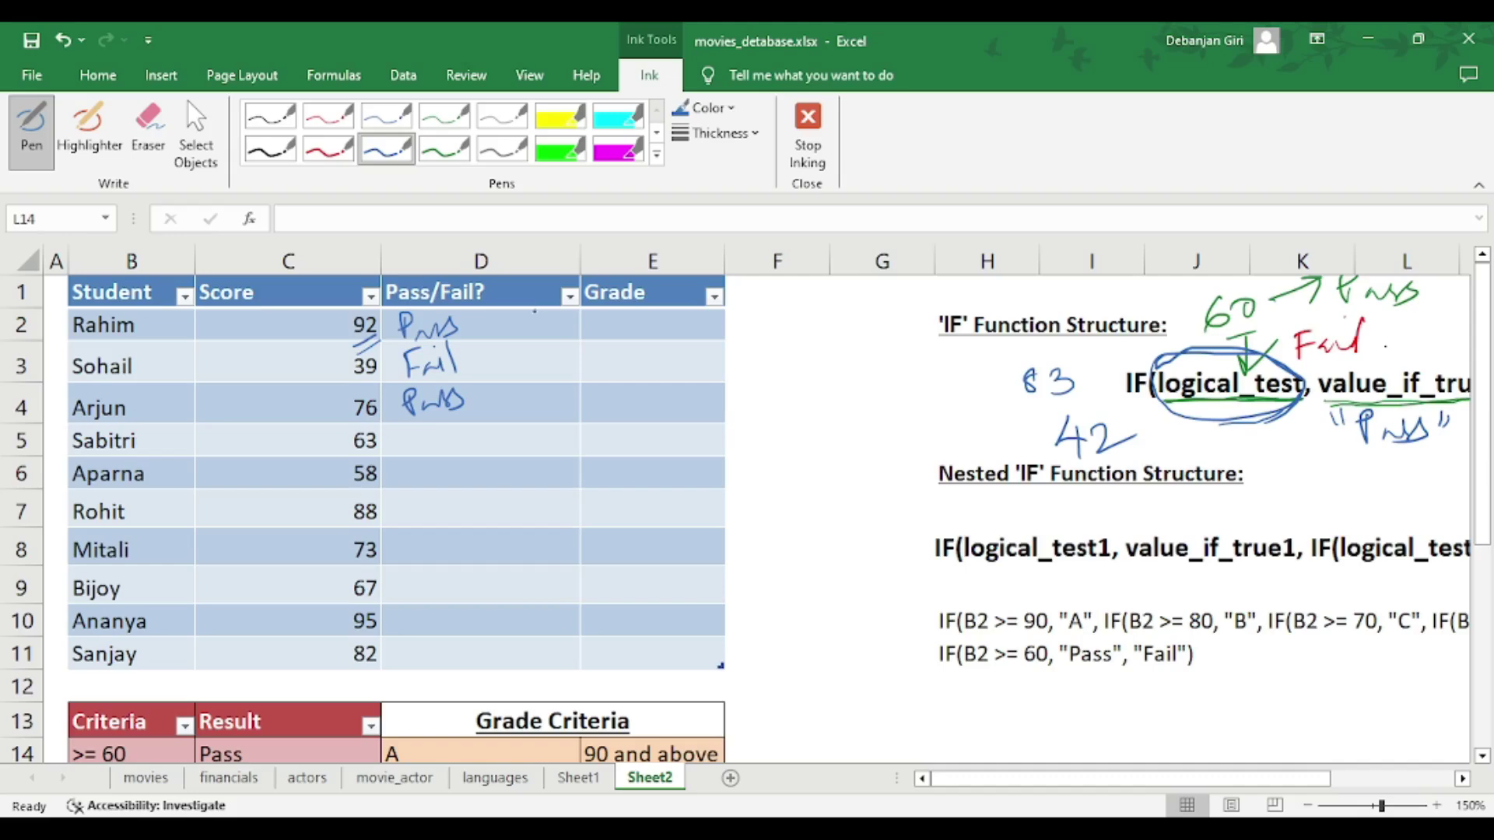
left_click(164, 74)
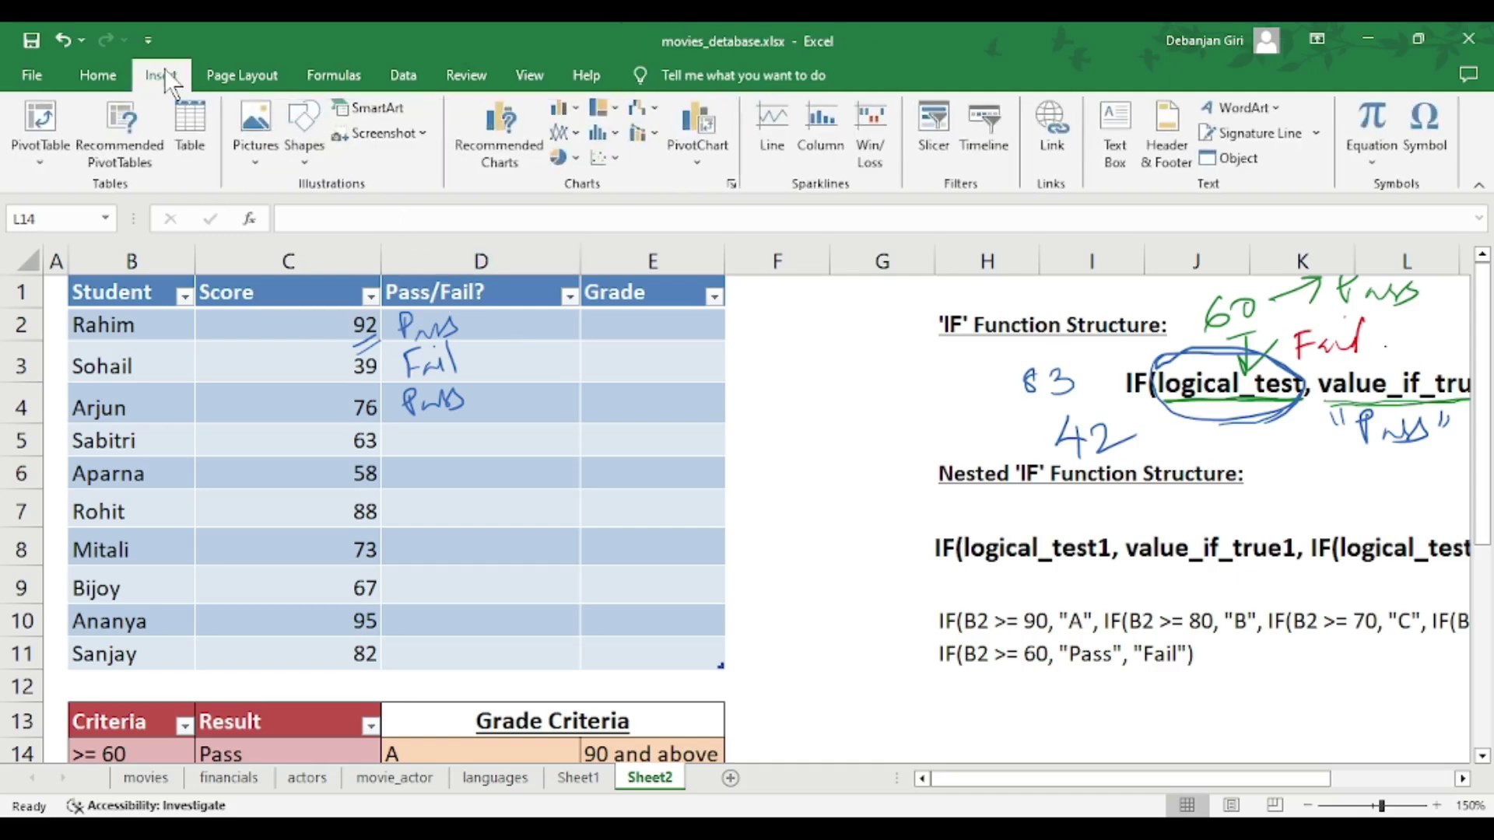
left_click(512, 329)
key("ctrl+z")
double_click(512, 329)
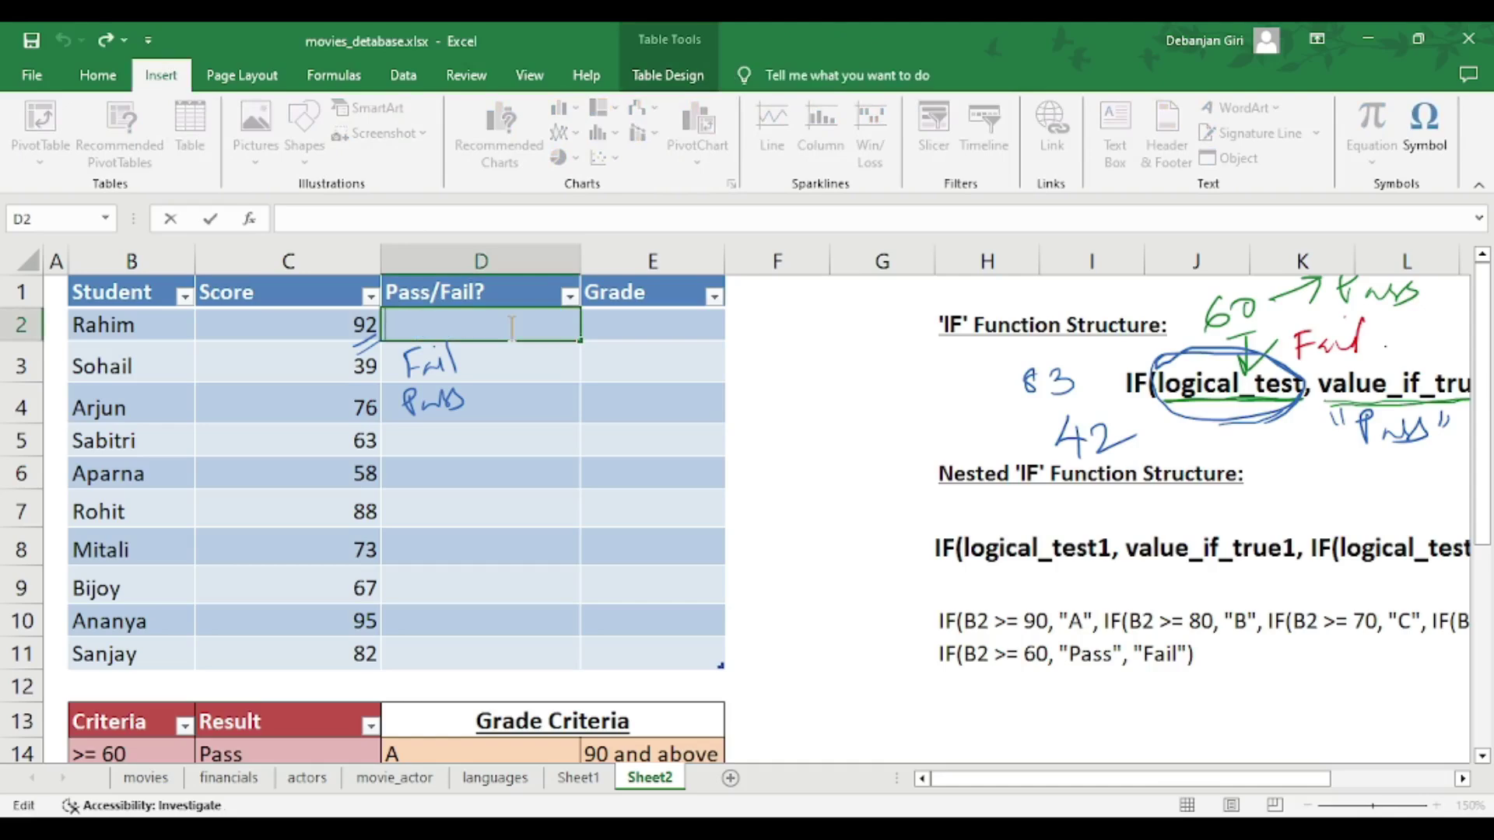
type("=if")
key("Tab")
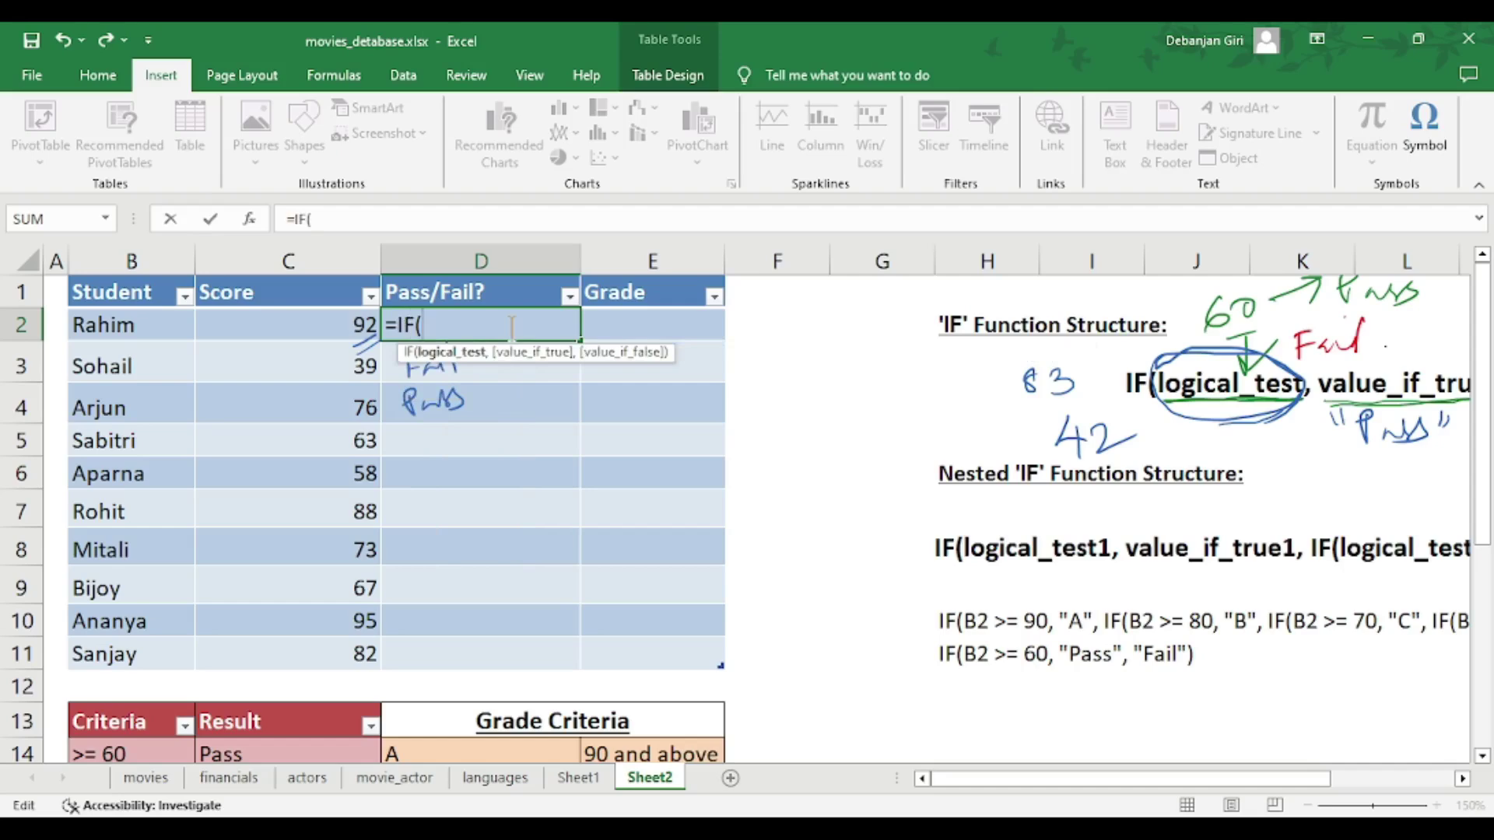
left_click(331, 332)
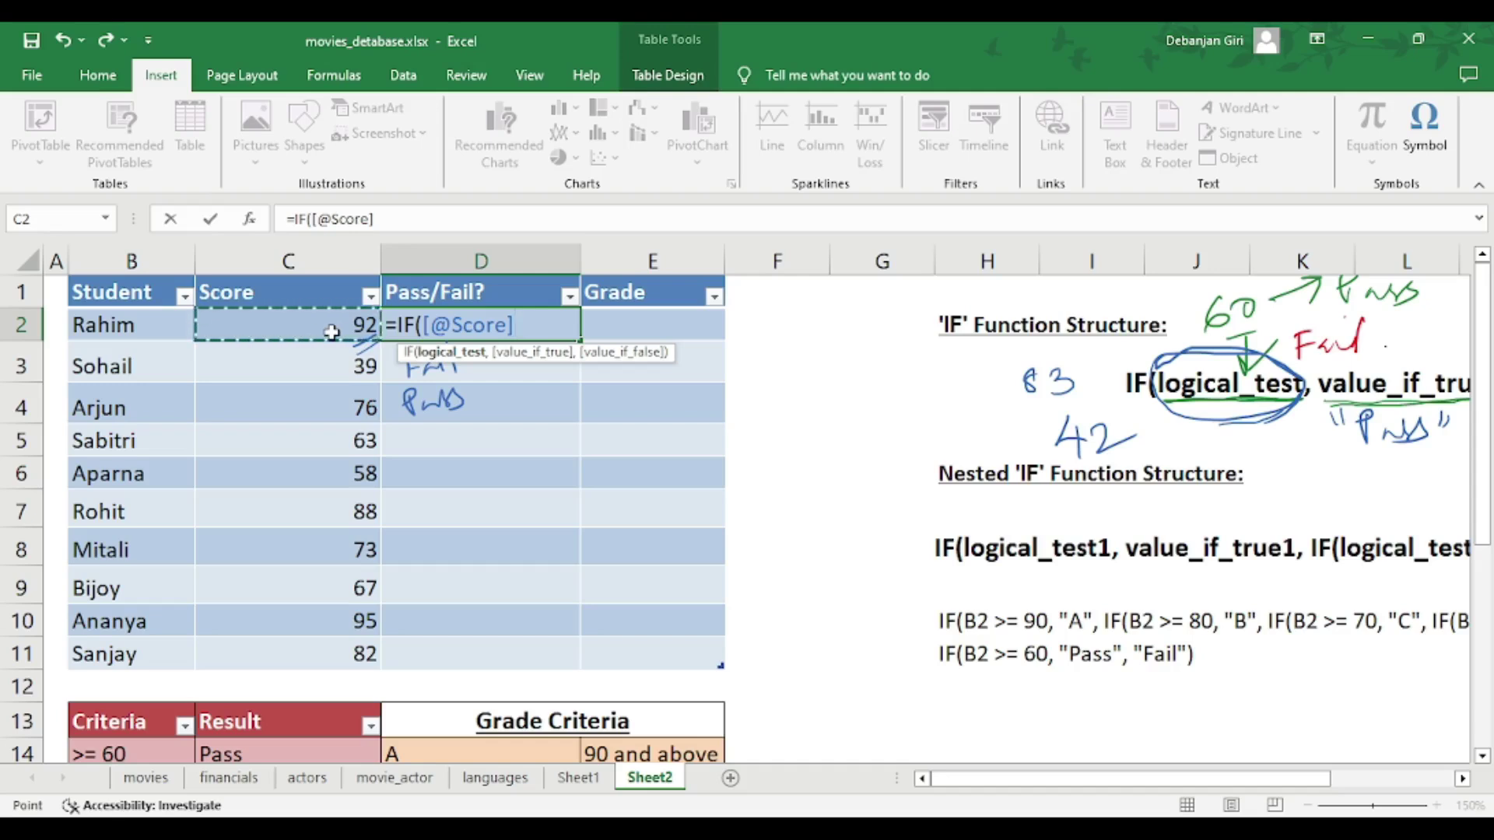
type(">")
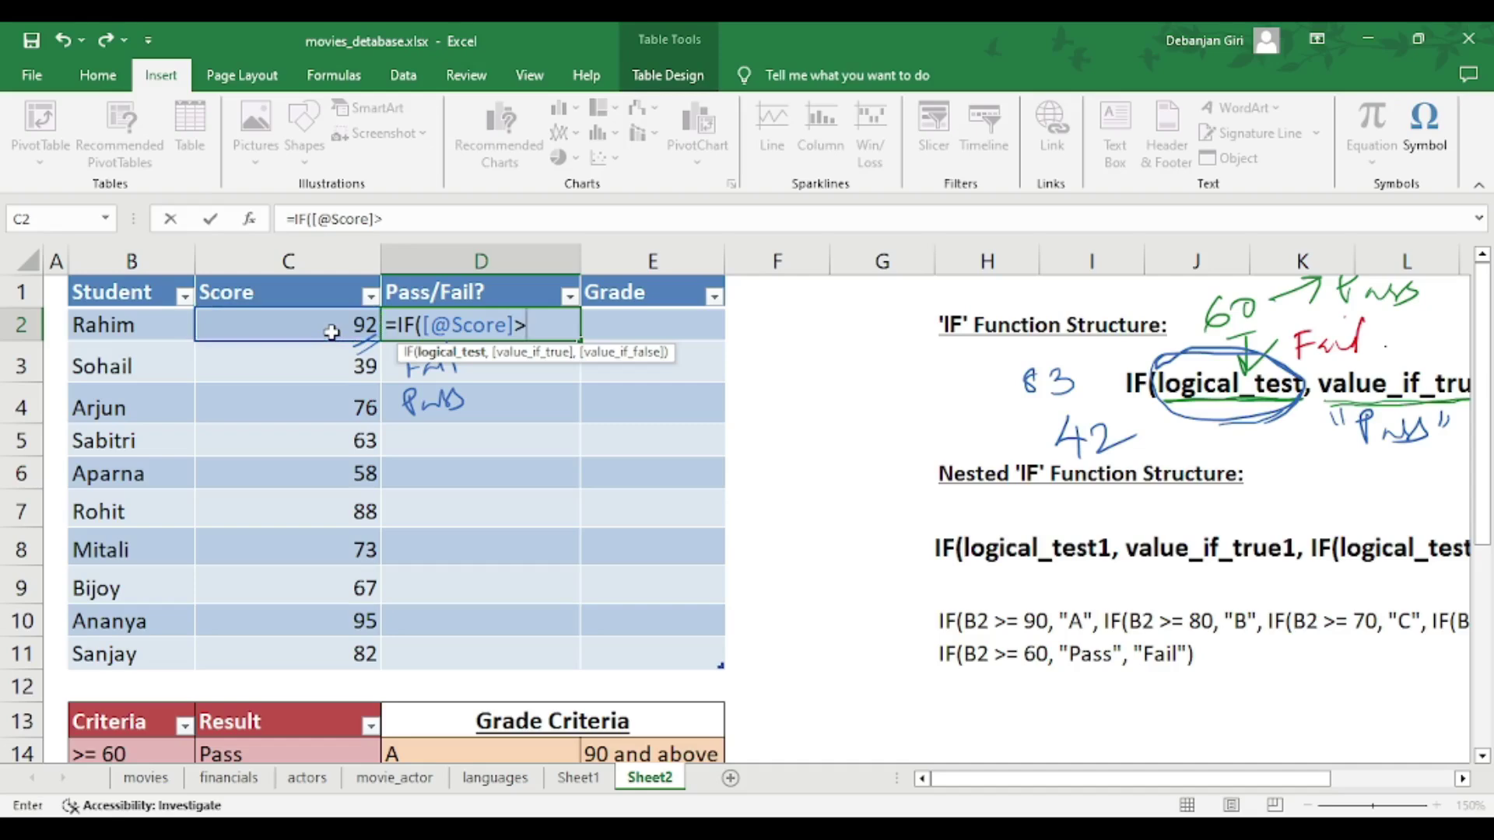
type("=")
type("6")
type("0")
key("BackSpace")
type("0,")
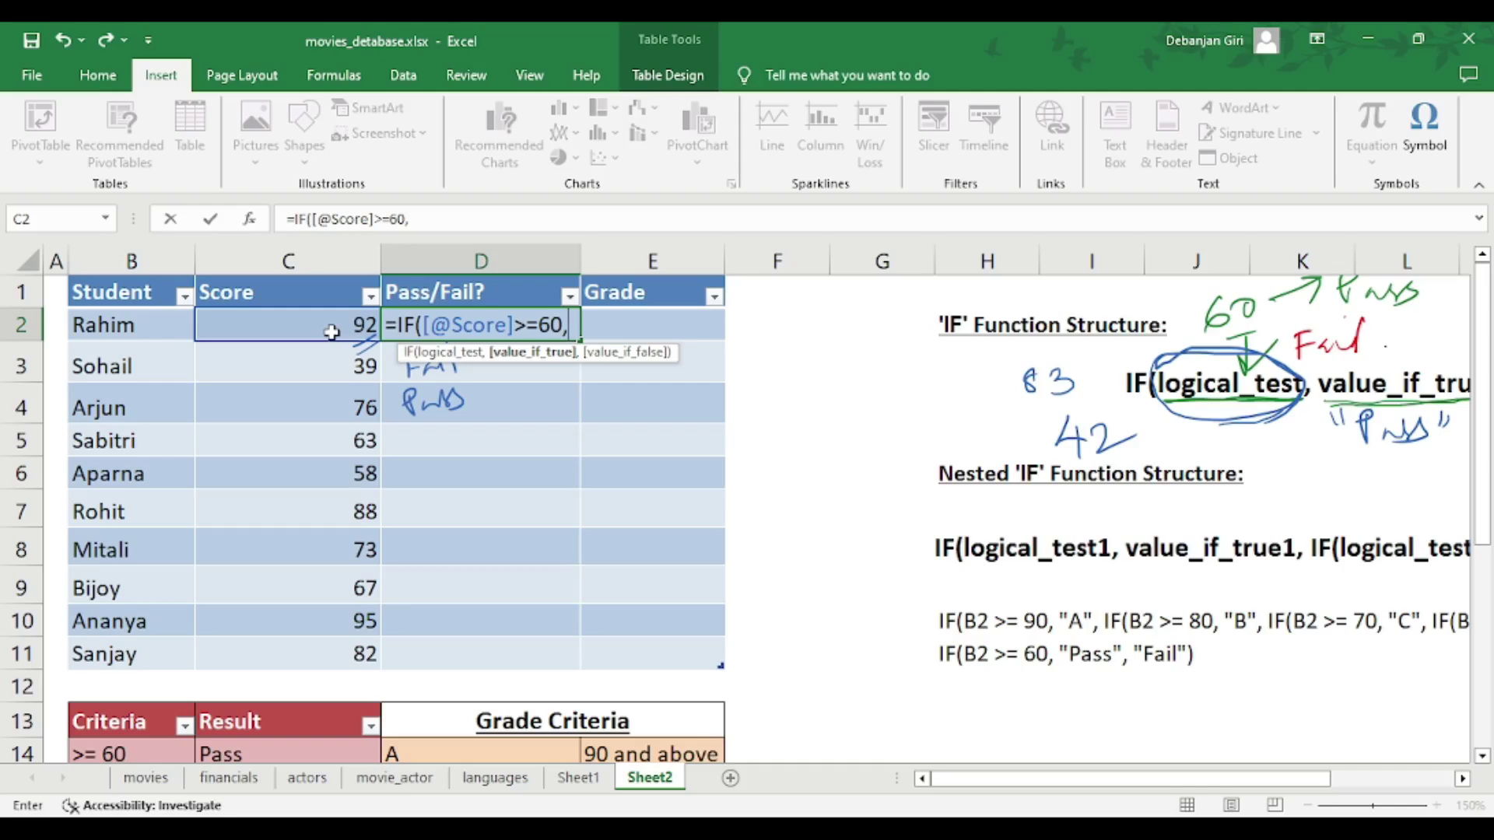
- Complete the D2 formula with "Pass" as the true value and "Fail" as the false value, and commit it
type("\"PA")
key("BackSpace")
type("ass\",")
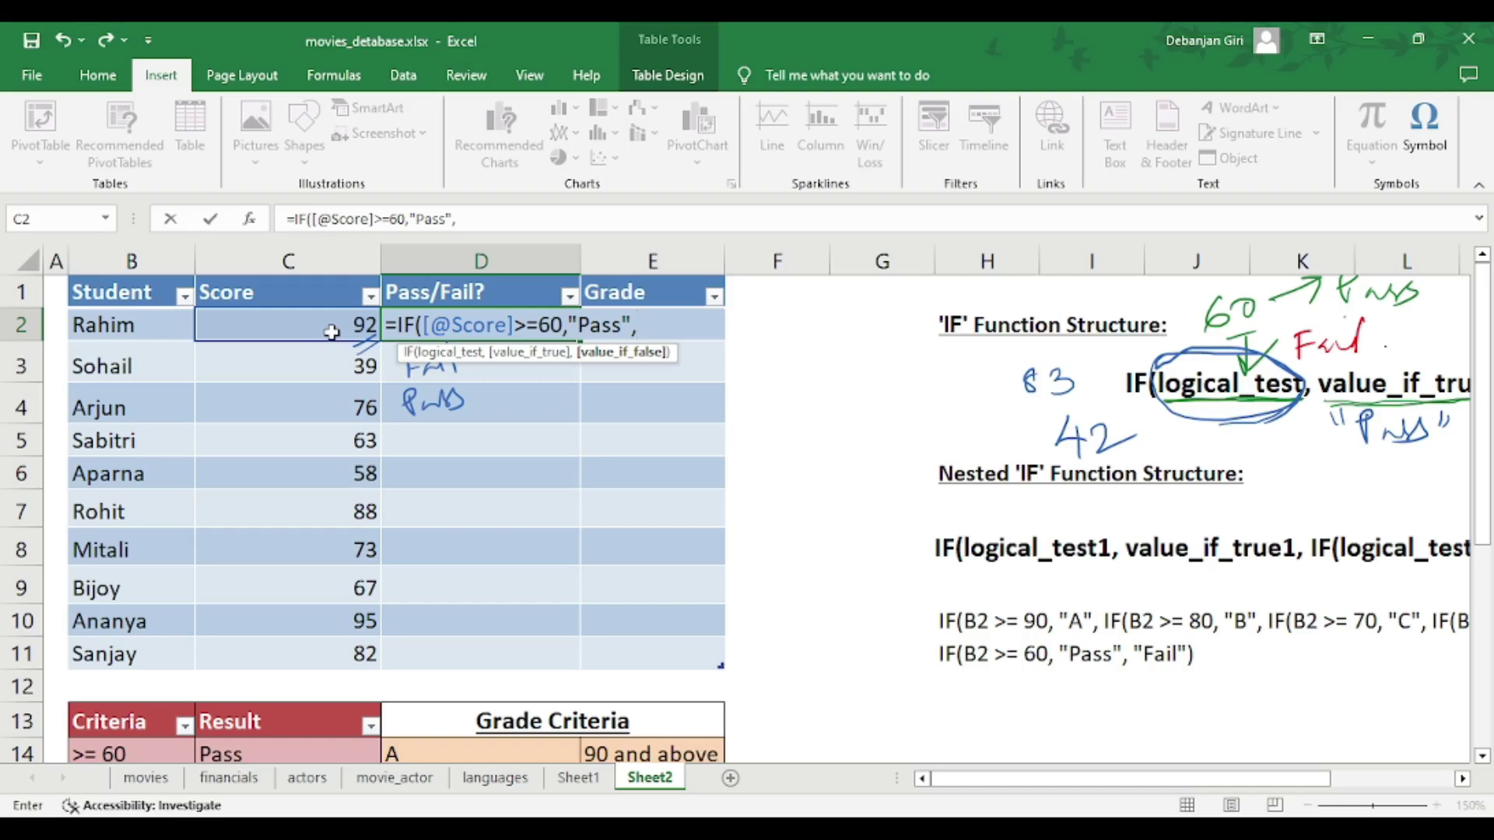
type("\"Fail\")")
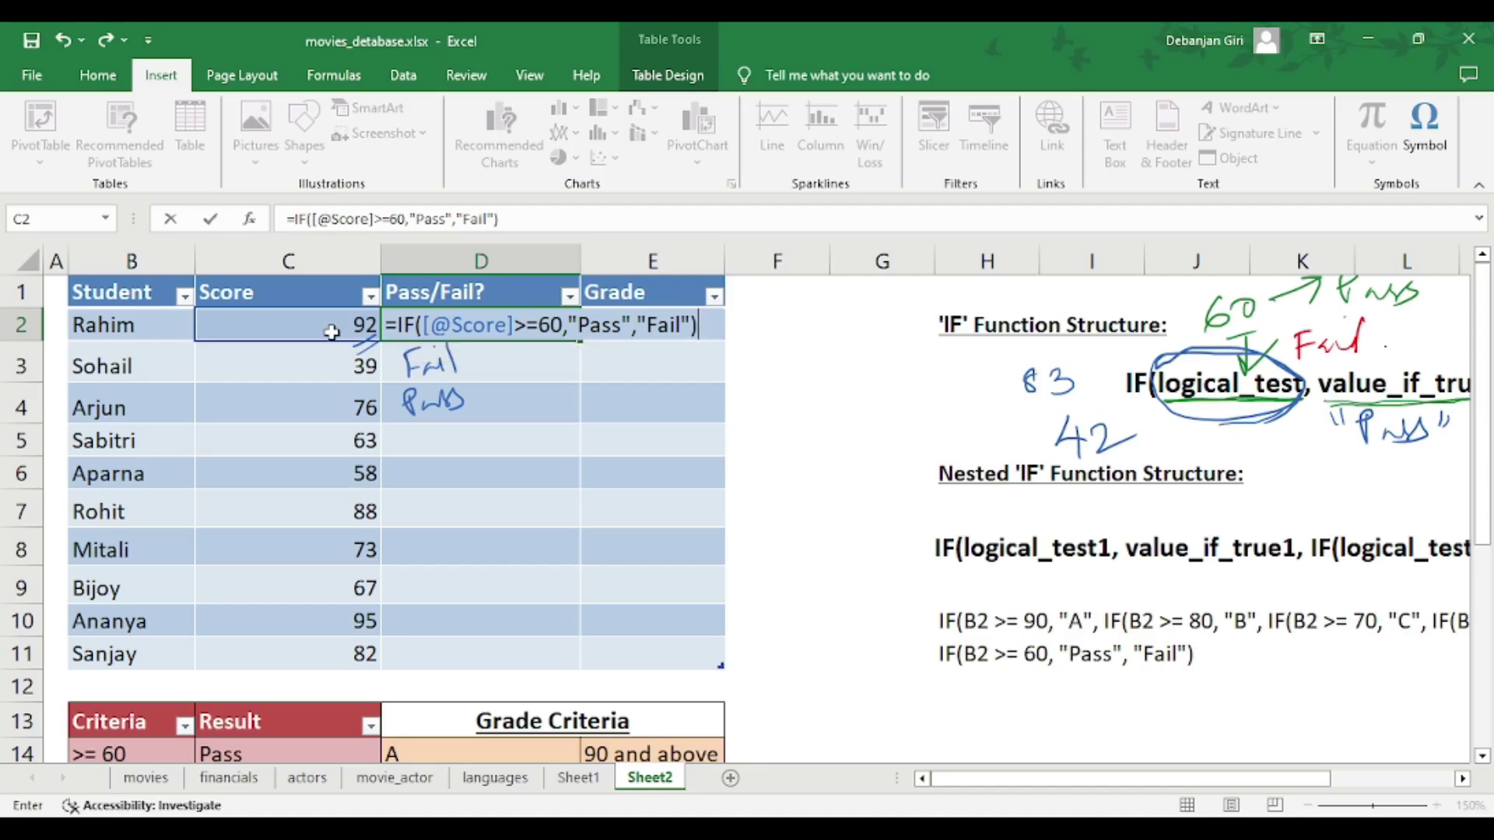
key("Return")
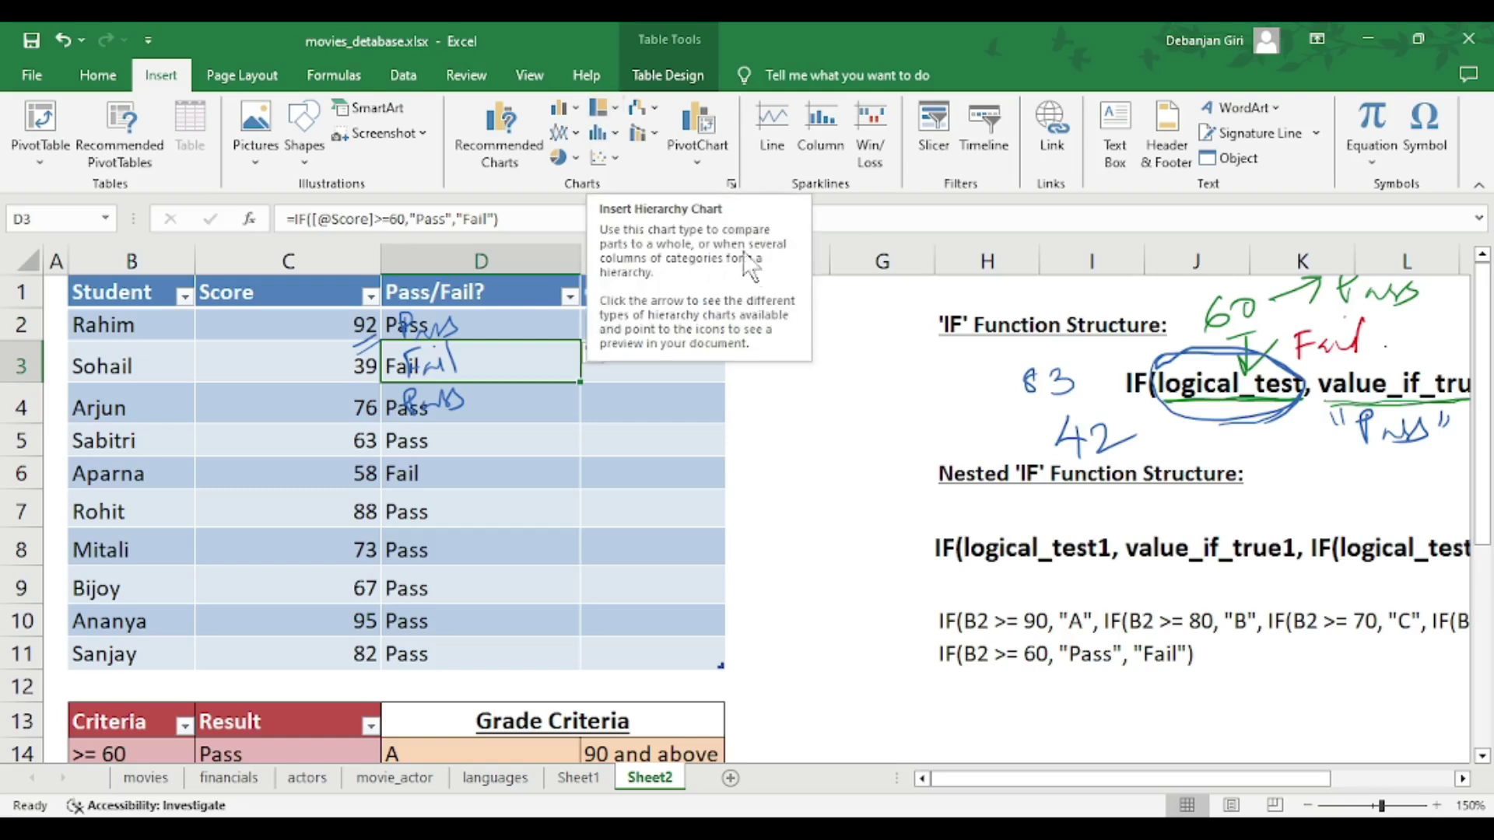
- Erase the blue handwriting over the first Pass/Fail? cells and the underline below the first score
left_click(753, 78)
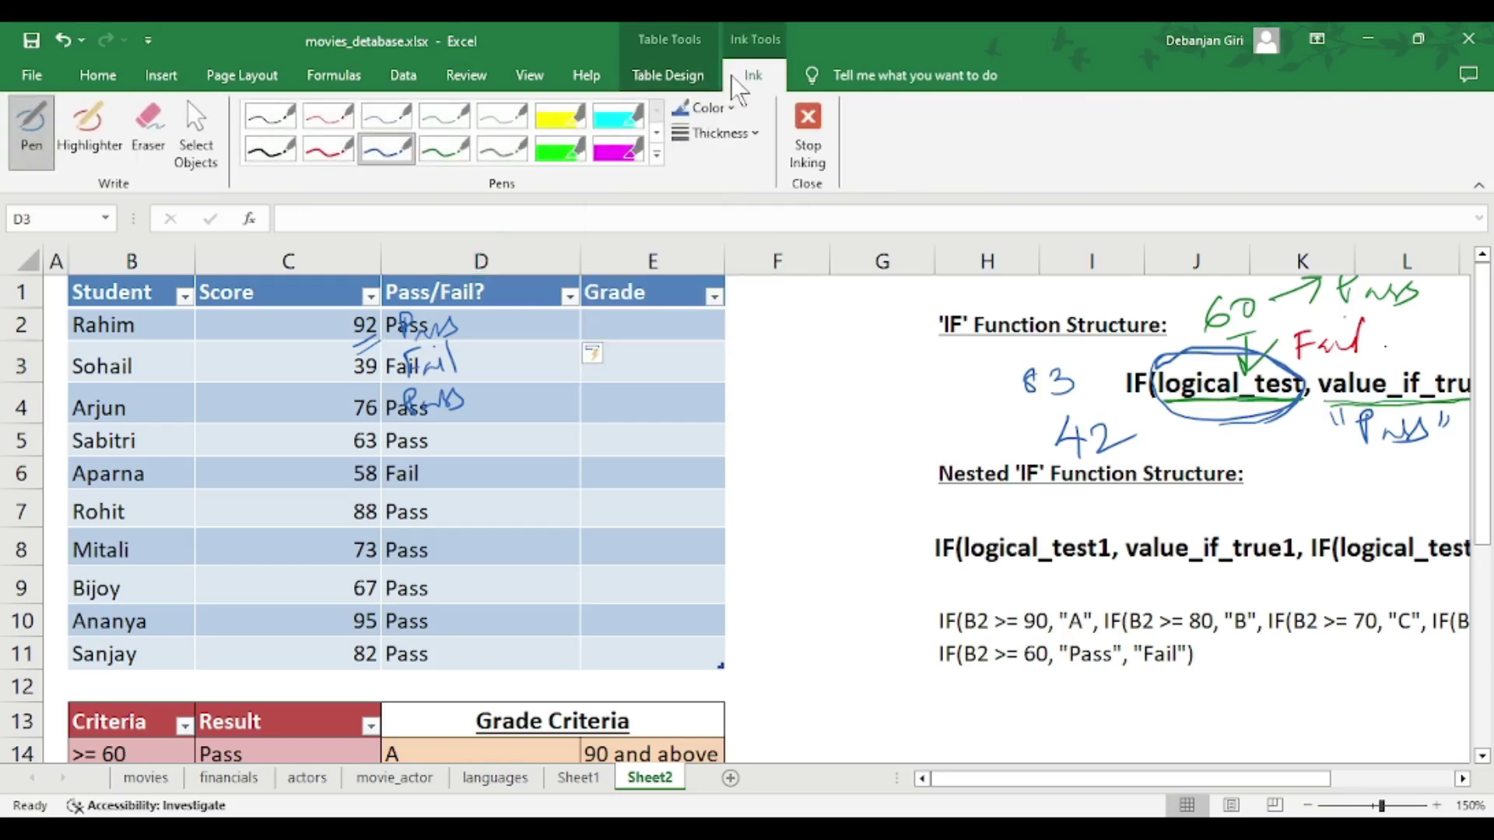
left_click(148, 128)
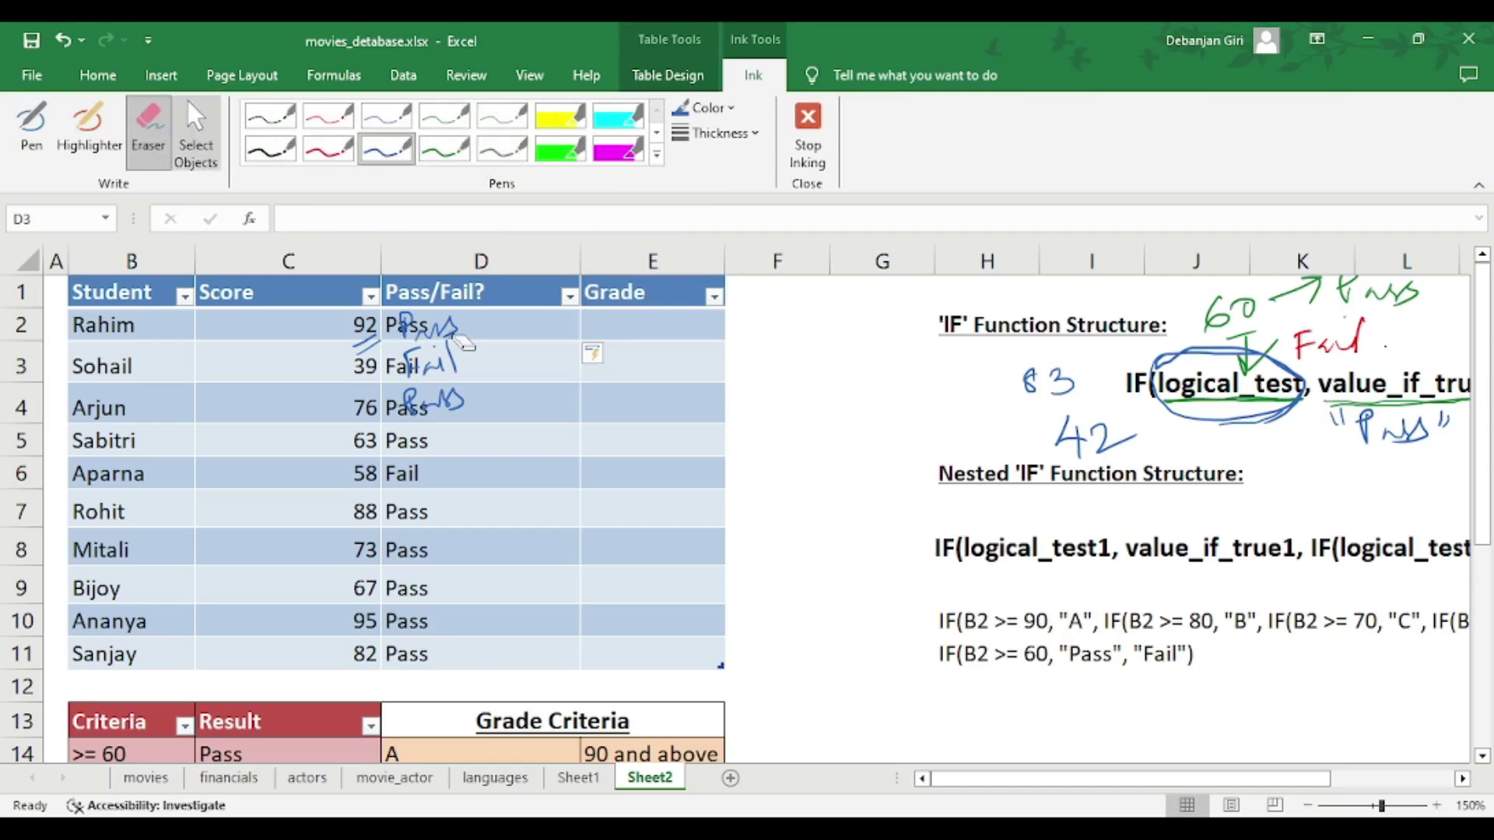
mouse_move(498, 342)
left_mouse_down()
mouse_move(407, 393)
mouse_move(398, 336)
mouse_move(389, 372)
left_mouse_up()
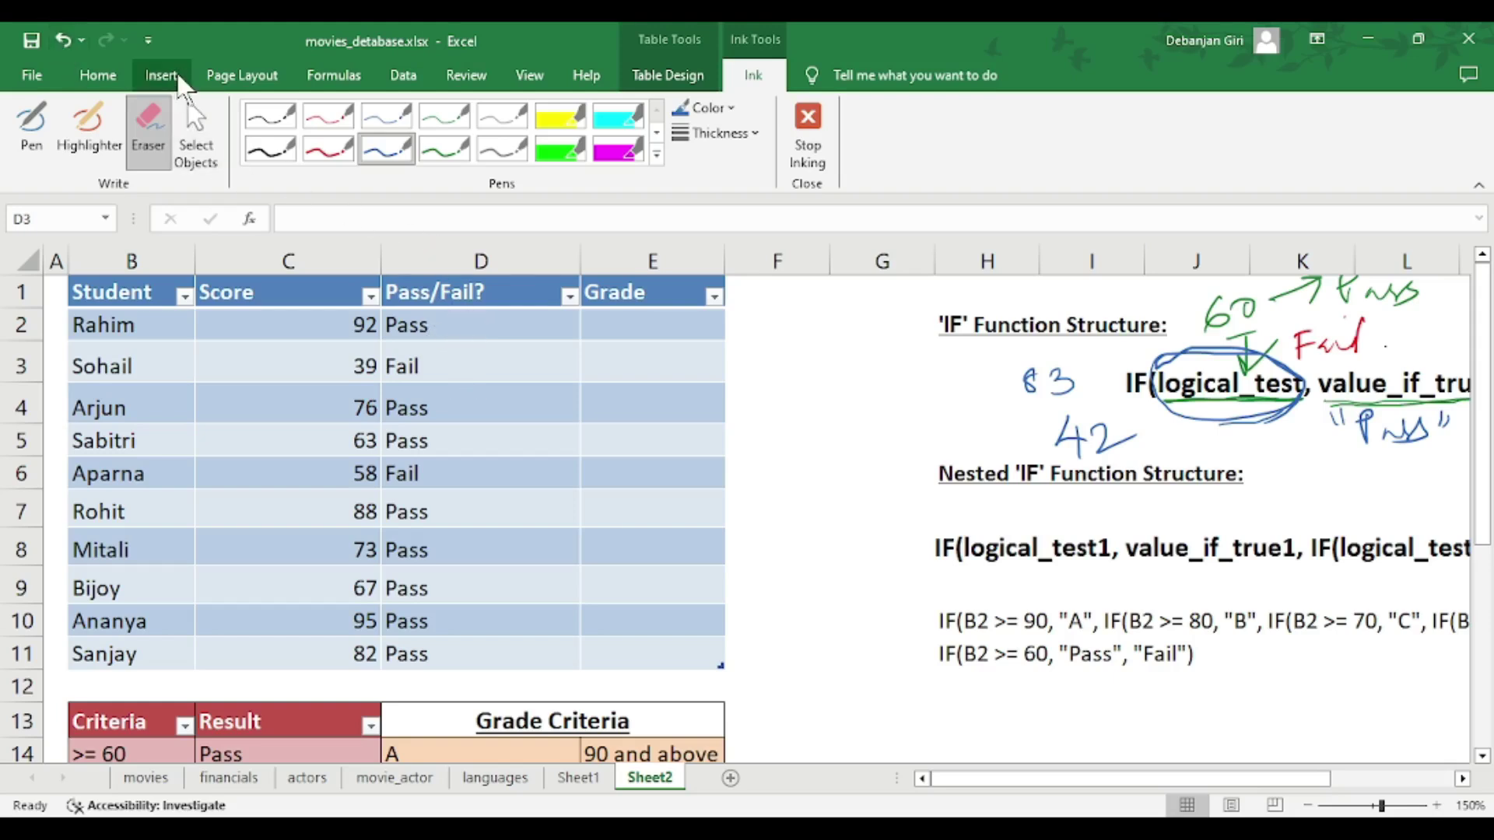
left_click(96, 75)
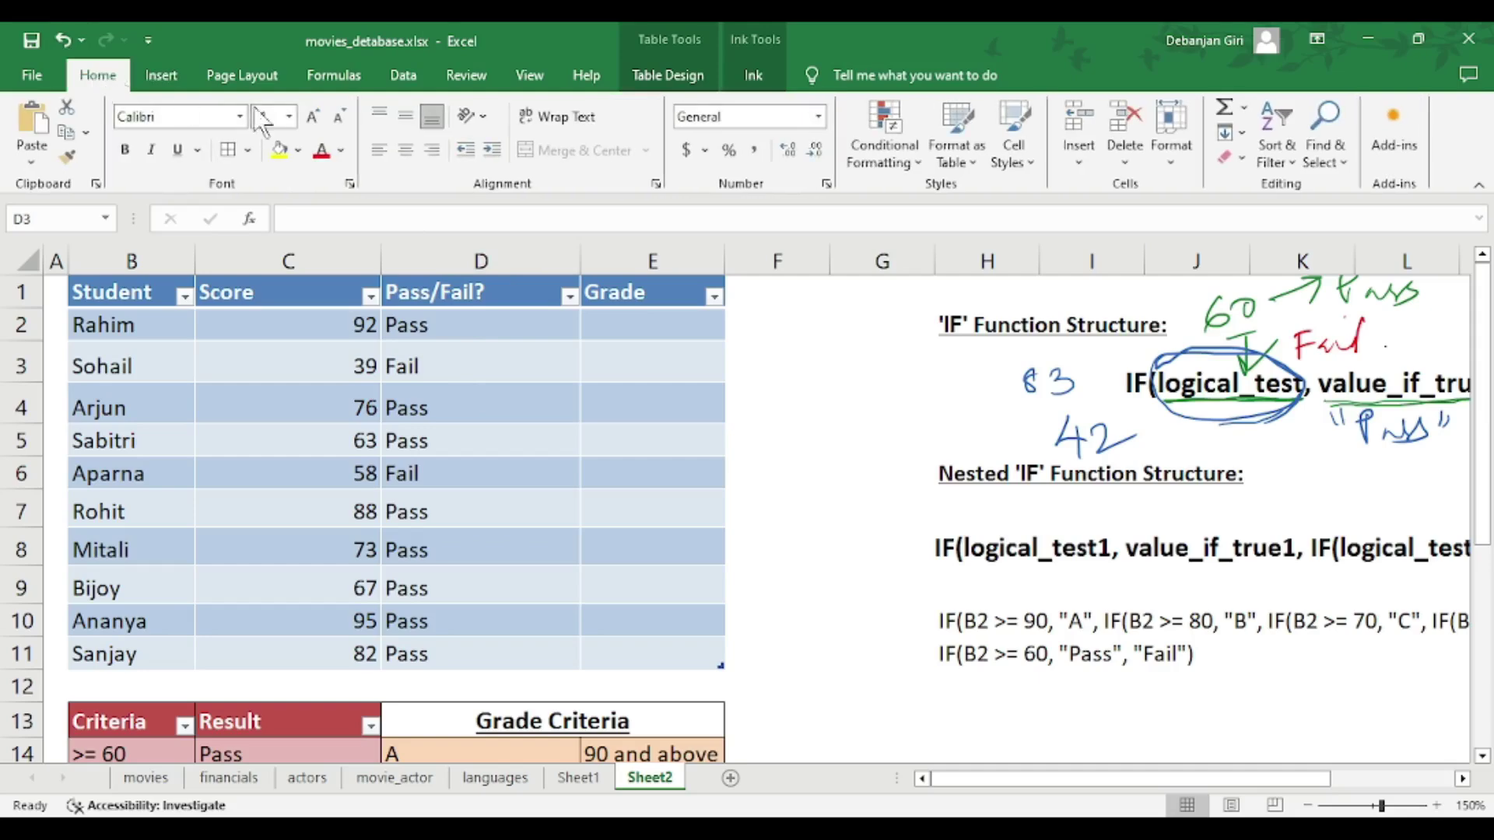
- Review the IF formula in cells D2 and D3, checking its score condition and Pass/Fail arguments
left_click(475, 319)
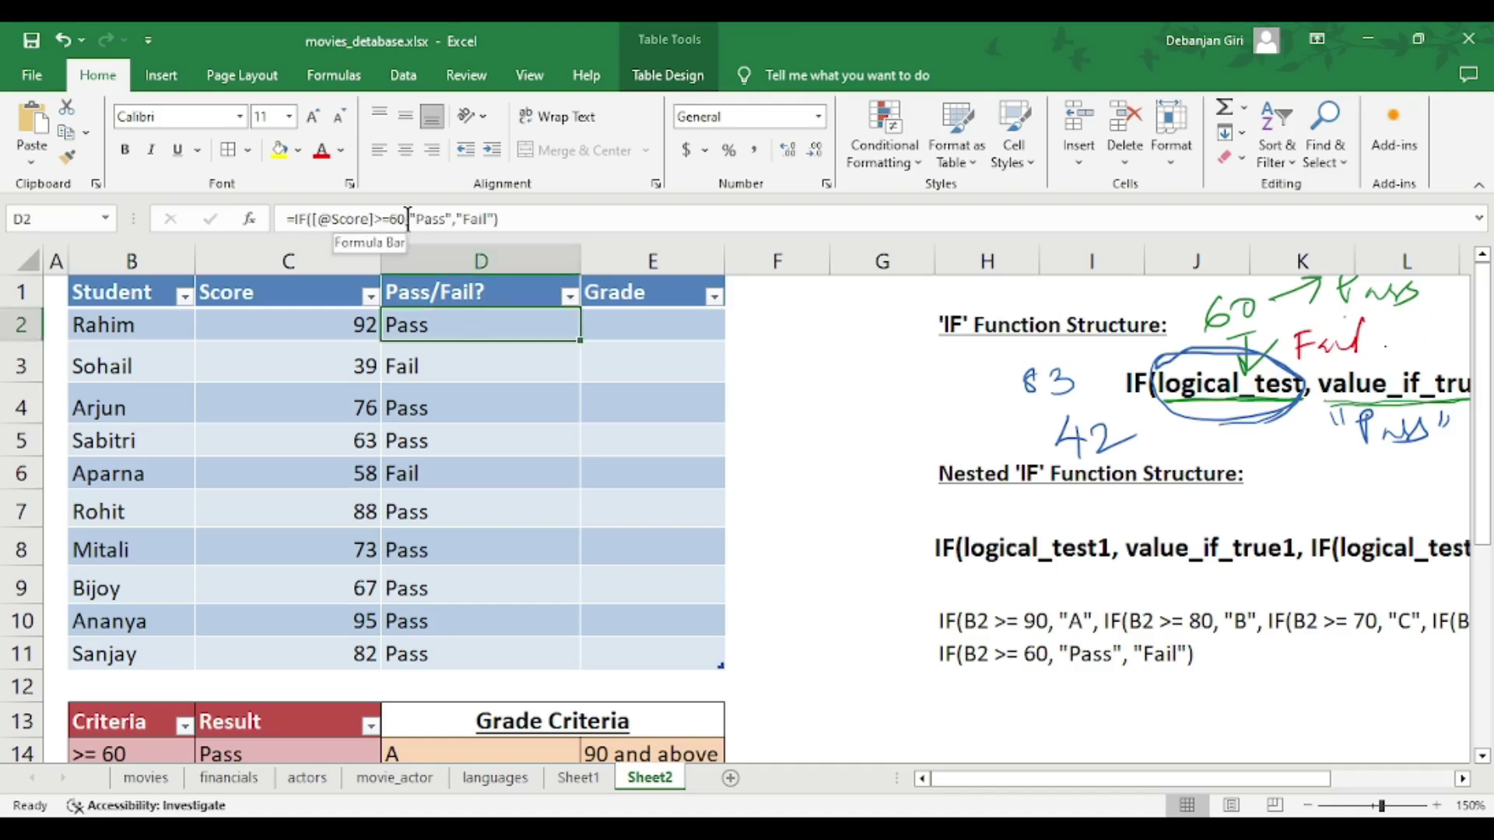
mouse_move(406, 218)
left_mouse_down()
mouse_move(309, 223)
mouse_move(398, 219)
left_mouse_up()
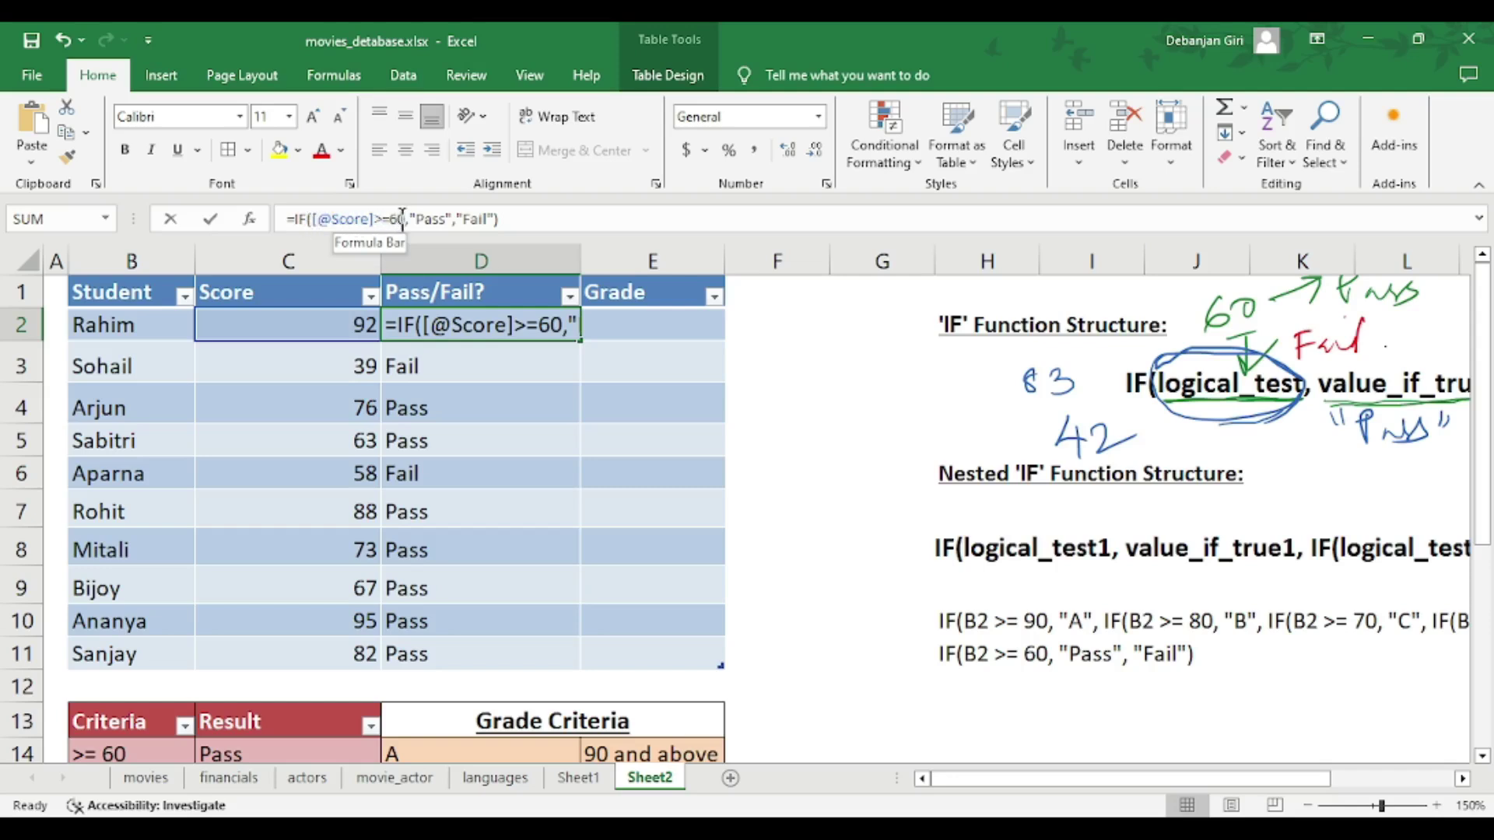
key("Return")
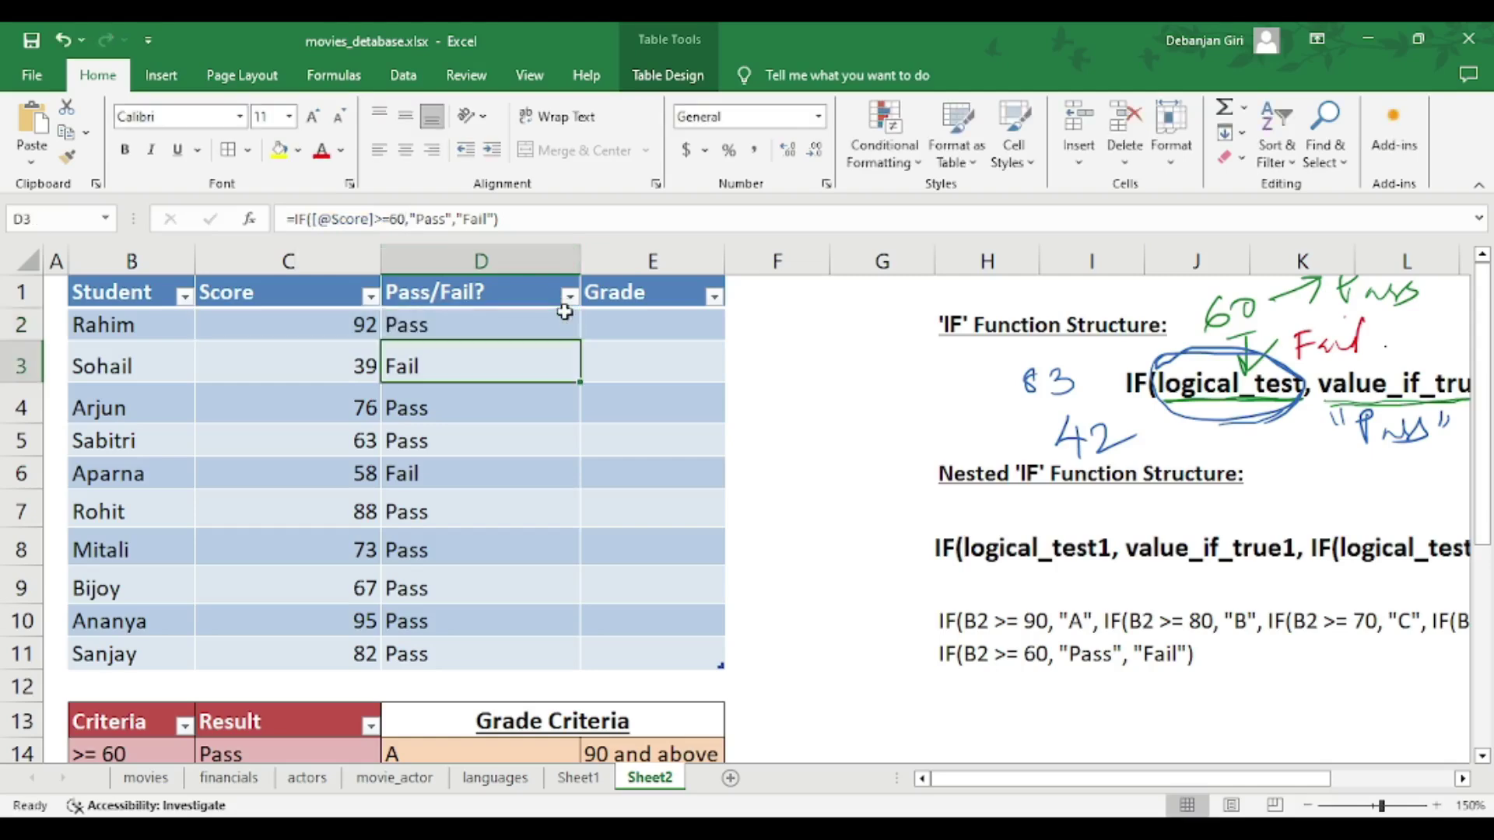
left_click(435, 325)
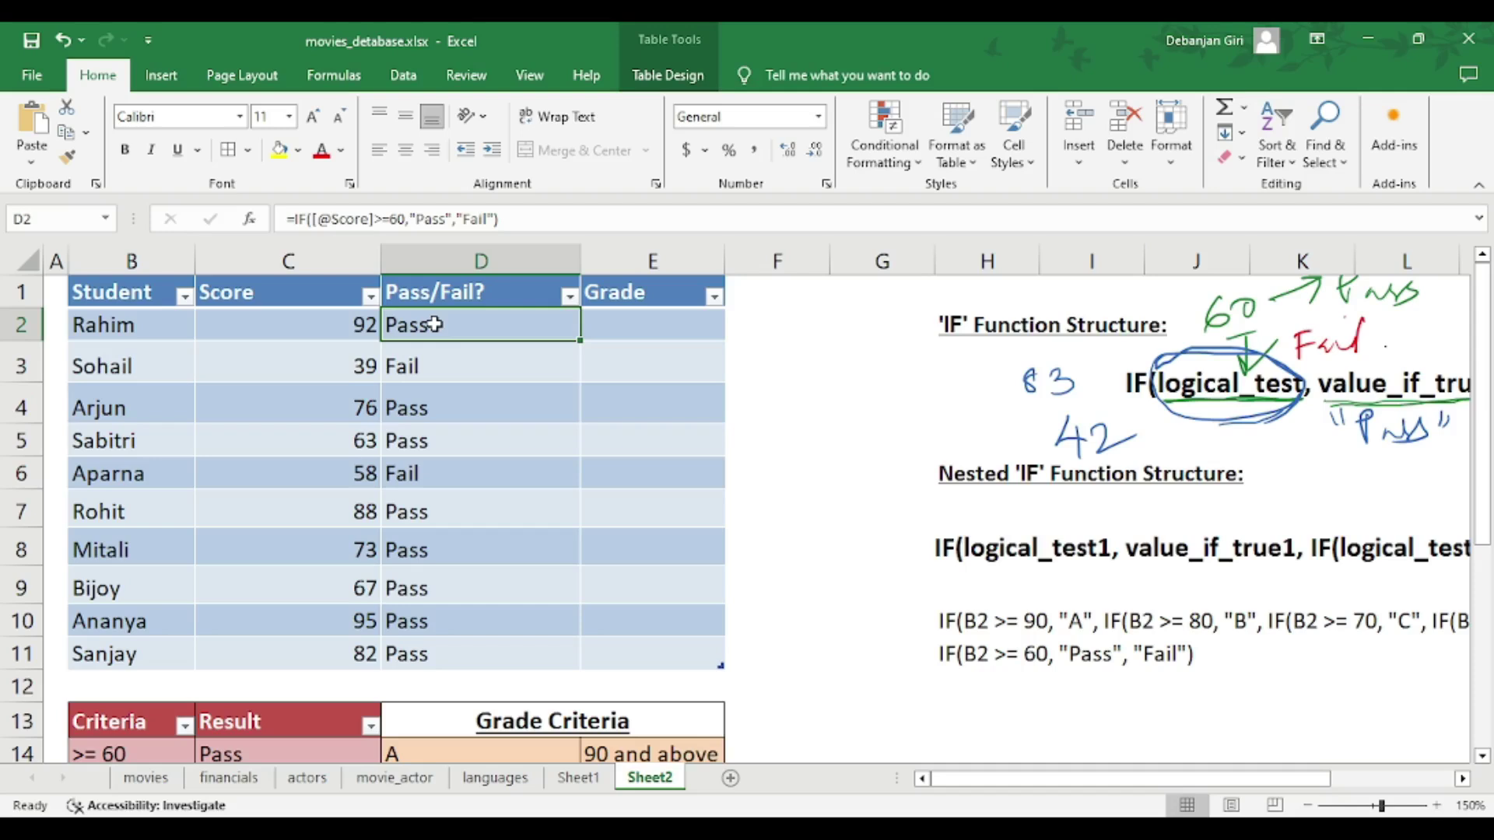
key("Down")
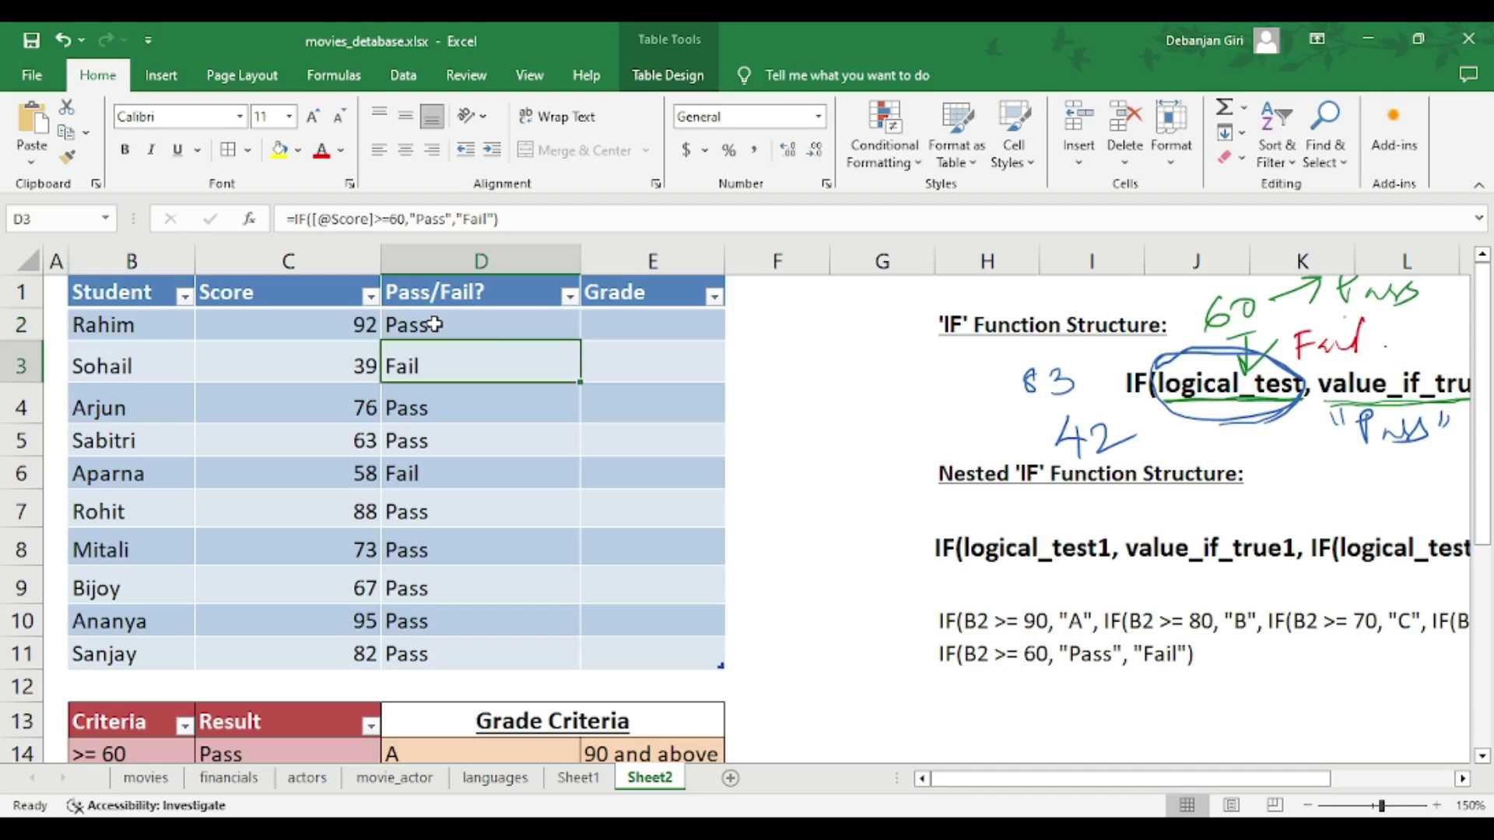
- Review the Pass/Fail? results down the student table and back up to D2, comparing them with the scores
key("Down")
key("Down")
key("Down")
key("Down")
key("Down")
key("Down")
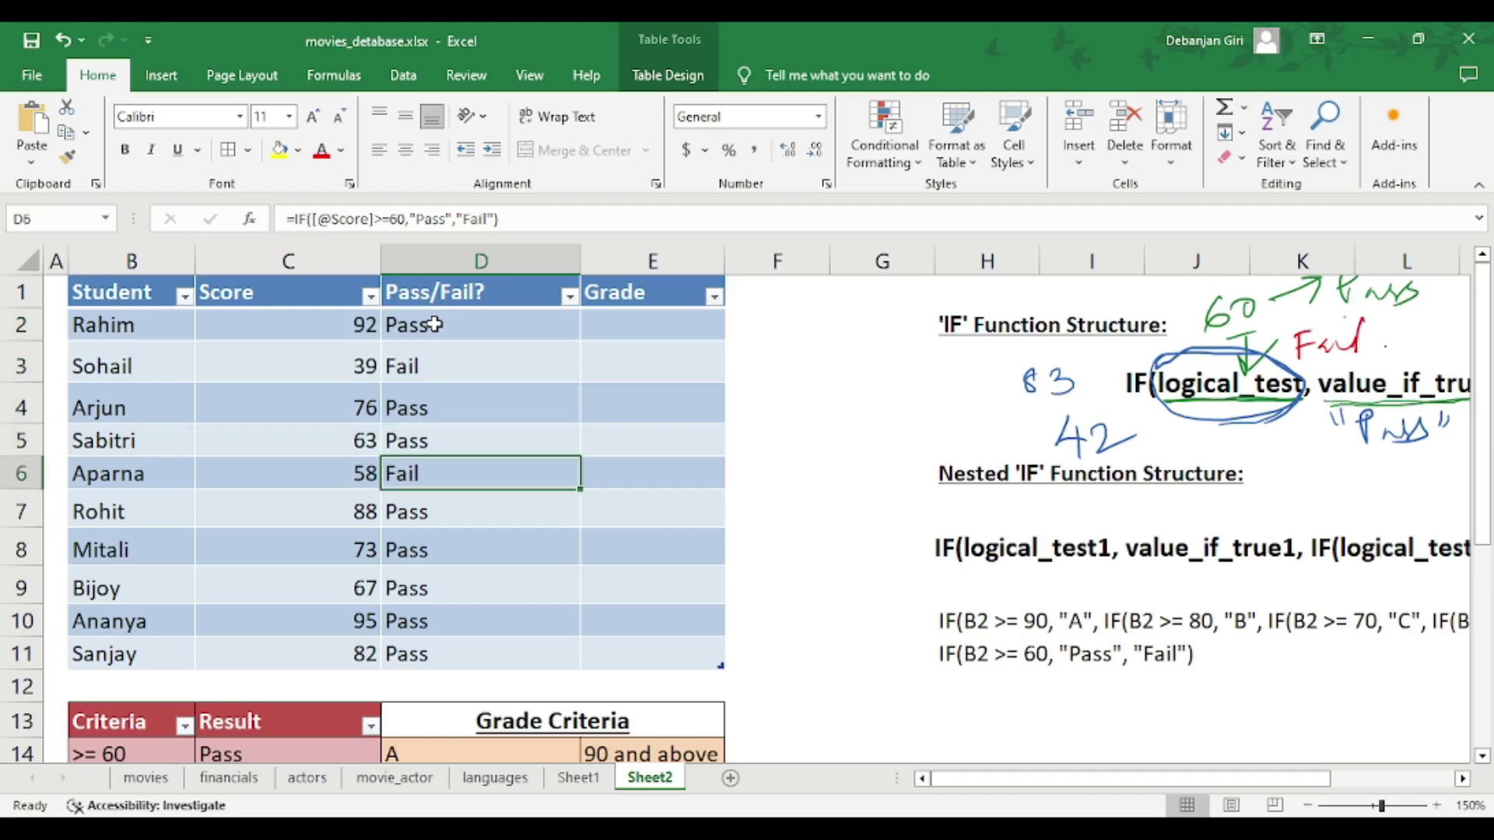
key("Down")
key("Down")
key("Up")
key("Up")
key("Up")
key("Up")
key("Up")
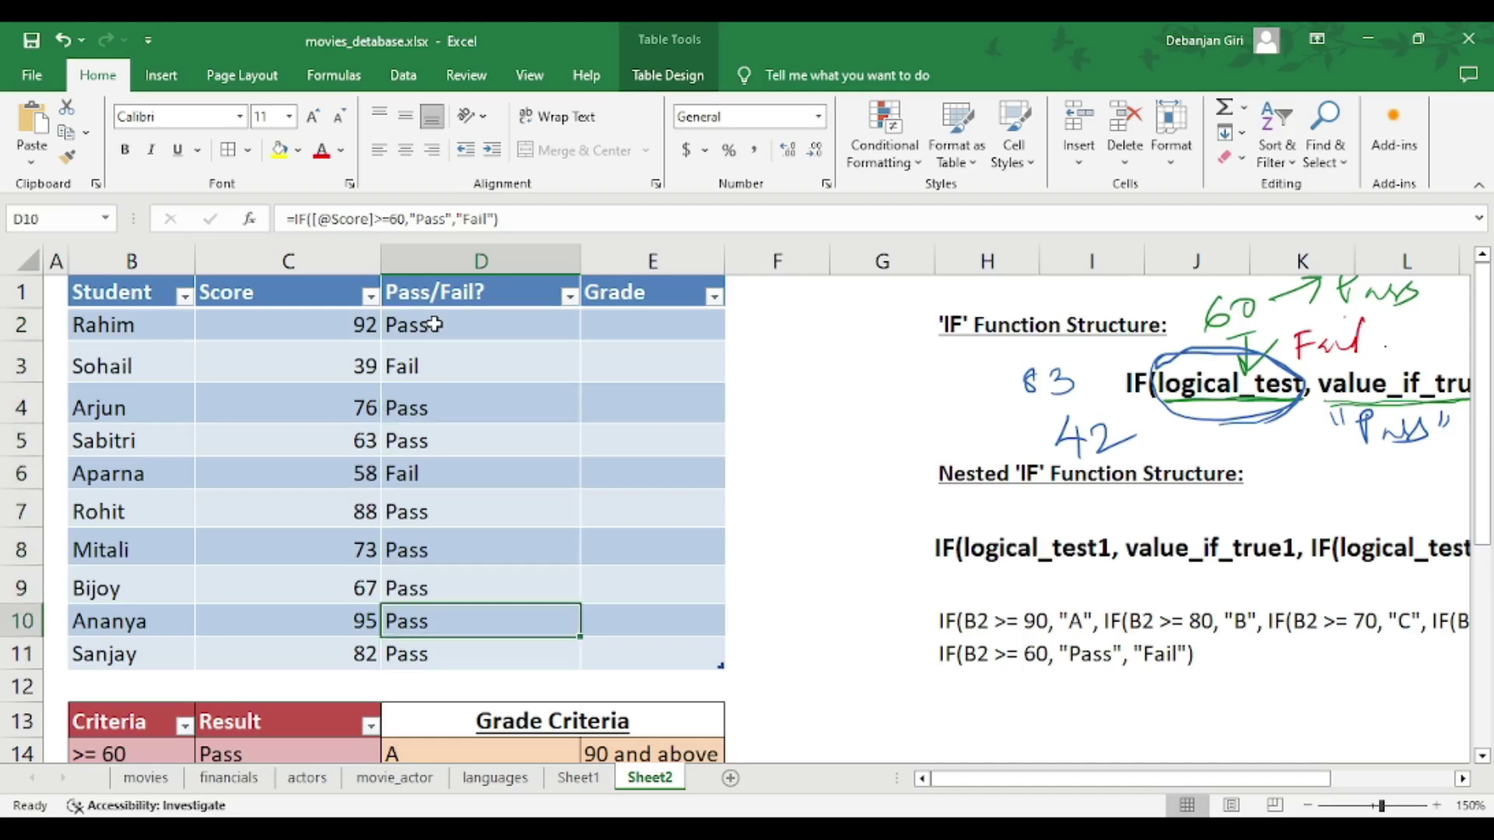
key("Up")
key("Up")
key("Up")
key("Up")
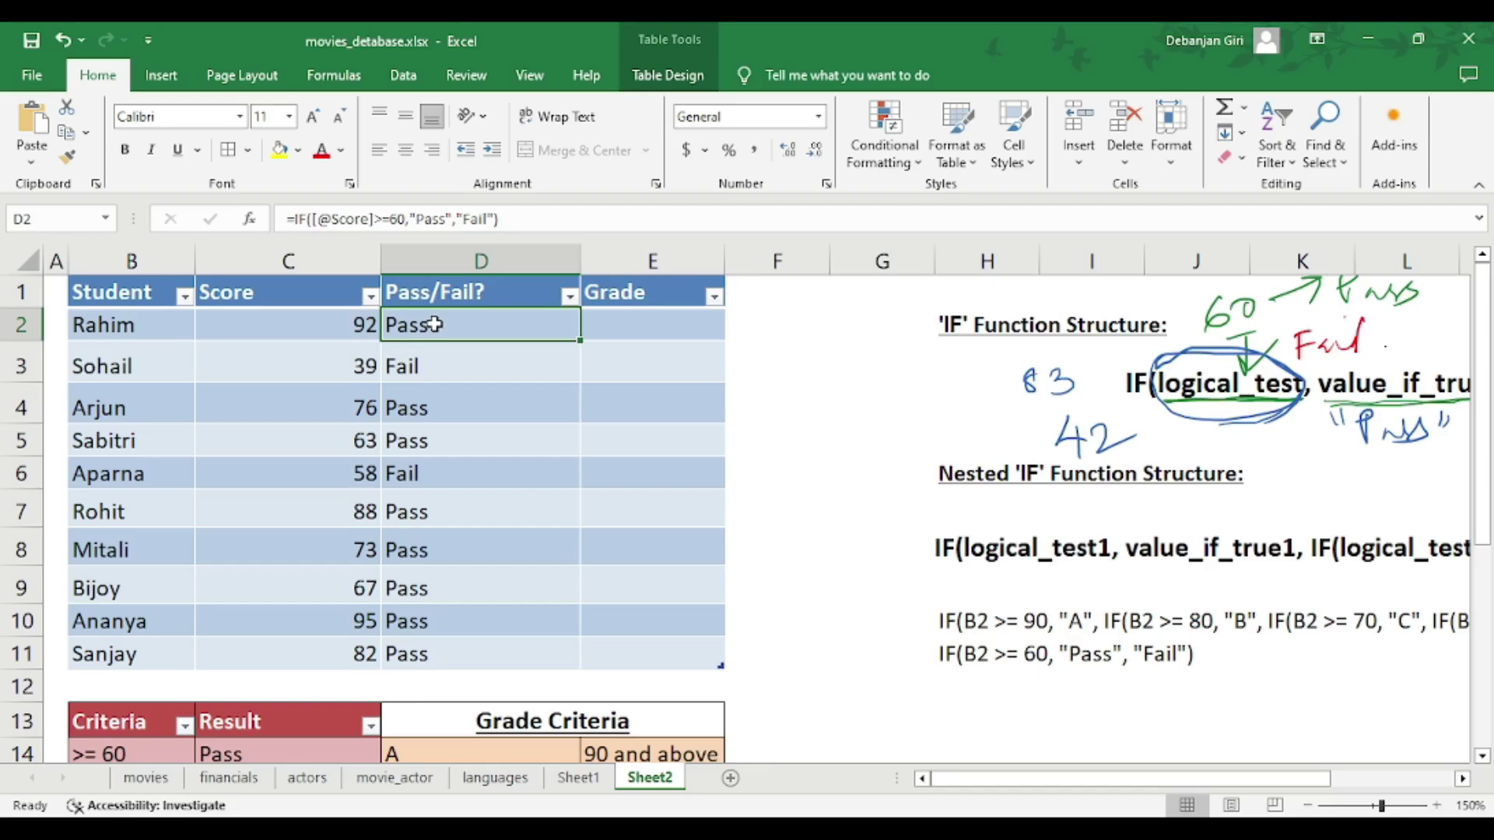
- Handwrite "≥ 90 → A" in blue ink beside the "90 and above" row of the Grade Criteria table
scroll(471, 441, "down", 1)
scroll(467, 445, "down", 1)
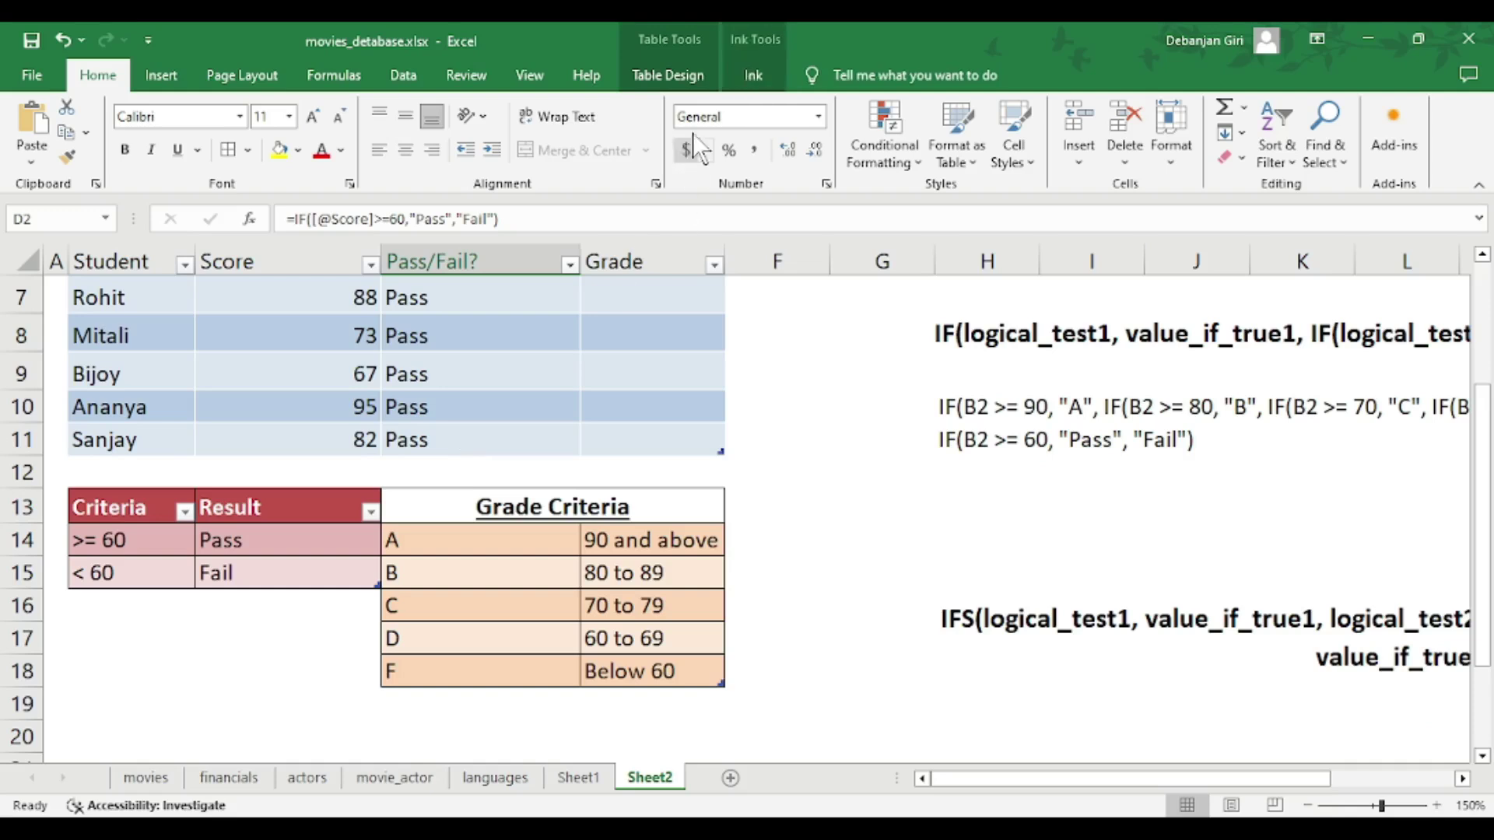
left_click(757, 75)
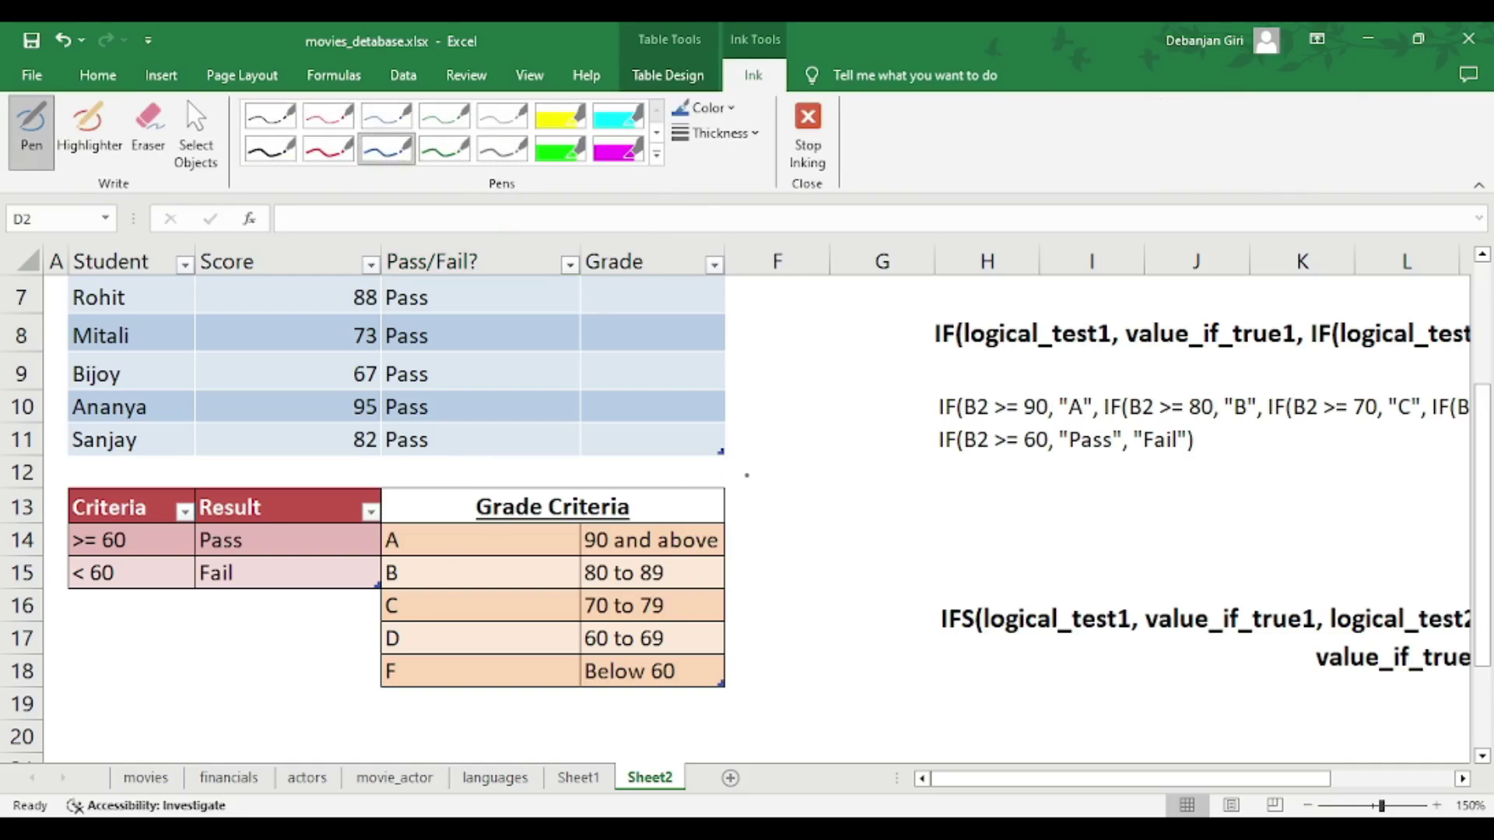
mouse_move(750, 524)
left_mouse_down()
mouse_move(745, 547)
mouse_move(756, 529)
mouse_move(789, 549)
mouse_move(745, 539)
mouse_move(815, 543)
mouse_move(841, 520)
mouse_move(911, 528)
left_mouse_up()
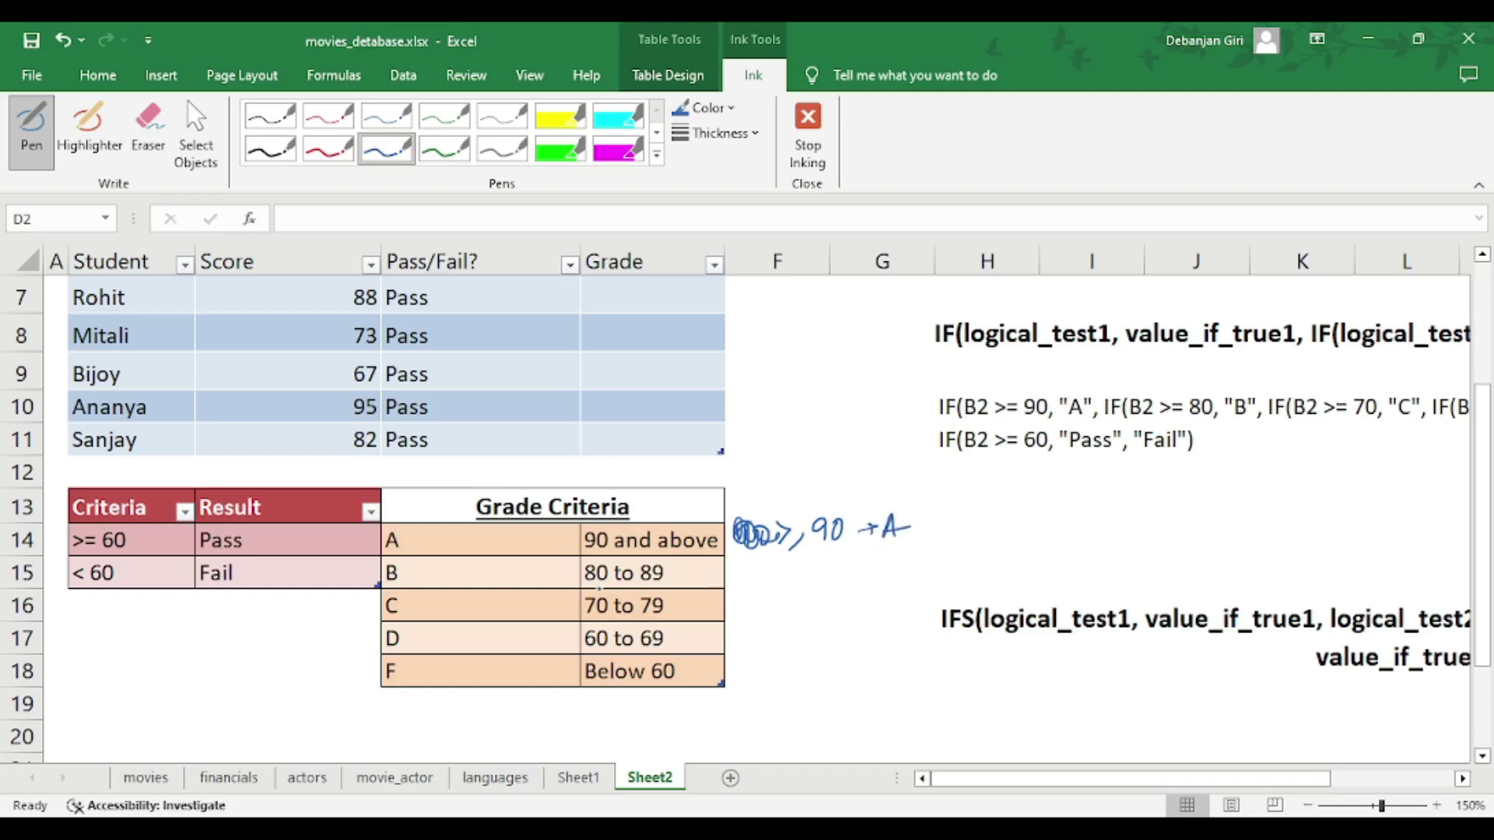
- Annotate the remaining Grade Criteria rows in blue with range underlines, a handwritten B, arrows towards the grades and strokes along the grade letters
mouse_move(595, 585)
left_mouse_down()
mouse_move(681, 579)
mouse_move(620, 596)
left_mouse_up()
left_click_drag(739, 564, 764, 583)
mouse_move(585, 622)
left_mouse_down()
mouse_move(659, 606)
mouse_move(599, 627)
mouse_move(467, 626)
left_mouse_up()
mouse_move(482, 606)
left_mouse_down()
mouse_move(478, 623)
mouse_move(502, 622)
mouse_move(520, 648)
mouse_move(559, 646)
mouse_move(524, 682)
mouse_move(546, 684)
left_mouse_up()
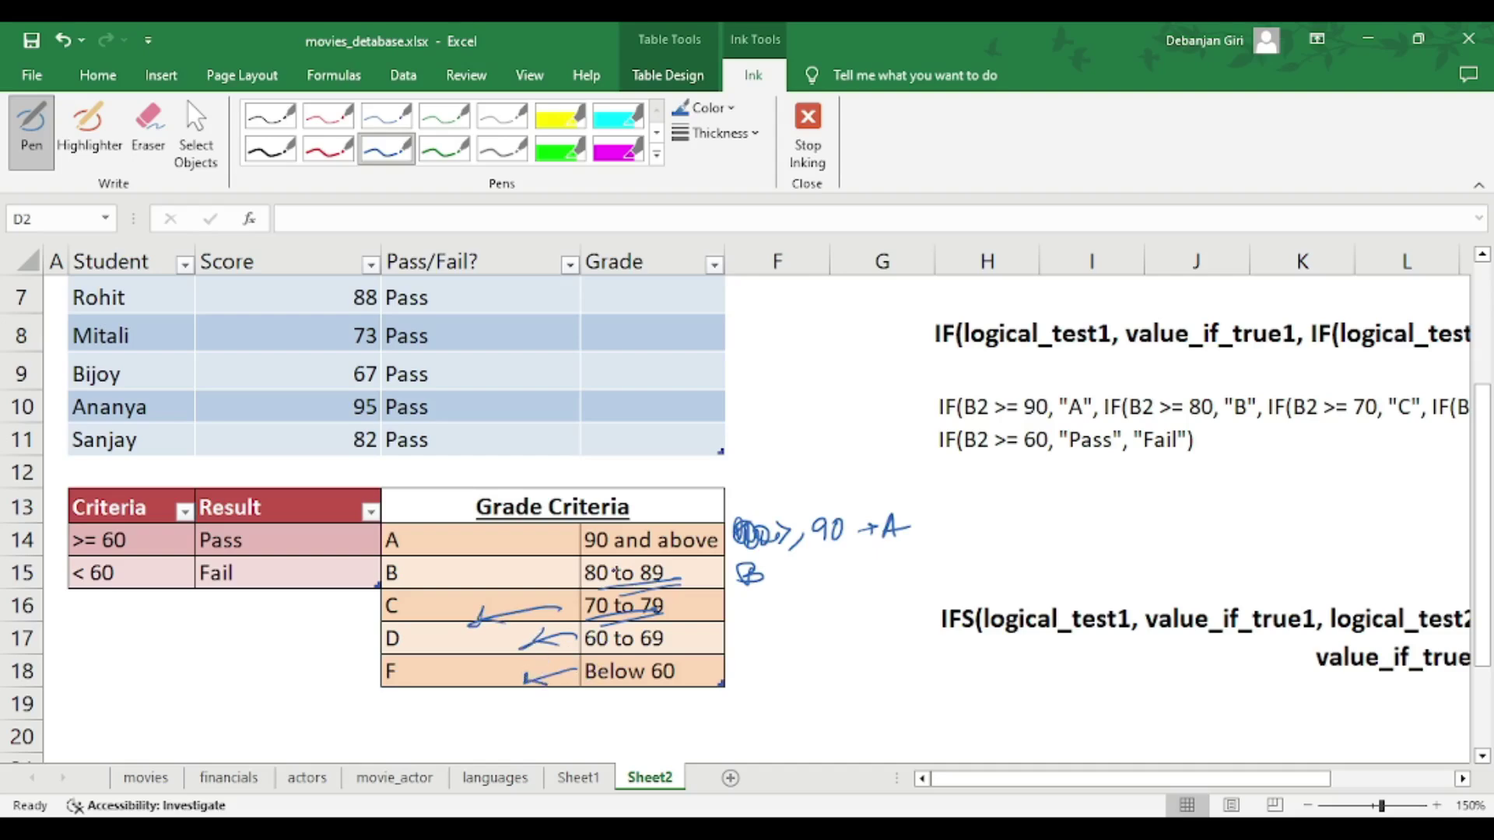
left_click_drag(418, 531, 420, 689)
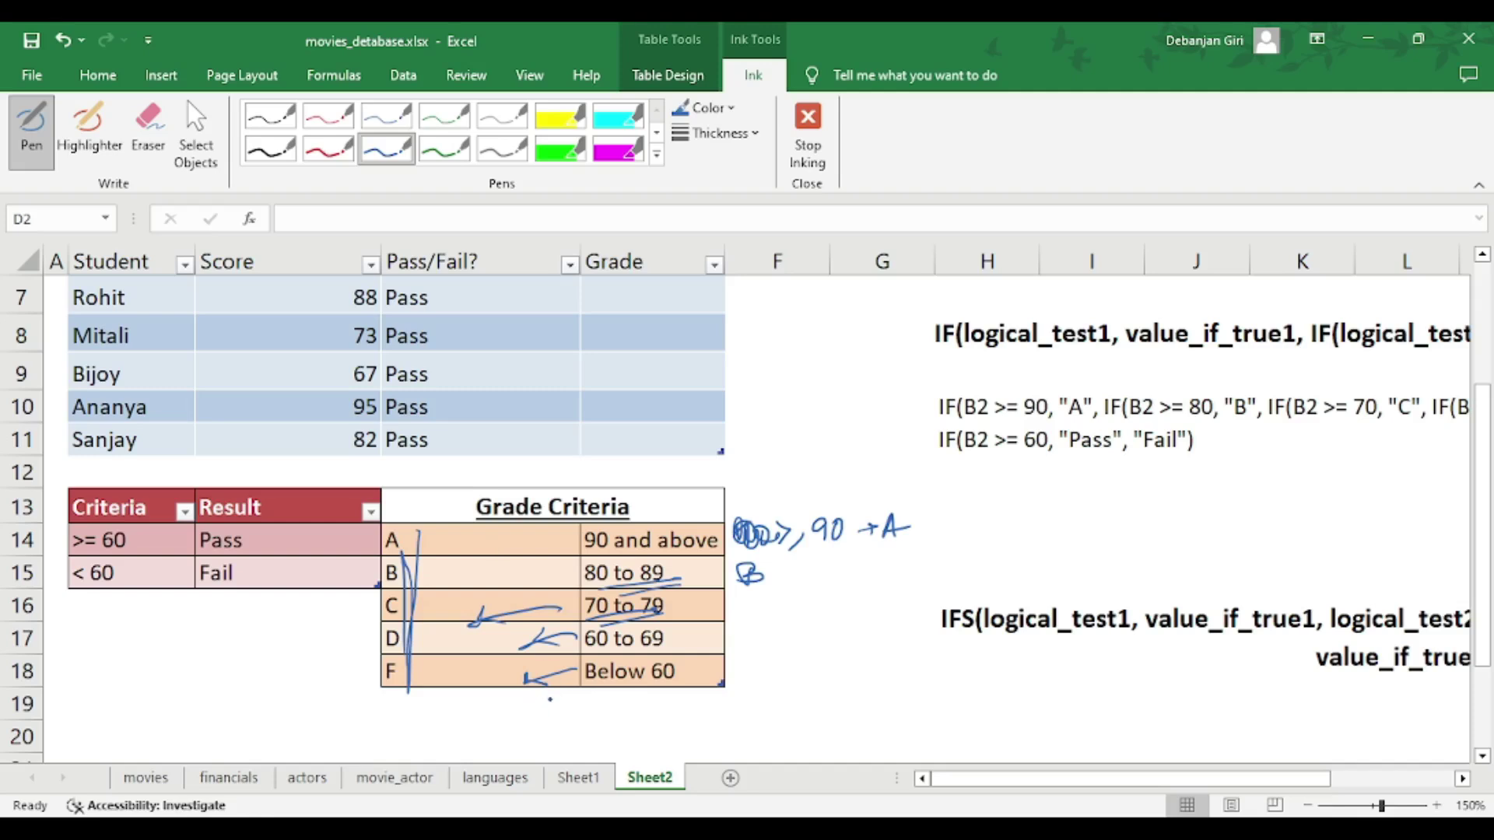
- Circle the start of the "Nested 'IF' Function Structure" heading in blue ink
left_click_drag(1042, 784, 1141, 784)
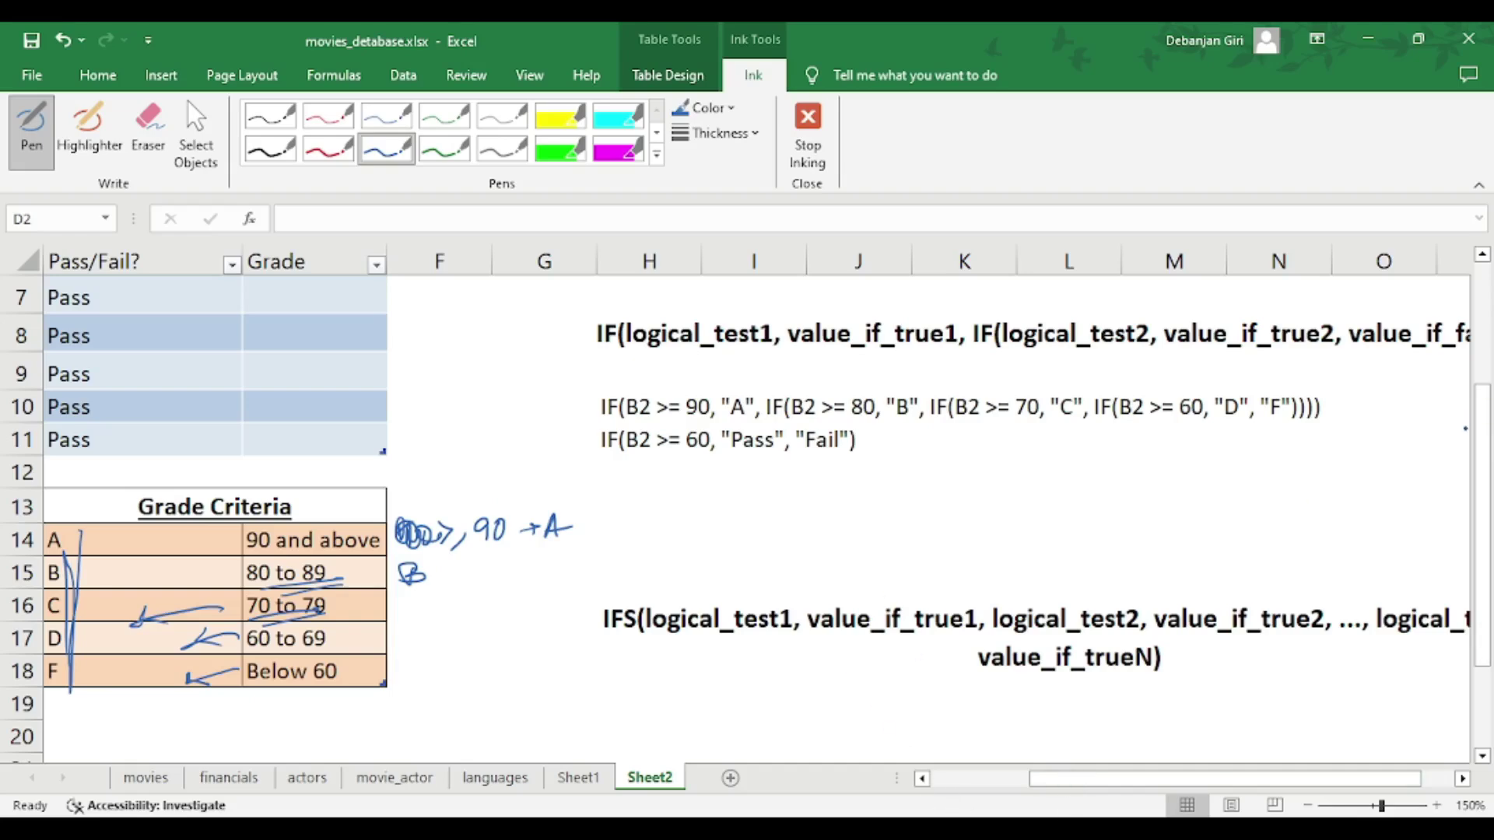
left_click_drag(1482, 448, 1486, 358)
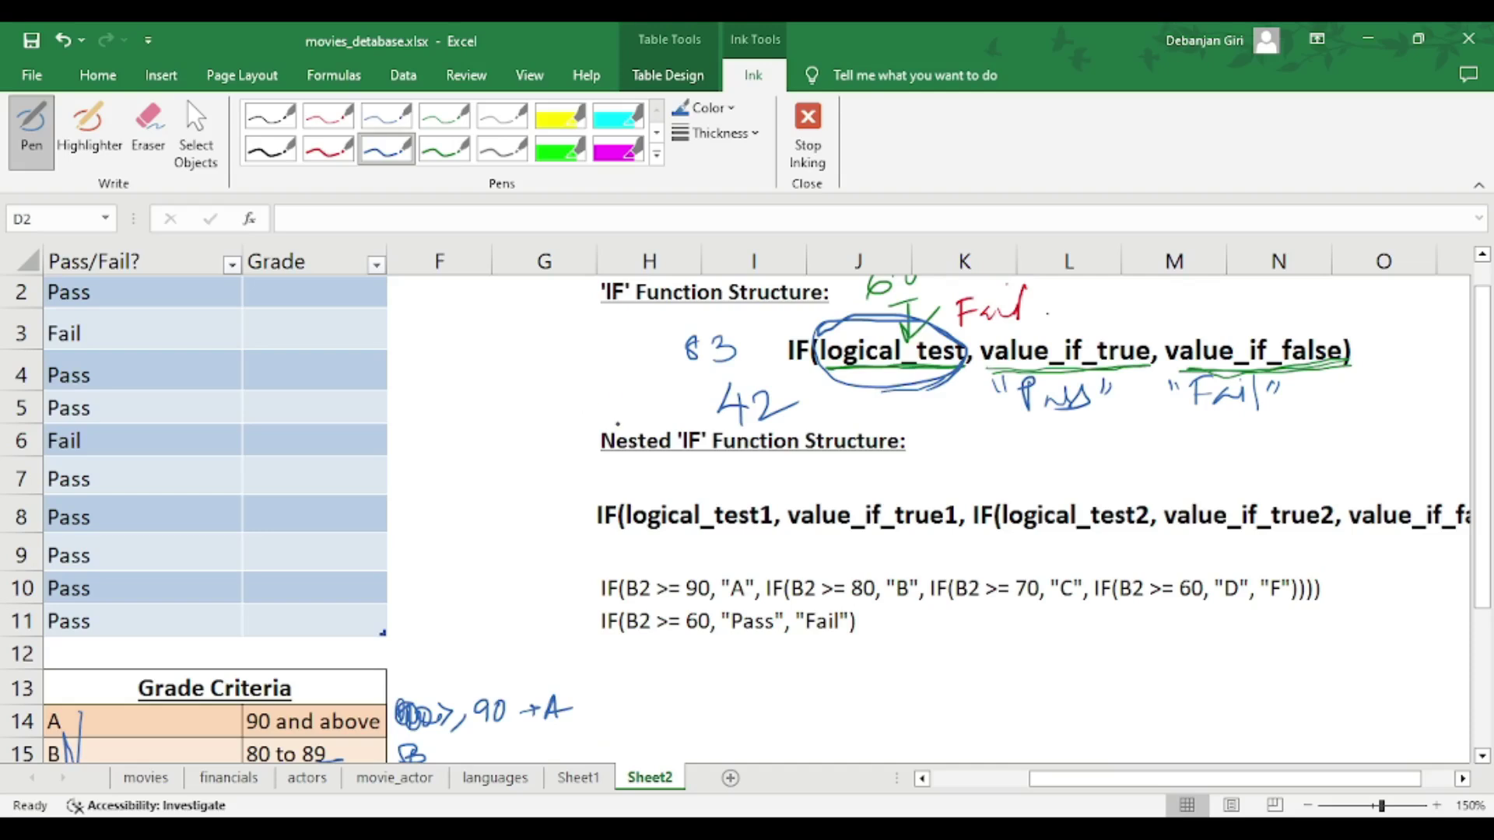
mouse_move(651, 404)
left_mouse_down()
mouse_move(612, 391)
mouse_move(654, 479)
mouse_move(743, 424)
mouse_move(623, 381)
mouse_move(564, 471)
left_mouse_up()
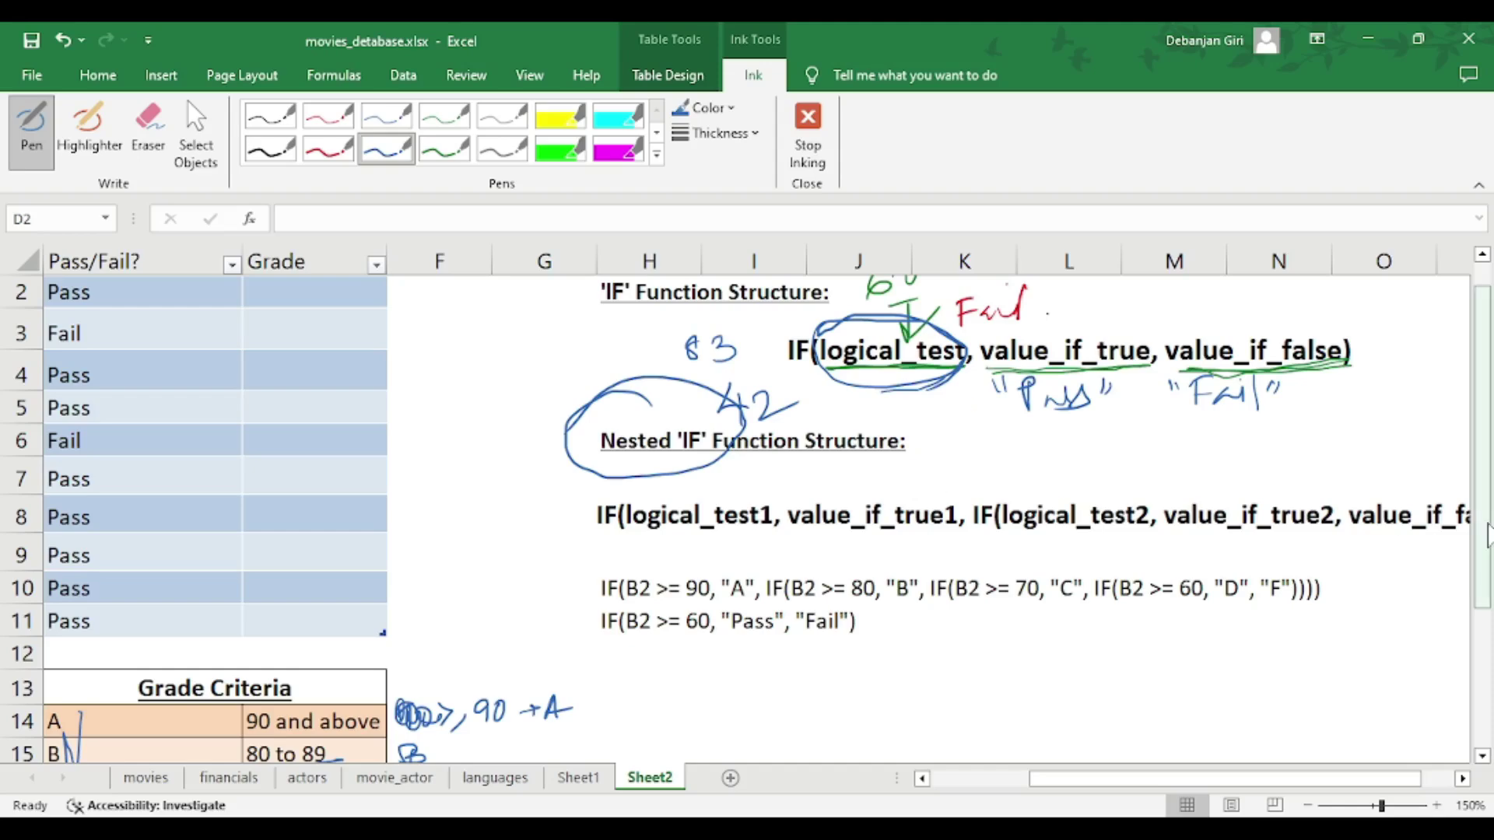
- Start a blue handwritten decision tree in the blank area below row 20 with the condition ≥ 90 and two branches
left_click_drag(1482, 420, 1482, 557)
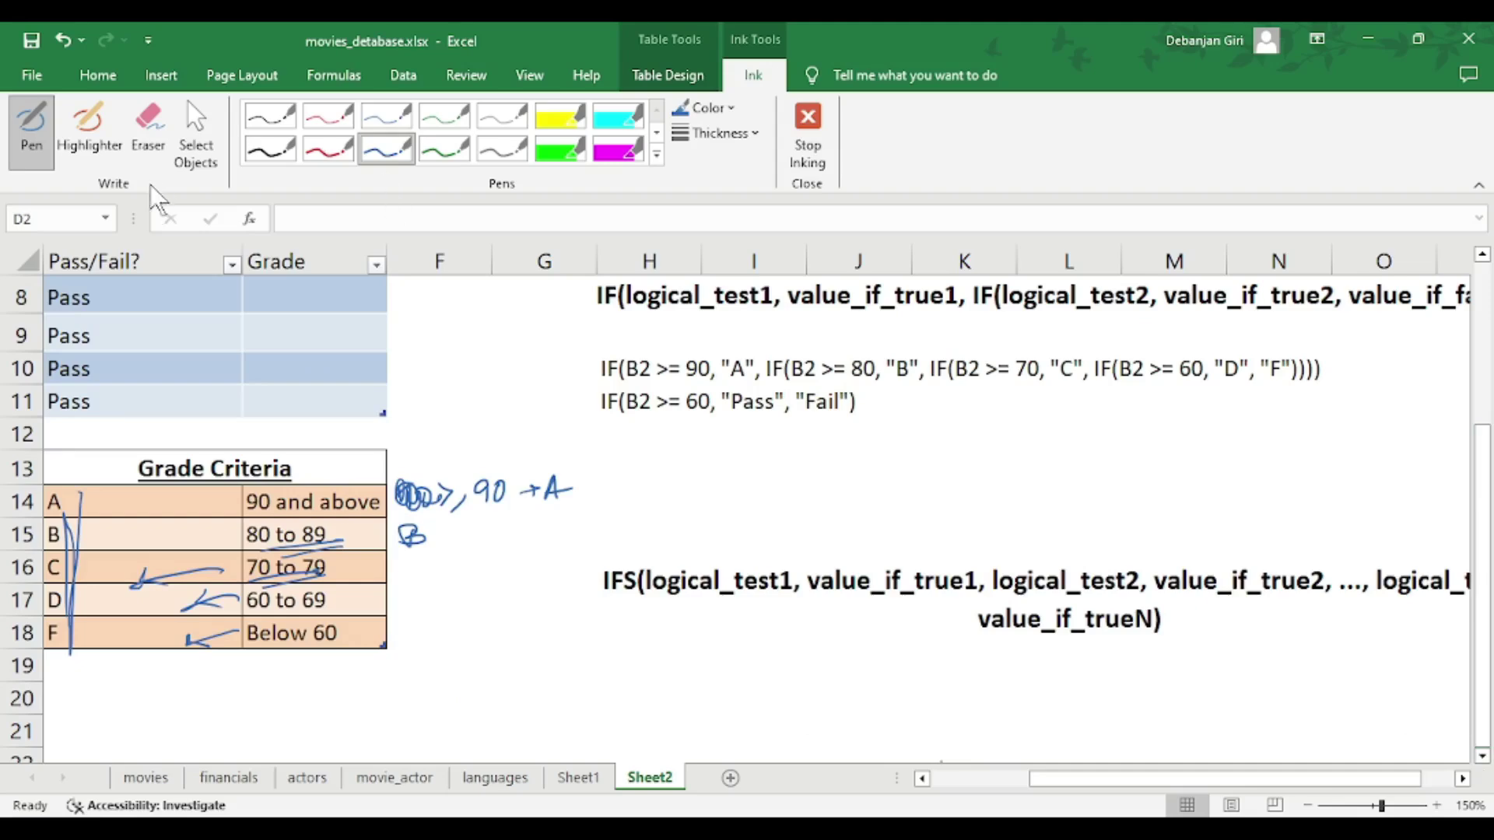
left_click(197, 148)
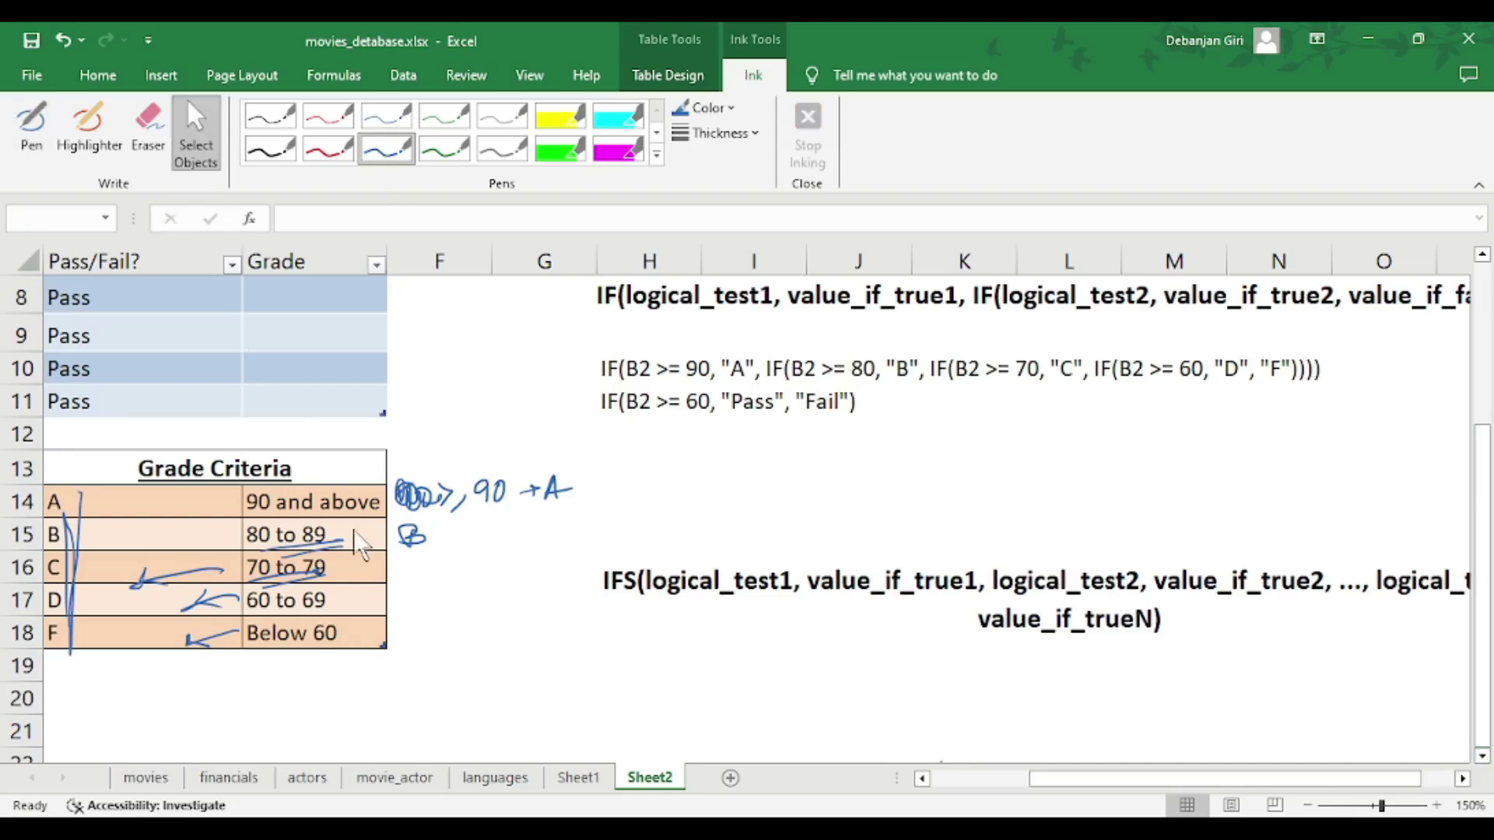
left_click(356, 671)
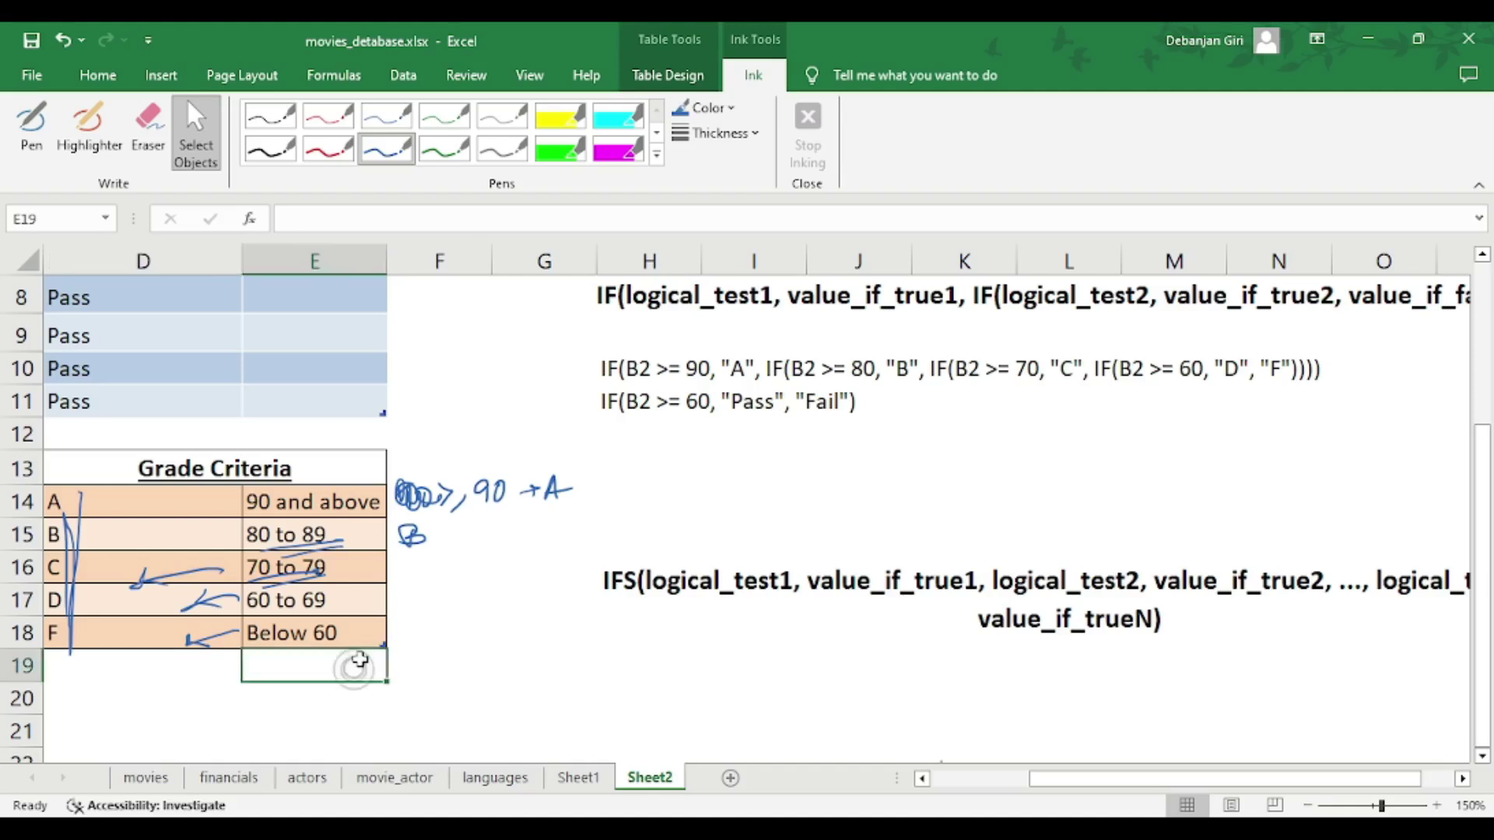
key("Down")
key("Down")
key("Down")
key("Down")
key("Down")
key("Down")
key("Down")
key("Down")
key("Down")
key("Down")
key("Down")
key("Down")
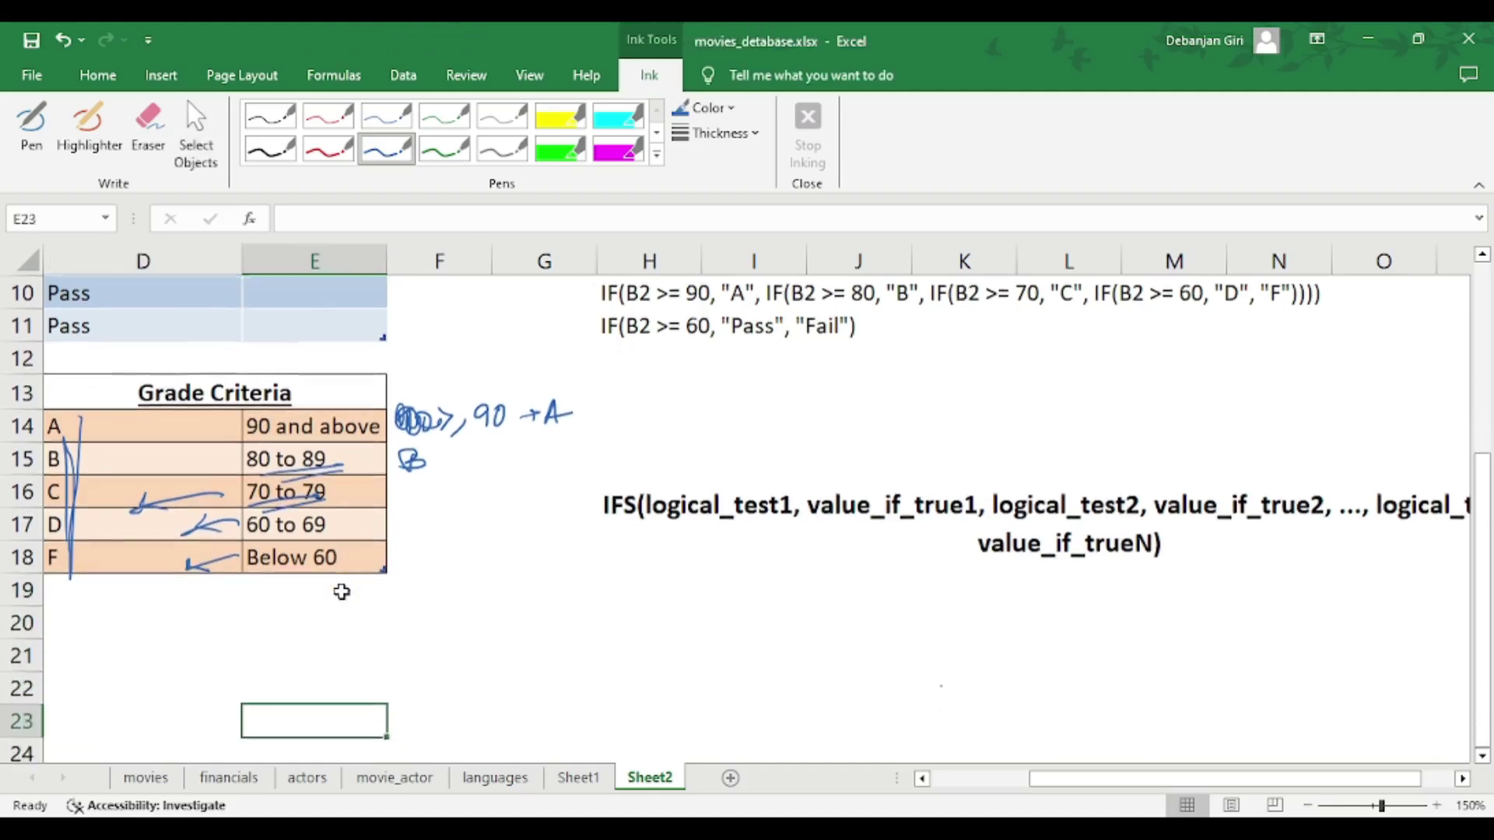
key("Down")
key("Down")
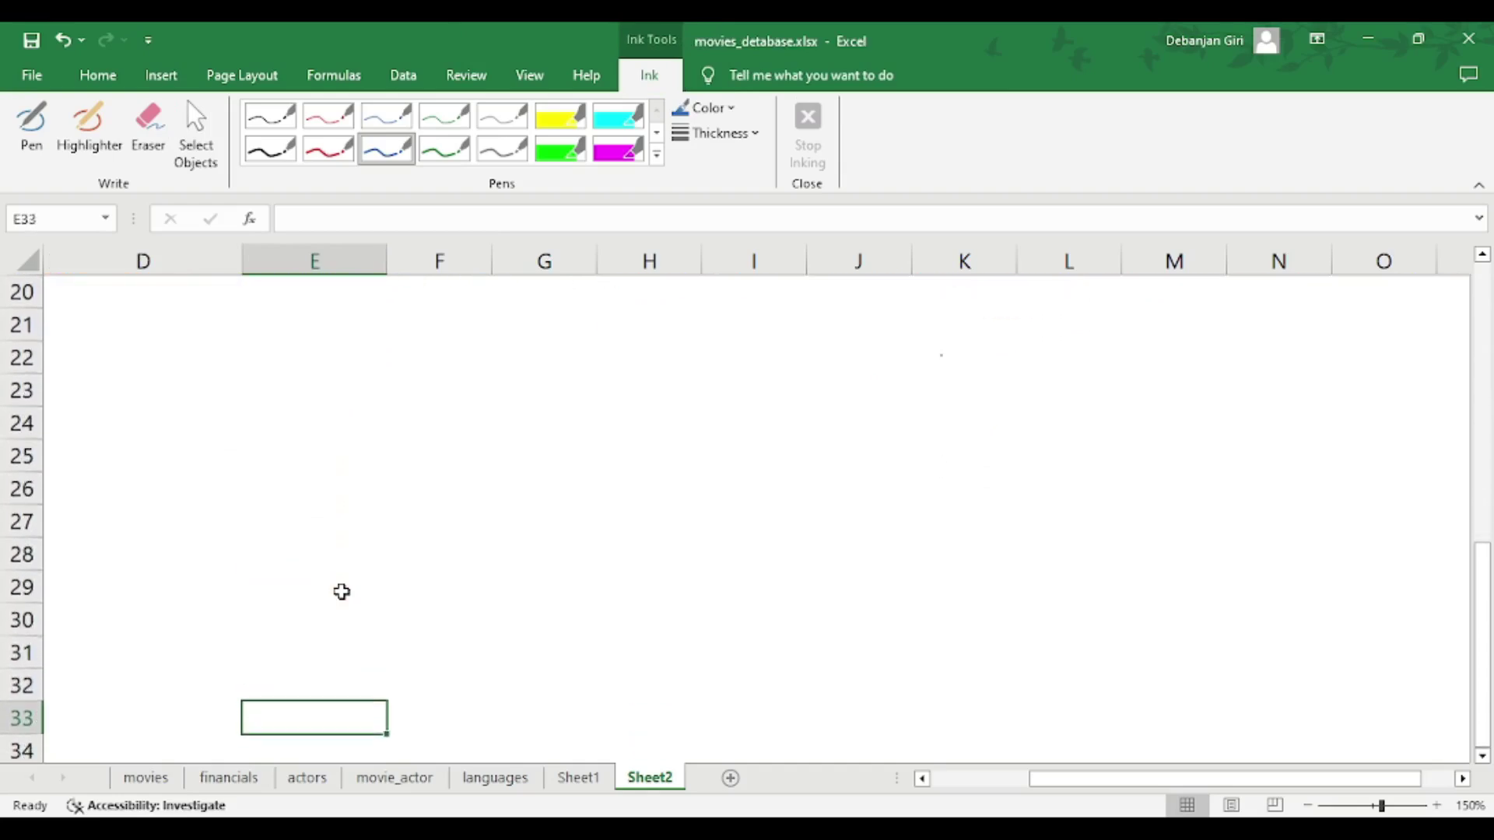
key("Up")
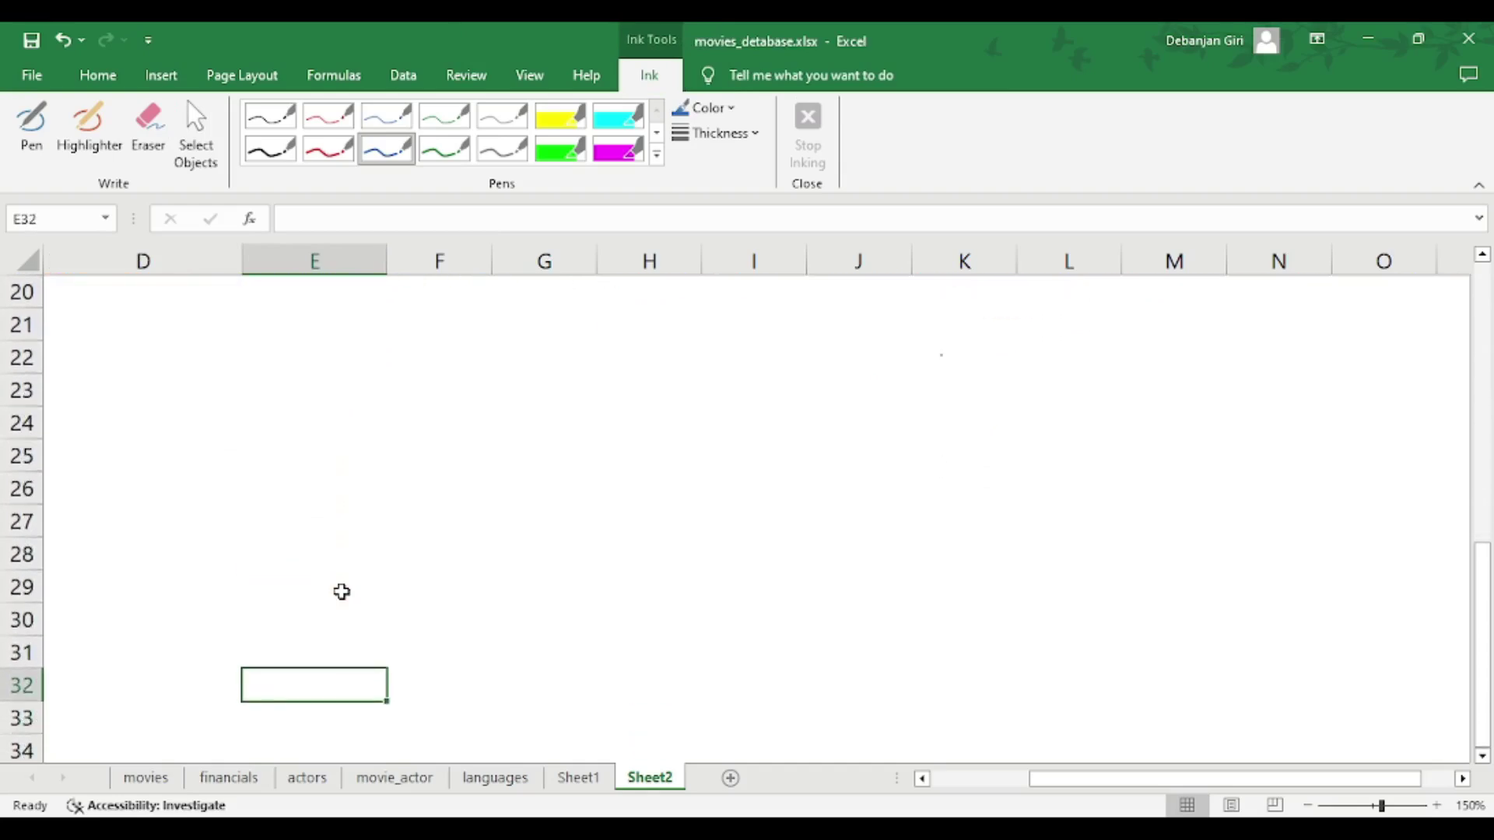
left_click(26, 146)
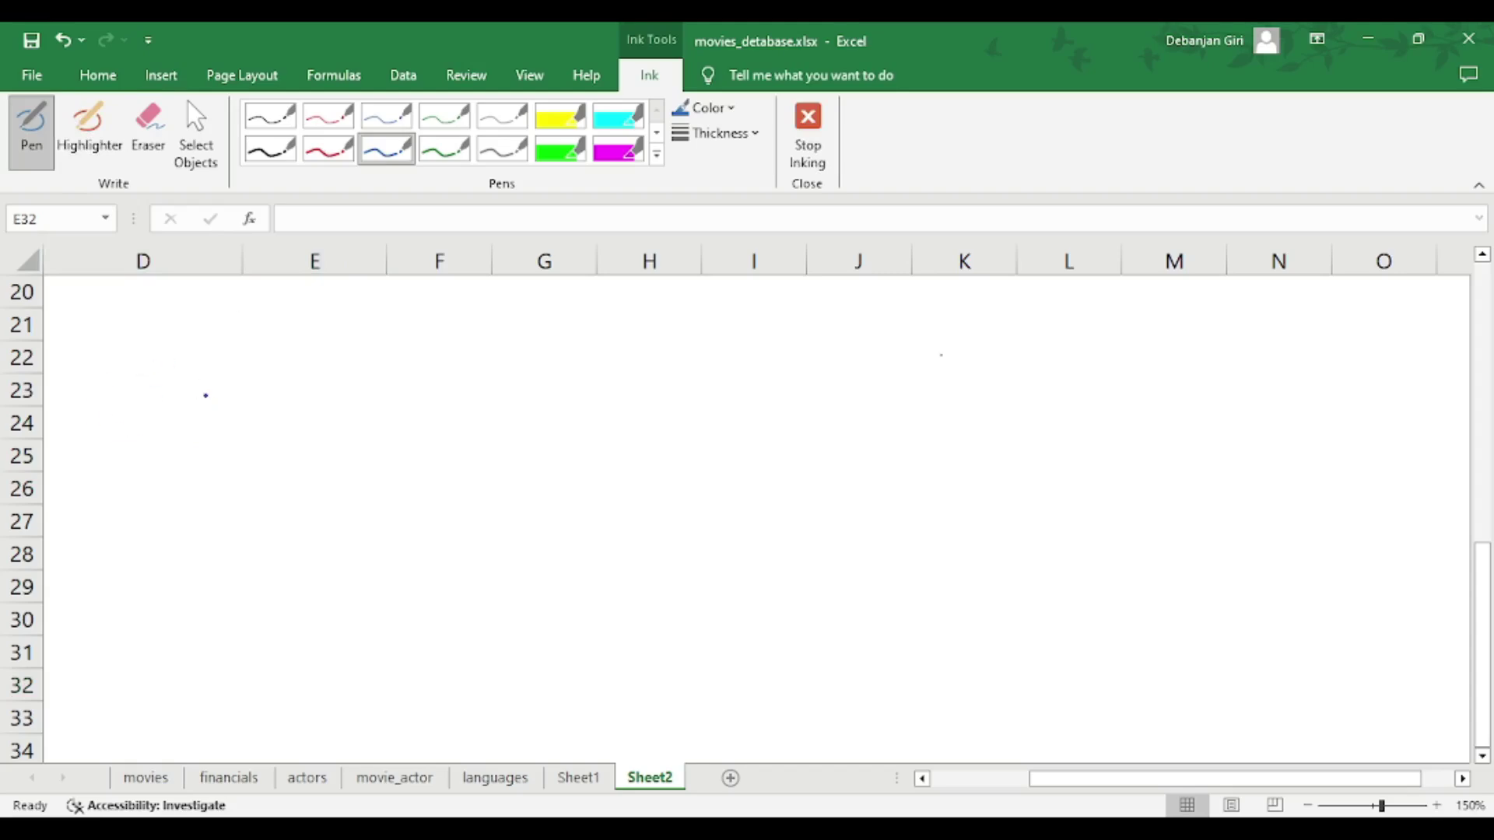
left_click_drag(201, 363, 211, 424)
left_click_drag(279, 369, 273, 403)
mouse_move(285, 375)
left_mouse_down()
mouse_move(302, 379)
mouse_move(285, 372)
left_mouse_up()
mouse_move(380, 331)
left_mouse_down()
mouse_move(316, 380)
mouse_move(385, 414)
mouse_move(366, 442)
left_mouse_up()
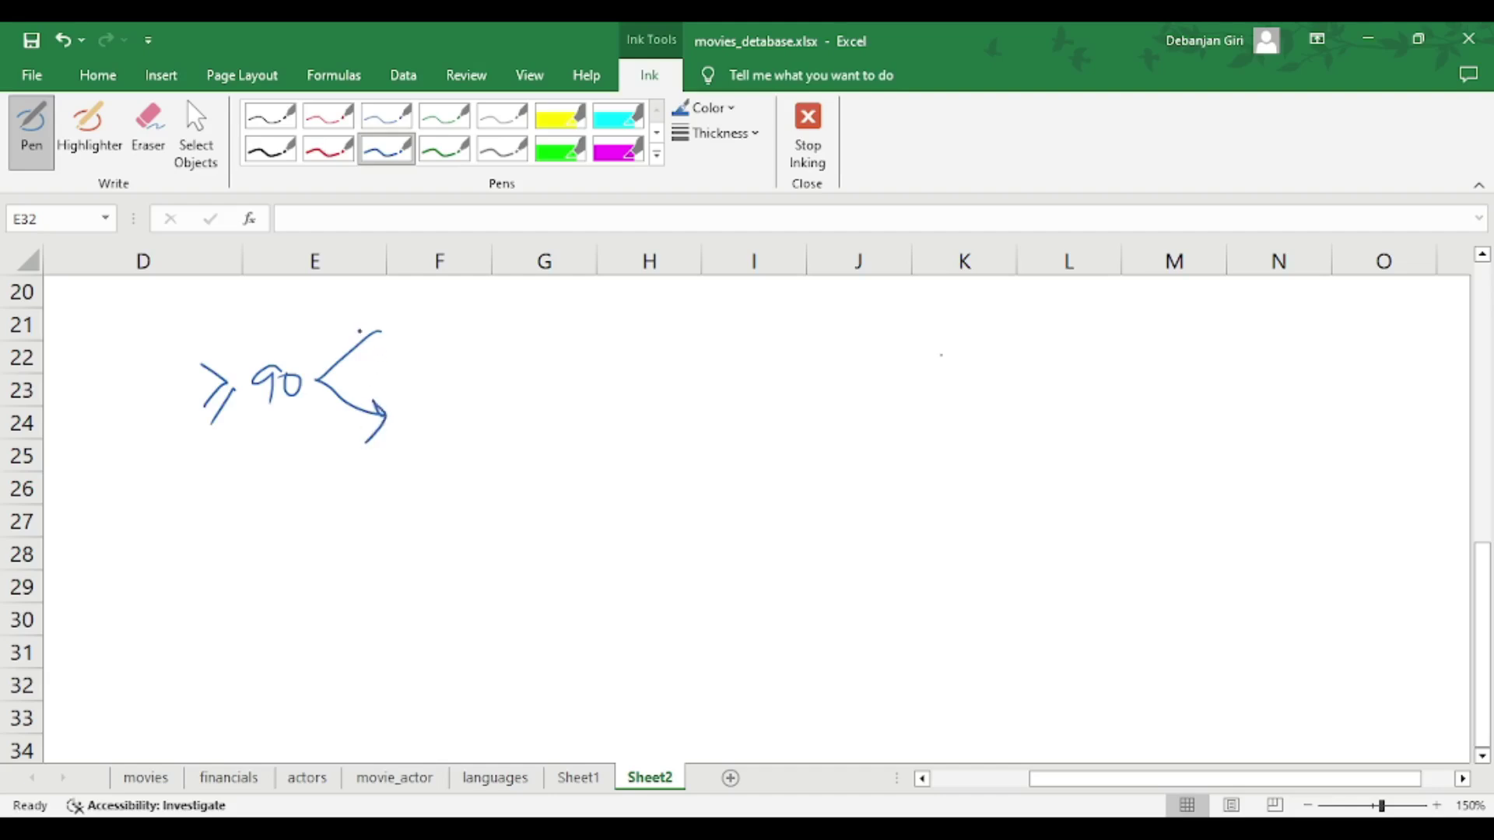
- Label the 90 condition "if" and mark its branches "Yes" leading to A and "No"
mouse_move(358, 330)
left_mouse_down()
mouse_move(388, 333)
mouse_move(370, 375)
mouse_move(397, 354)
mouse_move(389, 371)
mouse_move(421, 367)
left_mouse_up()
left_click_drag(471, 313, 459, 347)
mouse_move(471, 314)
left_mouse_down()
mouse_move(476, 351)
mouse_move(487, 340)
left_mouse_up()
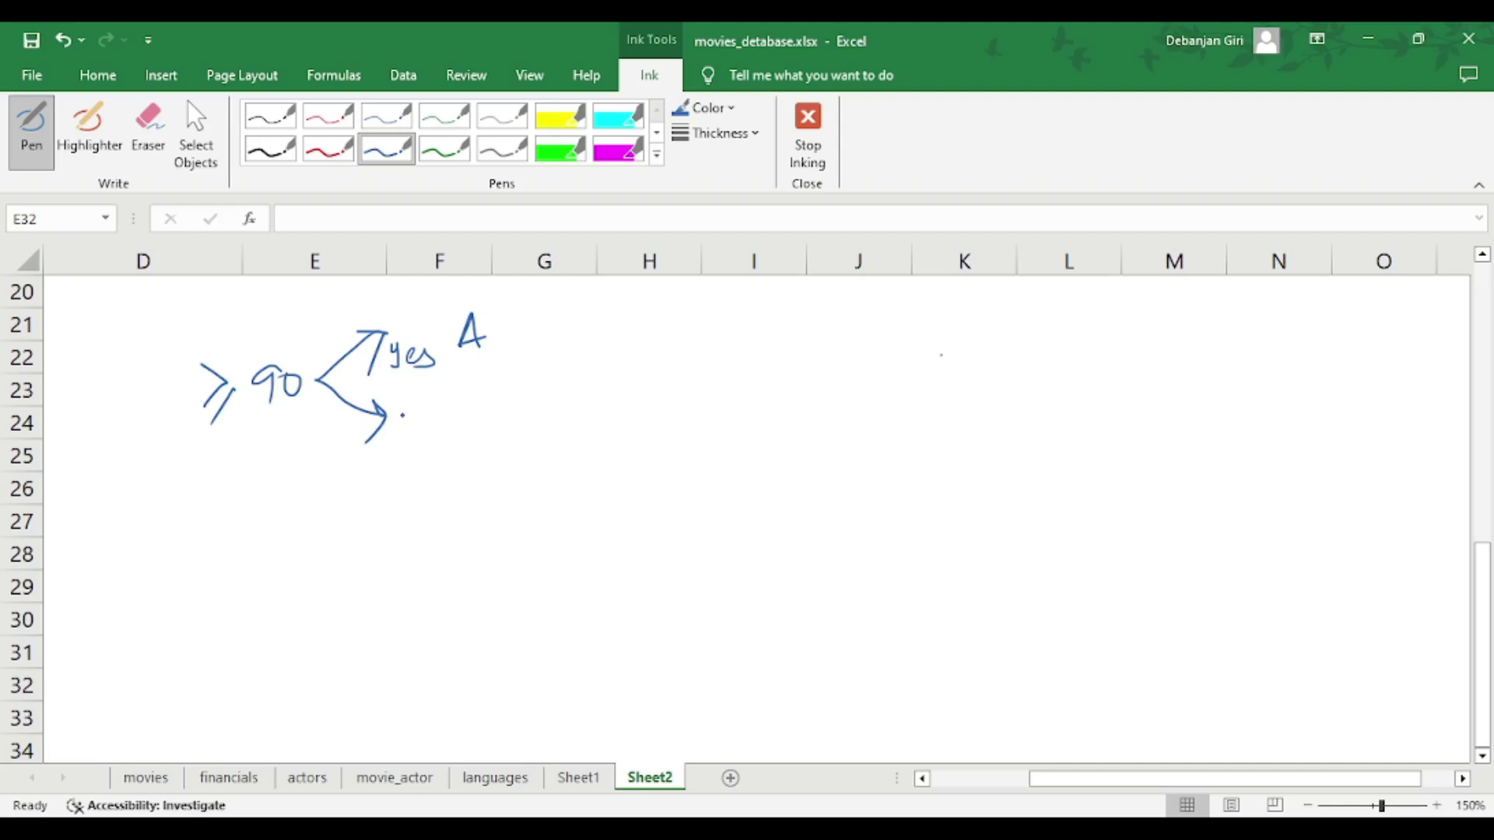
mouse_move(399, 437)
left_mouse_down()
mouse_move(421, 414)
mouse_move(433, 428)
left_mouse_up()
mouse_move(258, 330)
left_mouse_down()
mouse_move(277, 335)
mouse_move(259, 370)
left_mouse_up()
mouse_move(256, 301)
left_mouse_down()
mouse_move(247, 316)
mouse_move(307, 319)
left_mouse_up()
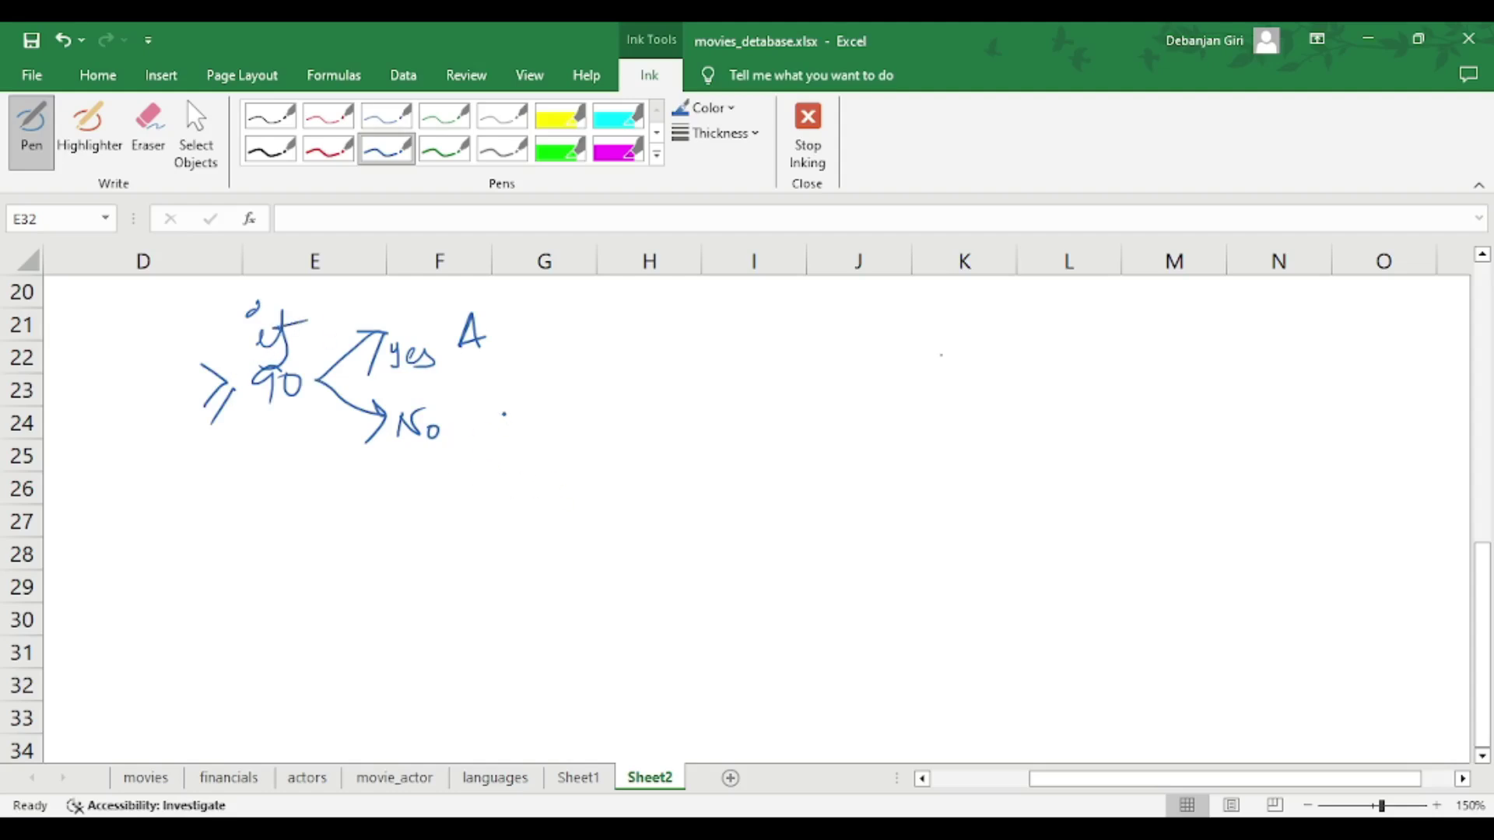
- Add an "if ≥ 80" condition after the No branch with a Yes branch to B, and box grades A and B
mouse_move(513, 390)
left_mouse_down()
mouse_move(479, 426)
mouse_move(484, 442)
mouse_move(547, 487)
left_mouse_up()
mouse_move(456, 393)
left_mouse_down()
mouse_move(467, 411)
mouse_move(486, 389)
left_mouse_up()
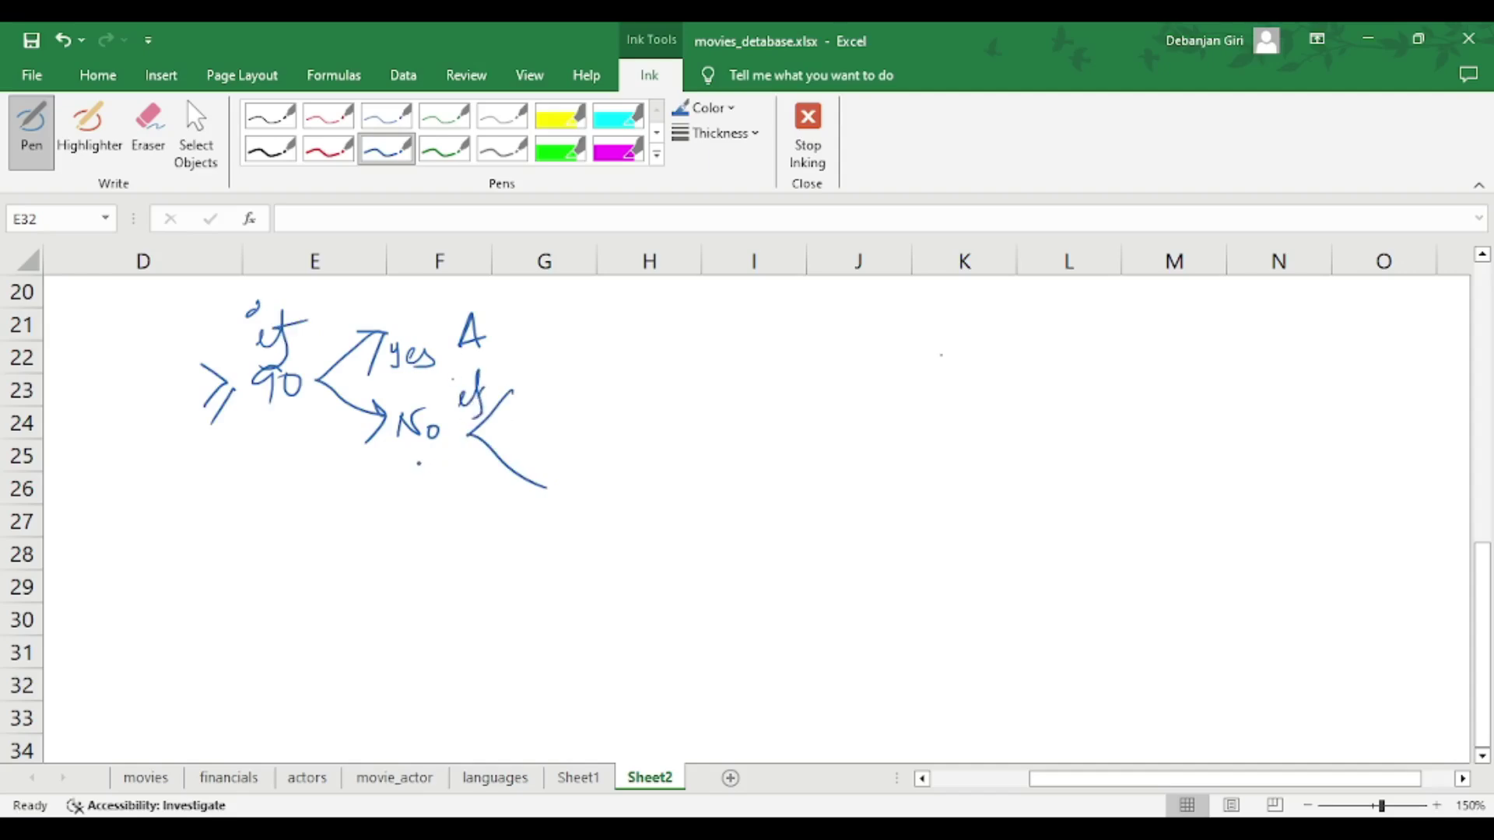
mouse_move(407, 453)
left_mouse_down()
mouse_move(403, 495)
mouse_move(478, 461)
left_mouse_up()
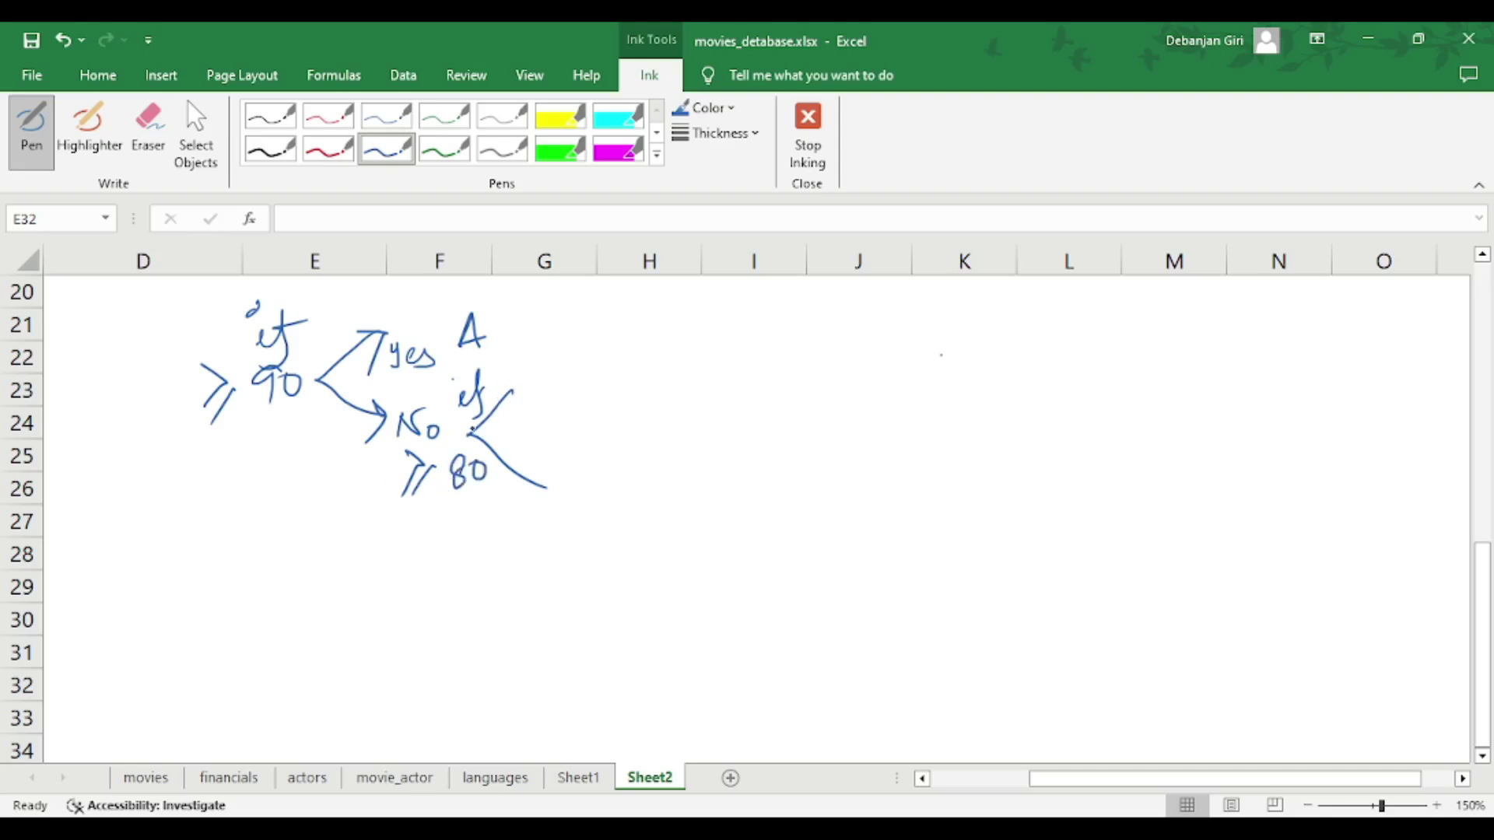
mouse_move(527, 377)
left_mouse_down()
mouse_move(531, 415)
mouse_move(574, 394)
mouse_move(563, 420)
left_mouse_up()
left_click_drag(449, 300, 451, 354)
mouse_move(449, 302)
left_mouse_down()
mouse_move(506, 357)
mouse_move(526, 350)
mouse_move(604, 405)
mouse_move(592, 424)
left_mouse_up()
left_click_drag(586, 360, 669, 405)
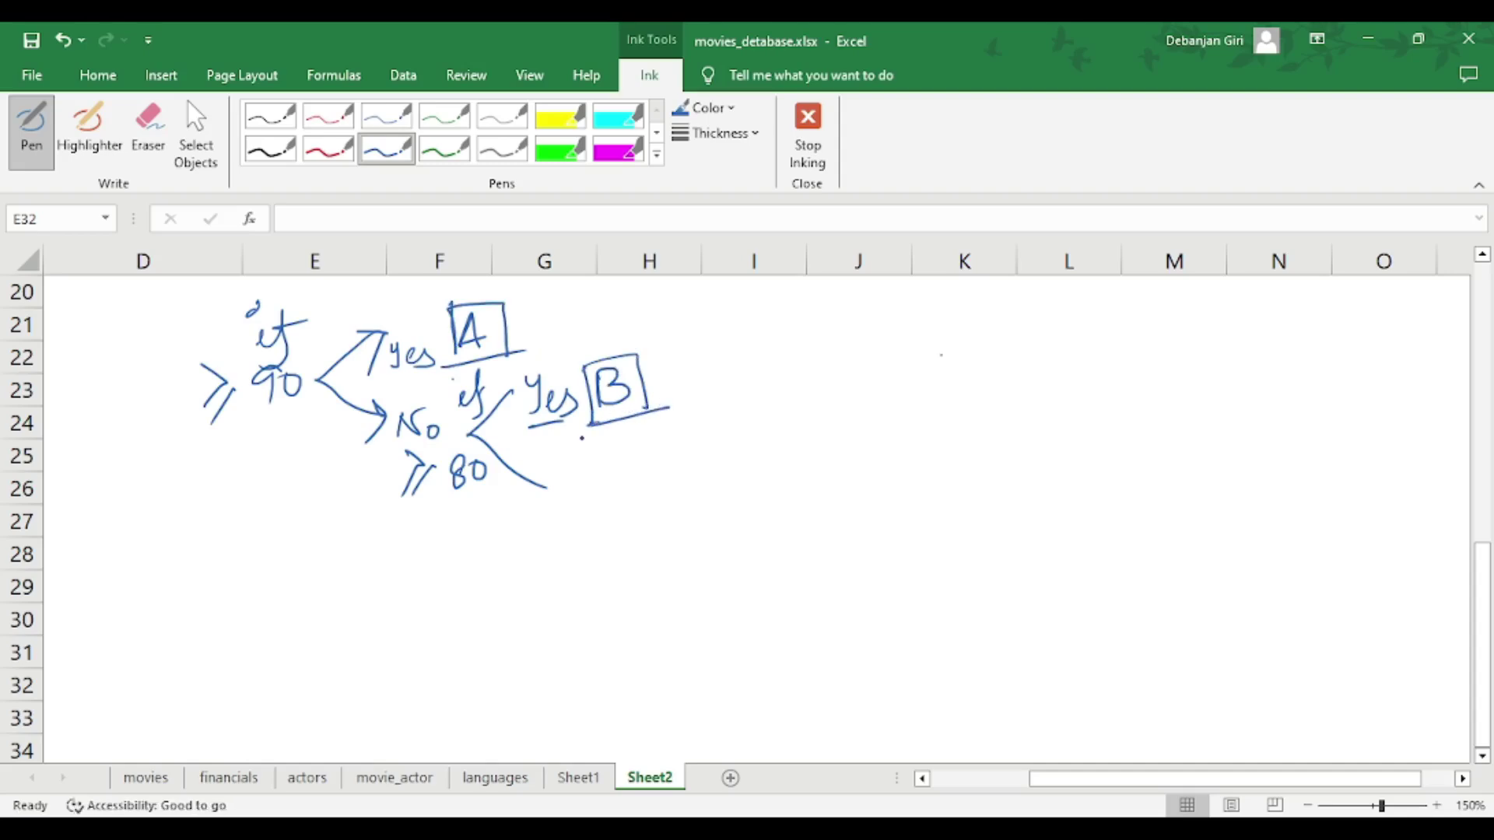
- Add a No branch to the 80 condition leading to a third "if" whose Yes branch ends in a boxed C
mouse_move(557, 484)
left_mouse_down()
mouse_move(560, 506)
mouse_move(582, 483)
mouse_move(593, 493)
left_mouse_up()
mouse_move(628, 502)
left_mouse_down()
mouse_move(717, 469)
mouse_move(731, 563)
left_mouse_up()
mouse_move(637, 463)
left_mouse_down()
mouse_move(657, 444)
mouse_move(644, 498)
left_mouse_up()
left_click_drag(651, 469, 674, 461)
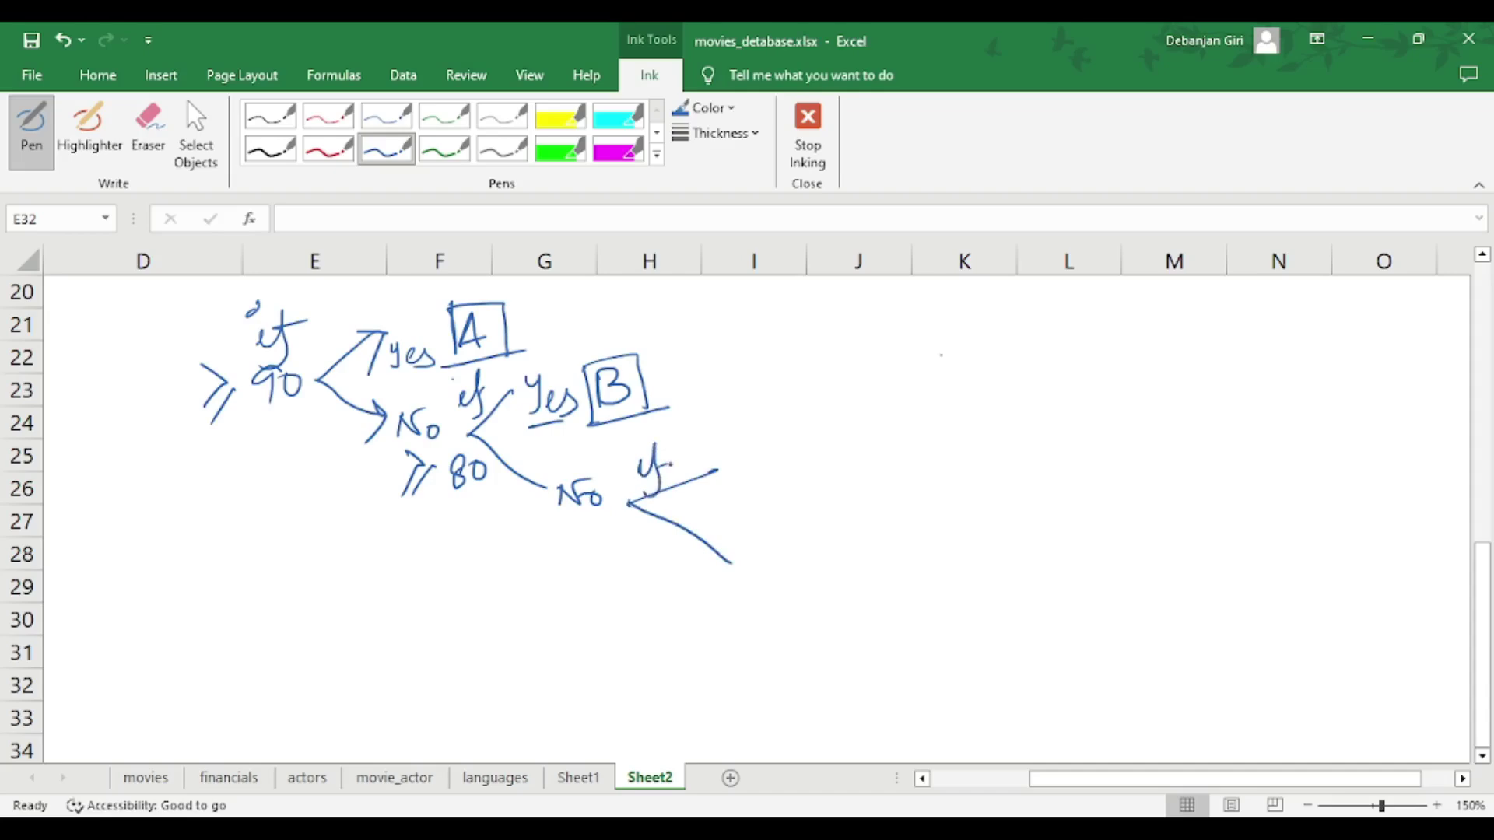
left_click(626, 449)
mouse_move(708, 465)
left_mouse_down()
mouse_move(734, 503)
mouse_move(773, 490)
left_mouse_up()
mouse_move(785, 430)
left_mouse_down()
mouse_move(781, 455)
mouse_move(732, 464)
mouse_move(811, 451)
mouse_move(732, 476)
left_mouse_up()
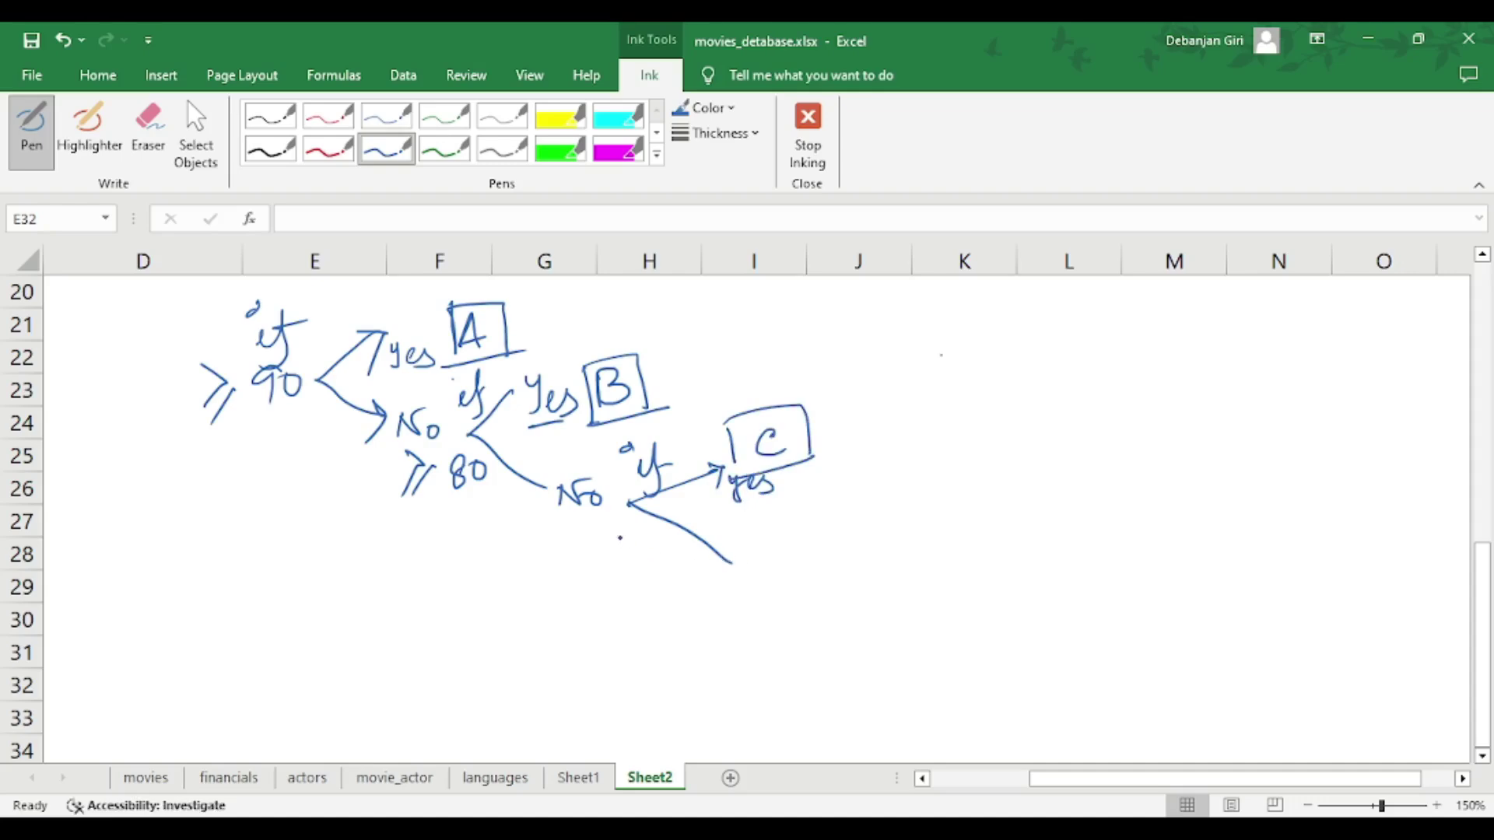
- Label the third condition ≥ 70 and mark its lower branch "No" with an arrowhead
left_click_drag(606, 537, 625, 578)
mouse_move(640, 537)
left_mouse_down()
mouse_move(661, 532)
mouse_move(655, 562)
left_mouse_up()
mouse_move(646, 546)
left_mouse_down()
mouse_move(676, 554)
mouse_move(677, 538)
mouse_move(722, 585)
mouse_move(778, 588)
left_mouse_up()
mouse_move(767, 560)
left_mouse_down()
mouse_move(751, 587)
mouse_move(798, 551)
mouse_move(792, 576)
left_mouse_up()
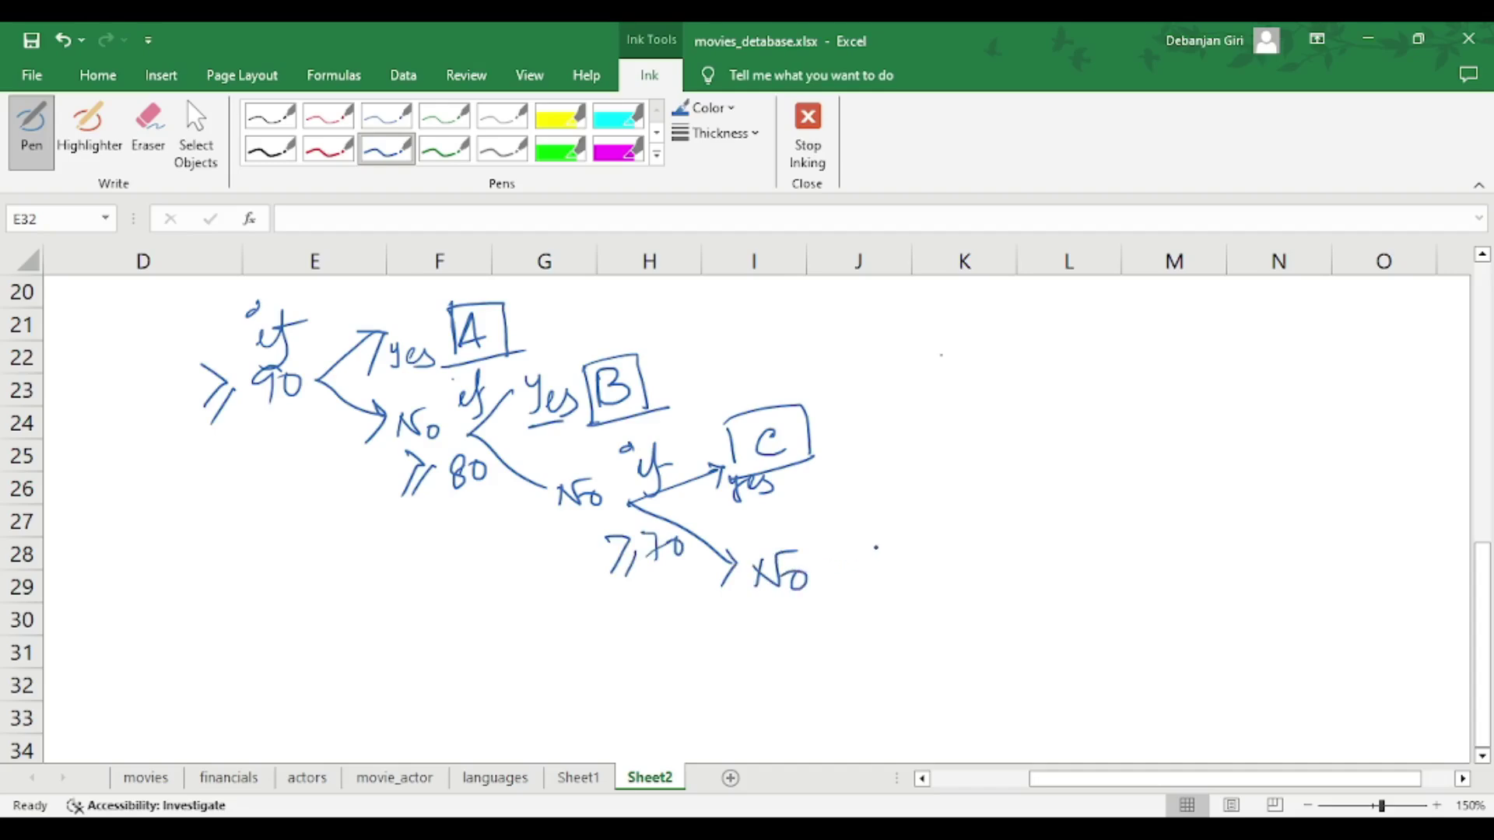
- Extend the tree from the 70 condition's No with a ≥ 60 condition whose Yes branch leads to a boxed D
mouse_move(887, 533)
left_mouse_down()
mouse_move(829, 580)
mouse_move(911, 623)
left_mouse_up()
mouse_move(786, 613)
left_mouse_down()
mouse_move(802, 645)
mouse_move(844, 624)
left_mouse_up()
mouse_move(862, 609)
left_mouse_down()
mouse_move(854, 627)
mouse_move(865, 612)
left_mouse_up()
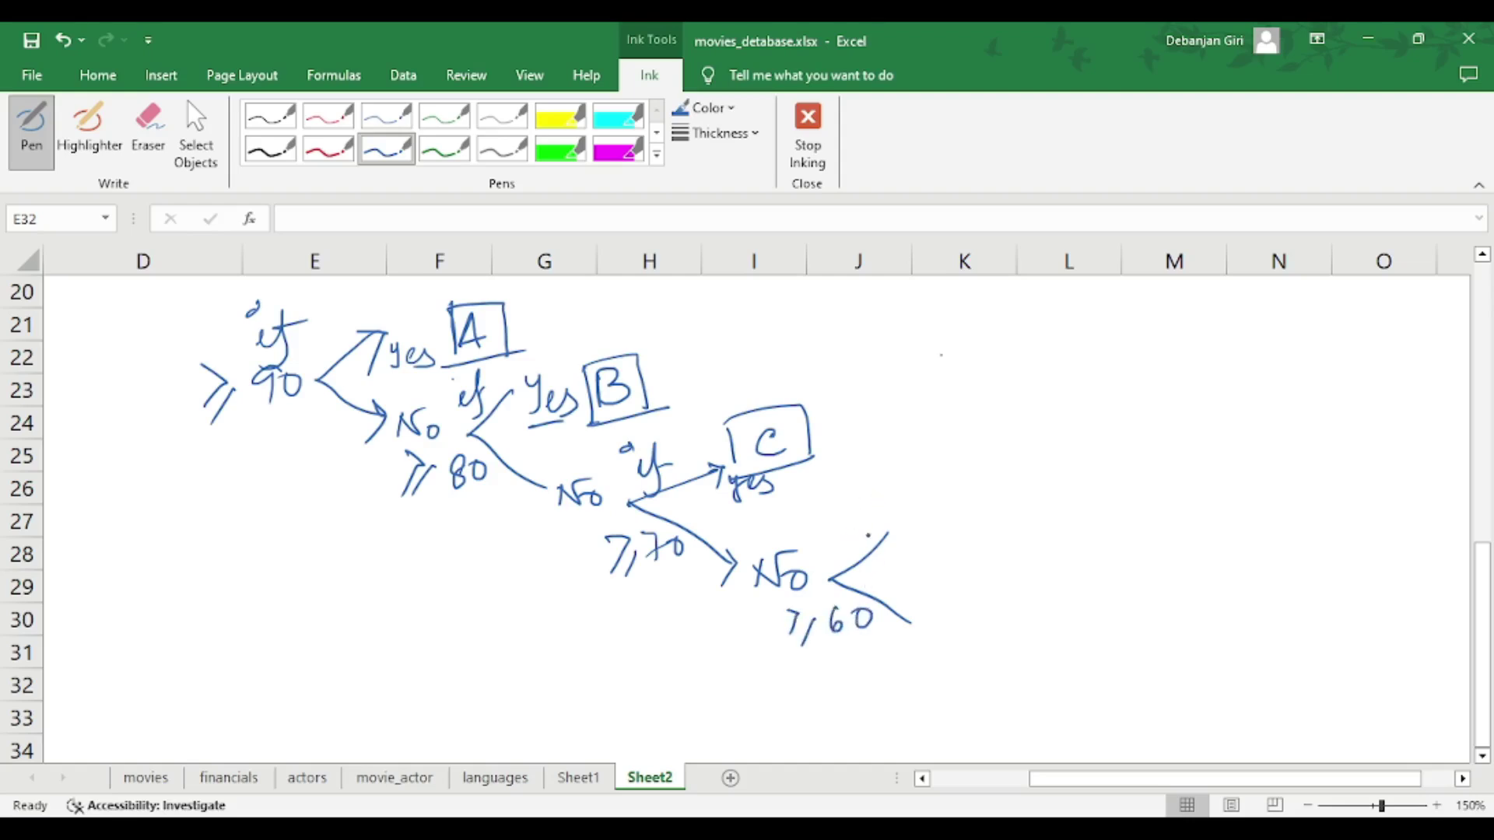
mouse_move(885, 536)
left_mouse_down()
mouse_move(915, 564)
mouse_move(942, 549)
left_mouse_up()
mouse_move(919, 487)
left_mouse_down()
mouse_move(922, 518)
mouse_move(892, 534)
left_mouse_up()
mouse_move(885, 484)
left_mouse_down()
mouse_move(931, 464)
mouse_move(965, 519)
mouse_move(982, 510)
left_mouse_up()
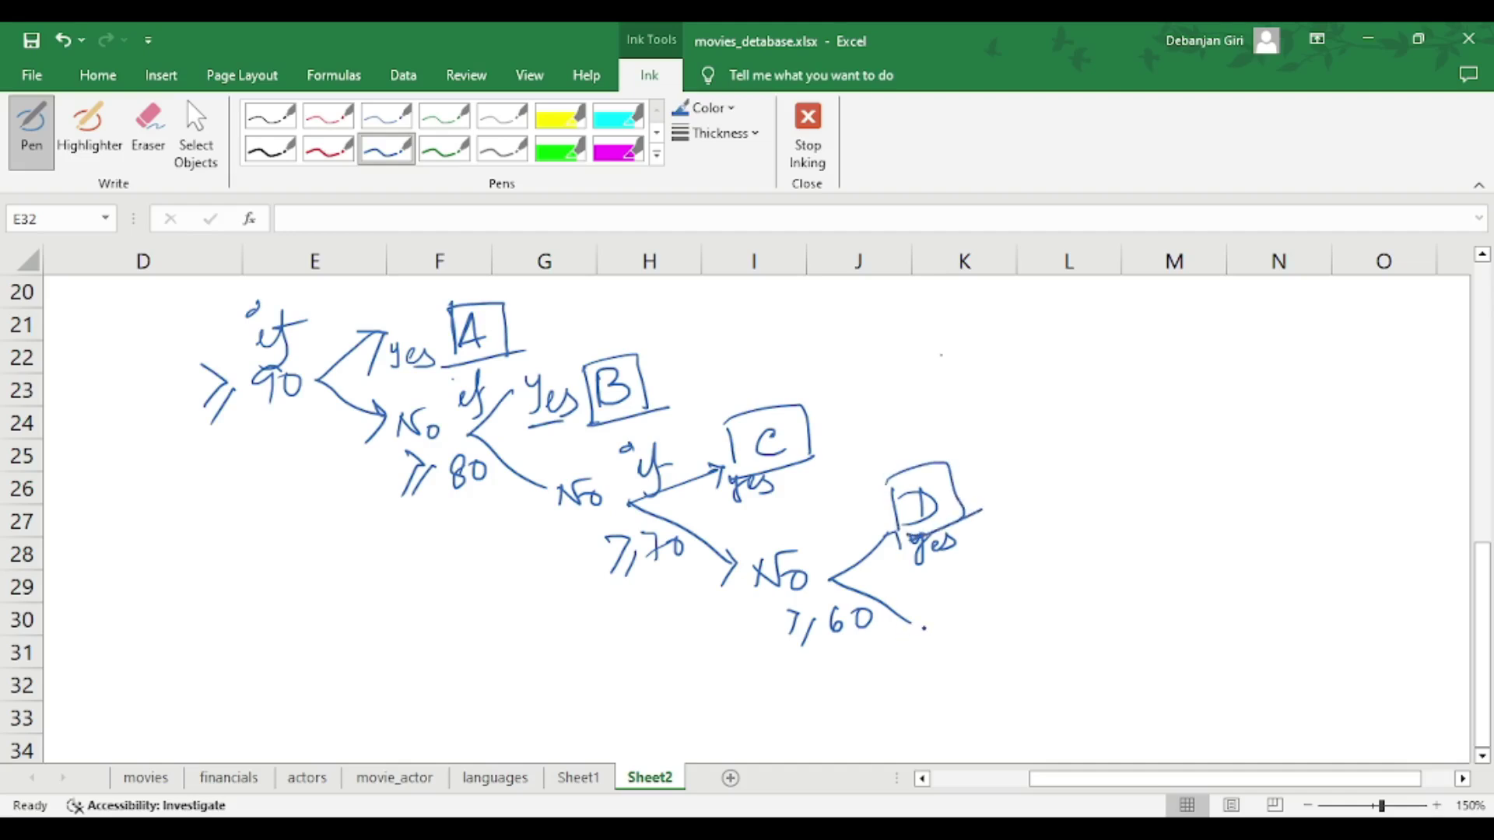
- Complete the 60 condition with a No branch leading to a boxed and underlined F
left_click_drag(904, 612, 896, 641)
mouse_move(939, 627)
left_mouse_down()
mouse_move(942, 654)
mouse_move(957, 619)
left_mouse_up()
mouse_move(937, 643)
left_mouse_down()
mouse_move(964, 634)
mouse_move(944, 592)
mouse_move(932, 671)
left_mouse_up()
mouse_move(919, 609)
left_mouse_down()
mouse_move(983, 670)
mouse_move(1016, 646)
left_mouse_up()
left_click_drag(928, 679, 1008, 649)
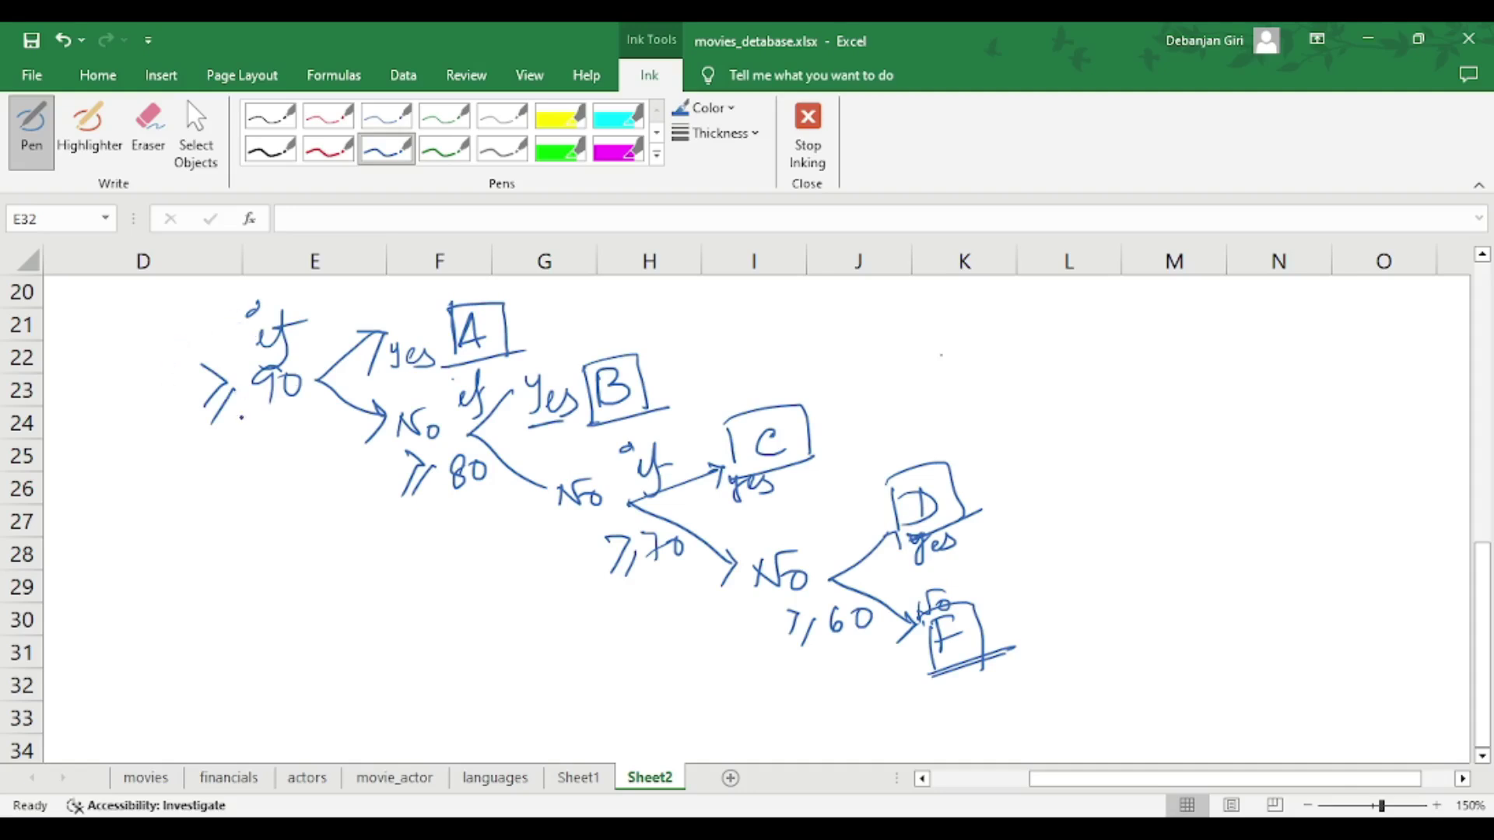
- Frame the four conditions ≥ 90, ≥ 80, ≥ 70 and ≥ 60 of the decision tree in blue ink
mouse_move(195, 445)
left_mouse_down()
mouse_move(343, 405)
mouse_move(319, 294)
mouse_move(206, 484)
left_mouse_up()
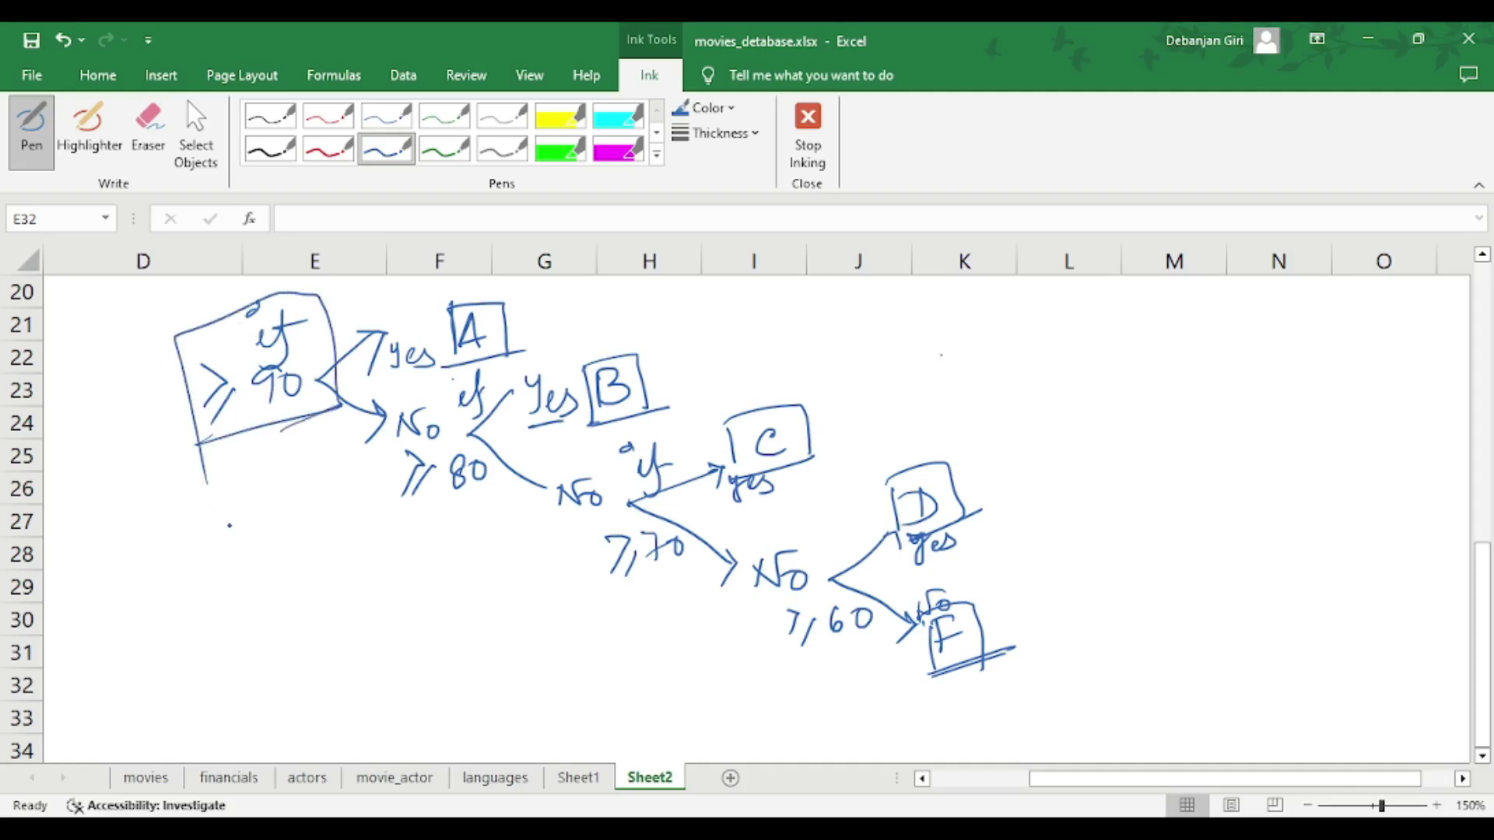
mouse_move(359, 382)
left_mouse_down()
mouse_move(361, 504)
mouse_move(476, 384)
mouse_move(530, 478)
left_mouse_up()
mouse_move(339, 522)
left_mouse_down()
mouse_move(522, 488)
mouse_move(563, 511)
mouse_move(562, 548)
left_mouse_up()
mouse_move(553, 469)
left_mouse_down()
mouse_move(668, 461)
mouse_move(704, 582)
left_mouse_up()
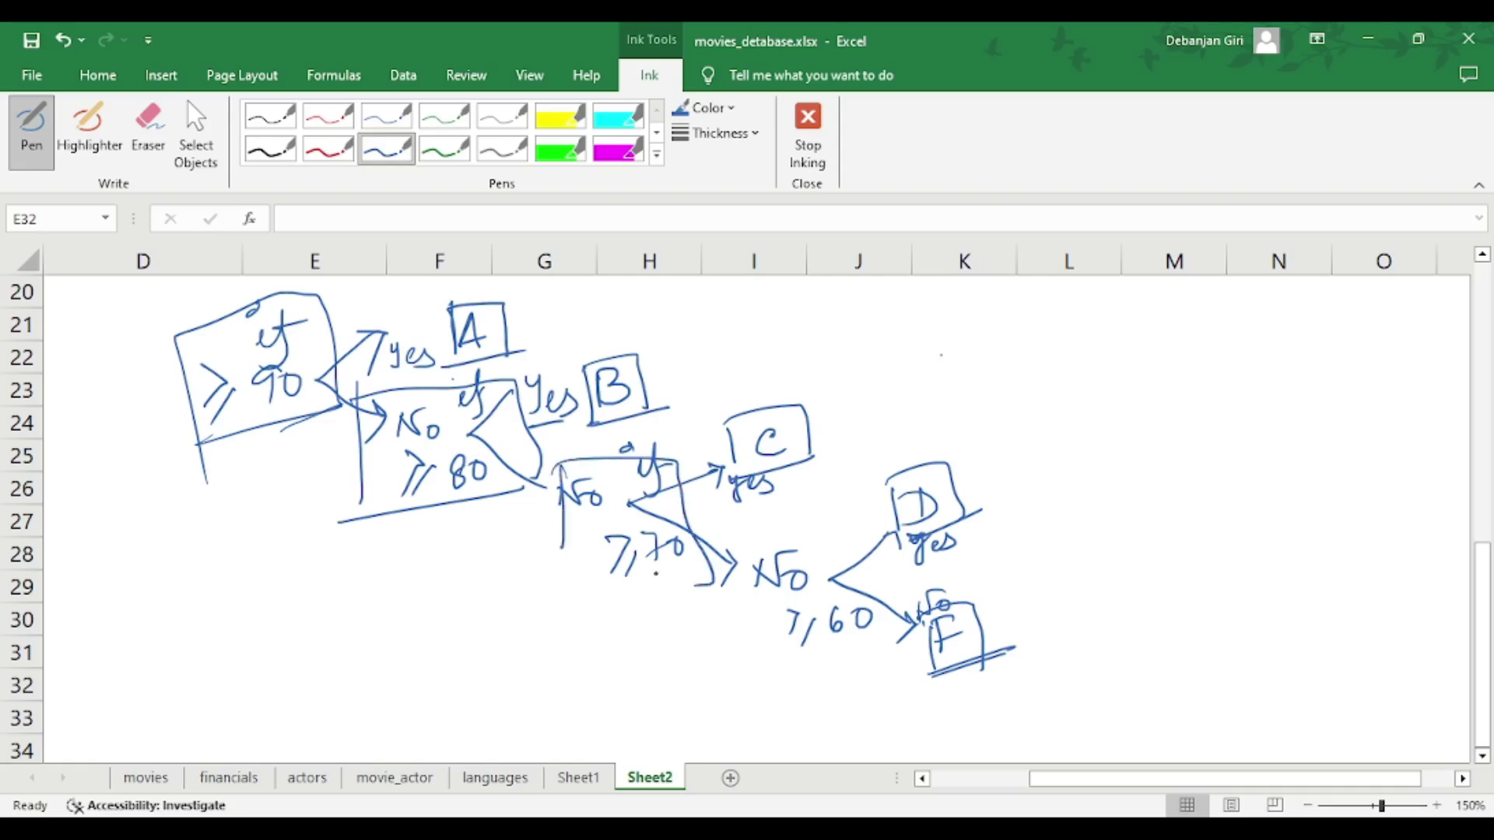
mouse_move(530, 595)
left_mouse_down()
mouse_move(743, 561)
mouse_move(749, 623)
left_mouse_up()
mouse_move(736, 543)
left_mouse_down()
mouse_move(870, 652)
mouse_move(736, 674)
mouse_move(880, 641)
left_mouse_up()
left_click(852, 660)
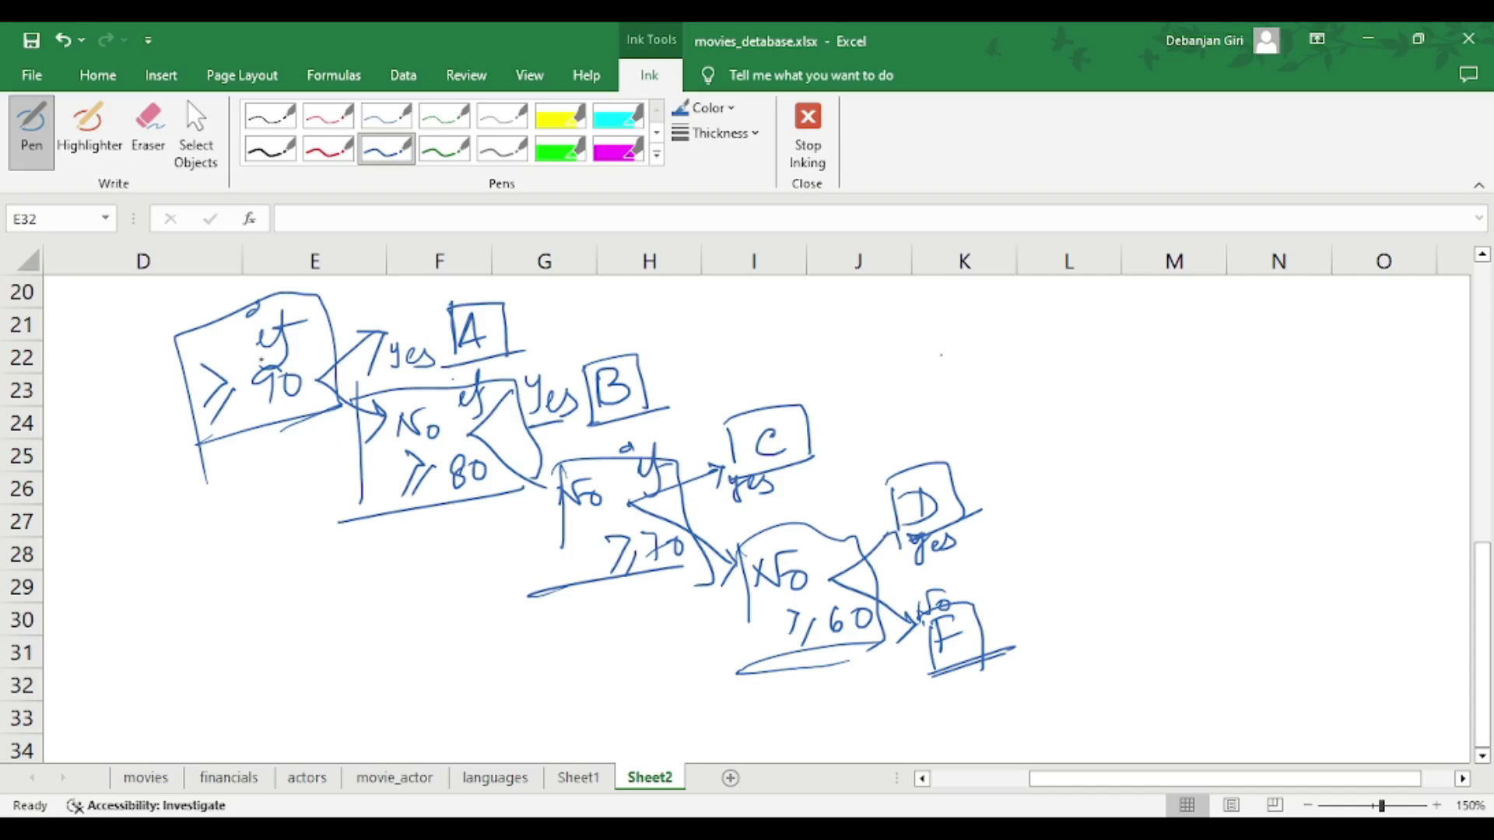
- Trace over the 90 in green ink and draw a green arrow from it to grade A
left_click(445, 149)
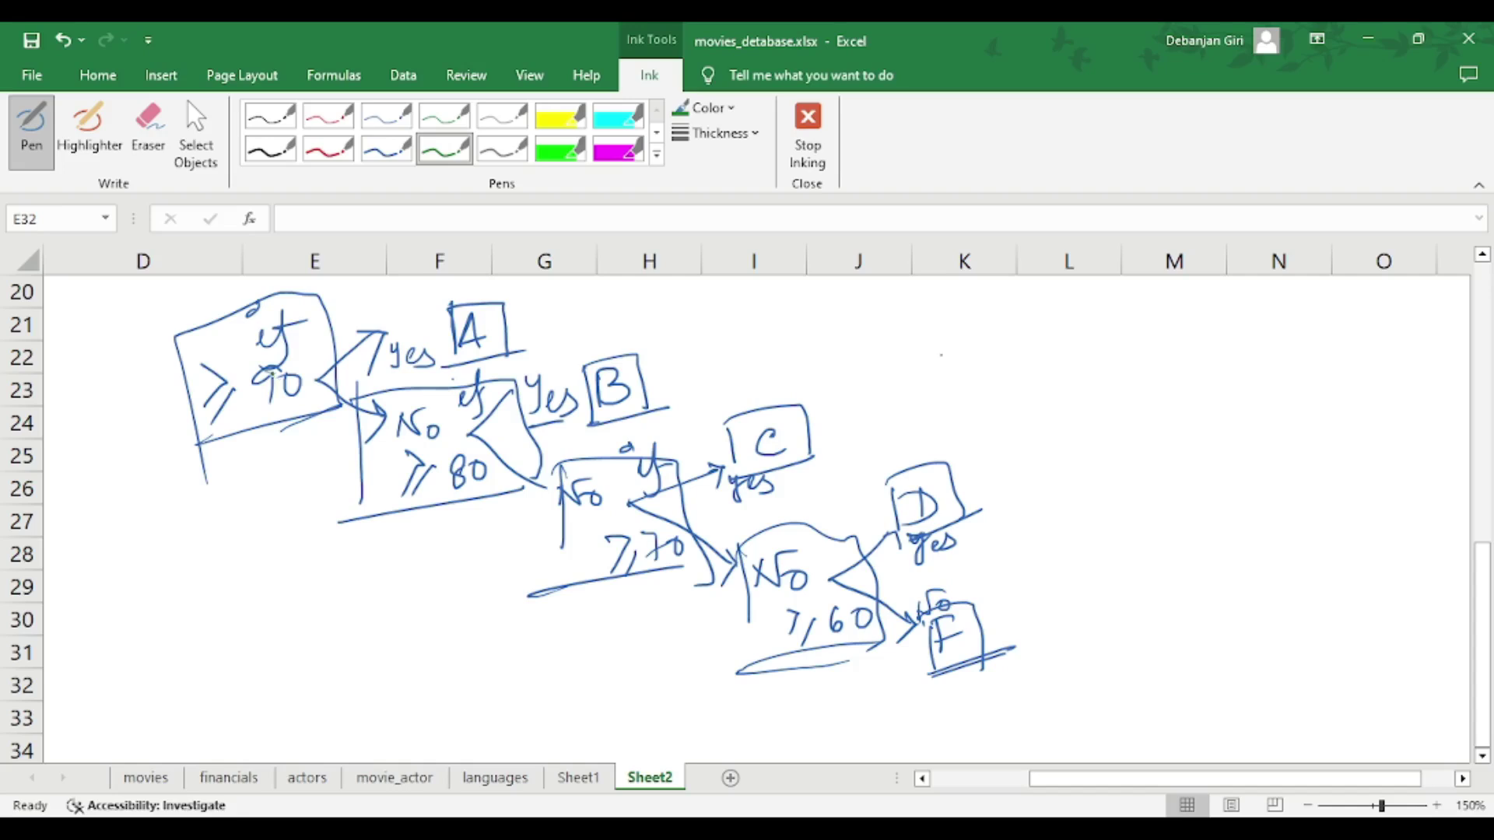
mouse_move(261, 370)
left_mouse_down()
mouse_move(272, 415)
mouse_move(453, 311)
left_mouse_up()
left_click_drag(438, 303, 448, 331)
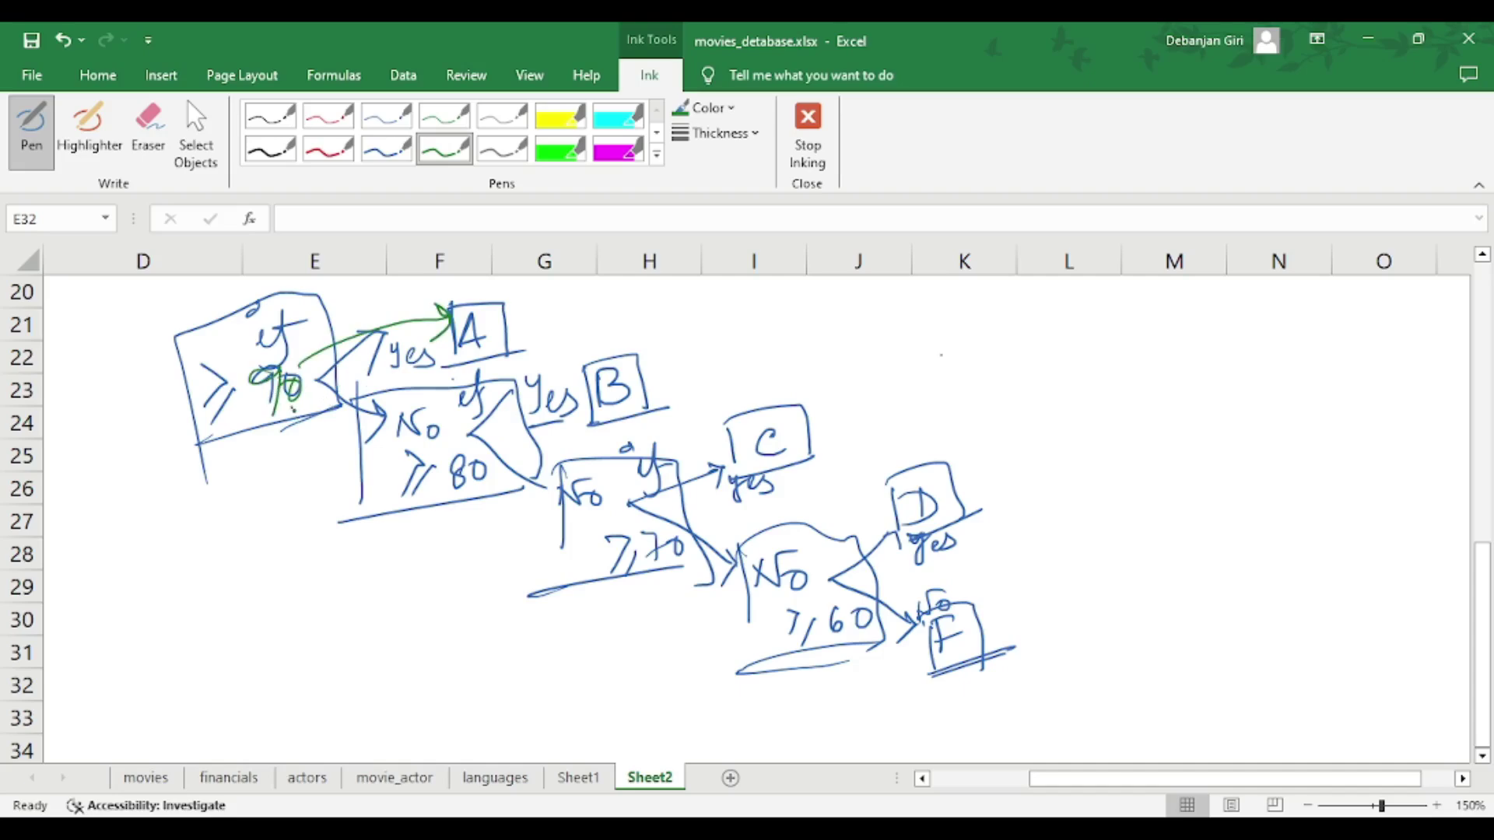
- Draw green arrows from 90 to the ≥ 80 condition, and from 80 to grade B and the ≥ 70 condition
mouse_move(296, 412)
left_mouse_down()
mouse_move(381, 426)
mouse_move(354, 470)
left_mouse_up()
mouse_move(432, 466)
left_mouse_down()
mouse_move(580, 381)
mouse_move(576, 409)
left_mouse_up()
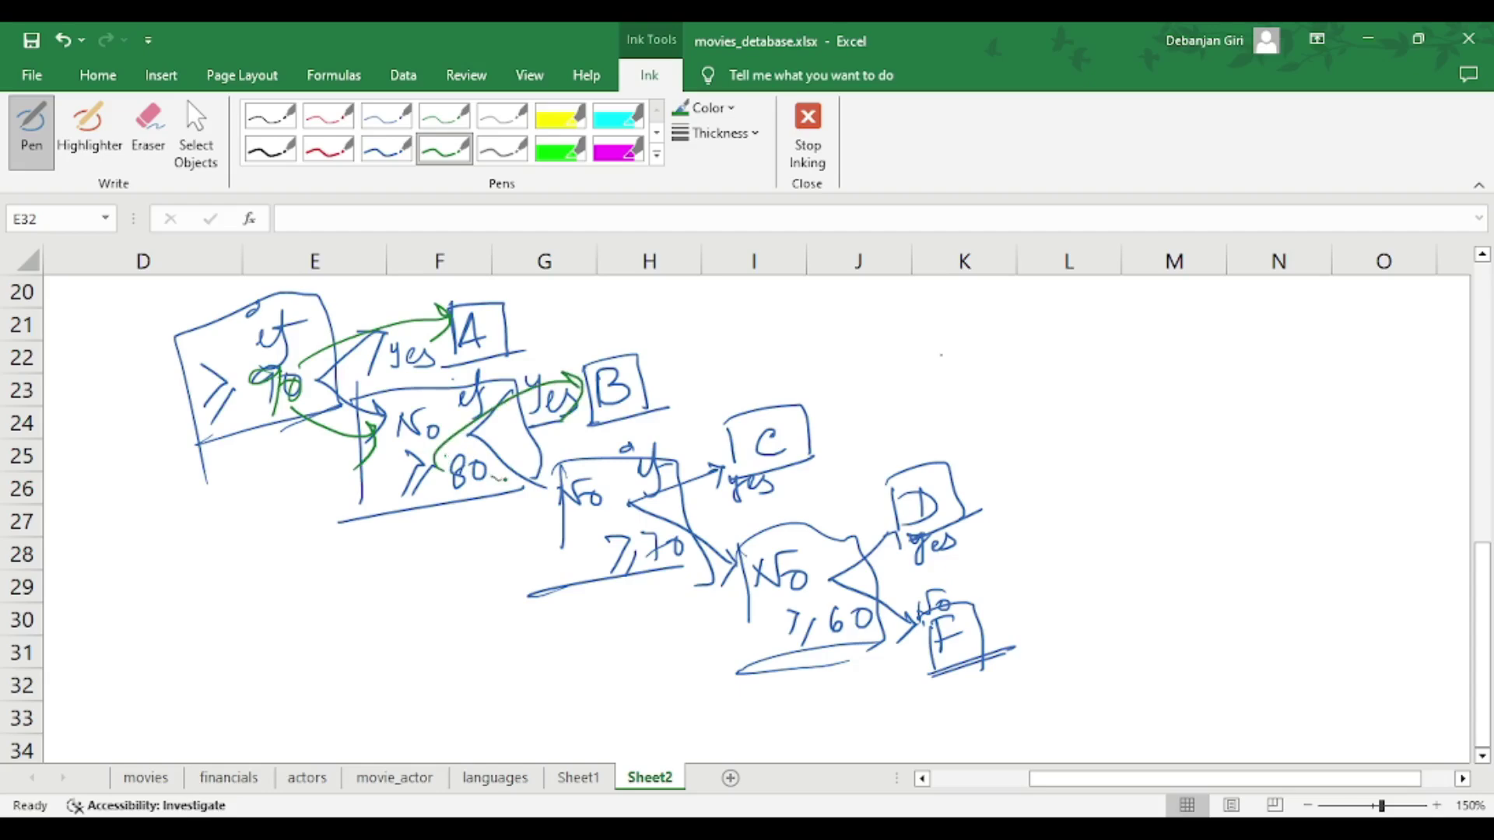
left_click_drag(492, 476, 572, 503)
left_click_drag(572, 498, 539, 547)
- Draw green arrows from 70 to grade C and the ≥ 60 condition, and from 60 to grades D and F
mouse_move(629, 533)
left_mouse_down()
mouse_move(728, 419)
mouse_move(707, 453)
left_mouse_up()
mouse_move(640, 558)
left_mouse_down()
mouse_move(697, 585)
mouse_move(730, 568)
left_mouse_up()
left_click_drag(730, 570, 717, 593)
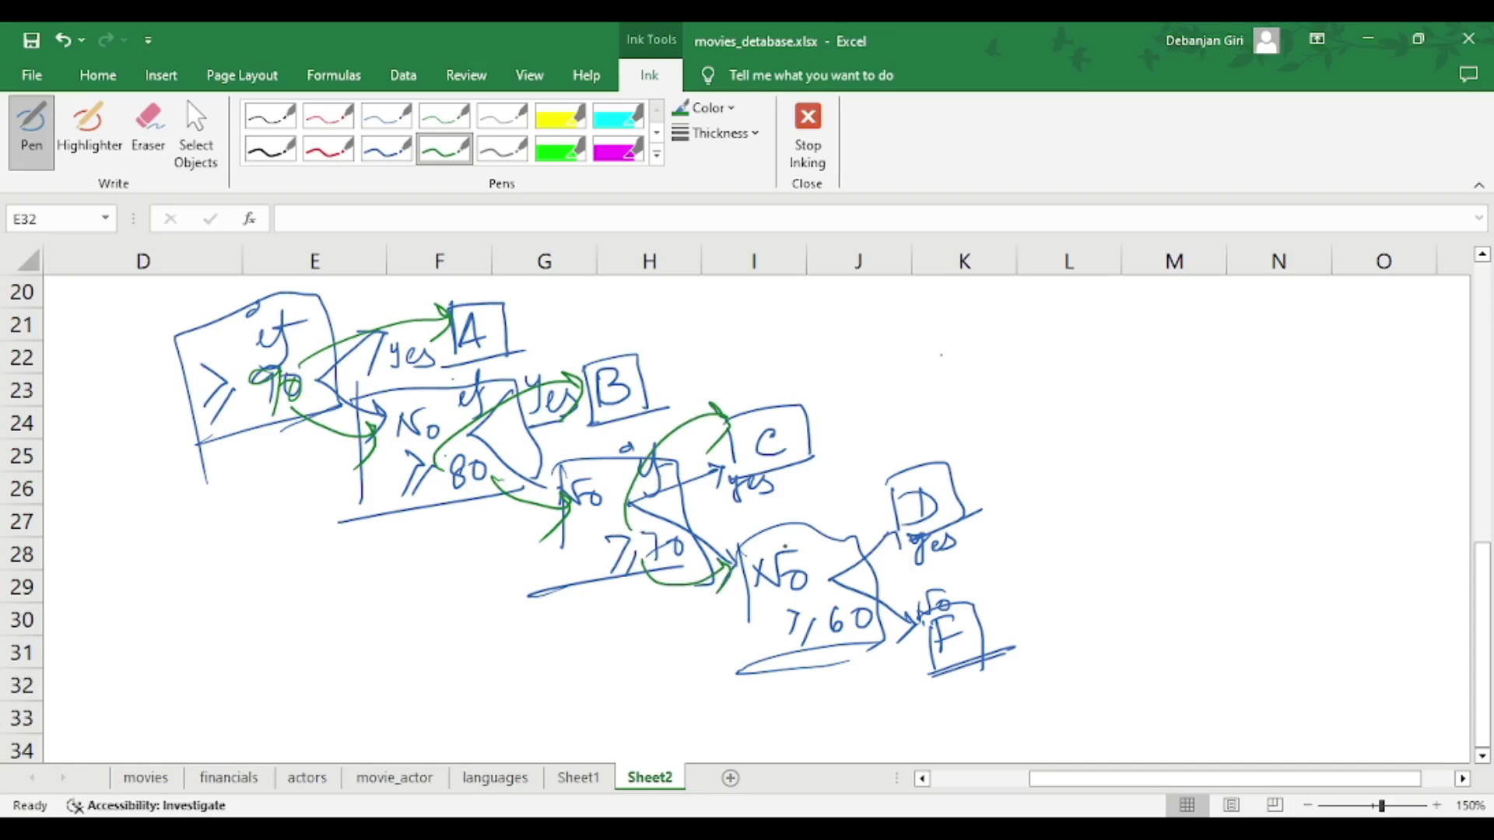
left_click_drag(828, 598, 895, 502)
mouse_move(877, 510)
left_mouse_down()
mouse_move(894, 498)
mouse_move(893, 533)
left_mouse_up()
mouse_move(843, 636)
left_mouse_down()
mouse_move(918, 661)
mouse_move(902, 692)
left_mouse_up()
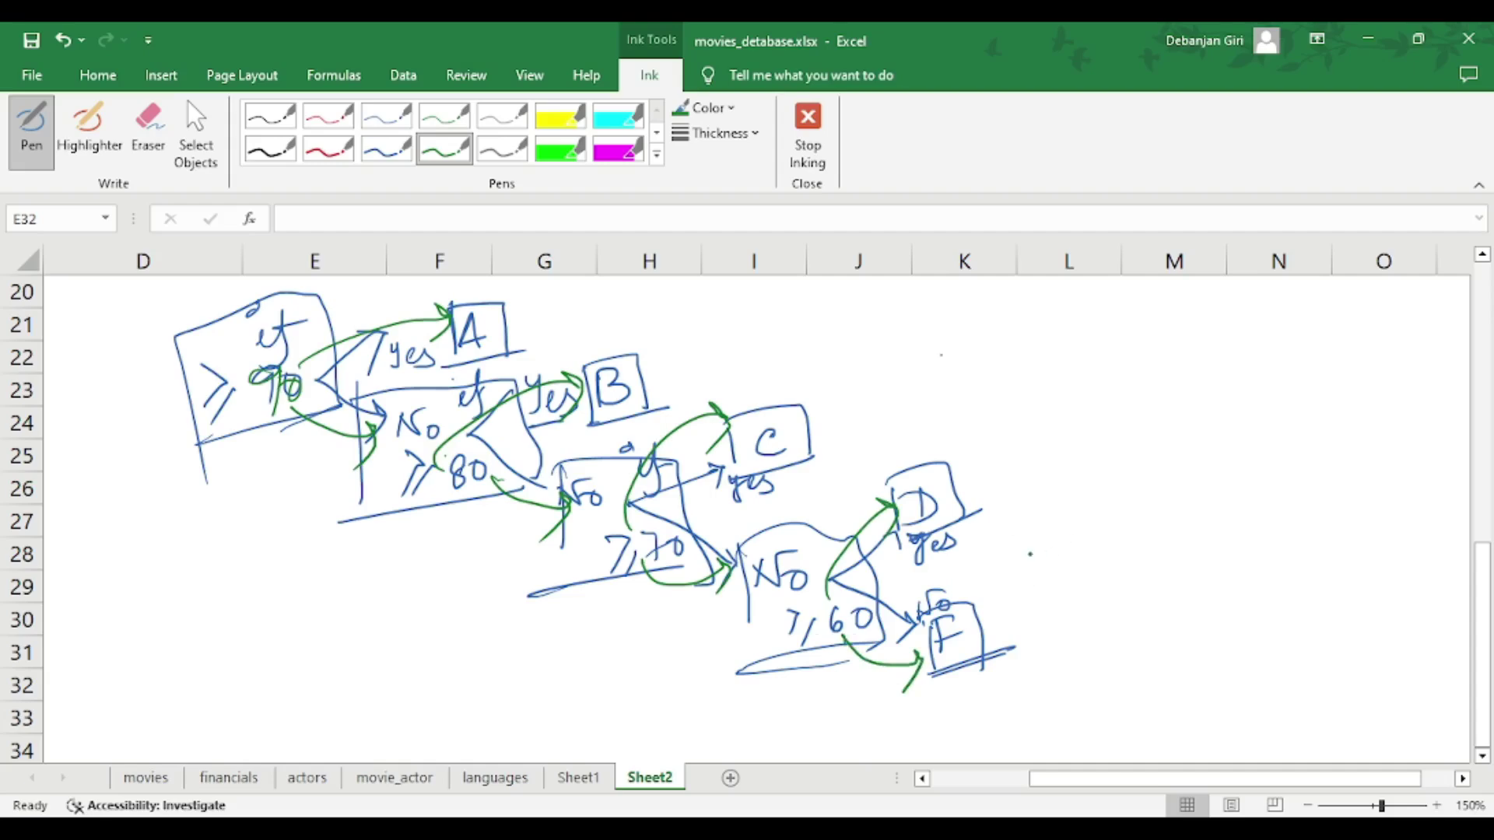
- Handwrite the nested formula start "if(≥90, A, (if(≥80, B," in green ink beside the decision tree
mouse_move(903, 366)
left_mouse_down()
mouse_move(912, 377)
mouse_move(922, 358)
left_mouse_up()
left_click_drag(937, 336, 929, 401)
mouse_move(918, 380)
left_mouse_down()
mouse_move(948, 370)
mouse_move(904, 347)
mouse_move(955, 362)
mouse_move(983, 401)
mouse_move(1050, 364)
mouse_move(1078, 389)
left_mouse_up()
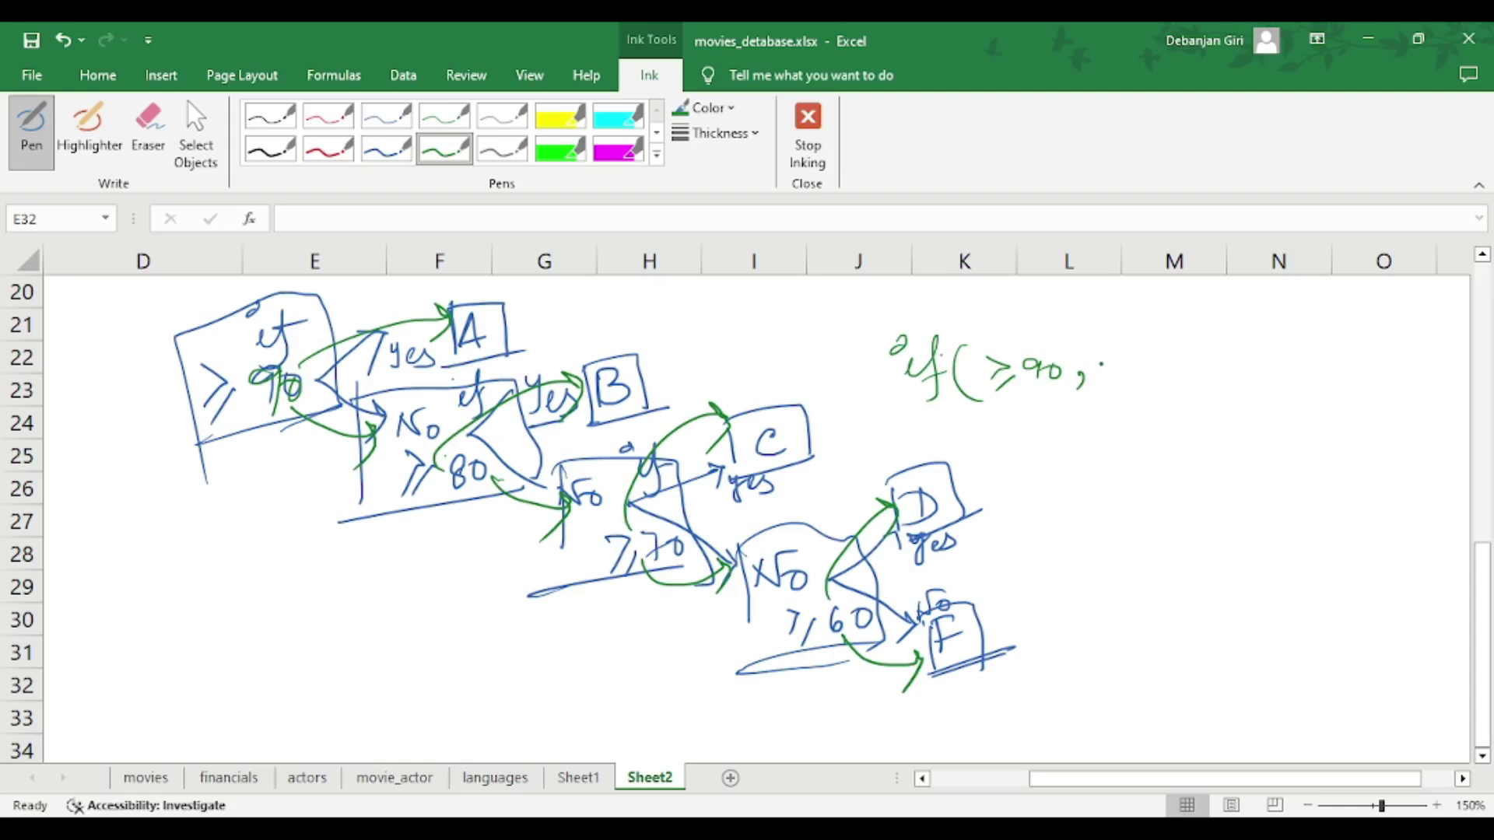
mouse_move(1118, 343)
left_mouse_down()
mouse_move(1106, 375)
mouse_move(1129, 375)
left_mouse_up()
left_click_drag(1107, 364, 1184, 401)
mouse_move(1170, 350)
left_mouse_down()
mouse_move(1193, 396)
mouse_move(1220, 361)
mouse_move(1243, 397)
mouse_move(1298, 360)
mouse_move(1330, 386)
mouse_move(1355, 378)
left_mouse_up()
left_click(1325, 377)
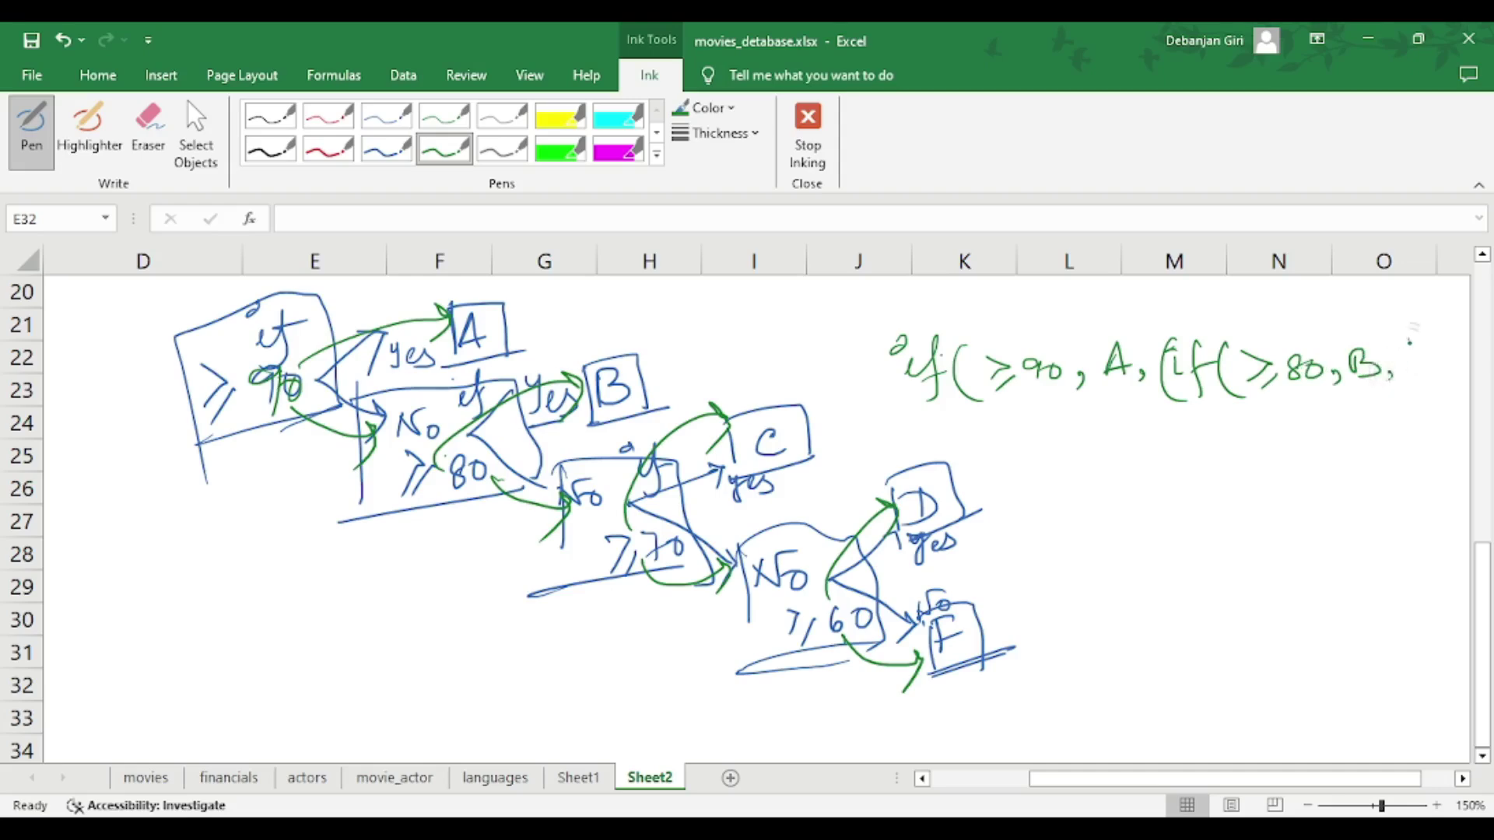
- Extend the handwritten formula with "(if" and another opening bracket, and underline the ≥90, A and if(≥80 parts
mouse_move(1409, 340)
left_mouse_down()
mouse_move(1418, 379)
mouse_move(1433, 382)
mouse_move(1442, 358)
mouse_move(1400, 434)
mouse_move(1298, 455)
mouse_move(1270, 515)
left_mouse_up()
left_click_drag(1028, 413, 1310, 389)
left_click_drag(1181, 420, 1324, 400)
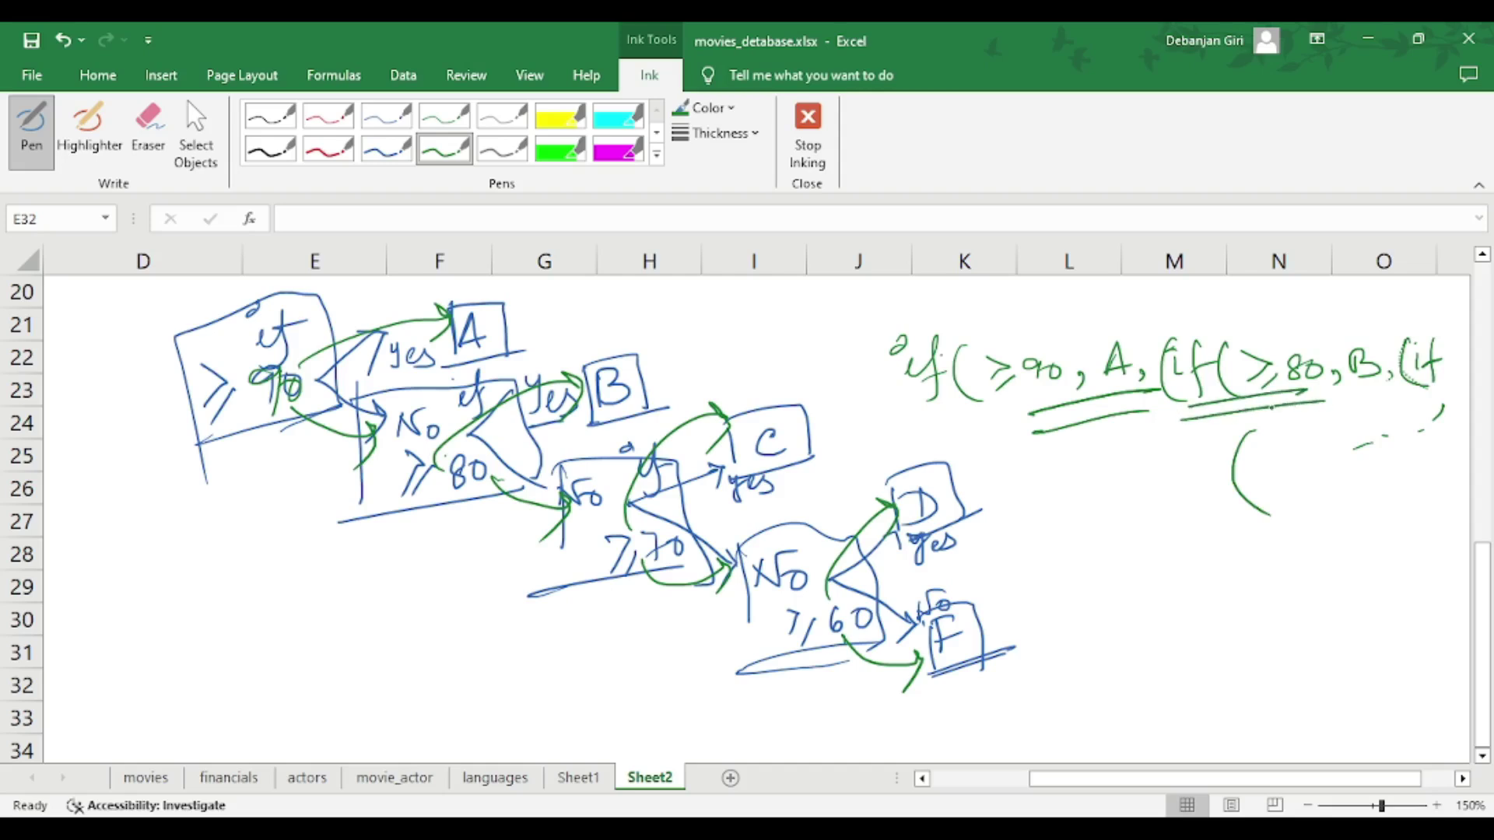
- Sketch opening brackets and a row of closing brackets in green ink below the handwritten formula, and double-underline them
left_click_drag(1063, 525, 1072, 582)
left_click_drag(1127, 524, 1150, 576)
left_click_drag(1168, 514, 1159, 575)
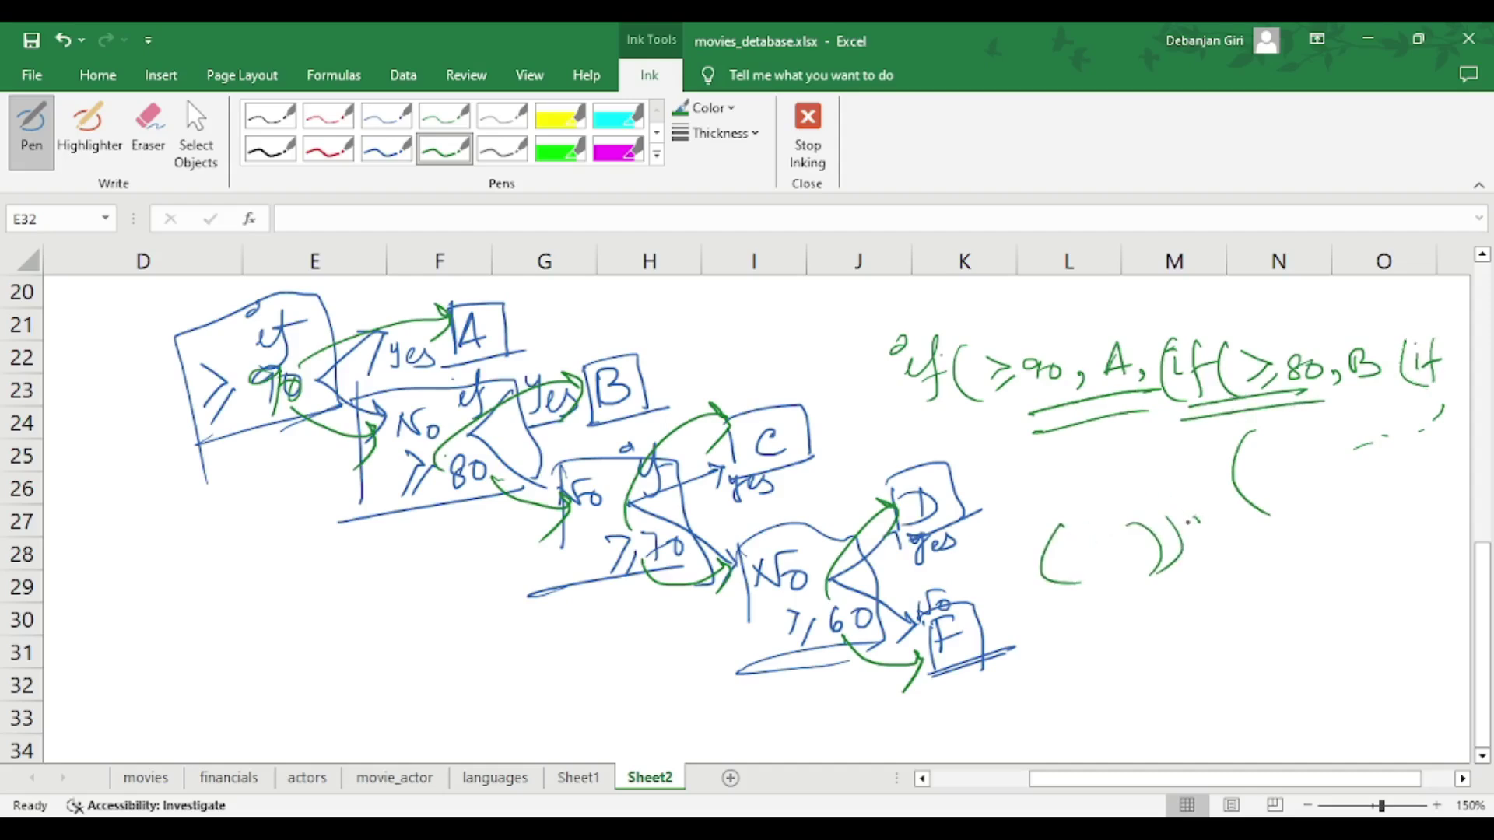
mouse_move(1188, 514)
left_mouse_down()
mouse_move(1198, 574)
mouse_move(1219, 578)
left_mouse_up()
left_click_drag(1249, 522, 1254, 574)
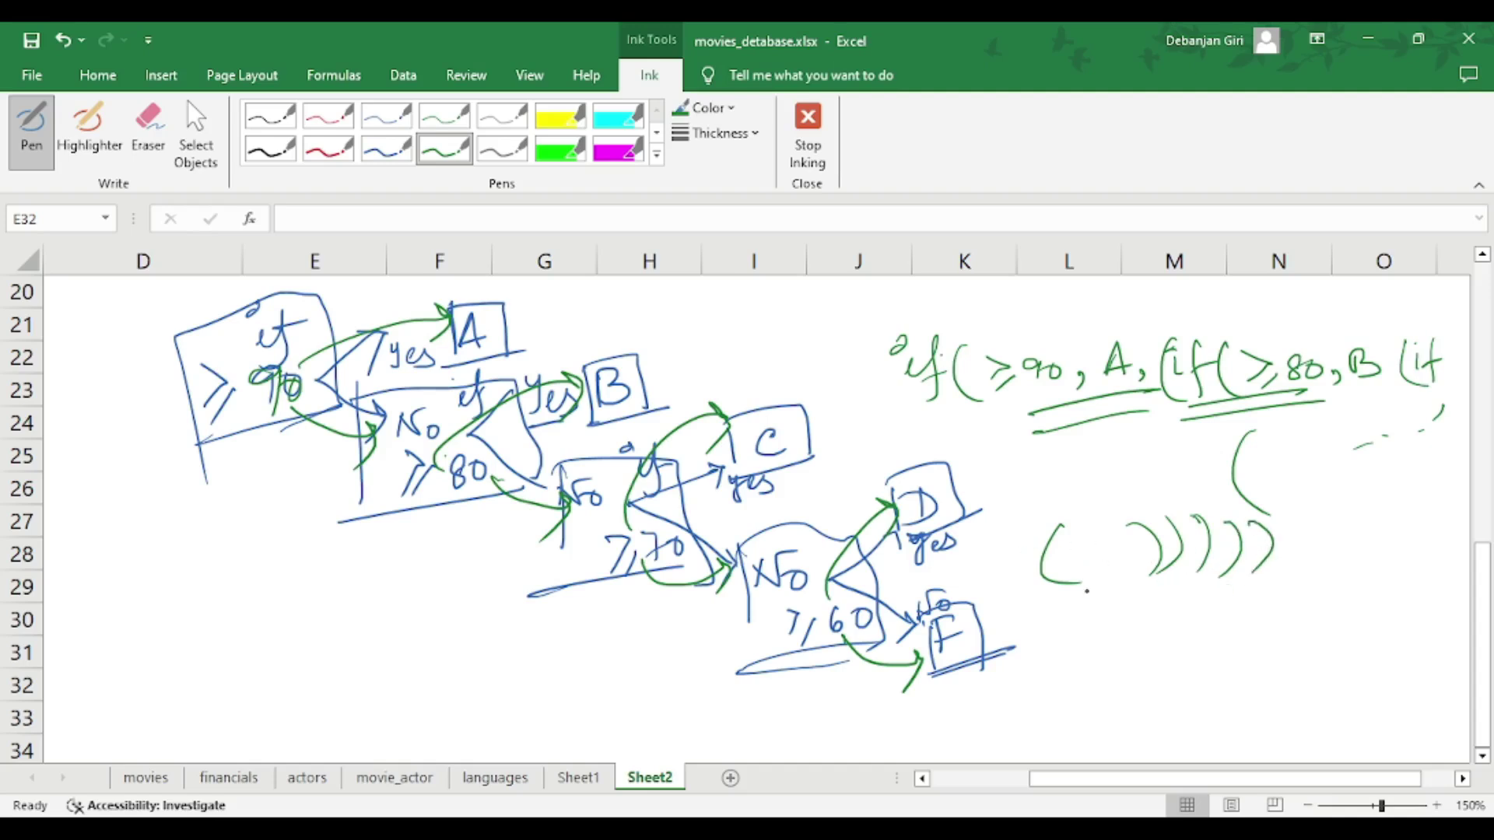
left_click_drag(1055, 521, 1055, 592)
mouse_move(1126, 522)
left_mouse_down()
mouse_move(1146, 569)
mouse_move(1167, 565)
left_mouse_up()
left_click_drag(1048, 613, 1300, 574)
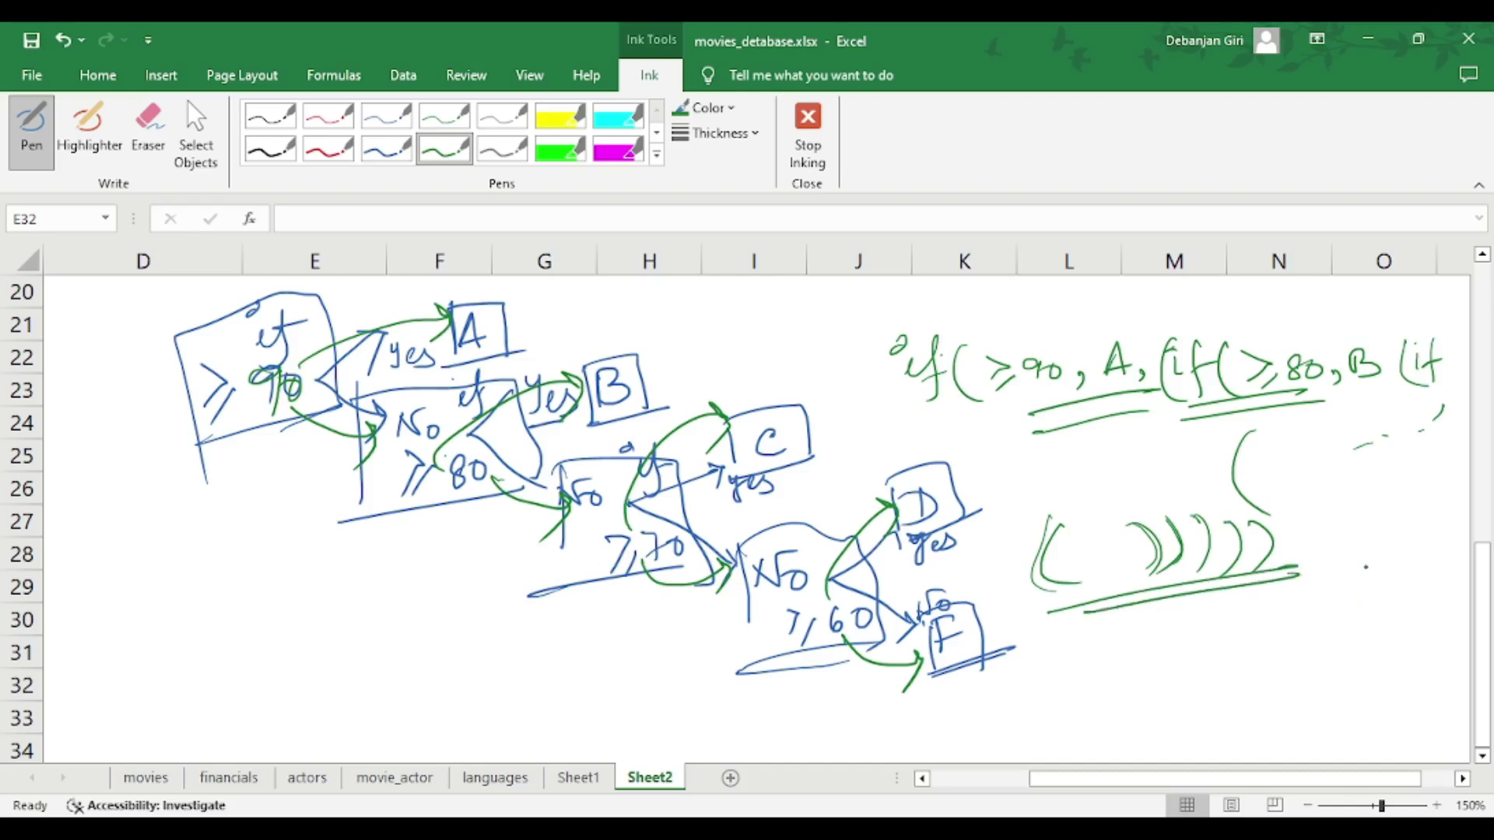
- Erase the handwritten notes on and beside the Grade Criteria table
left_click_drag(1486, 611, 1471, 344)
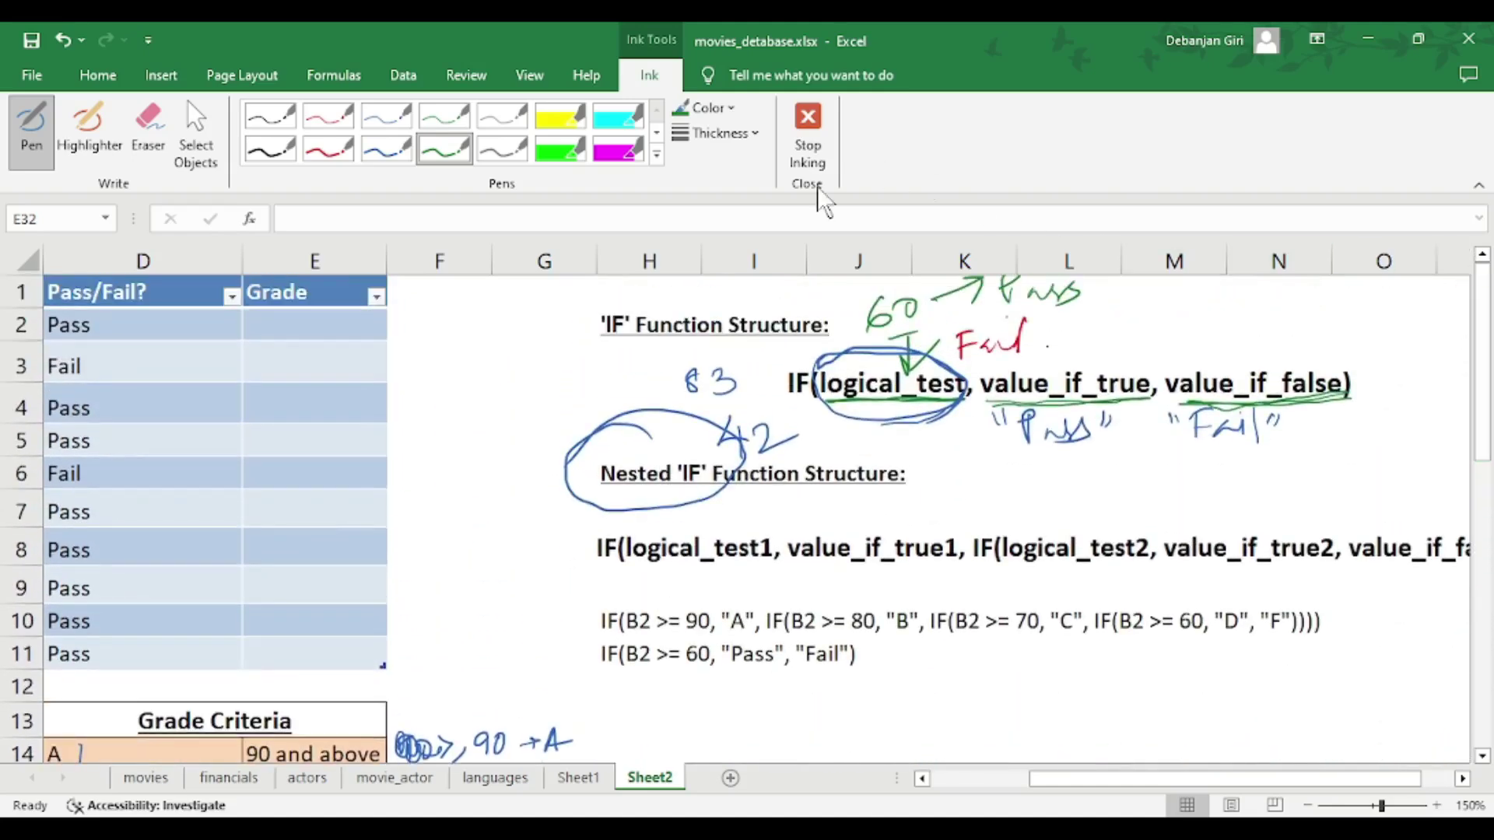
left_click(77, 78)
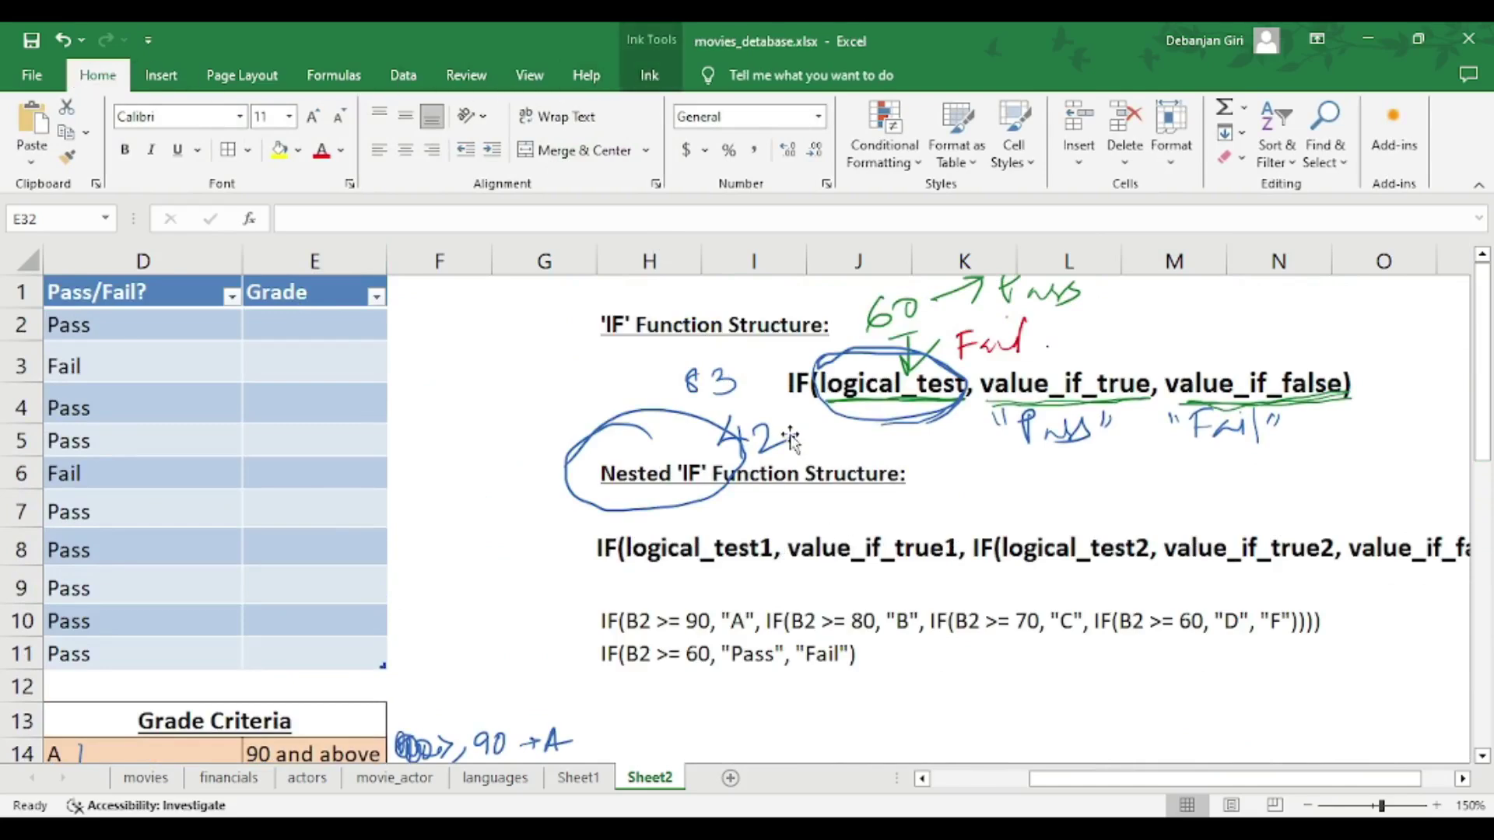
left_click(638, 63)
left_click(150, 132)
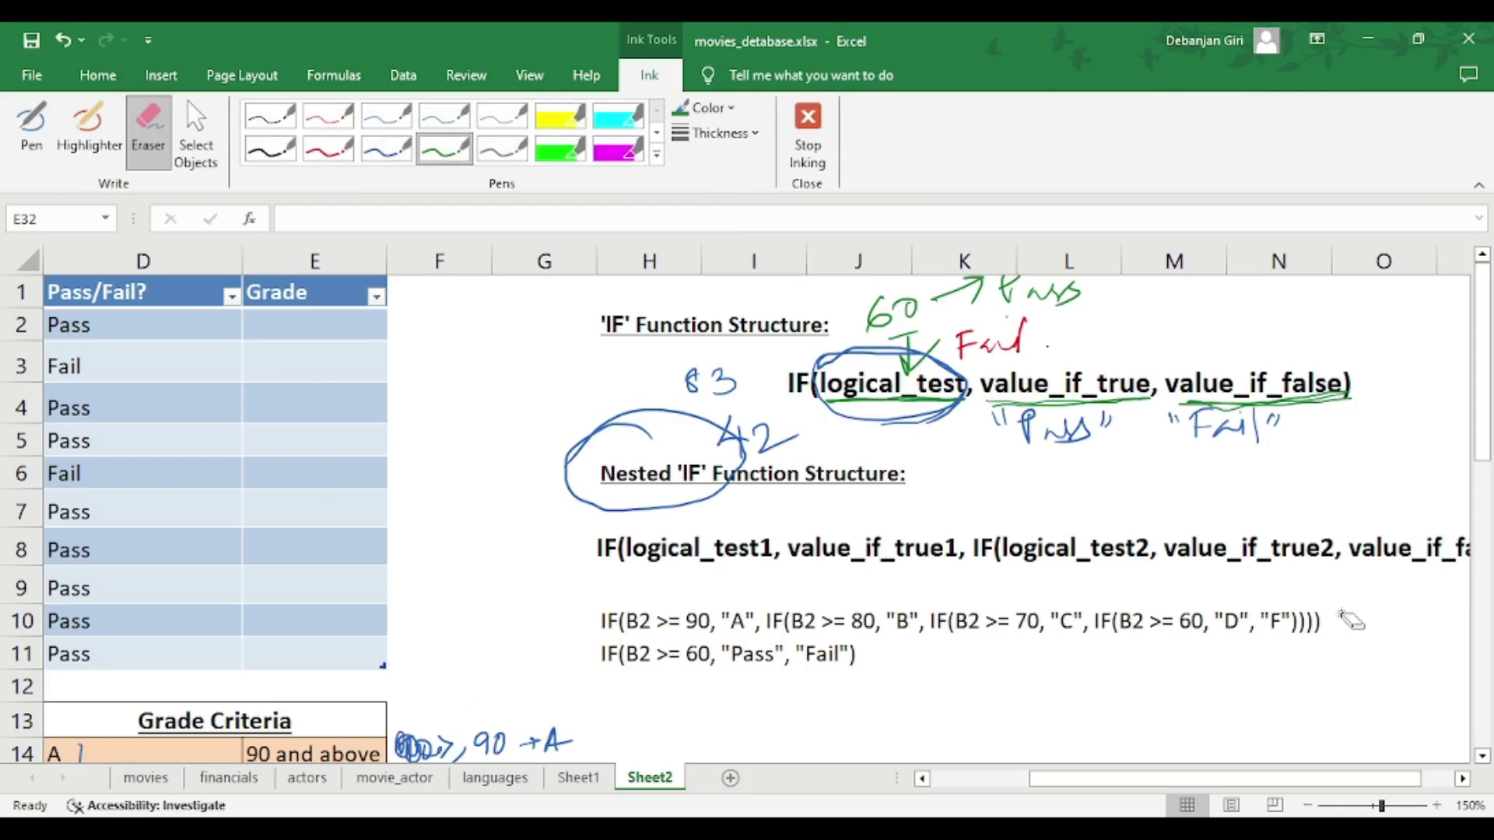
left_click_drag(1486, 420, 1486, 533)
mouse_move(510, 451)
left_mouse_down()
mouse_move(428, 483)
mouse_move(520, 509)
mouse_move(202, 461)
mouse_move(126, 493)
mouse_move(134, 575)
mouse_move(315, 500)
mouse_move(184, 627)
mouse_move(312, 590)
left_mouse_up()
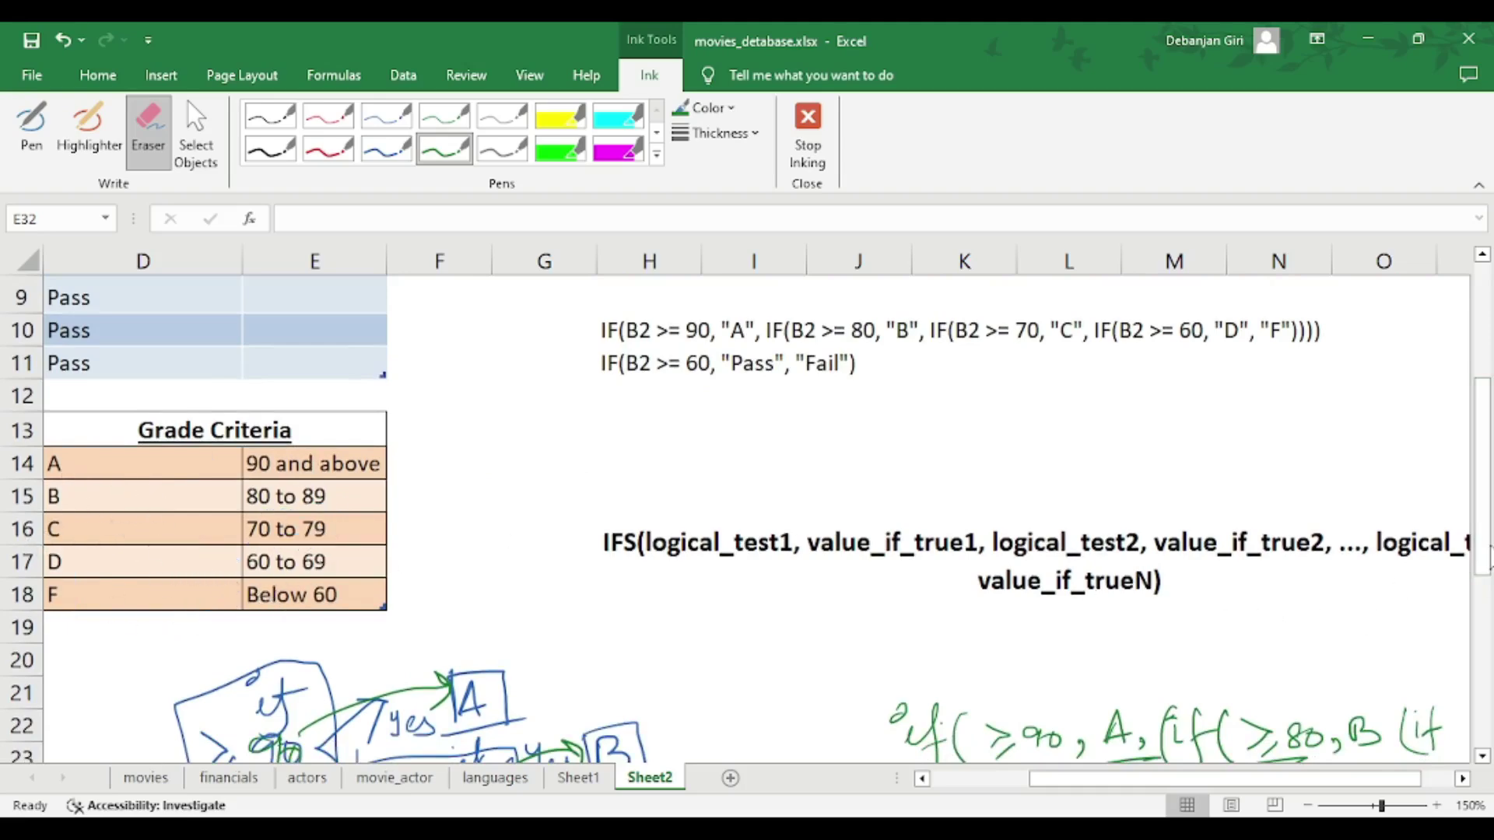
left_click_drag(1485, 548, 1486, 401)
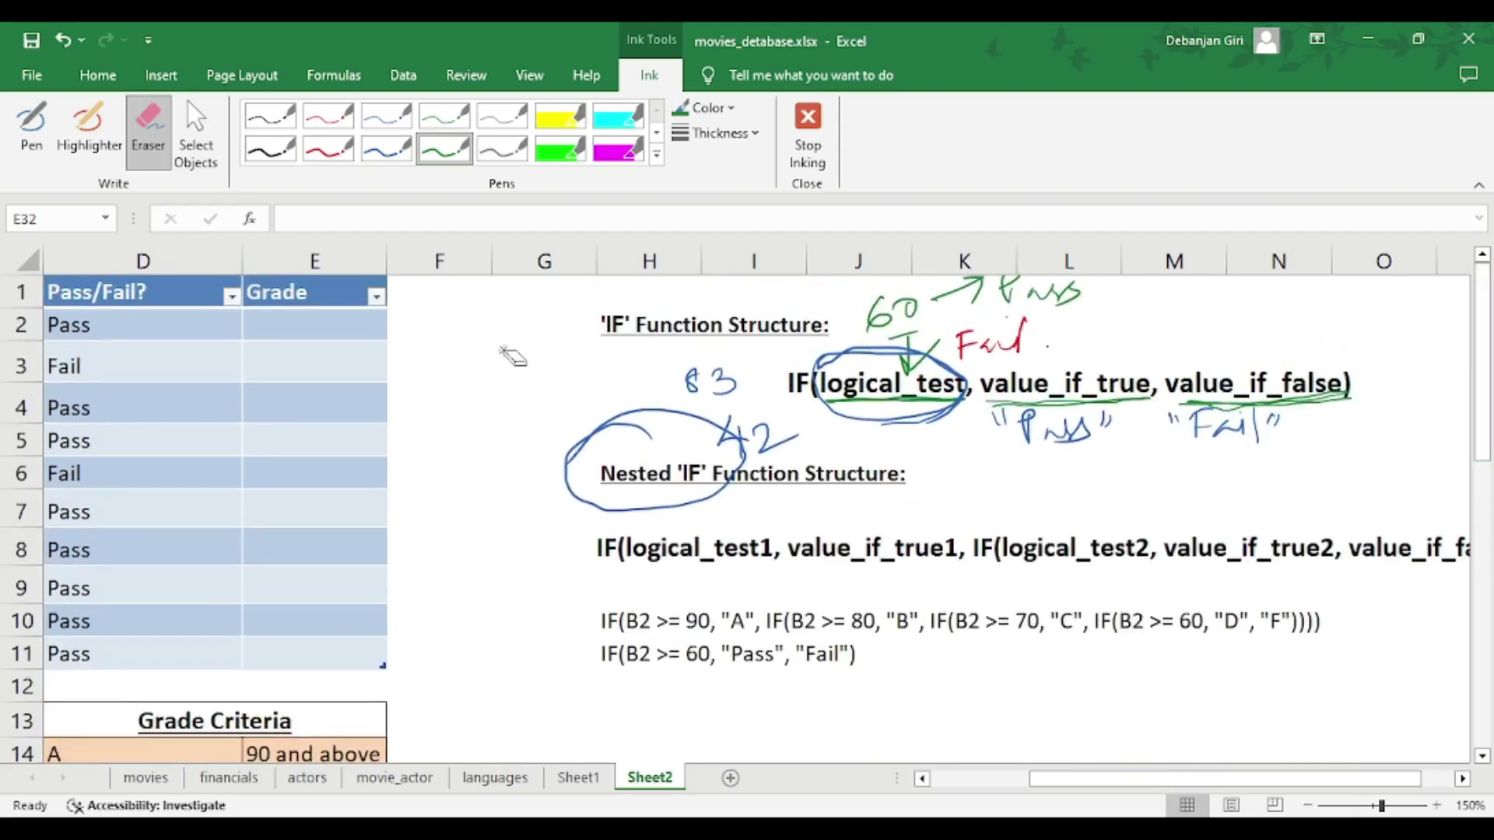
left_click(100, 74)
left_click(268, 325)
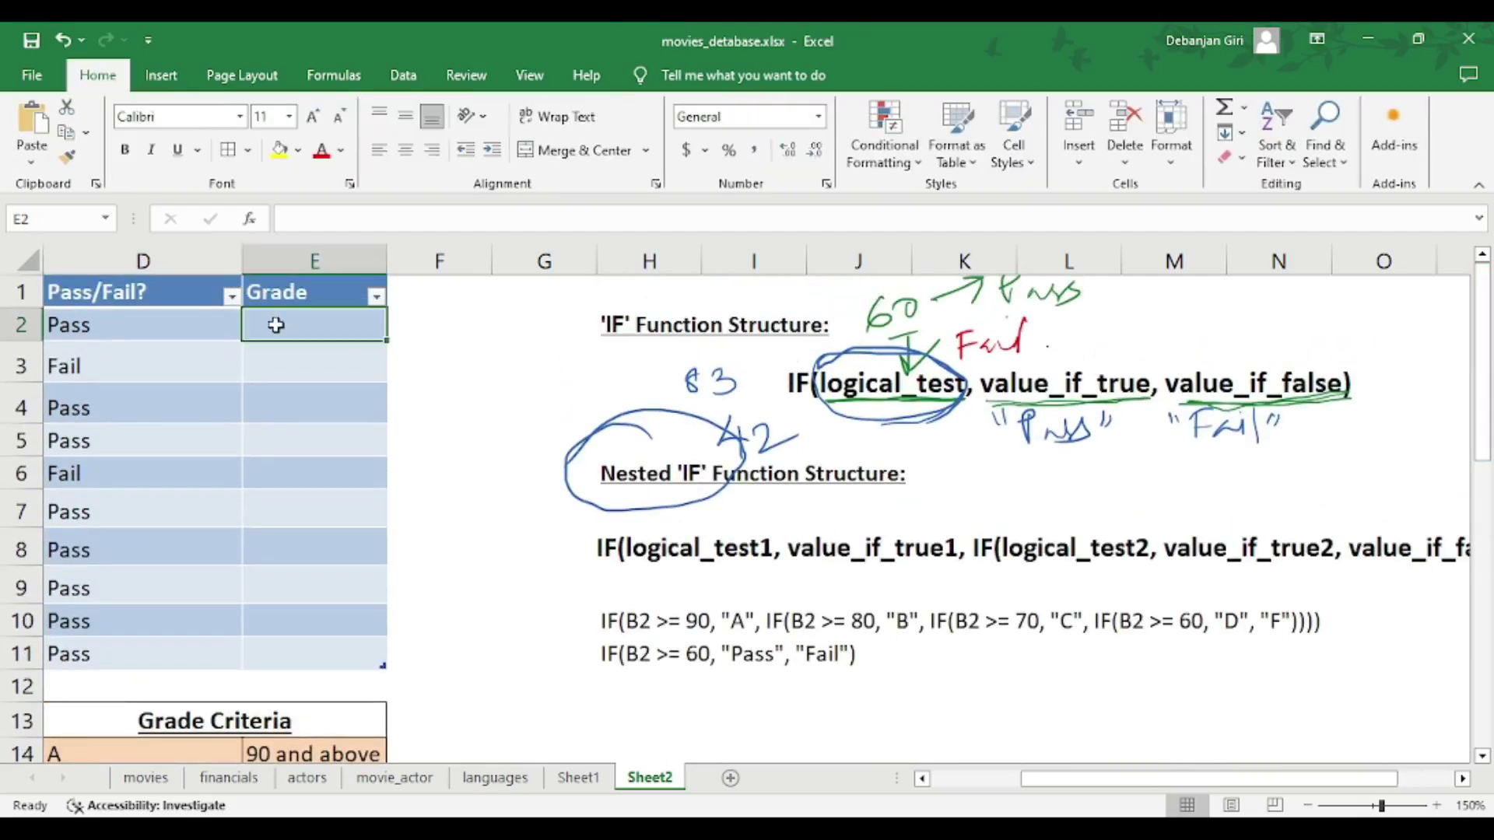
double_click(274, 325)
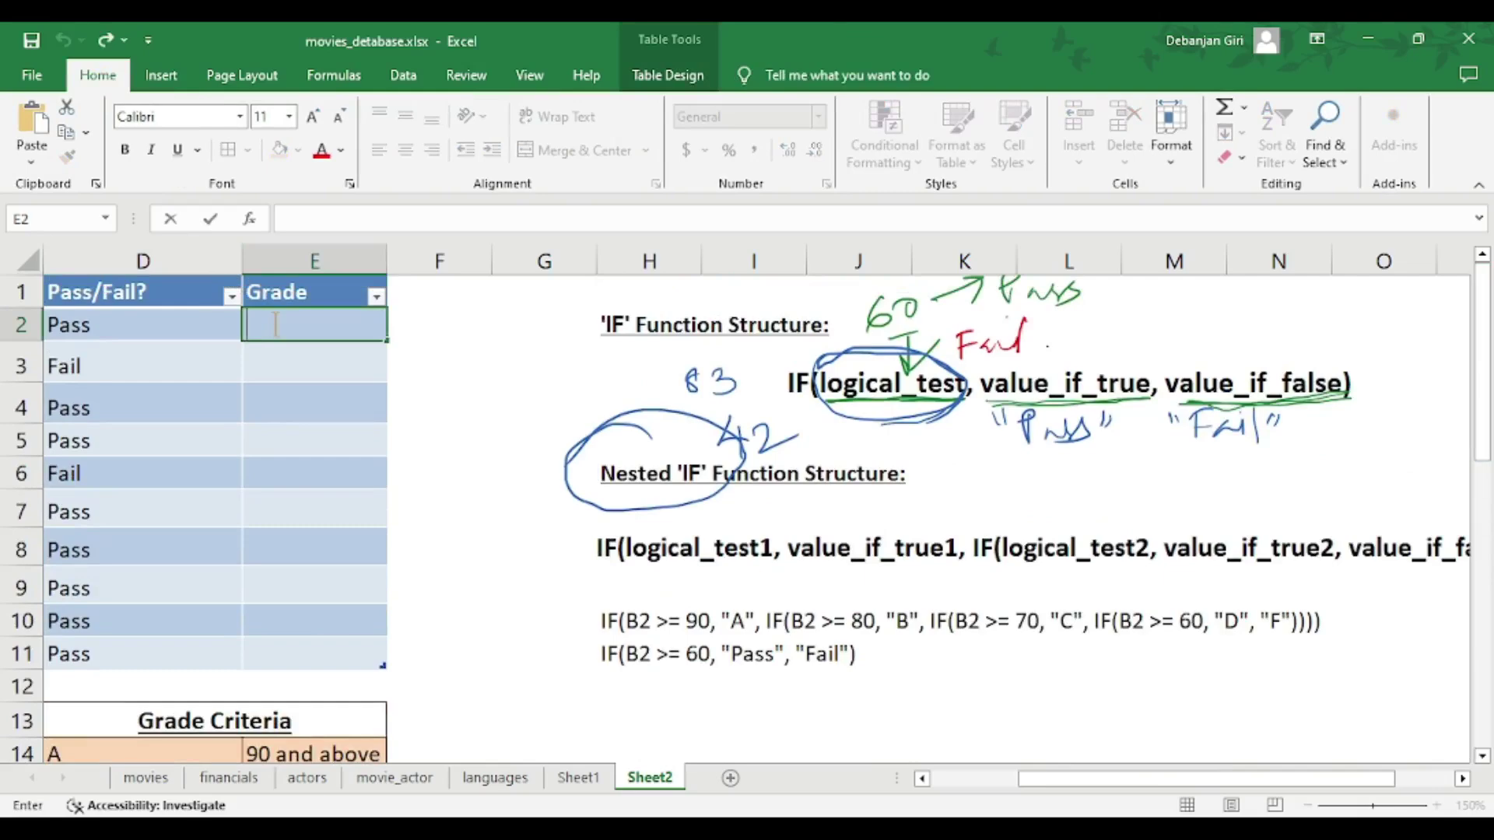
type("=if")
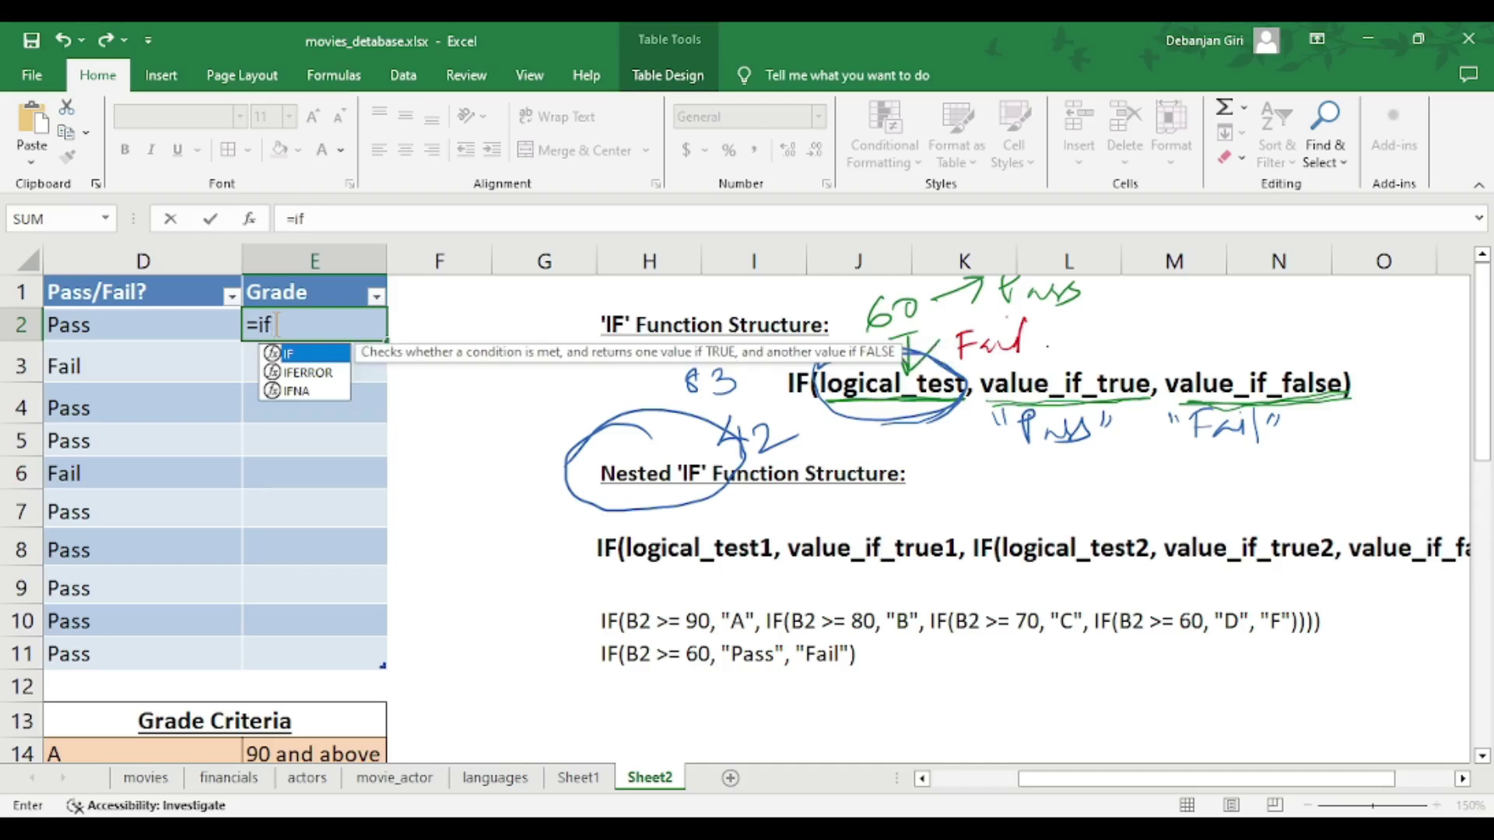
key("Tab")
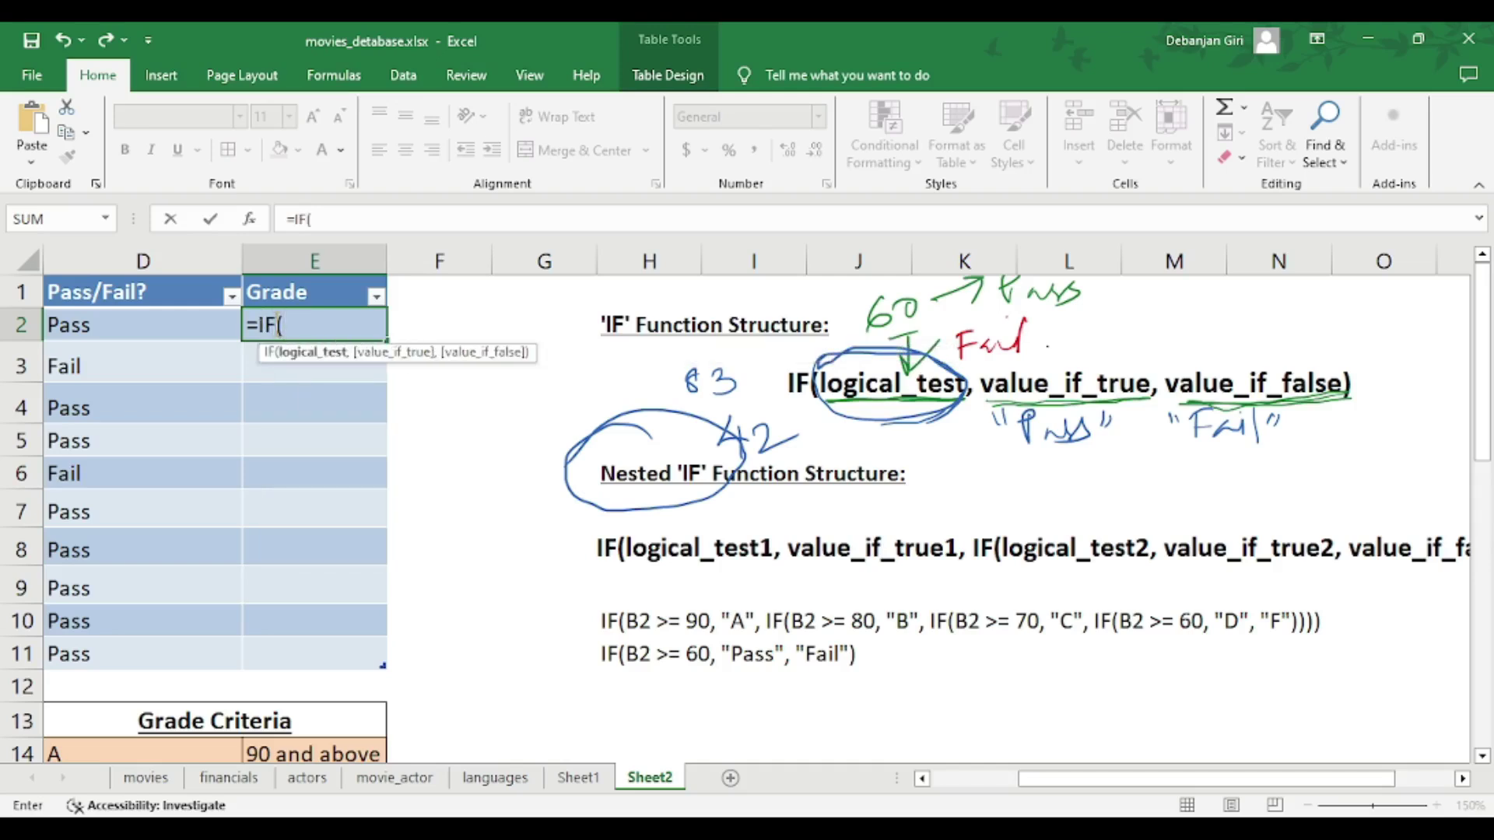
left_click_drag(1035, 772, 912, 790)
left_click(332, 326)
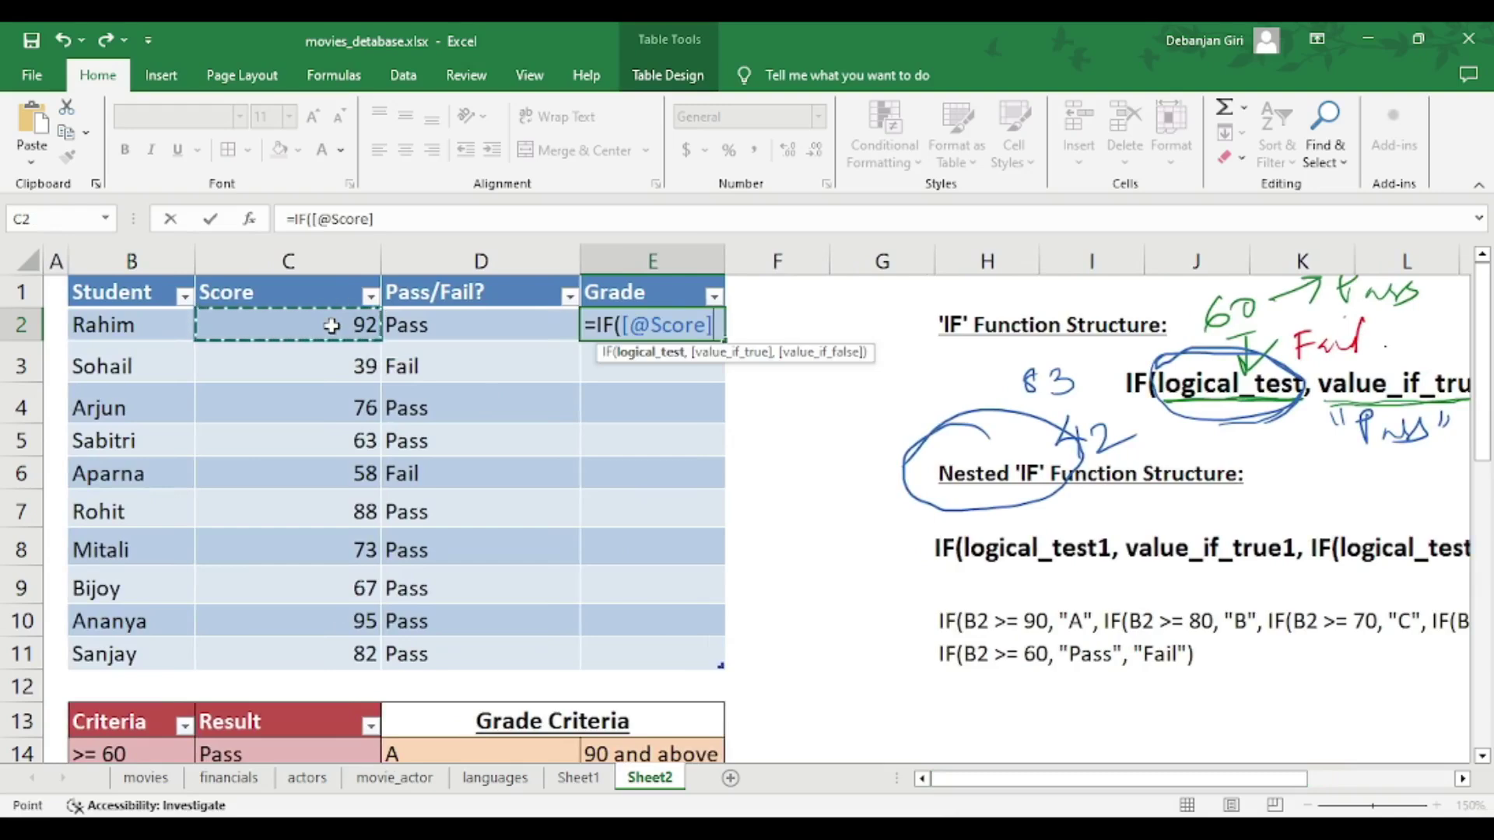
type(">")
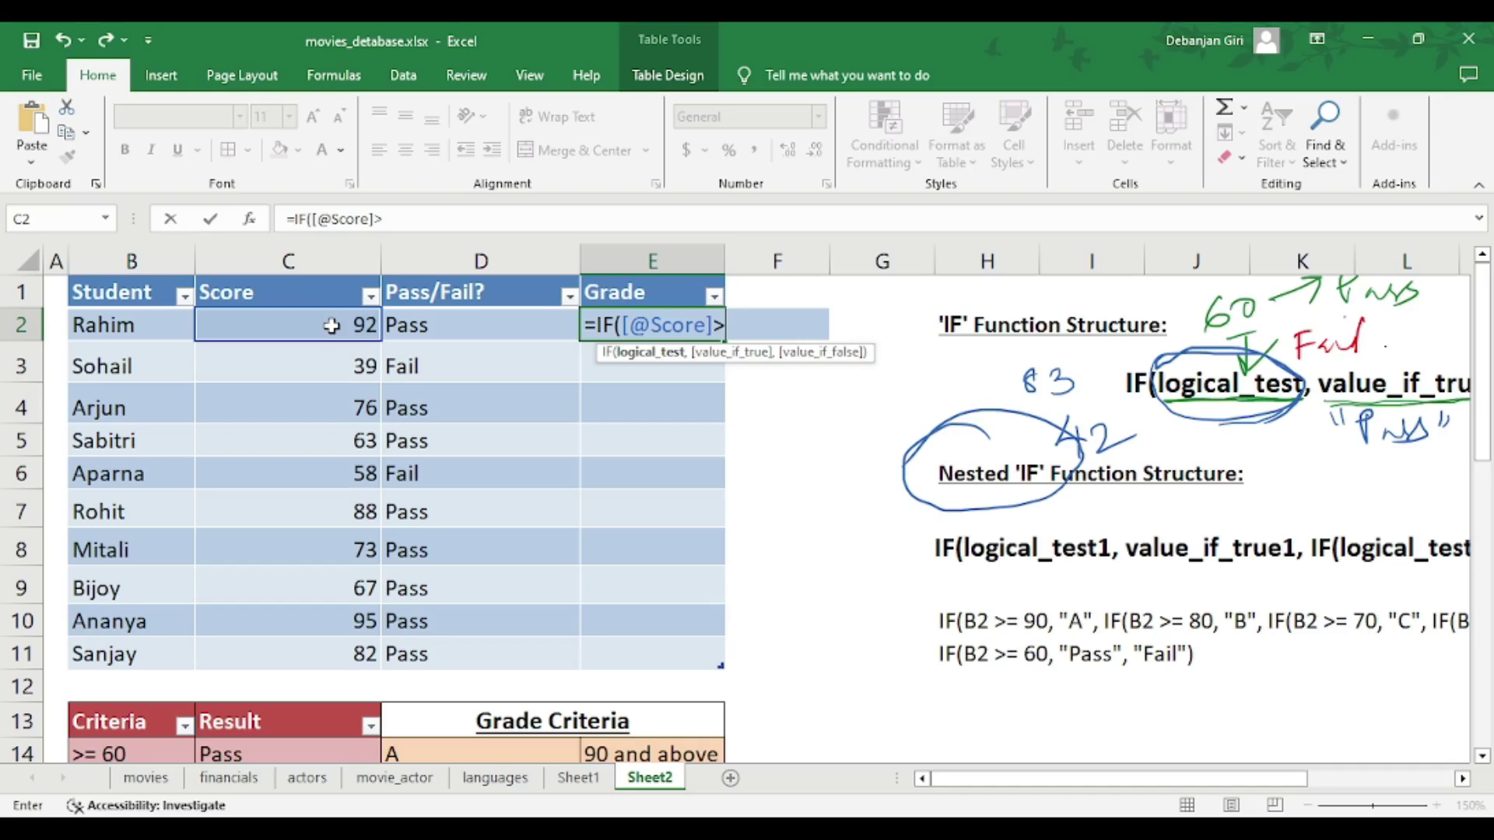
type("=90,")
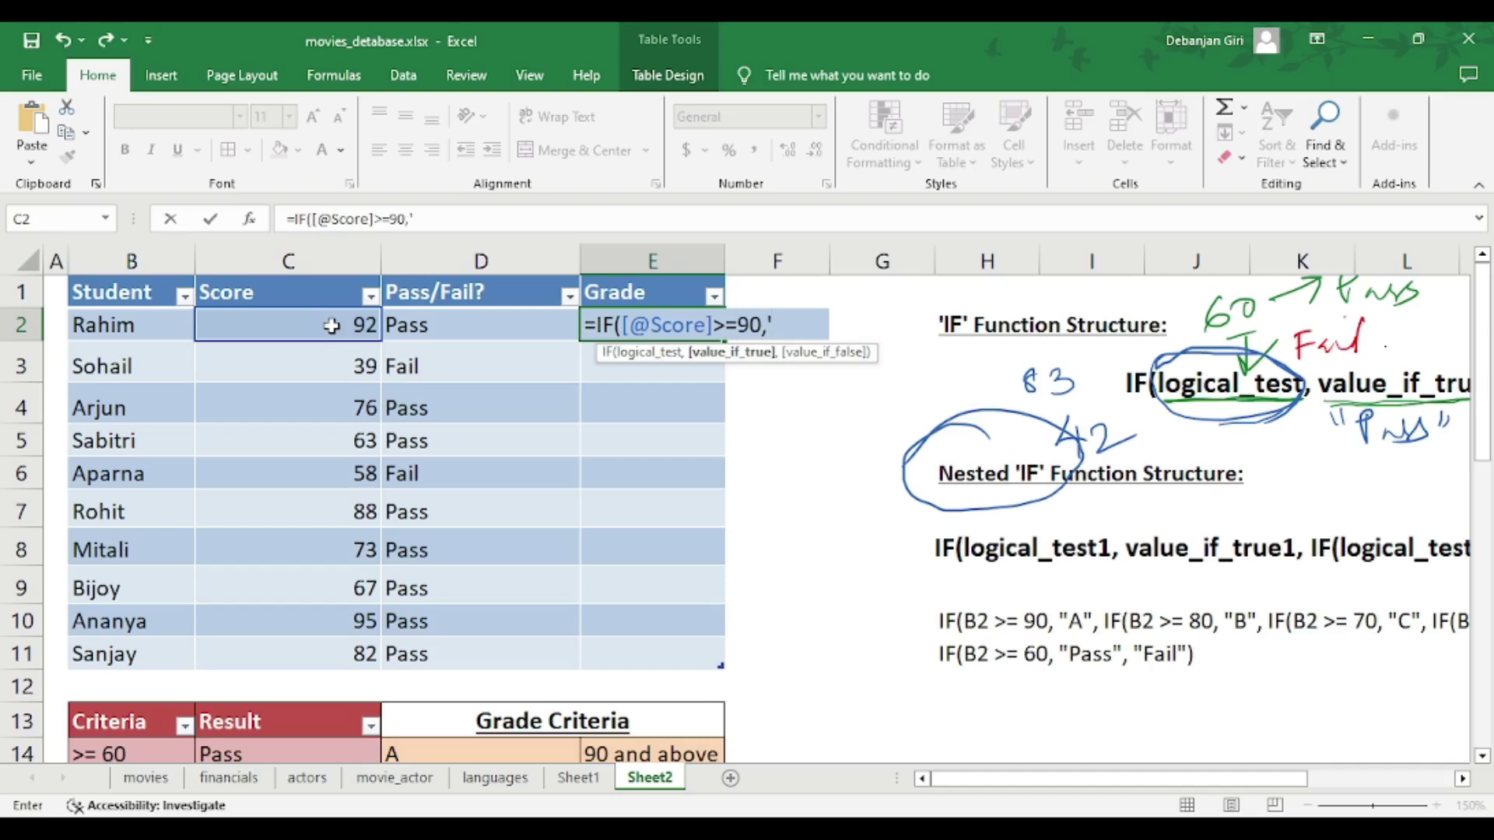
type("\"A\",")
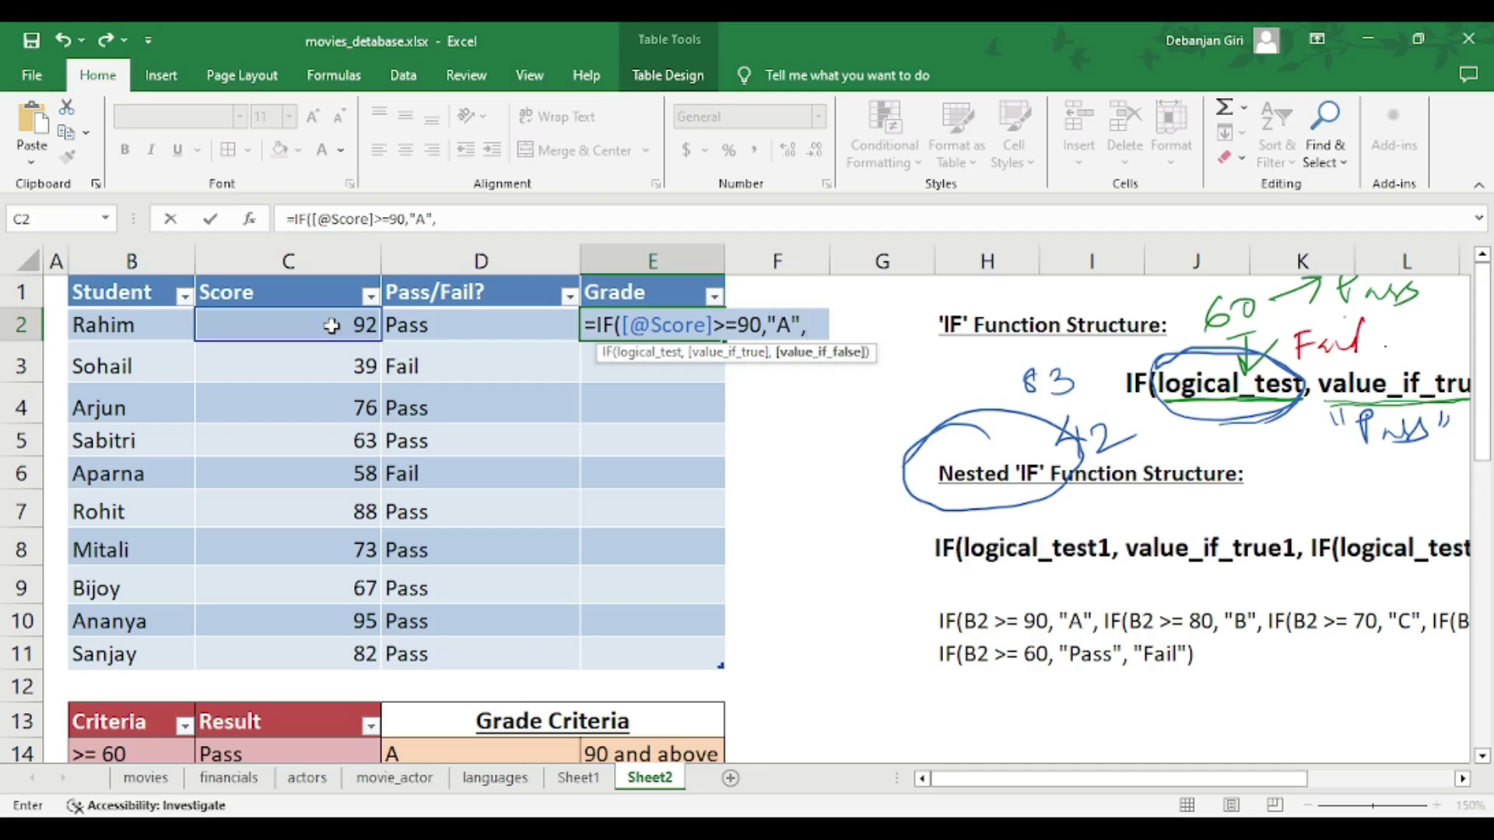
type("(")
key("BackSpace")
type("IF(")
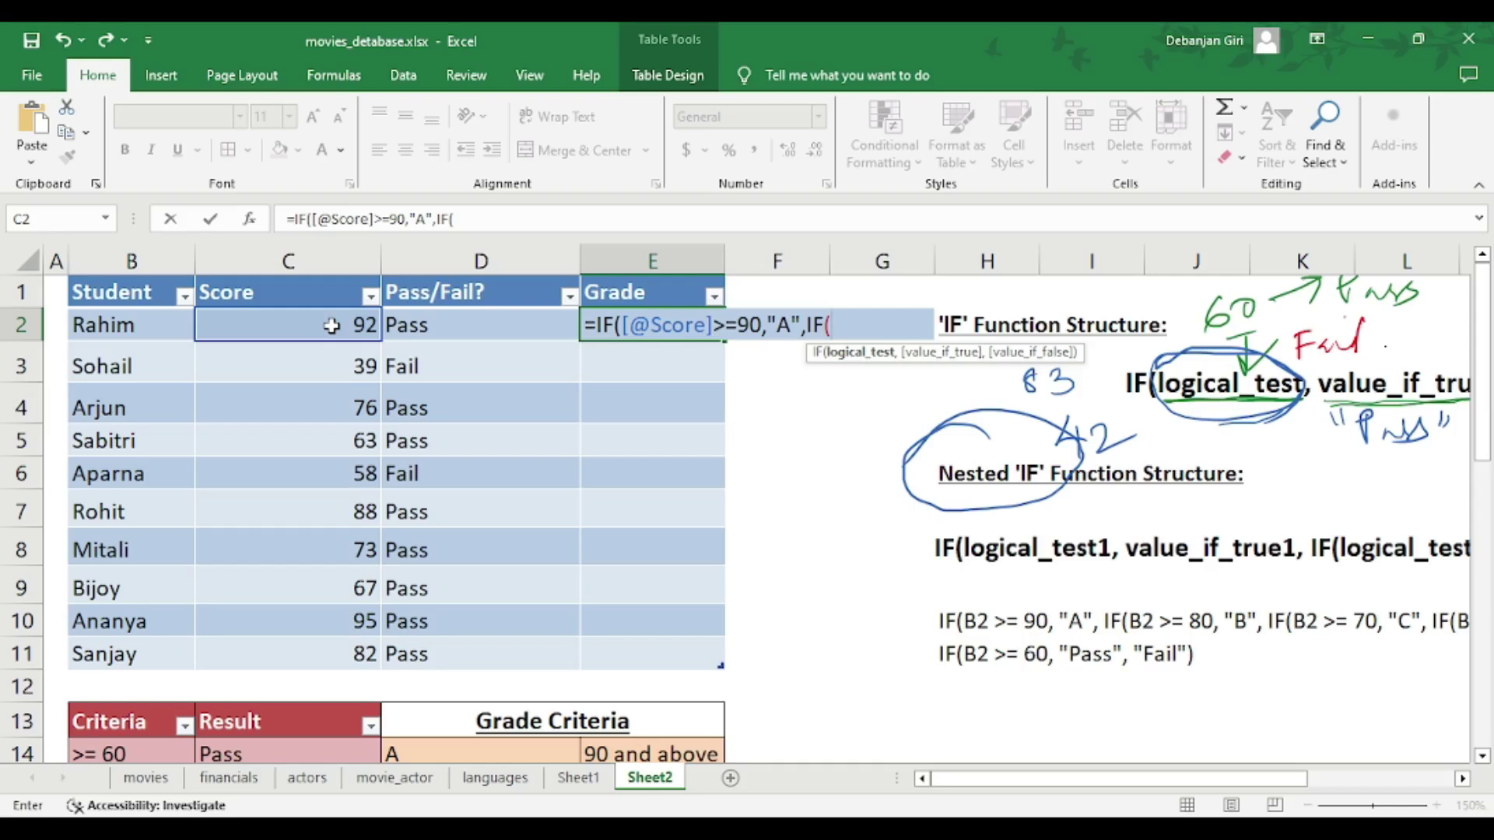
left_click(332, 326)
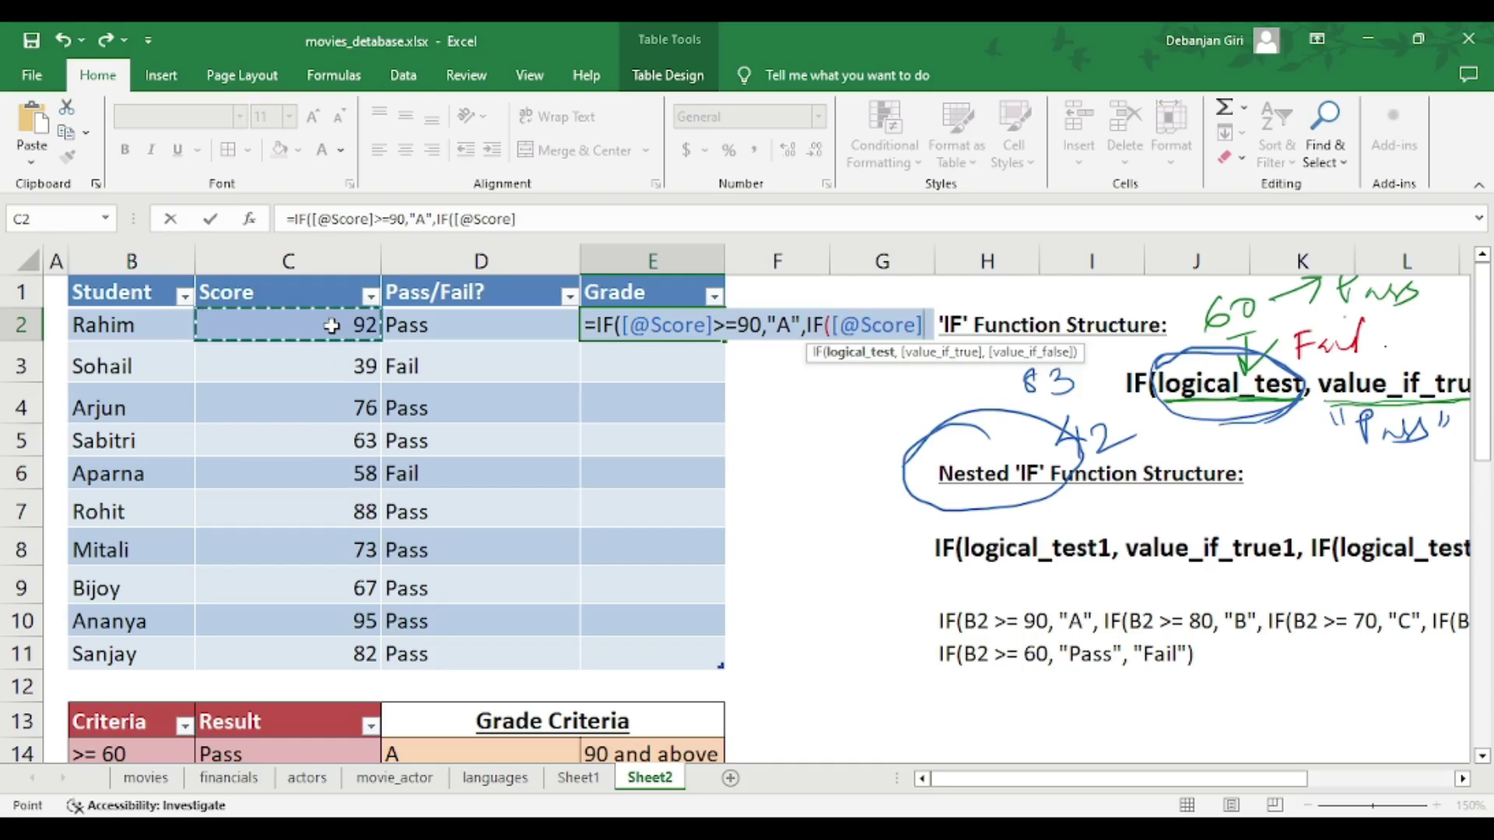
type(">=")
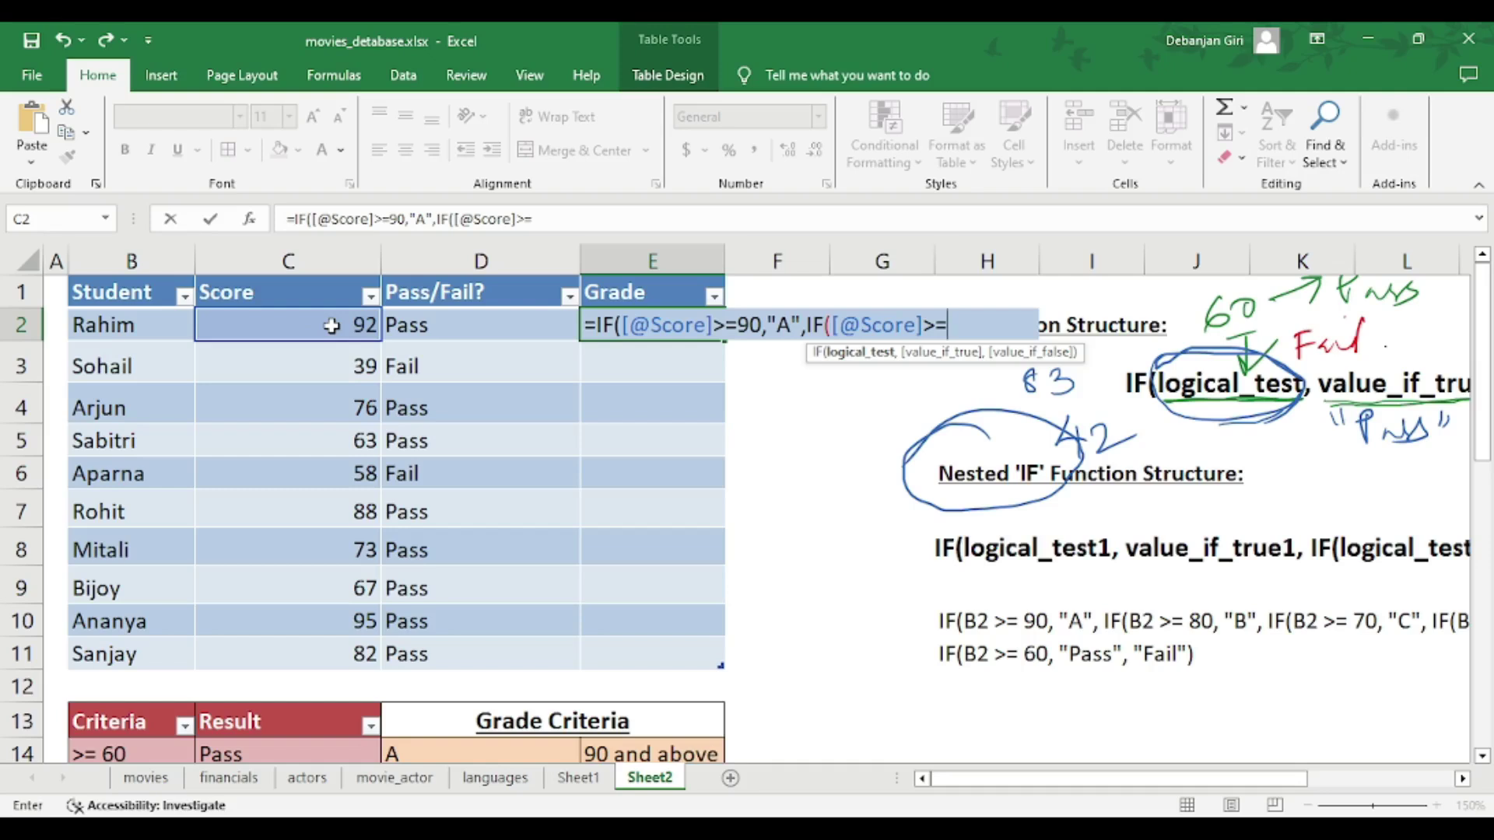
type("80,")
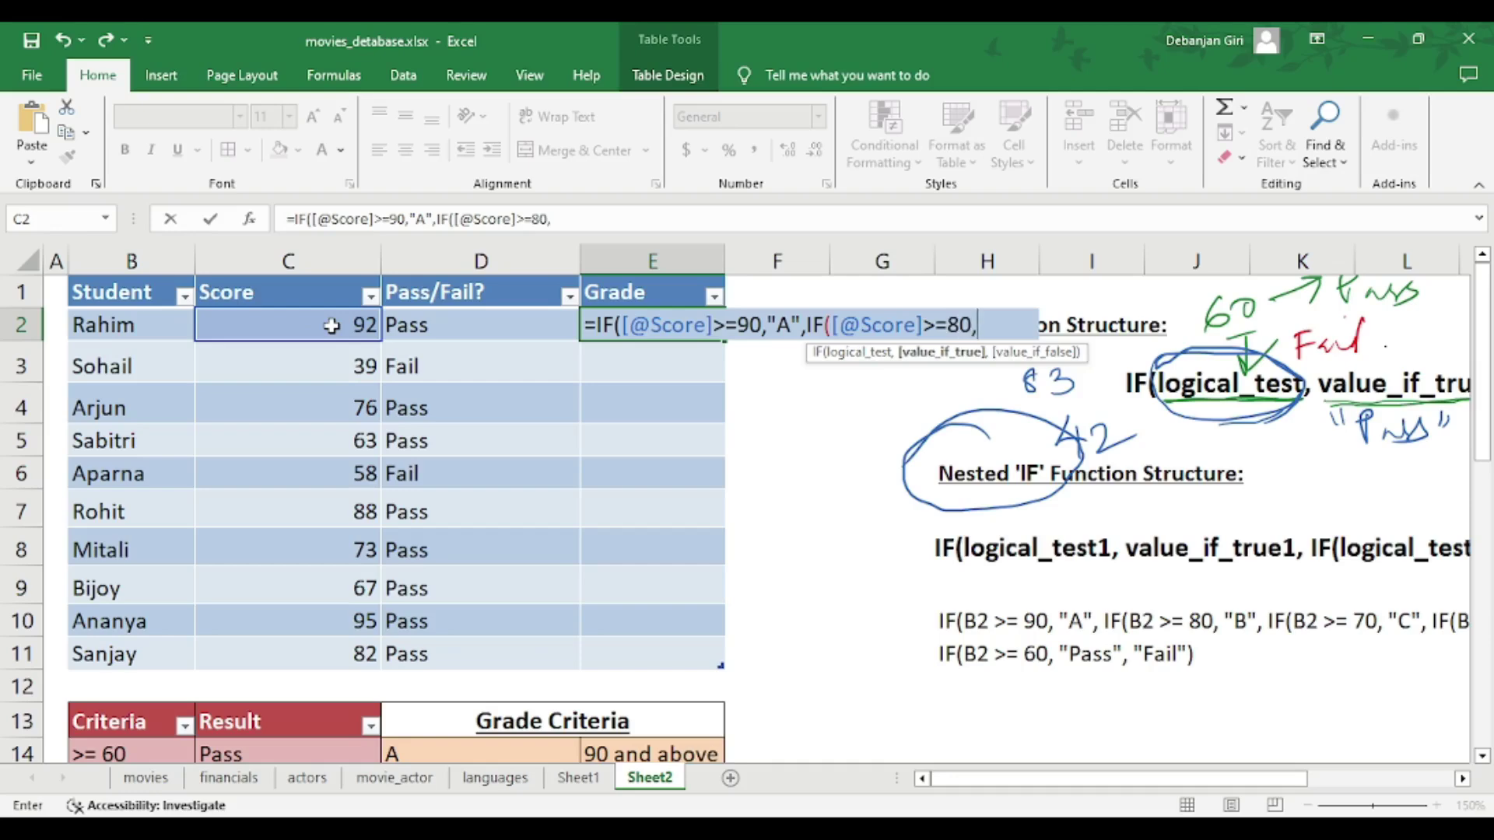
type("\"B\",")
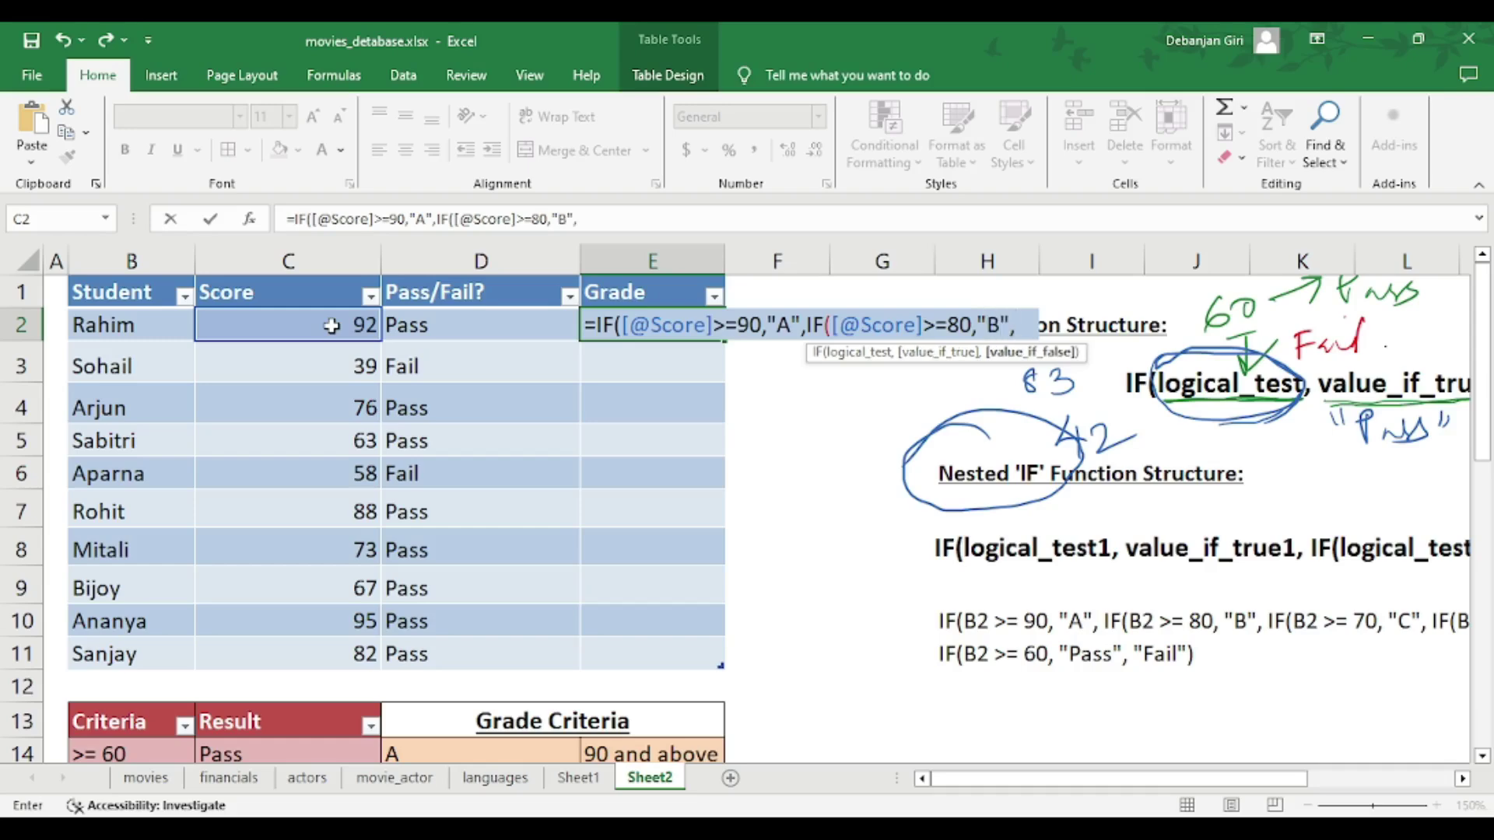
left_click(615, 223)
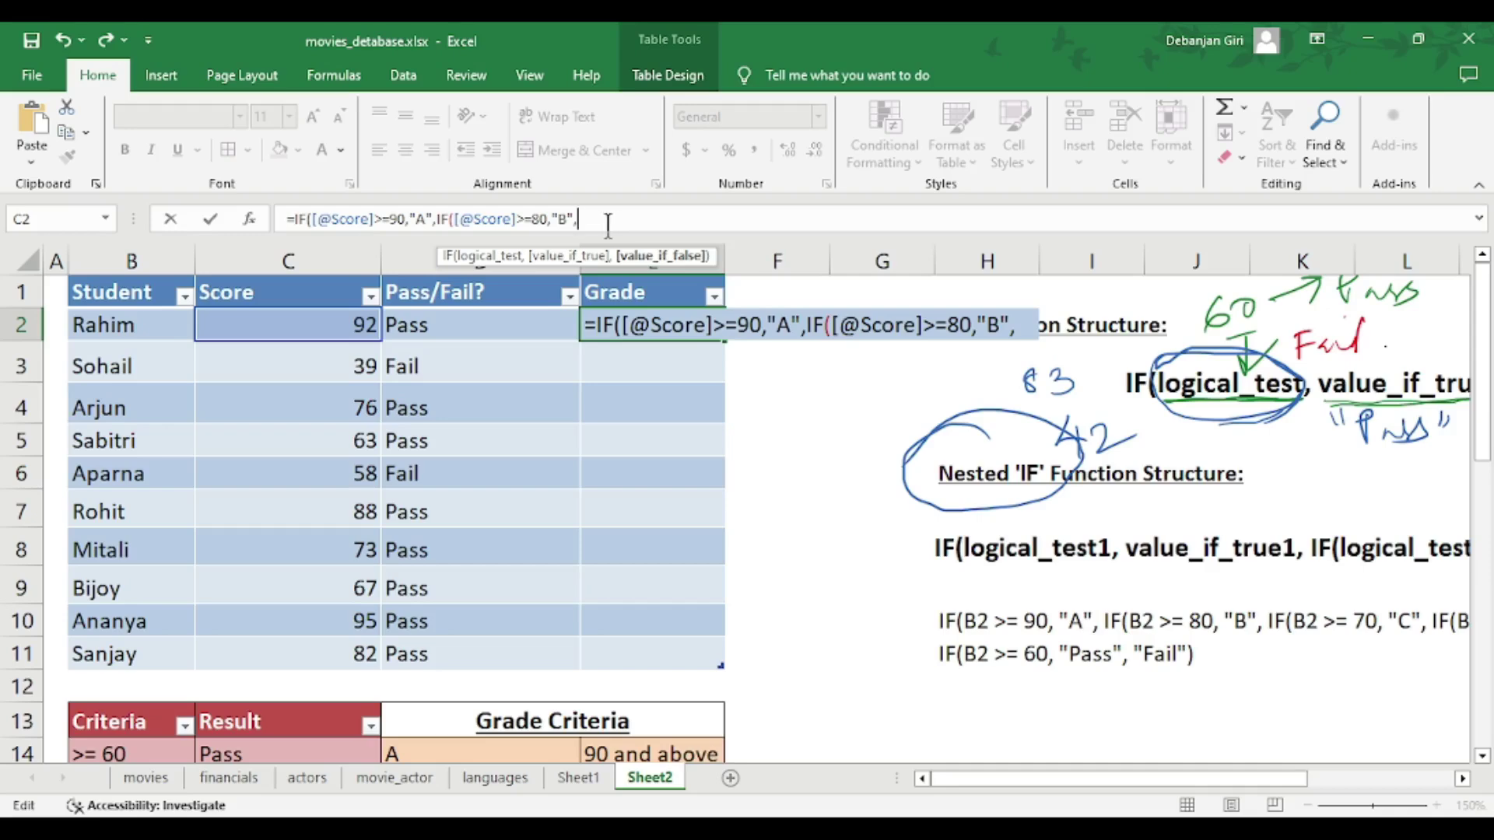
type("IF")
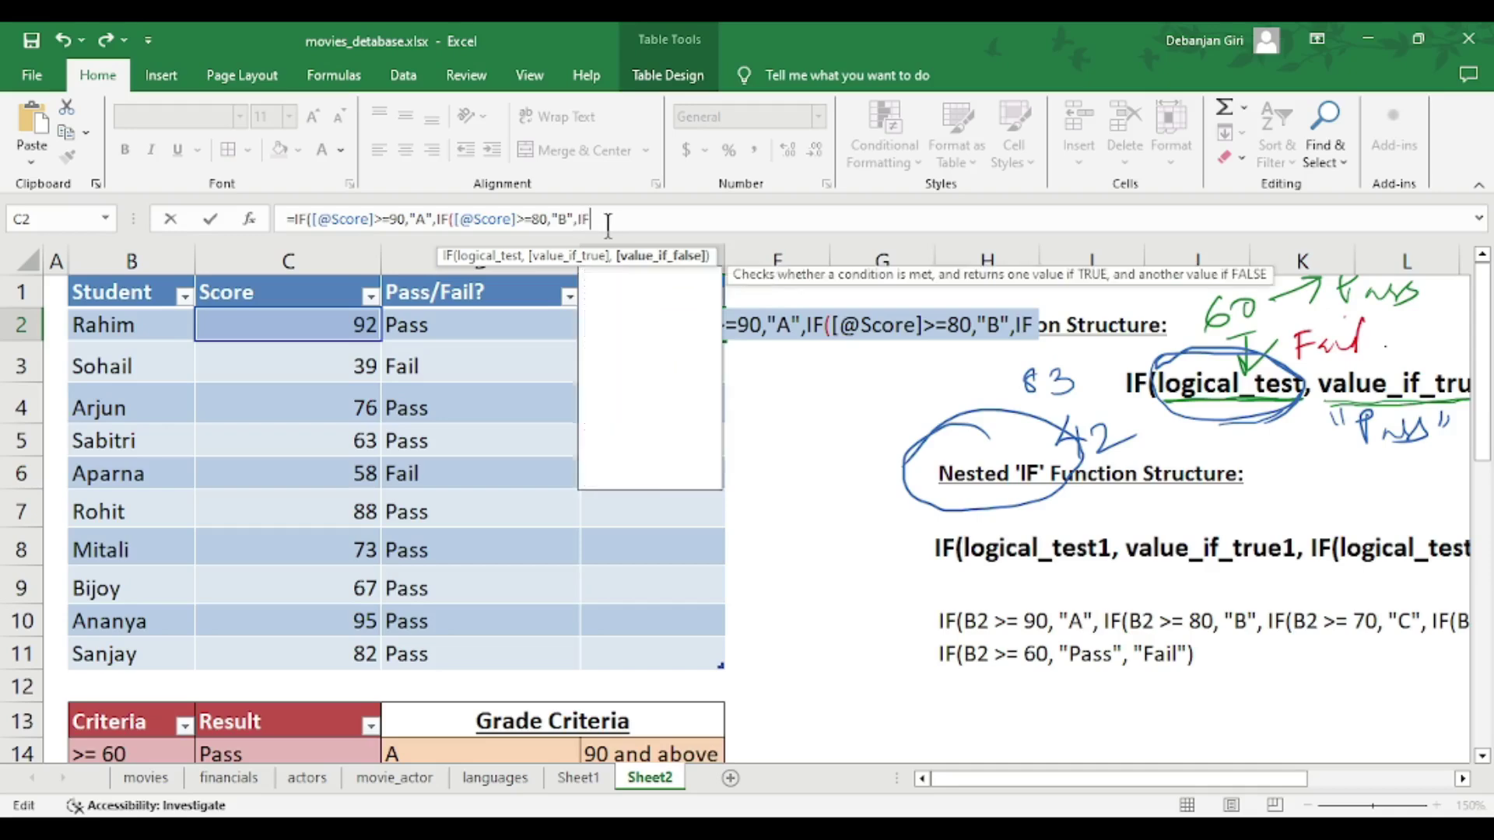
type("(")
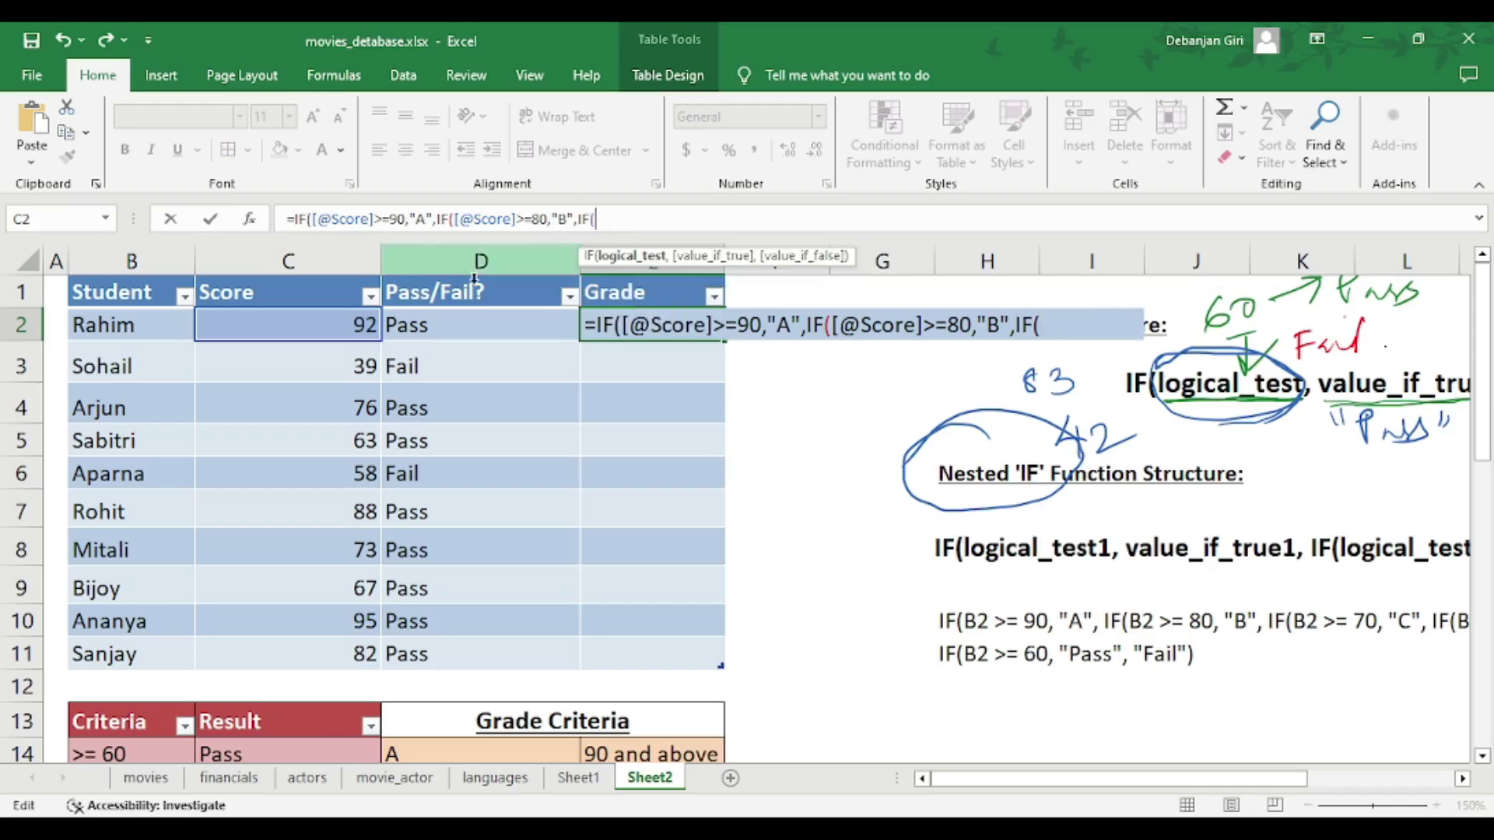
left_click(308, 333)
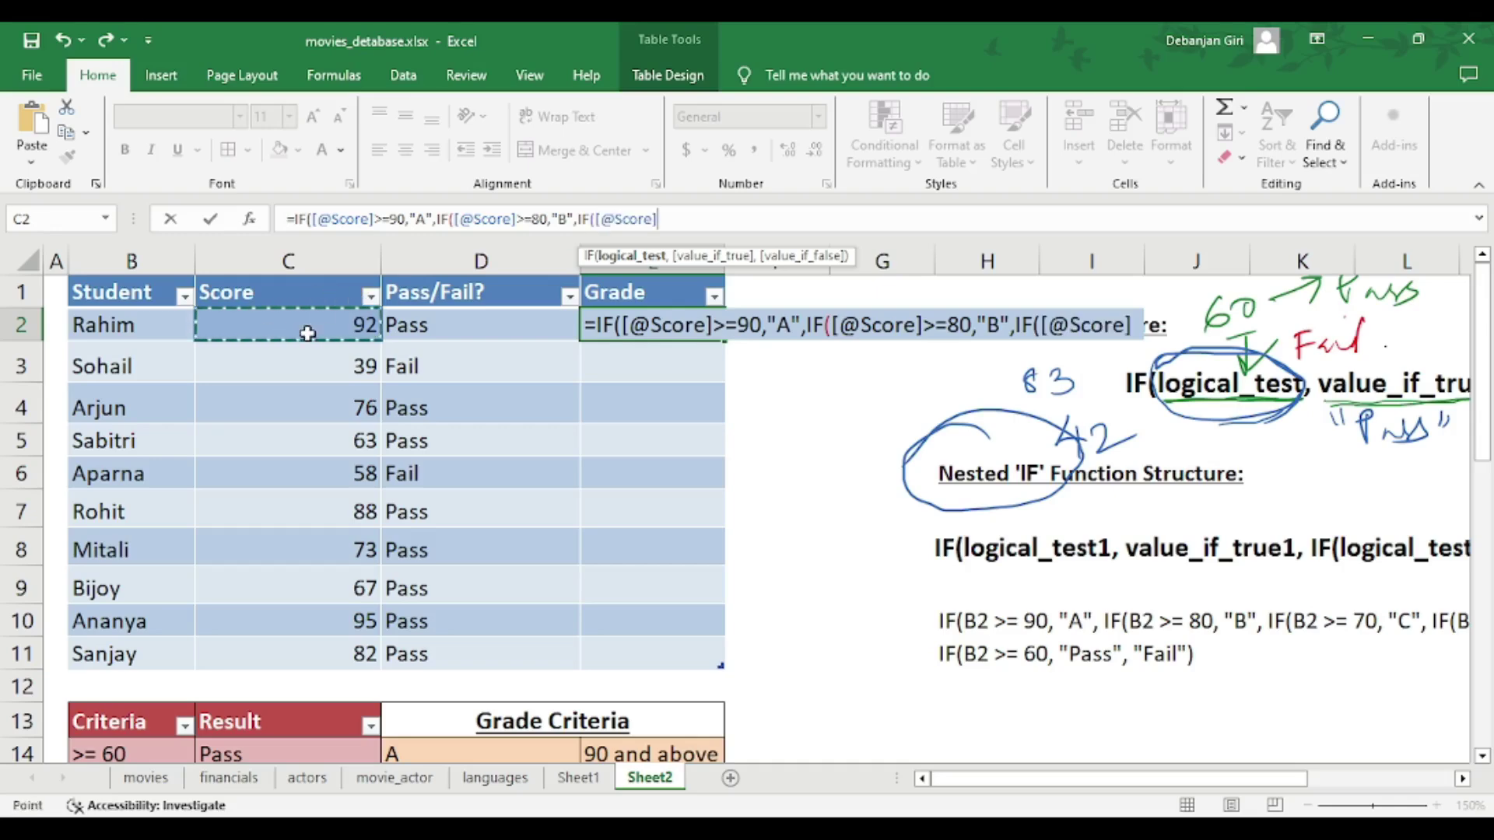
type(">=")
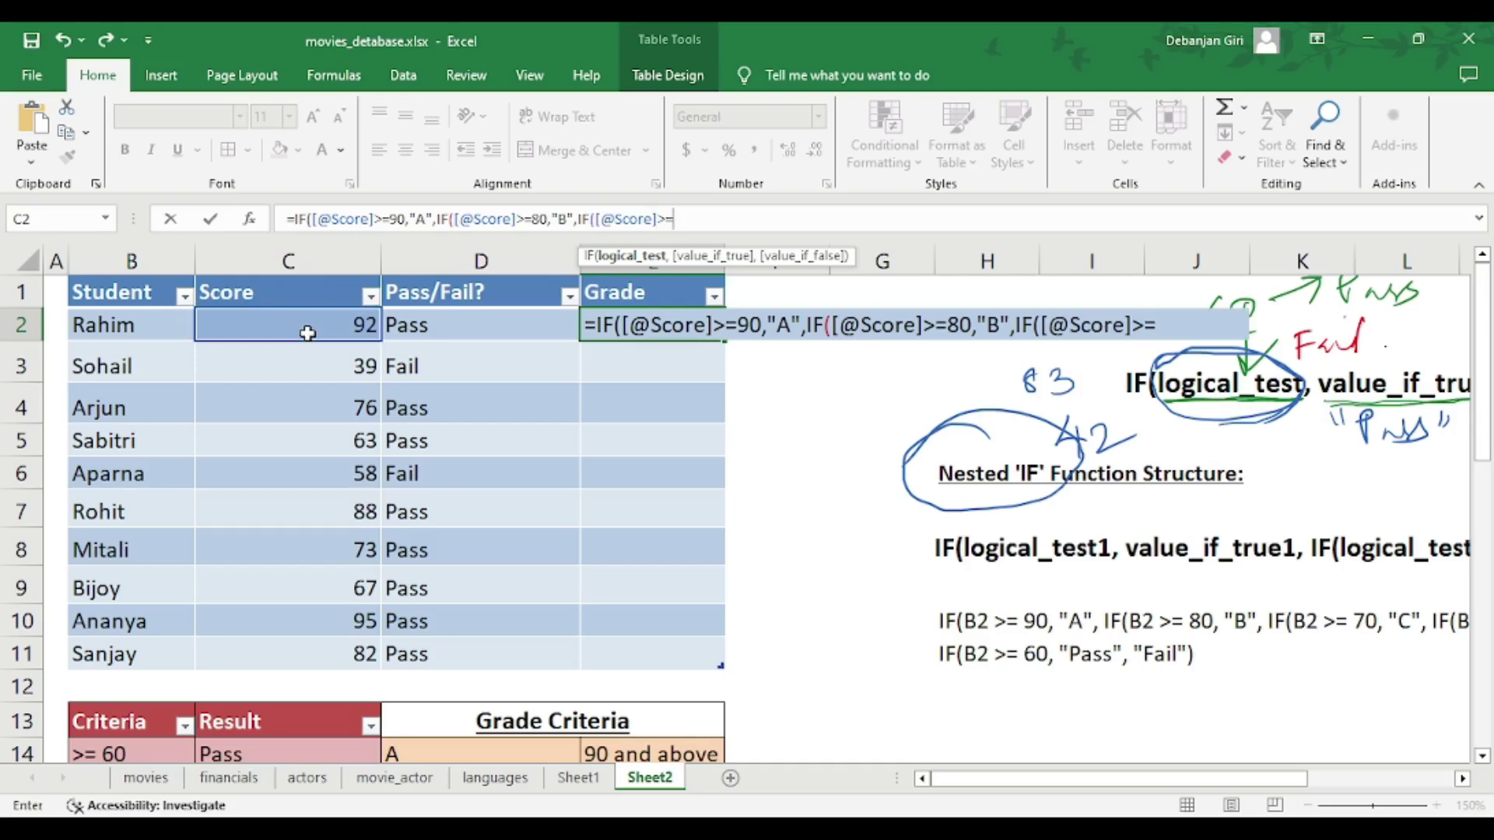
type("70,")
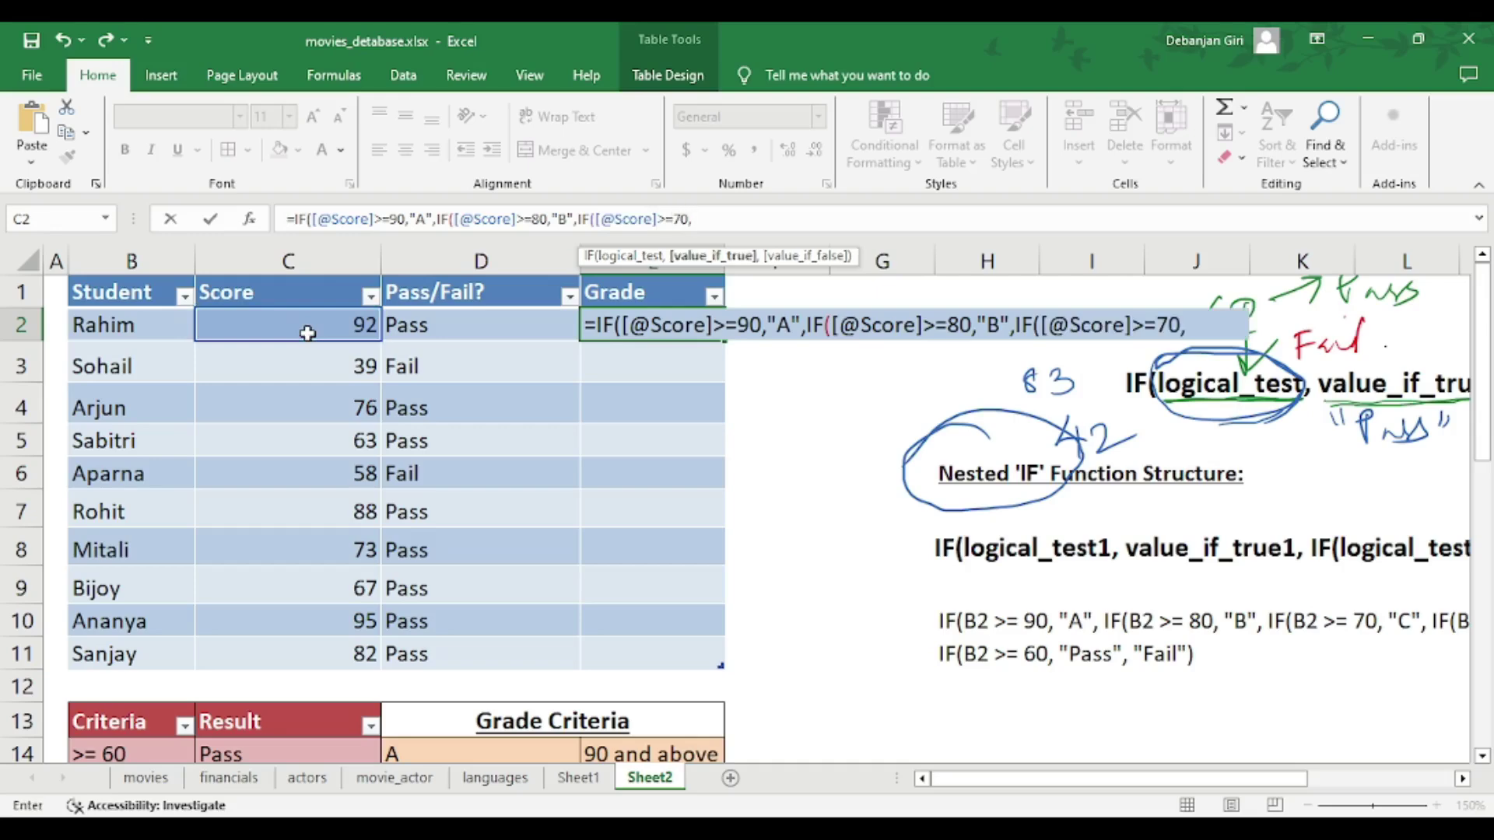
type("\"C\",")
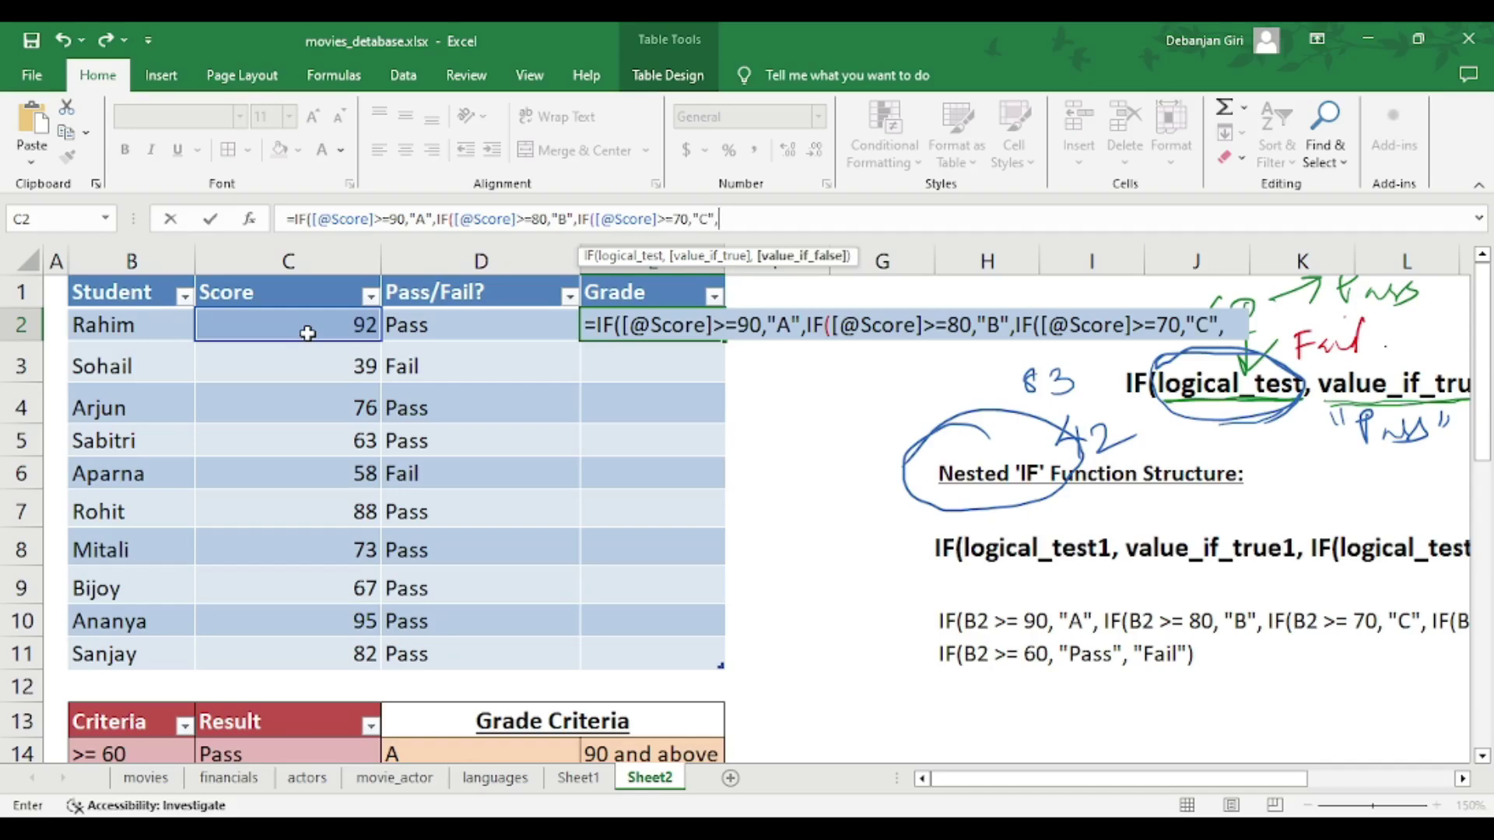
type("IF")
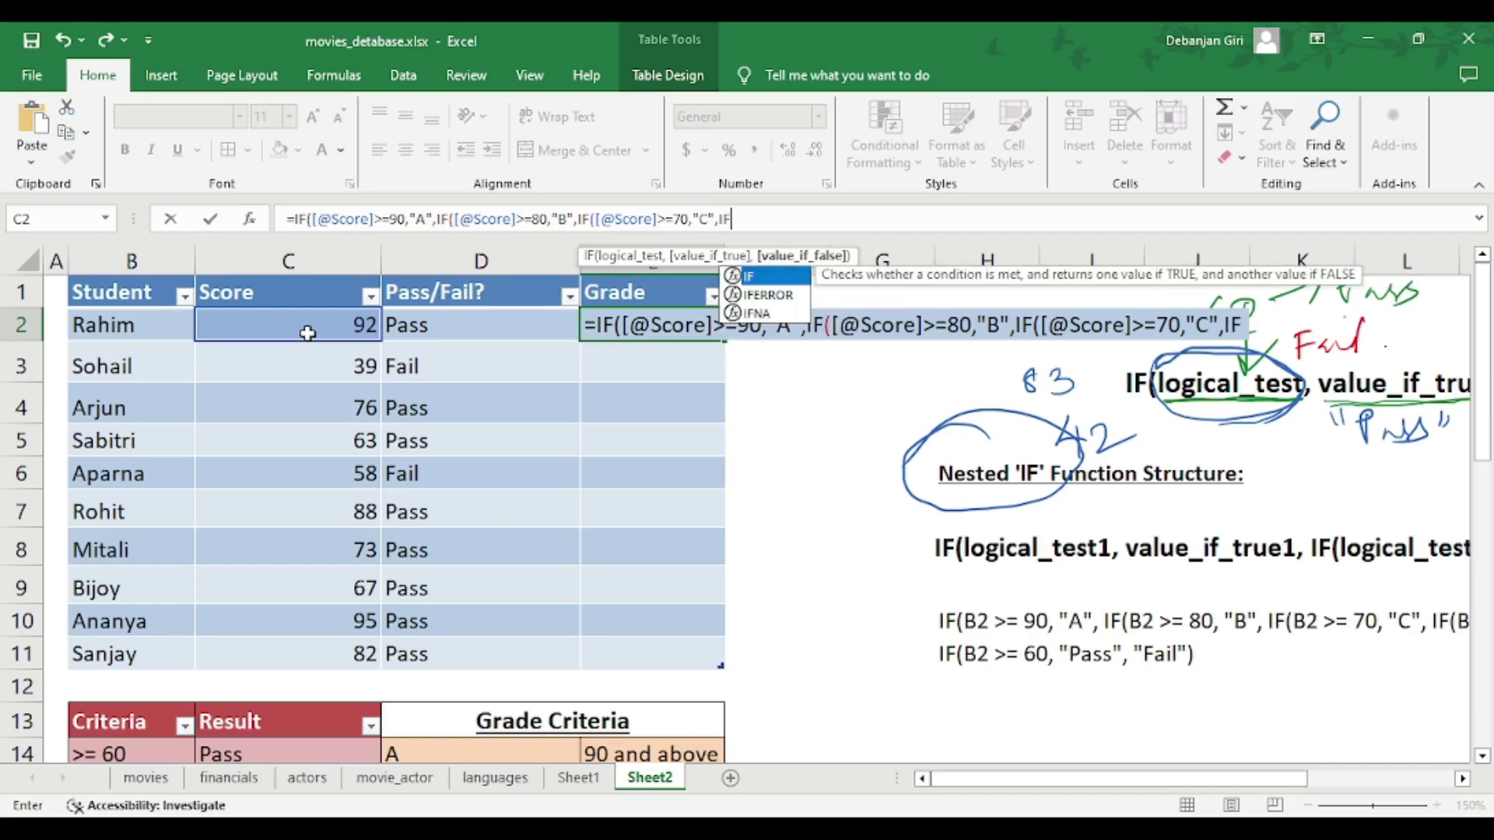
type("(")
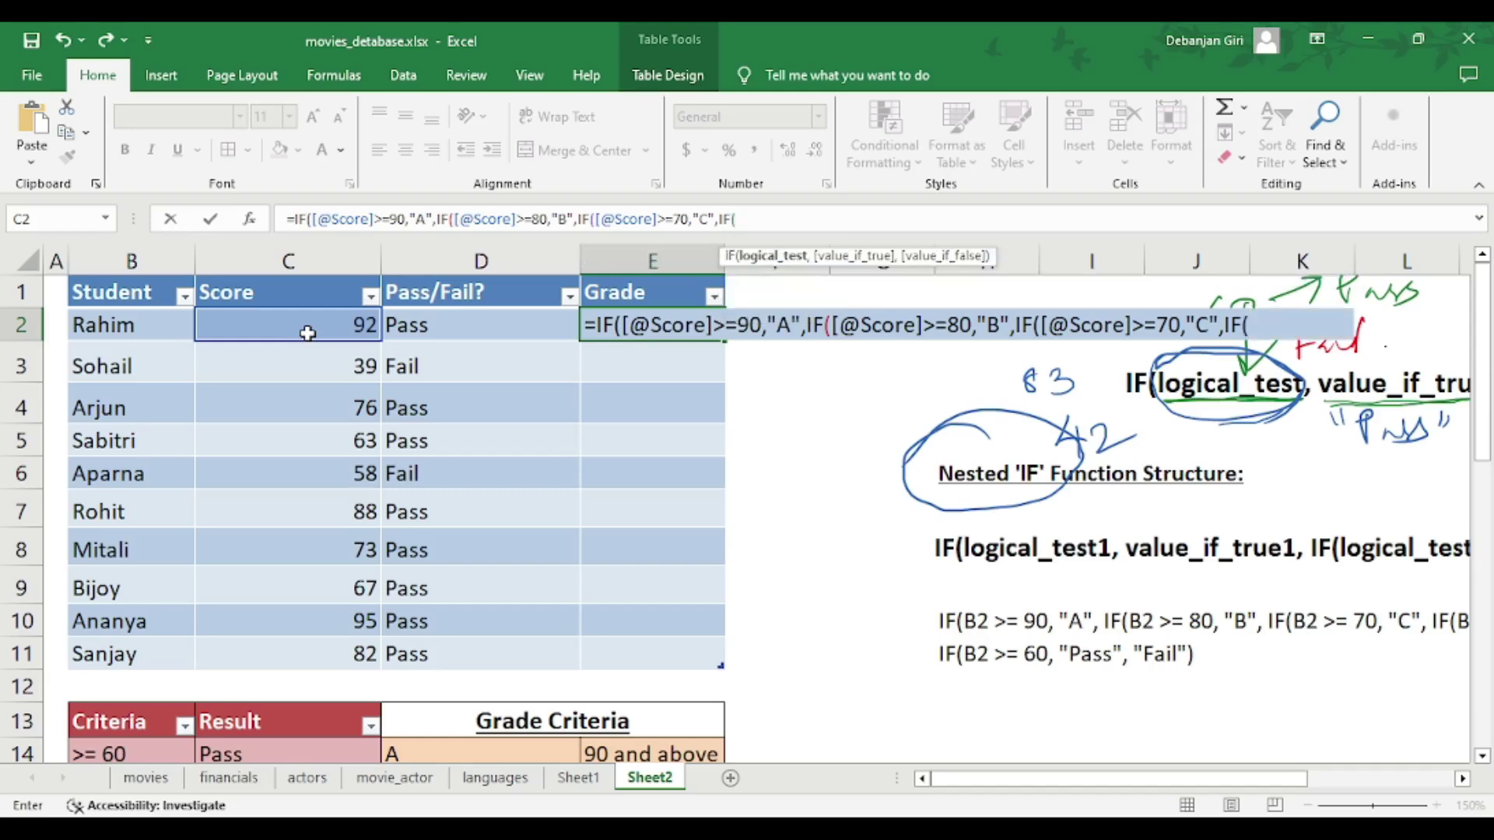
left_click(308, 333)
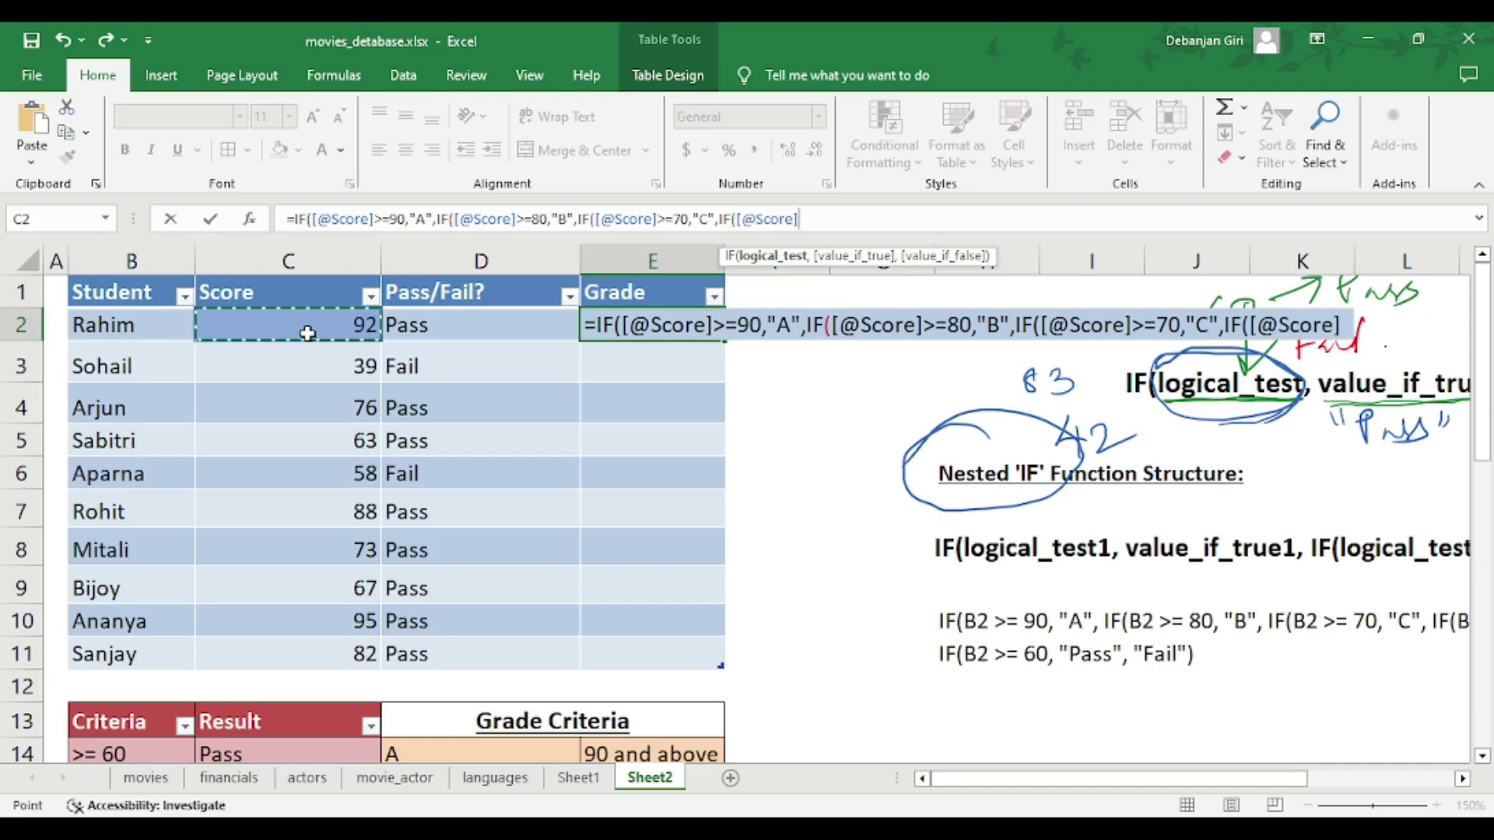
type(">=")
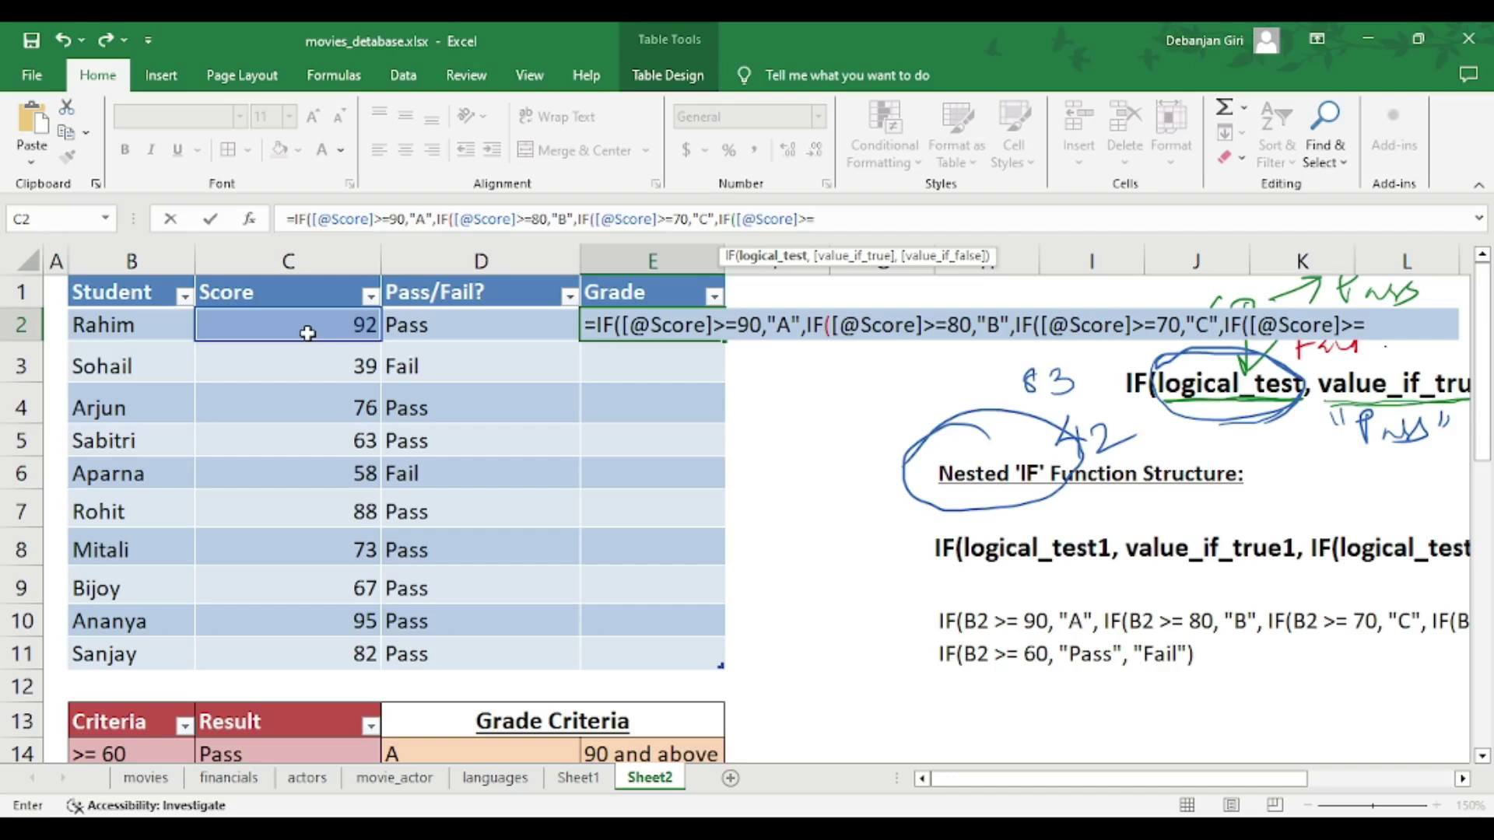
type("60,")
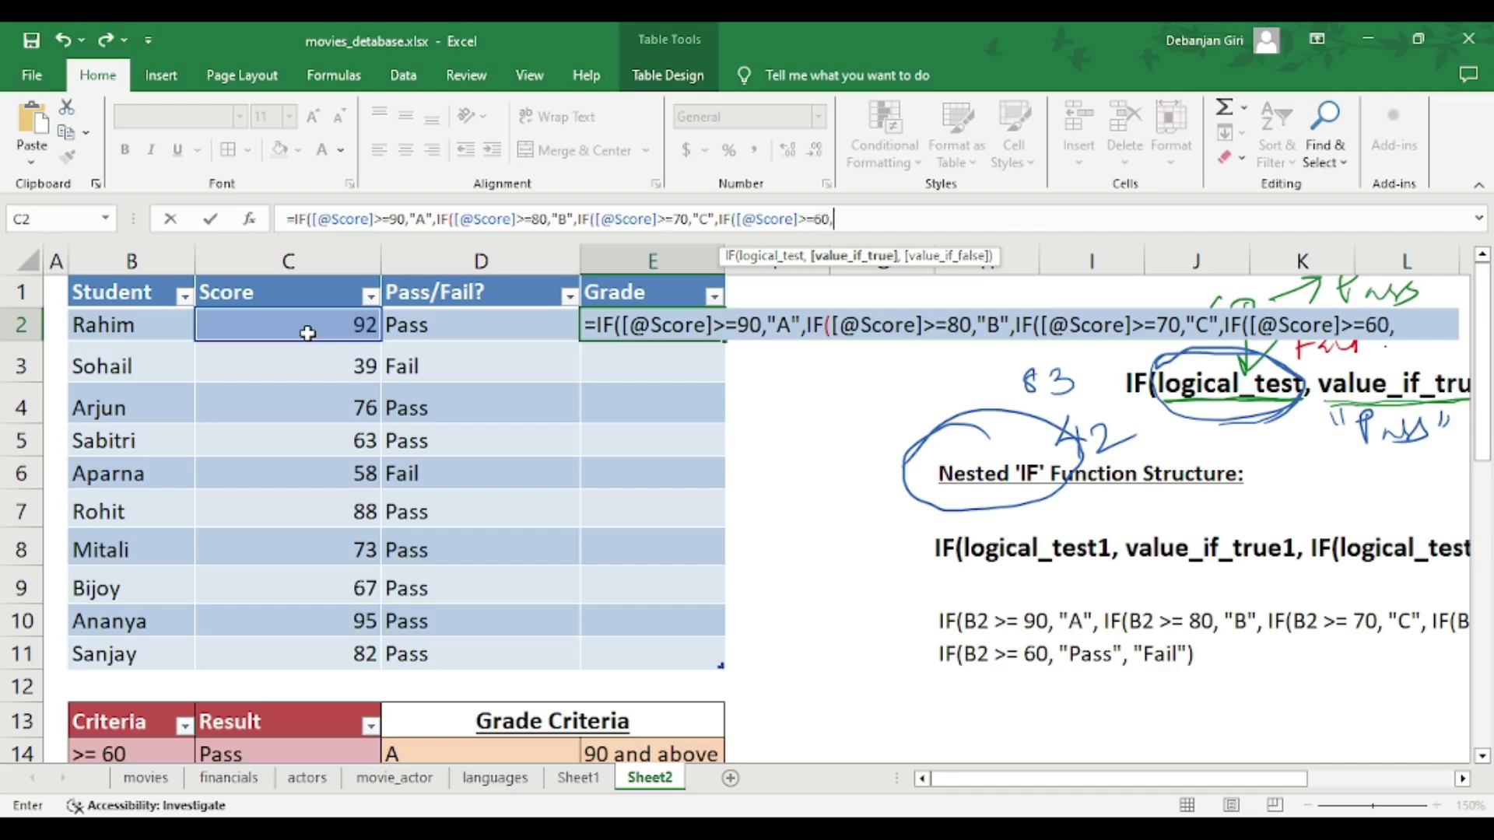
type("\"D\",")
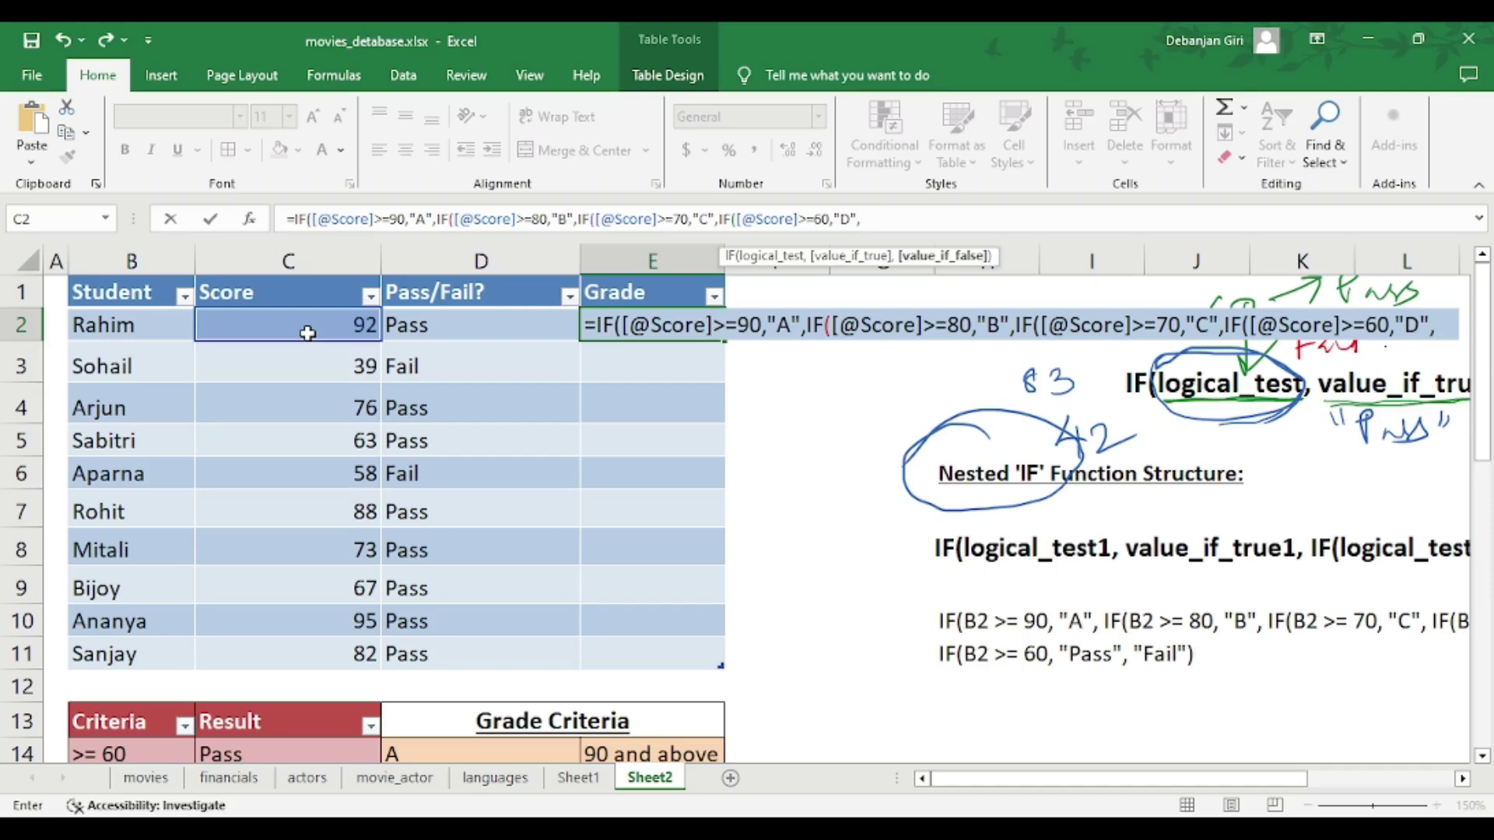
- Finish the E2 grade formula with "F" as the final false value, close all four IFs, commit it and check the Grade column
type("F")
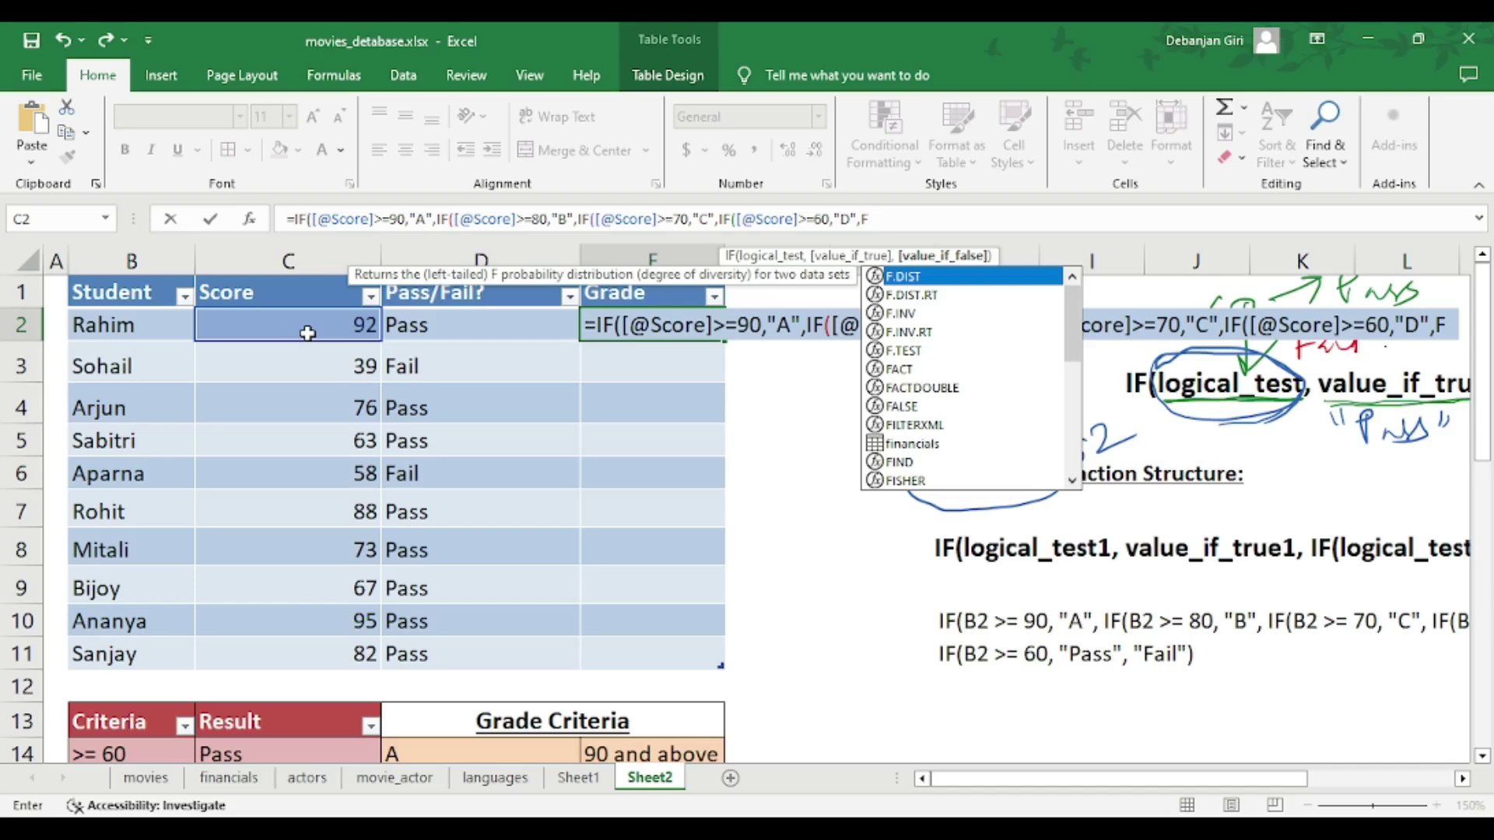
key("BackSpace")
type("\"")
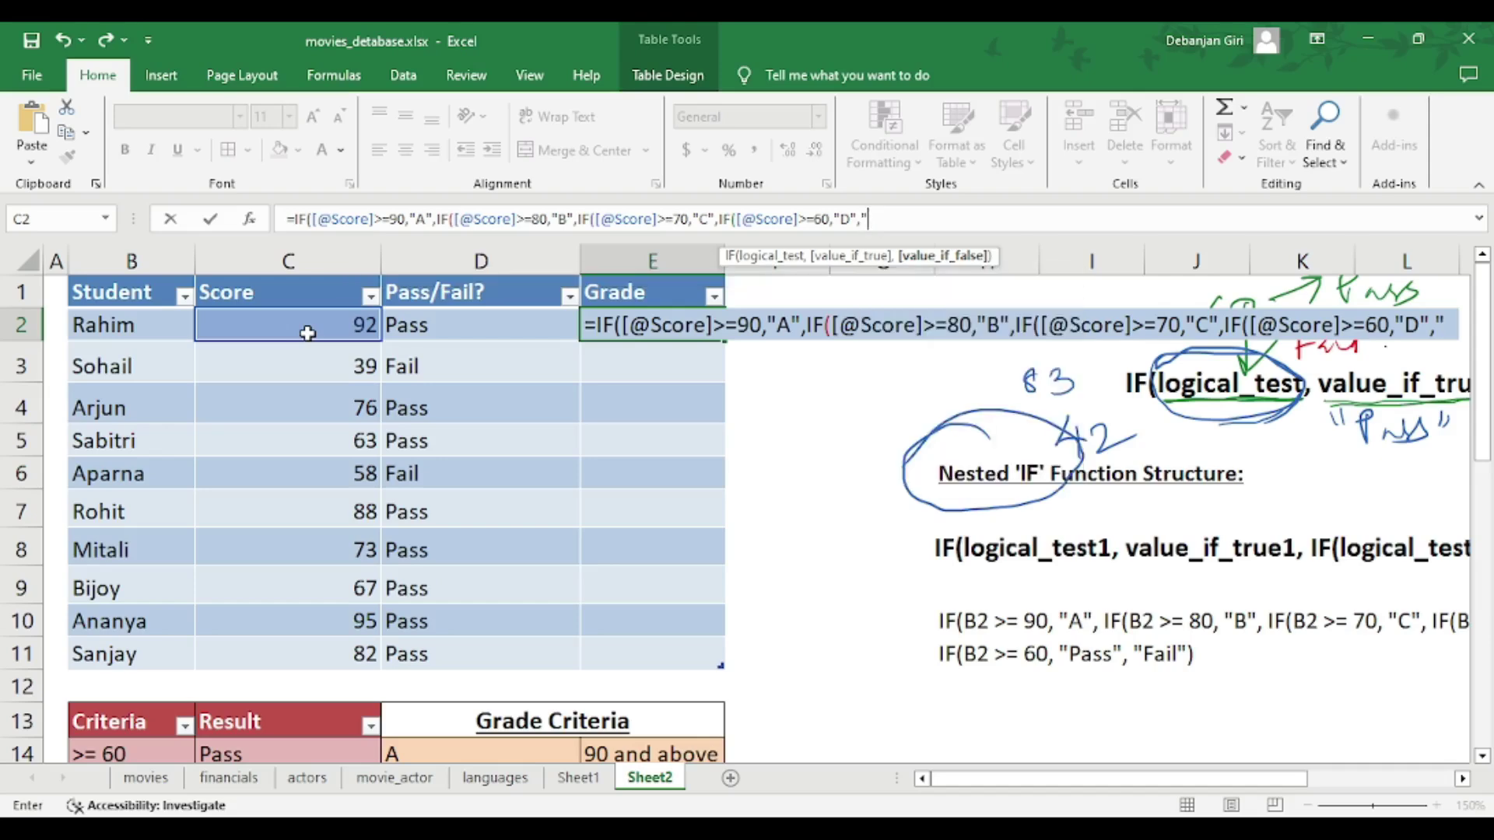
type("F\")")
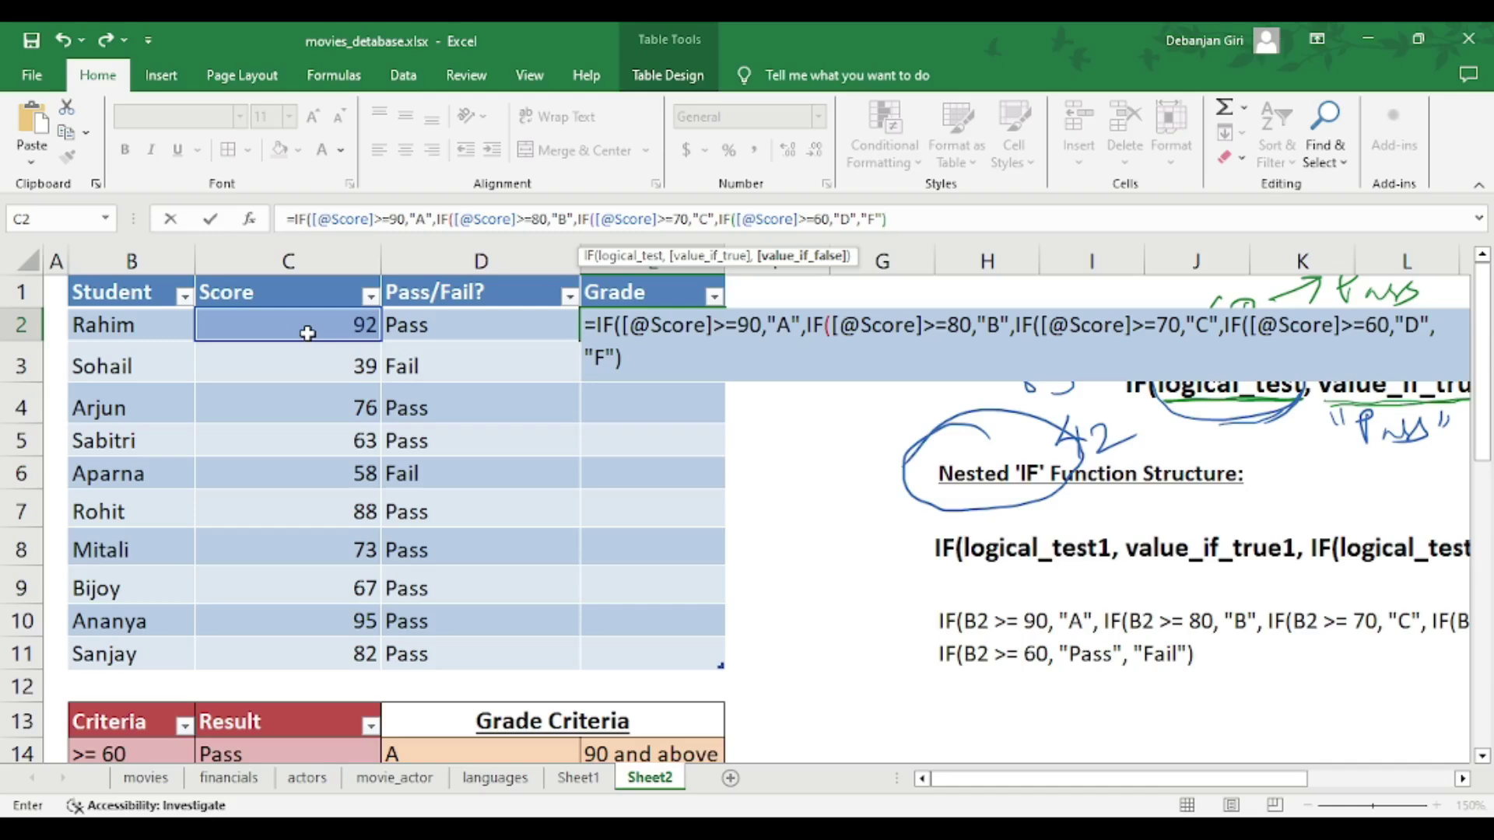
type(")")
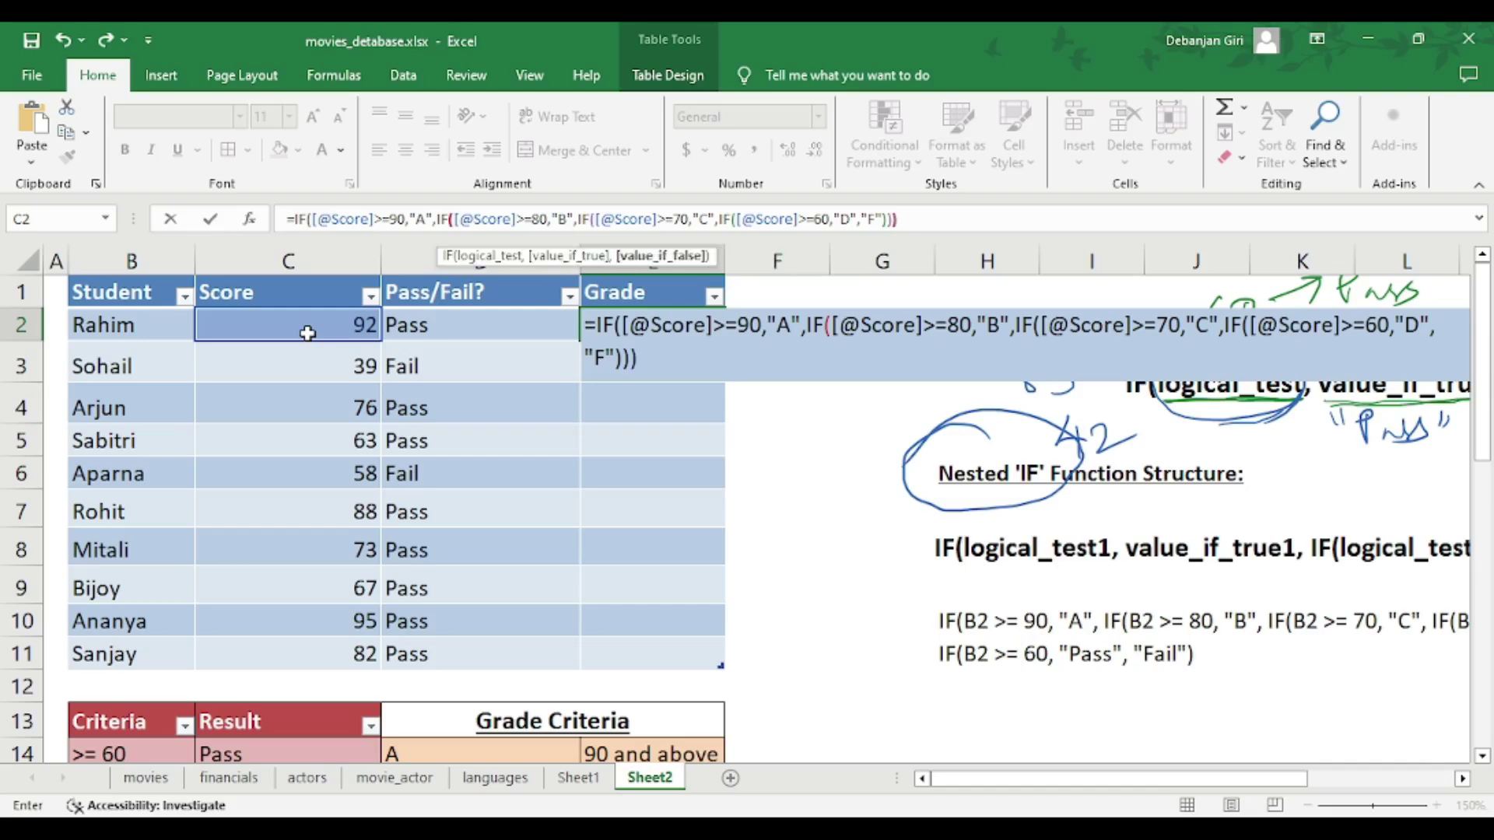
type(")")
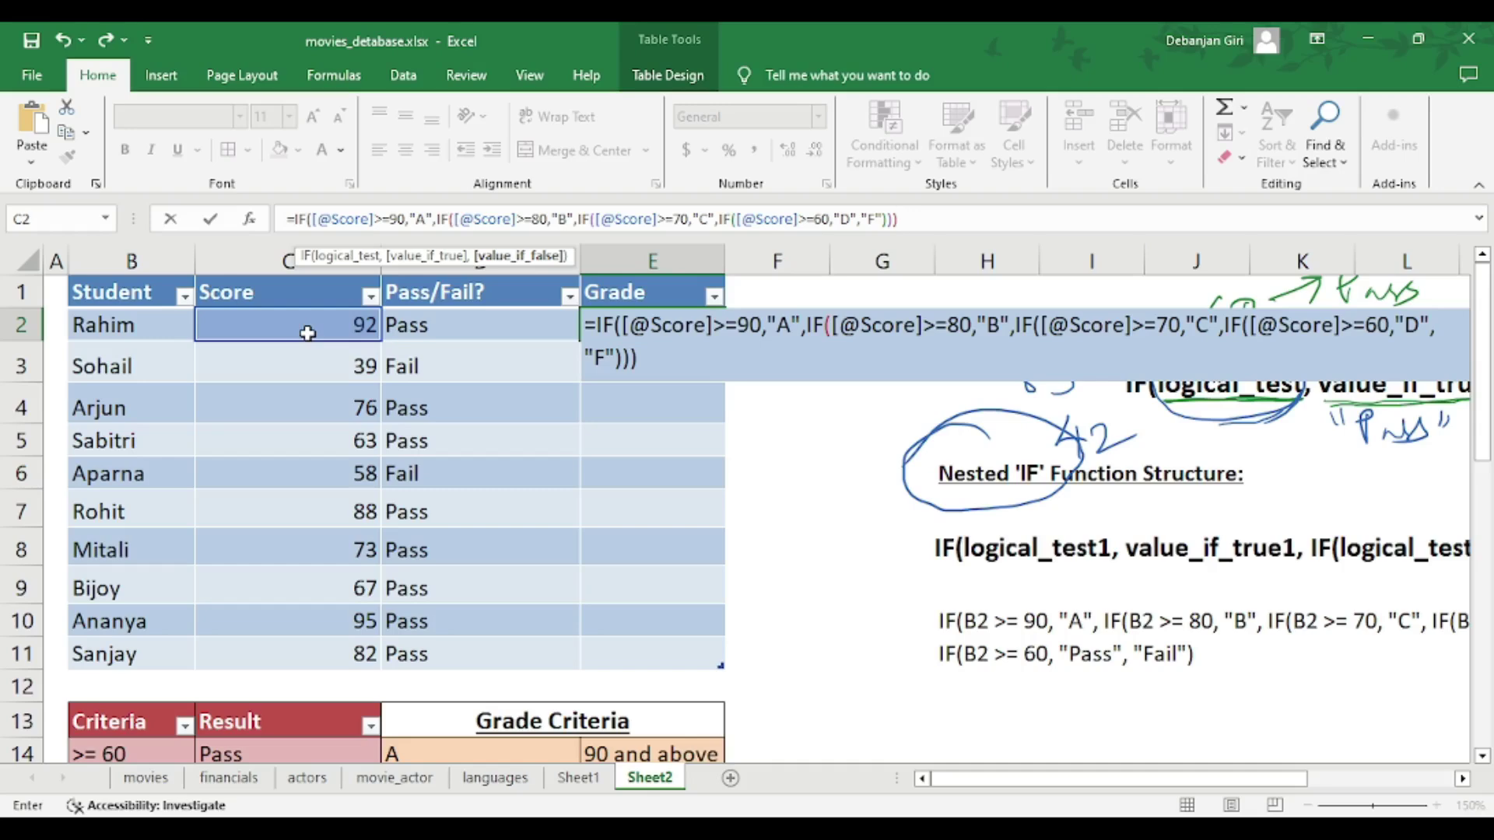
type(")")
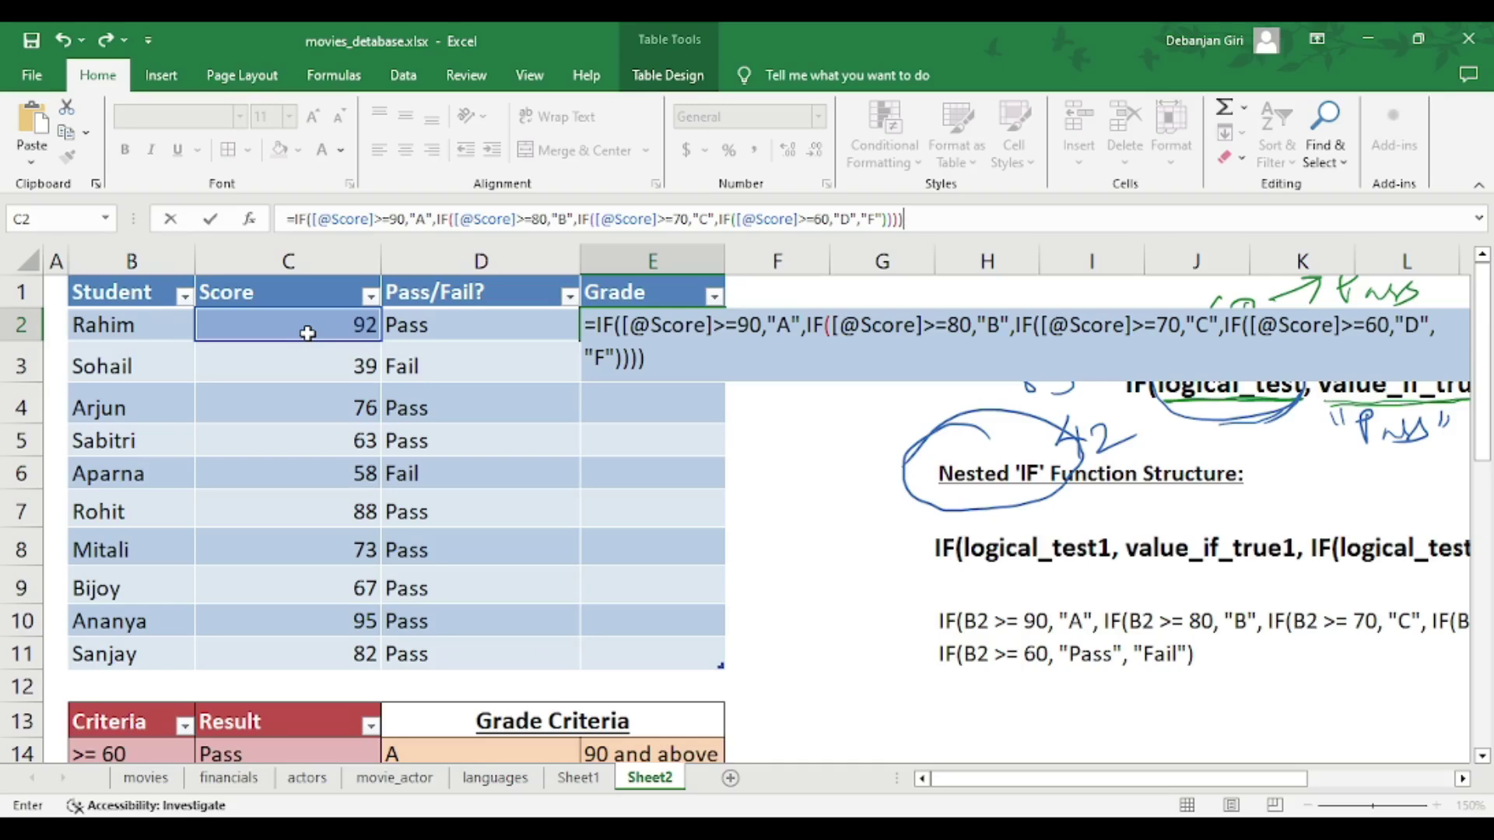
key("Return")
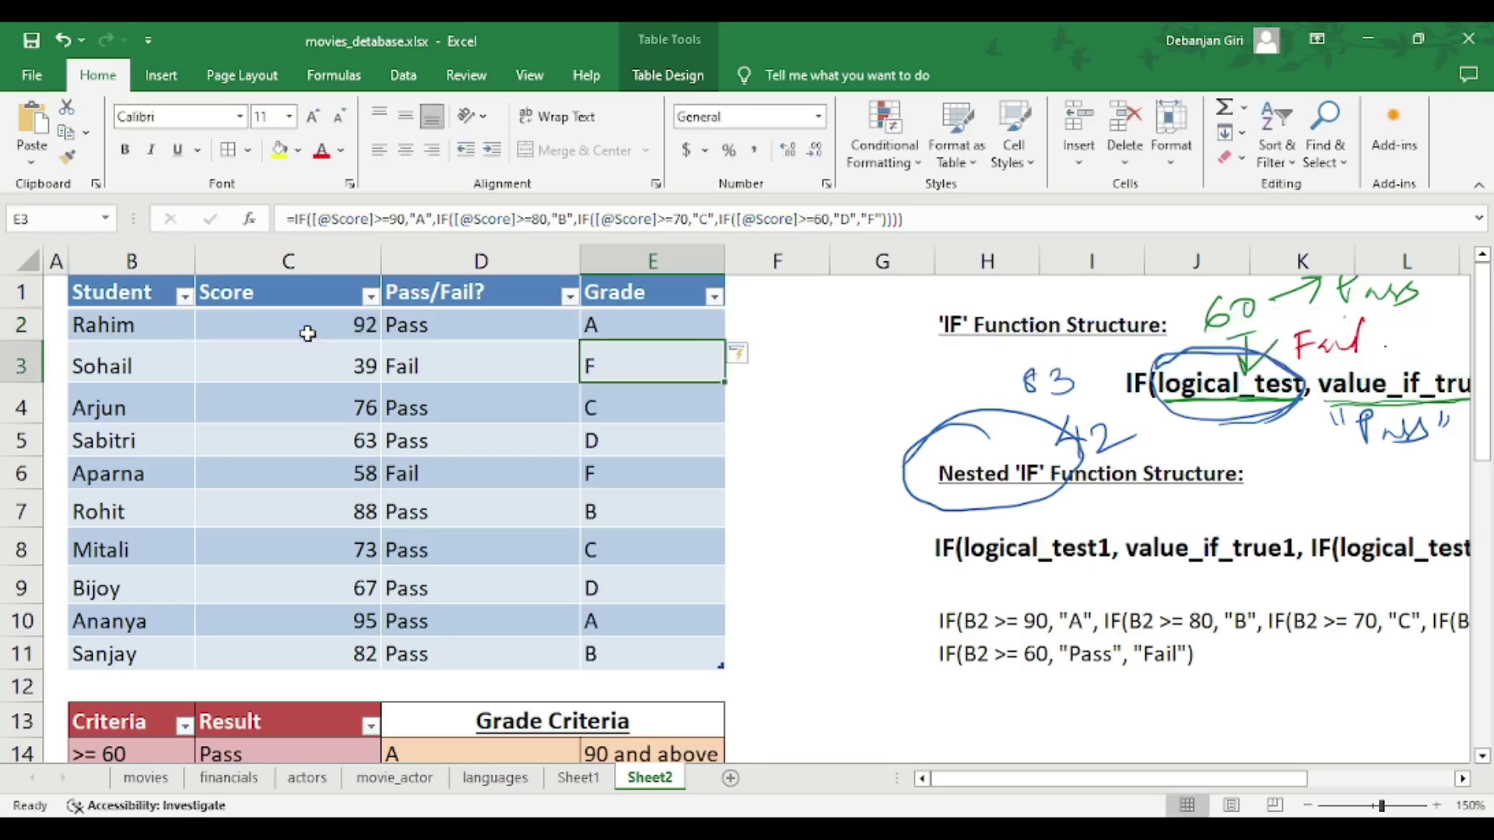
left_click(615, 433)
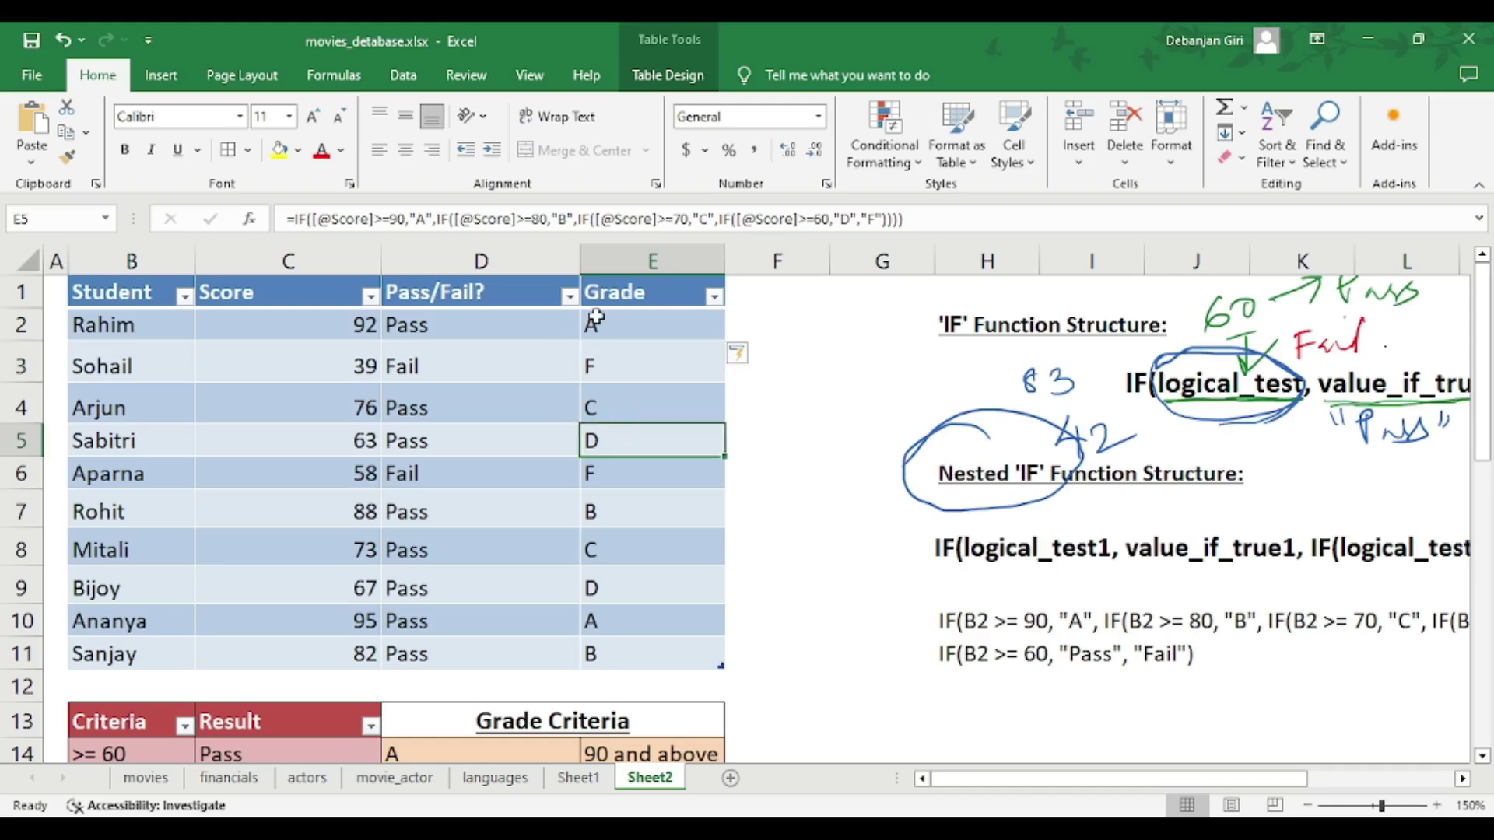
left_click(619, 330)
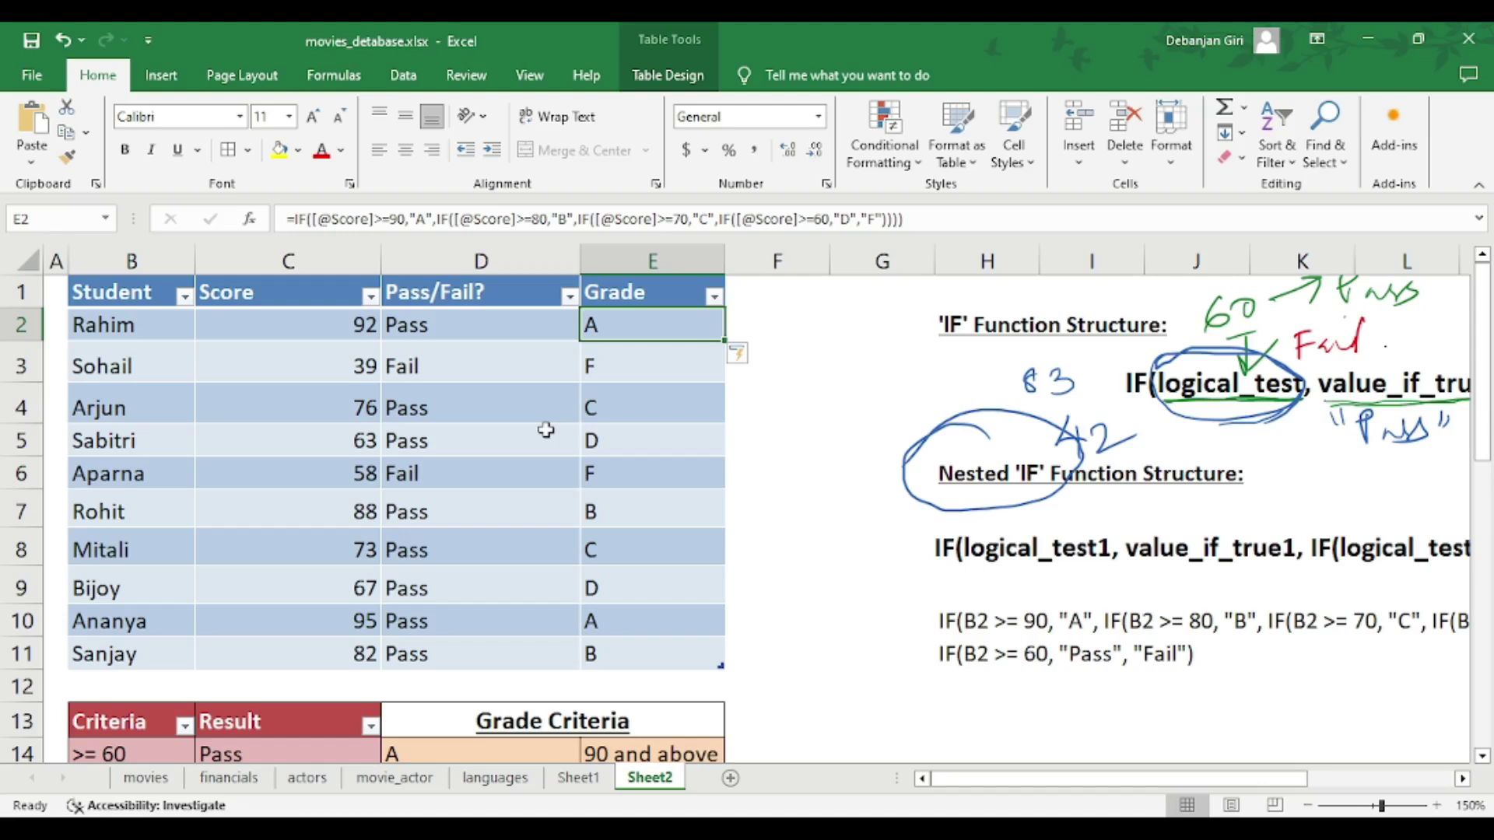
- Switch to the movies sheet and examine the units listed in the unit column
left_click(164, 782)
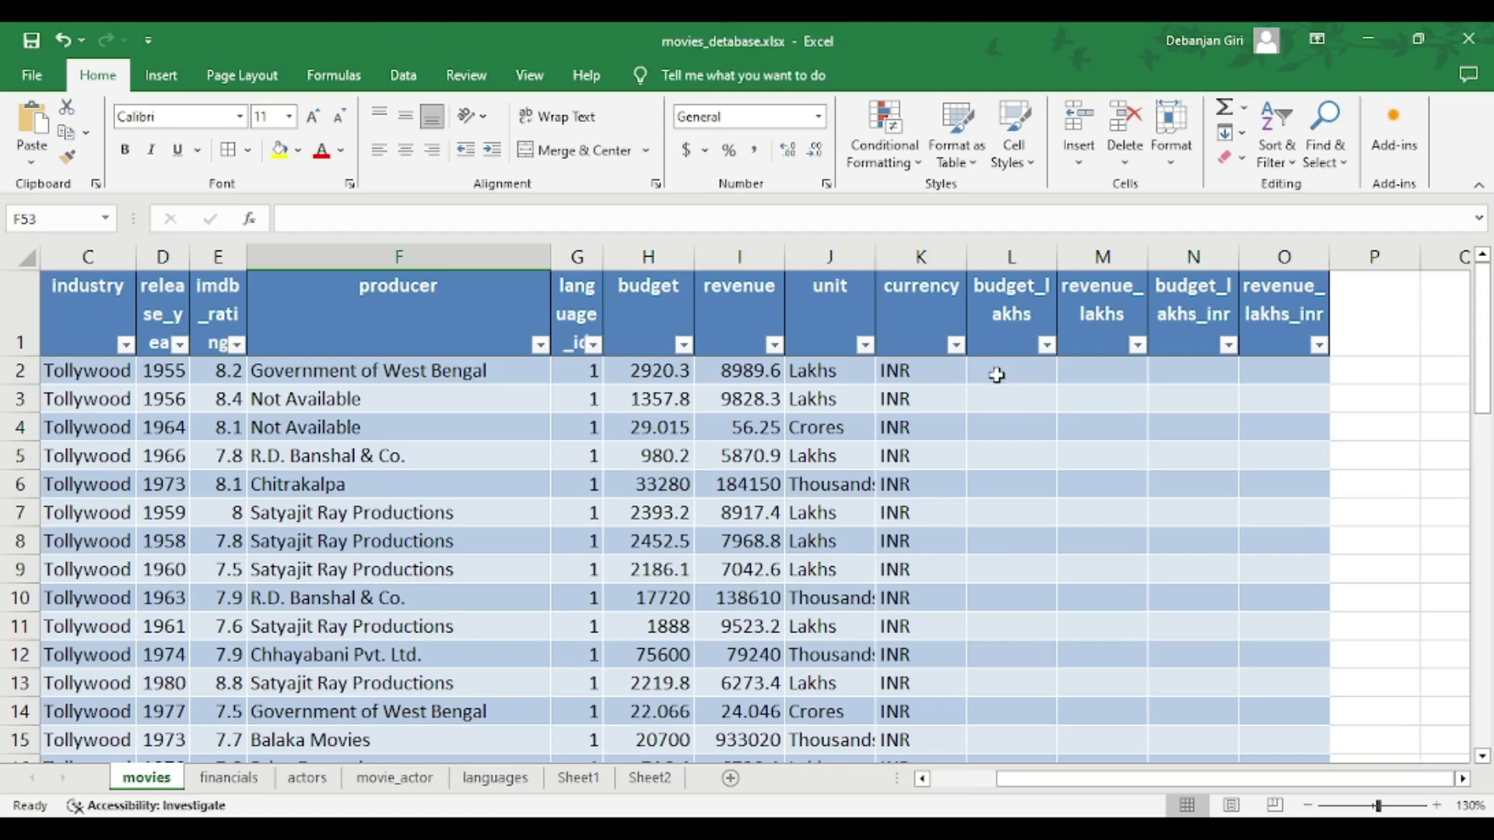
scroll(996, 375, "down", 5)
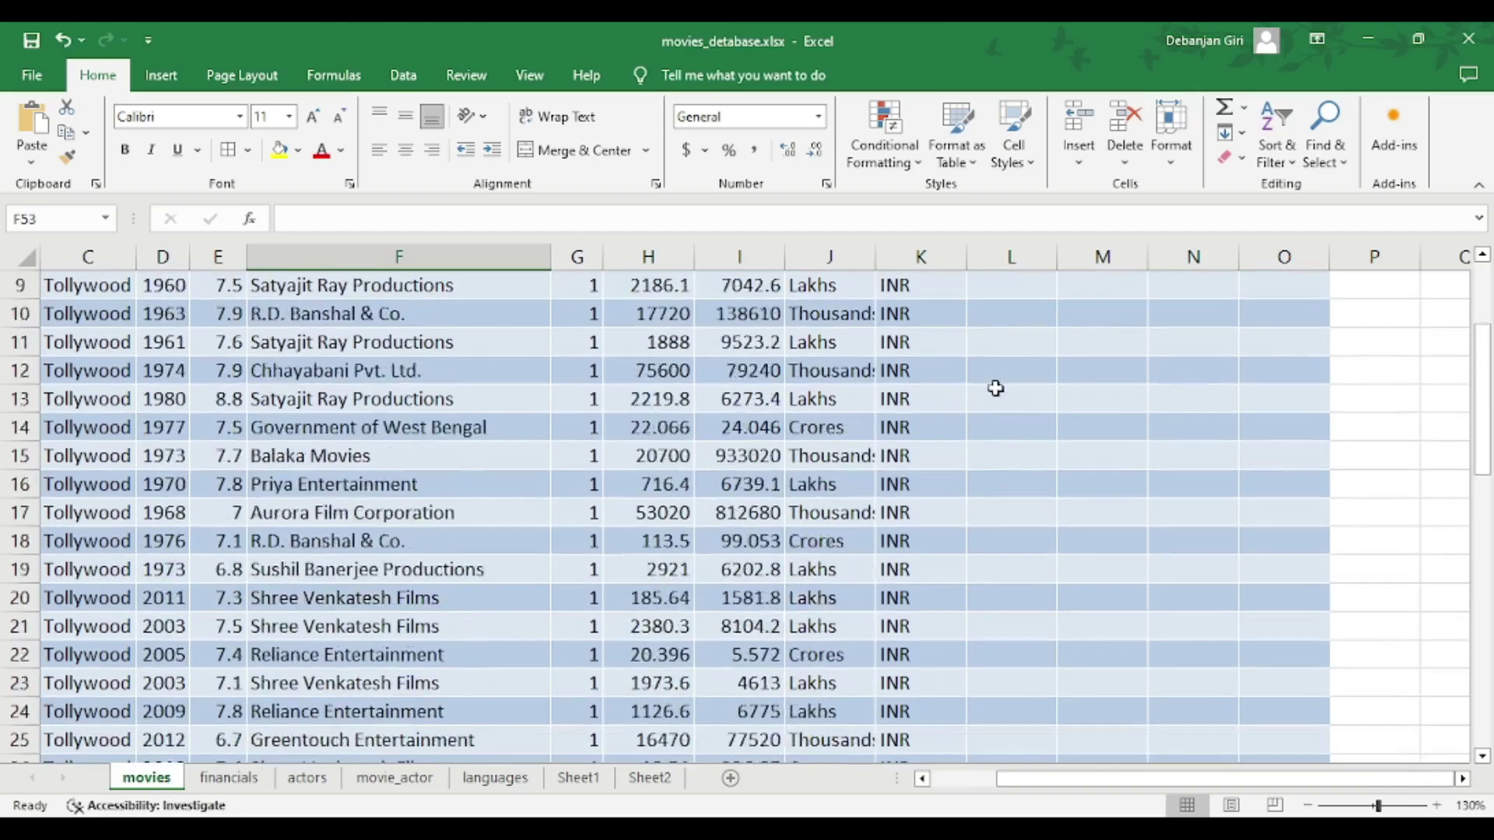
scroll(994, 389, "up", 1)
scroll(994, 399, "up", 4)
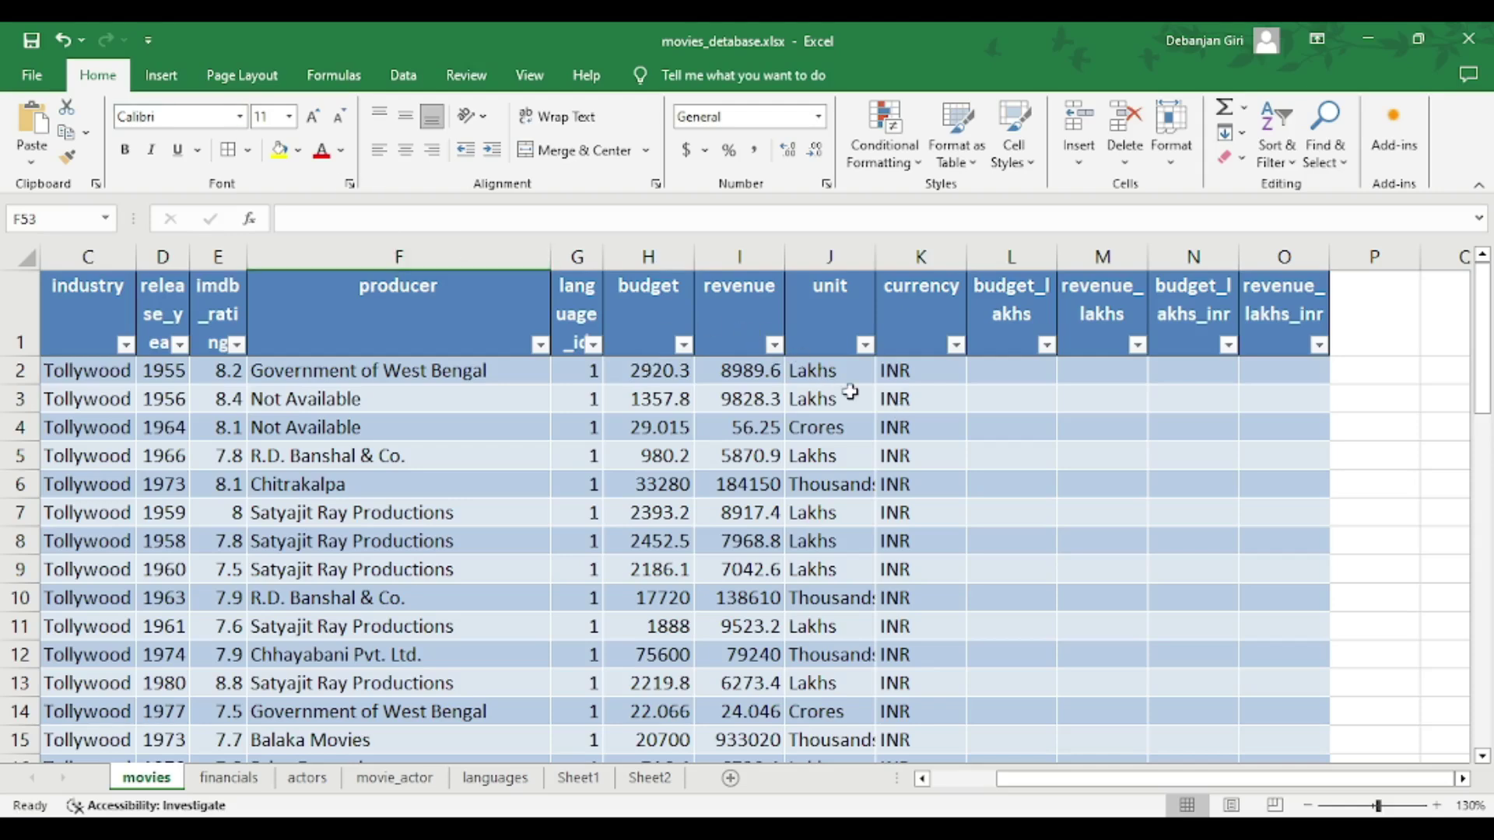
left_click_drag(826, 307, 845, 738)
left_click(1037, 550)
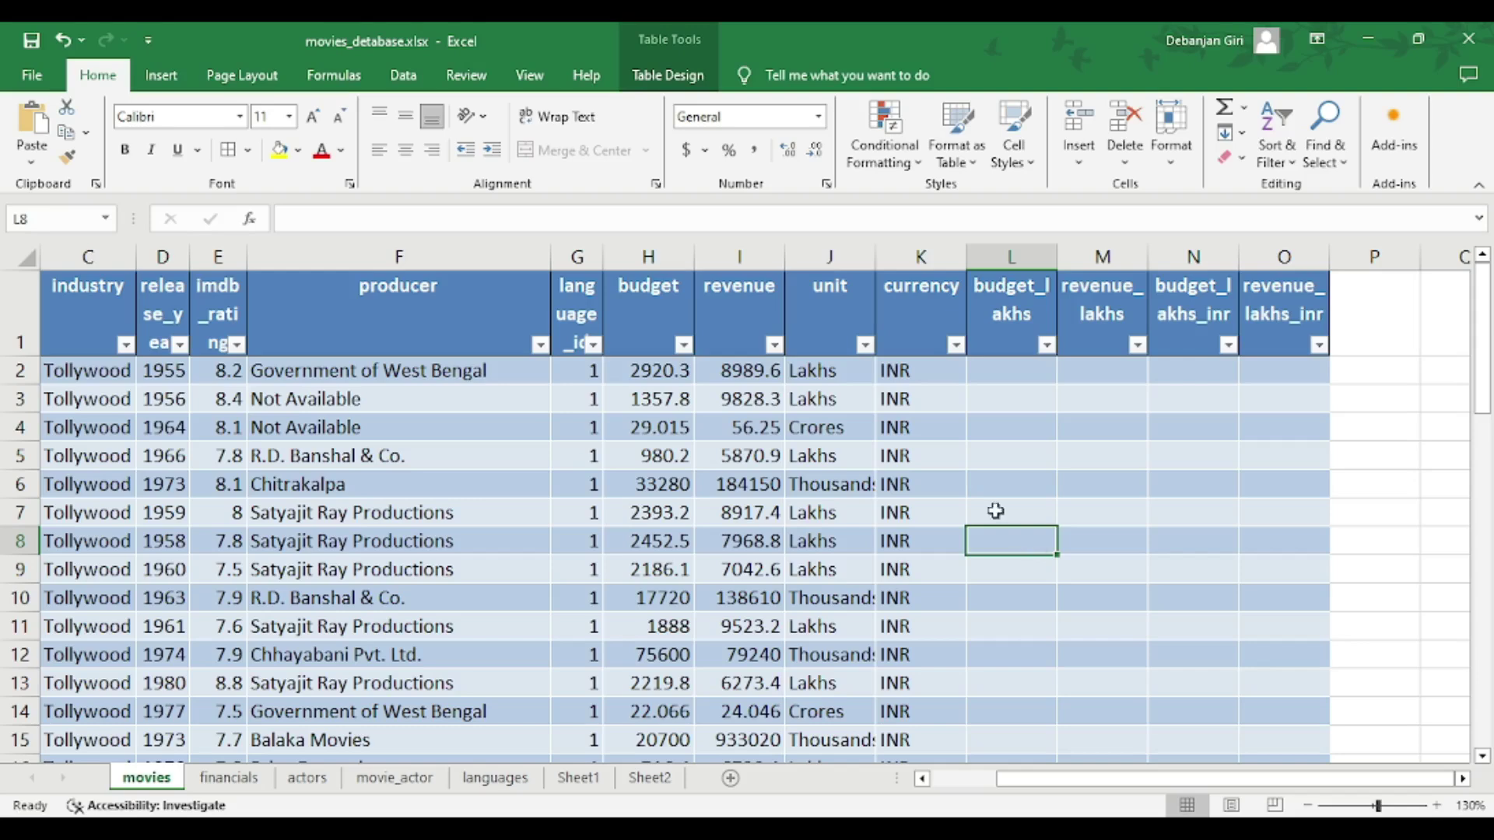
- Examine the currency column of the movies table across the Tollywood and Bollywood rows
left_click_drag(933, 378, 934, 561)
scroll(932, 560, "down", 3)
scroll(933, 560, "down", 3)
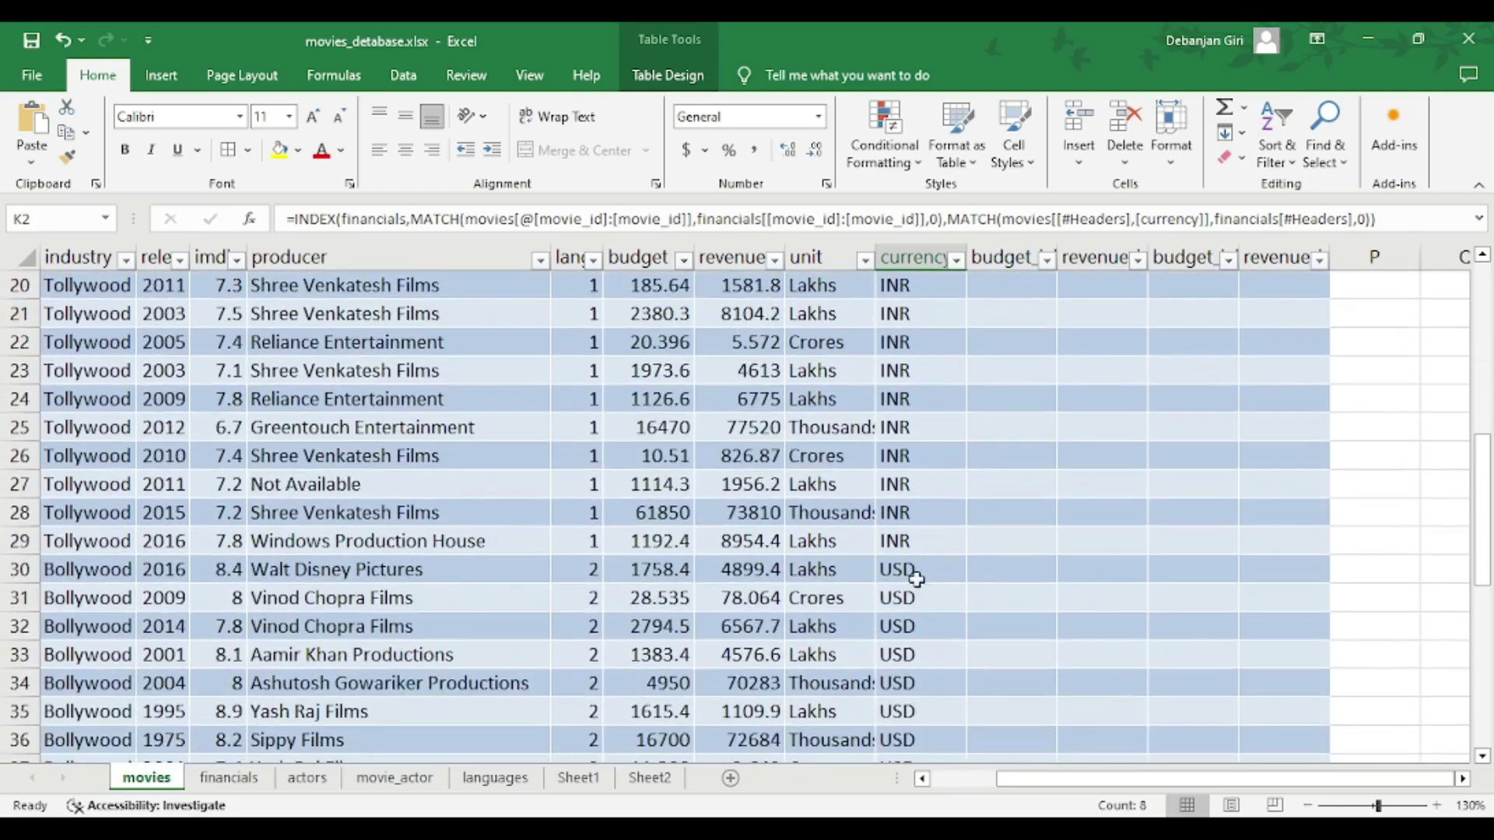
left_click_drag(934, 463, 940, 599)
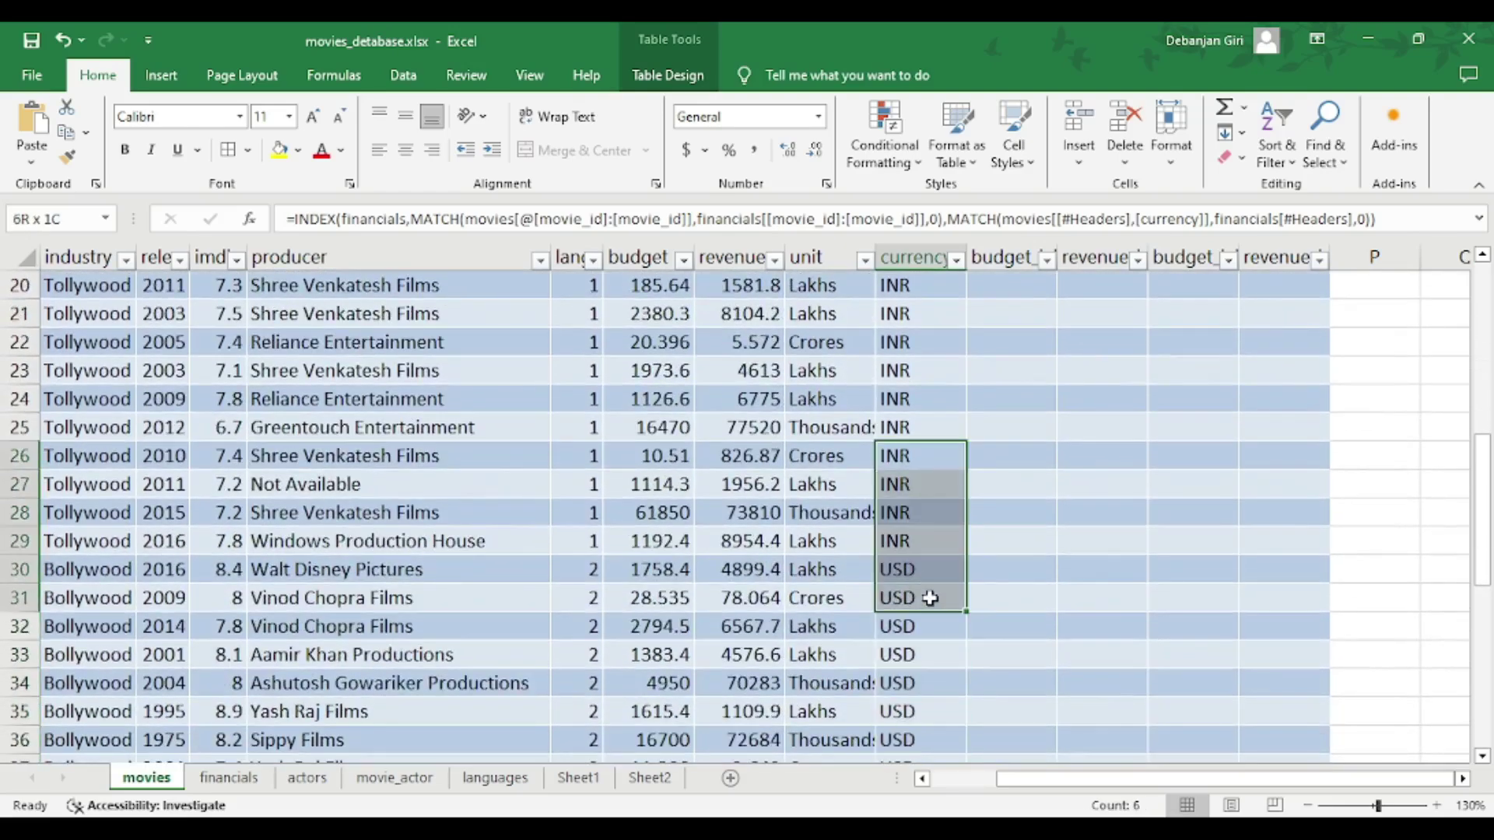
left_click(1062, 595)
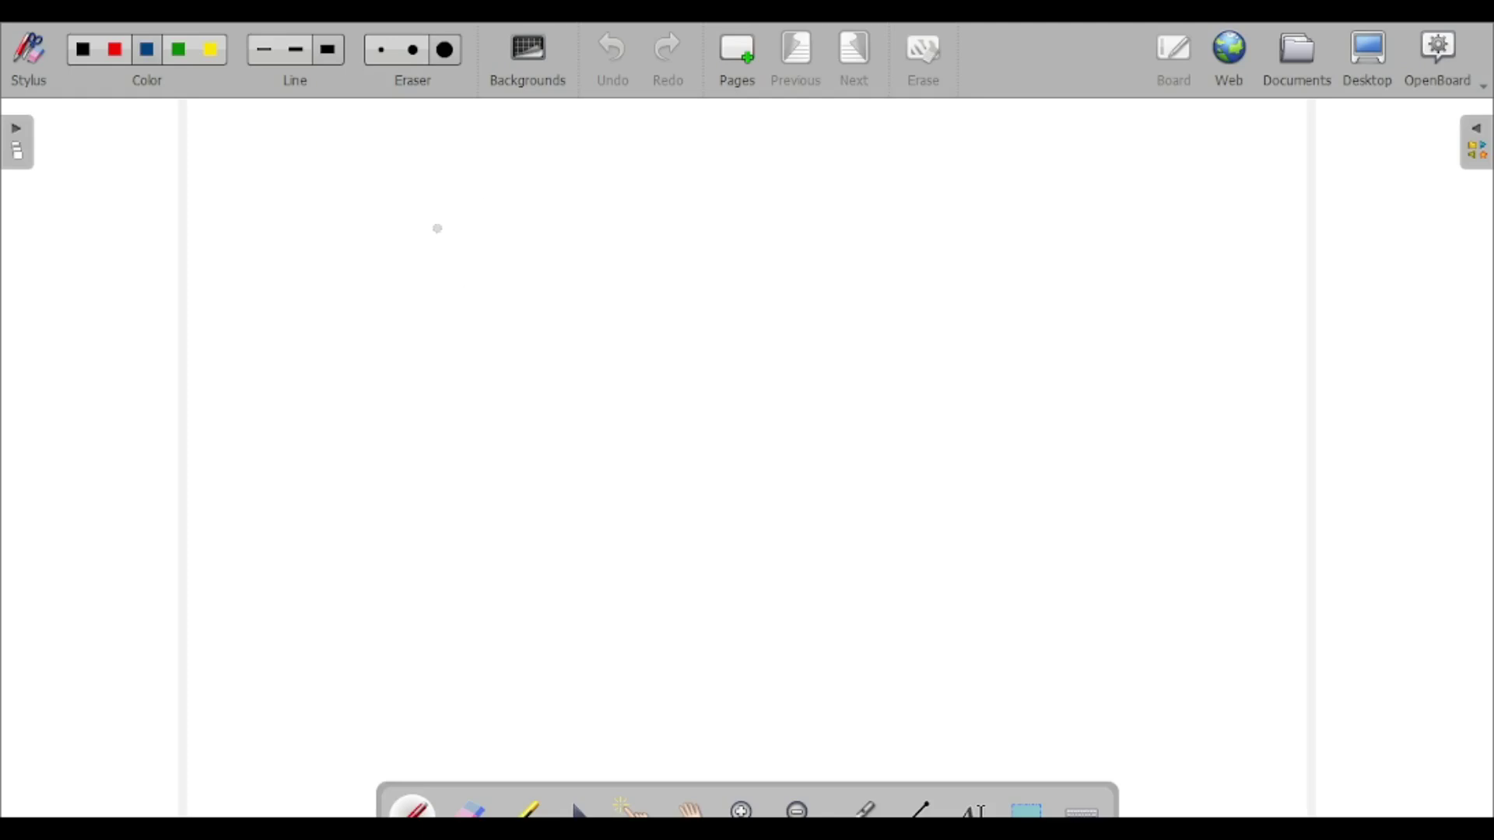
- Switch to the OpenBoard whiteboard and handwrite the conversion of 10 হাজার divided by 100 = 0.1 লক্ষ
mouse_move(437, 227)
left_mouse_down()
mouse_move(440, 259)
mouse_move(465, 225)
mouse_move(536, 233)
mouse_move(577, 204)
mouse_move(589, 223)
mouse_move(659, 177)
left_mouse_up()
left_click(628, 232)
left_click(391, 356)
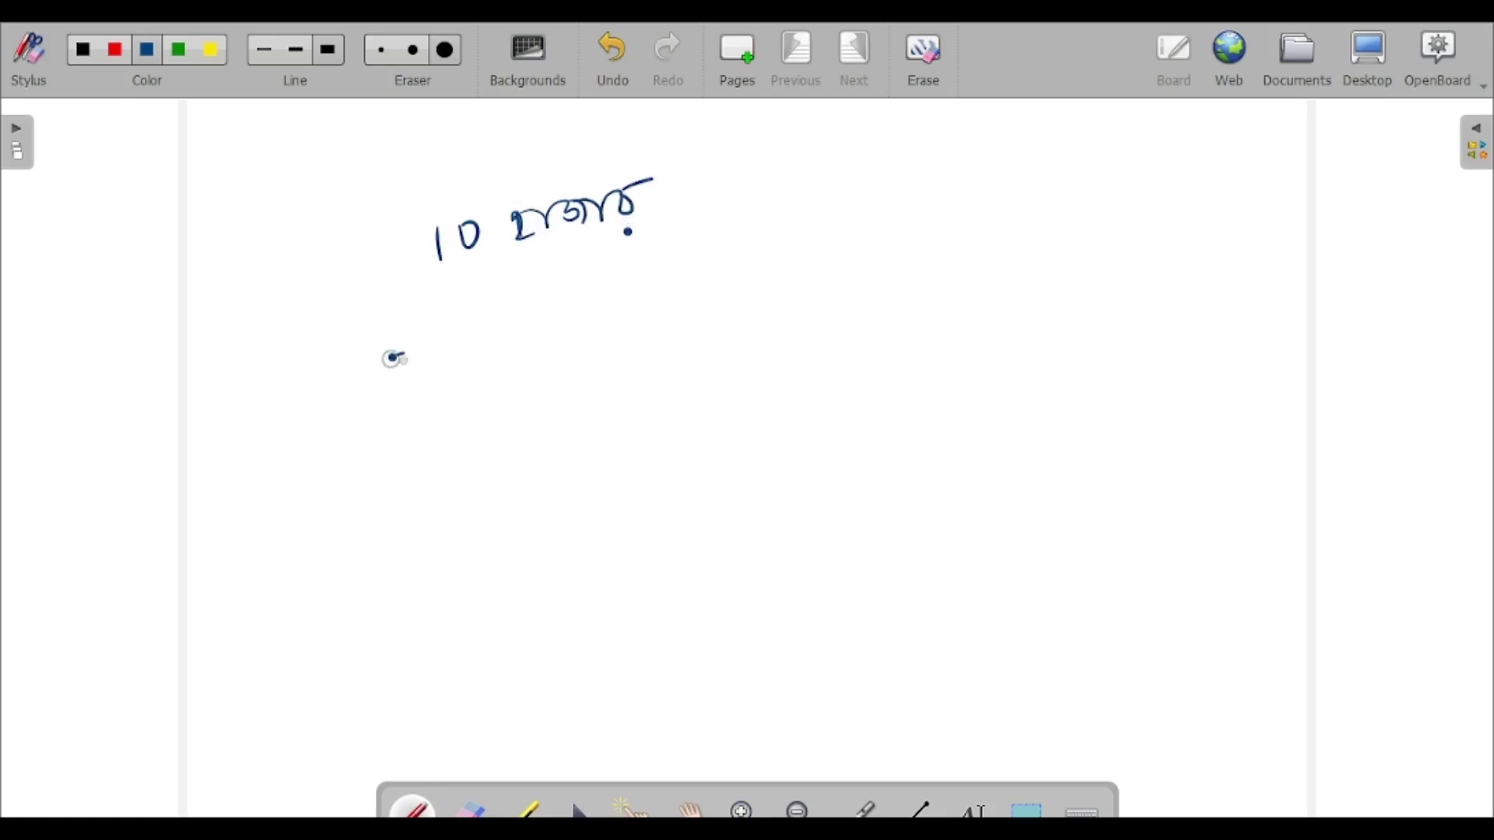
left_click_drag(397, 370, 420, 360)
left_click_drag(396, 284, 487, 258)
mouse_move(411, 309)
left_mouse_down()
mouse_move(498, 295)
mouse_move(473, 360)
mouse_move(484, 341)
mouse_move(527, 354)
mouse_move(599, 327)
mouse_move(621, 300)
mouse_move(651, 321)
mouse_move(678, 312)
left_mouse_up()
left_click(492, 340)
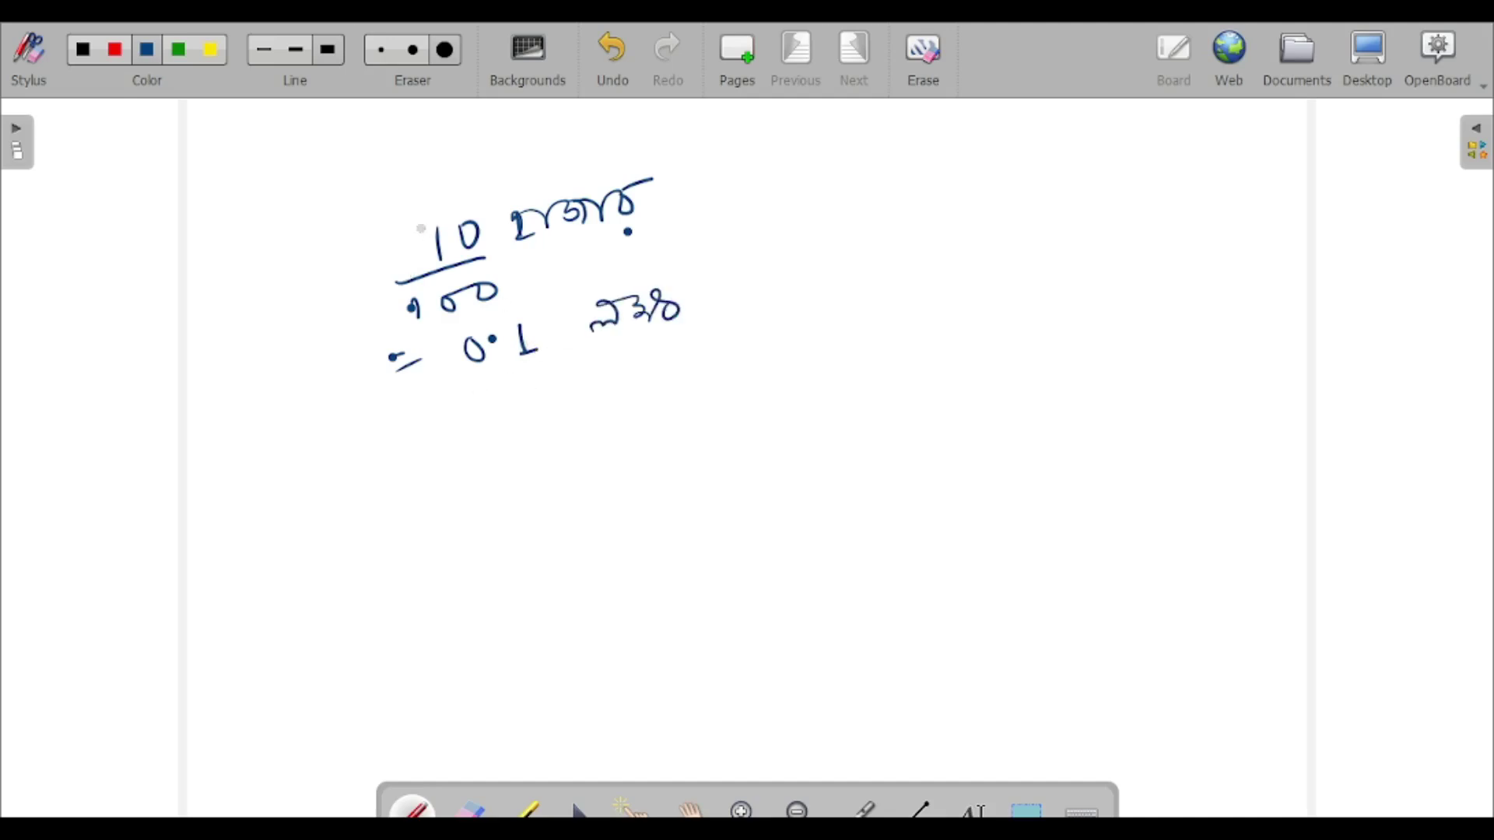
- Strike out the cancelling zeros of 10 and 100, and draw a curved arrow from হাজার to লক্ষ
mouse_move(491, 220)
left_mouse_down()
mouse_move(462, 251)
mouse_move(472, 309)
left_mouse_up()
left_click_drag(648, 220, 683, 267)
mouse_move(671, 248)
left_mouse_down()
mouse_move(677, 270)
mouse_move(702, 267)
left_mouse_up()
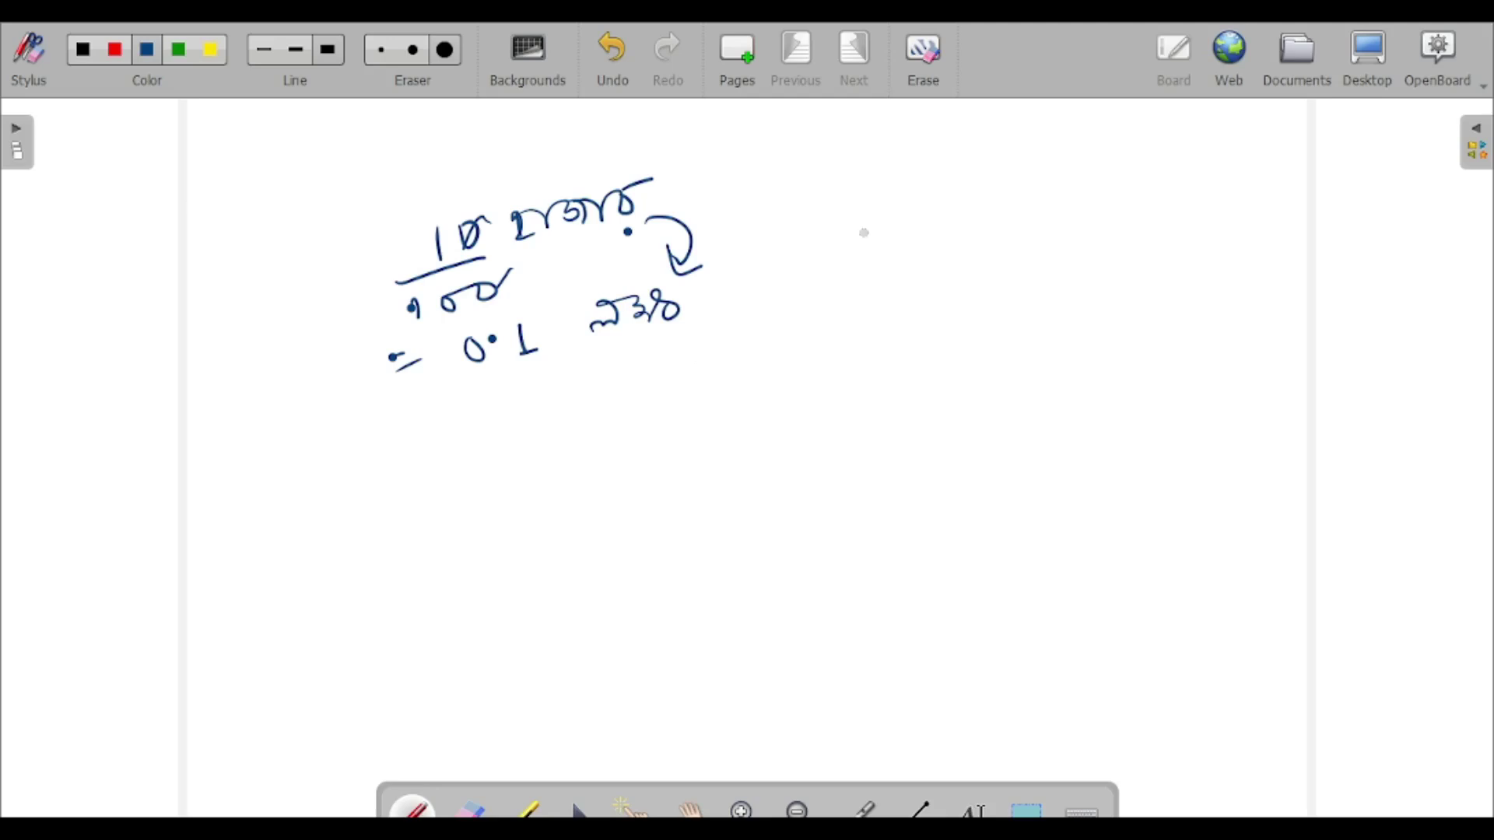
- Handwrite the conversion of 1 কোটি with an arrow marked × 100 leading to 100 লক্ষ
mouse_move(893, 165)
left_mouse_down()
mouse_move(893, 189)
mouse_move(952, 201)
mouse_move(1000, 165)
mouse_move(1066, 147)
mouse_move(1060, 188)
mouse_move(1083, 159)
left_mouse_up()
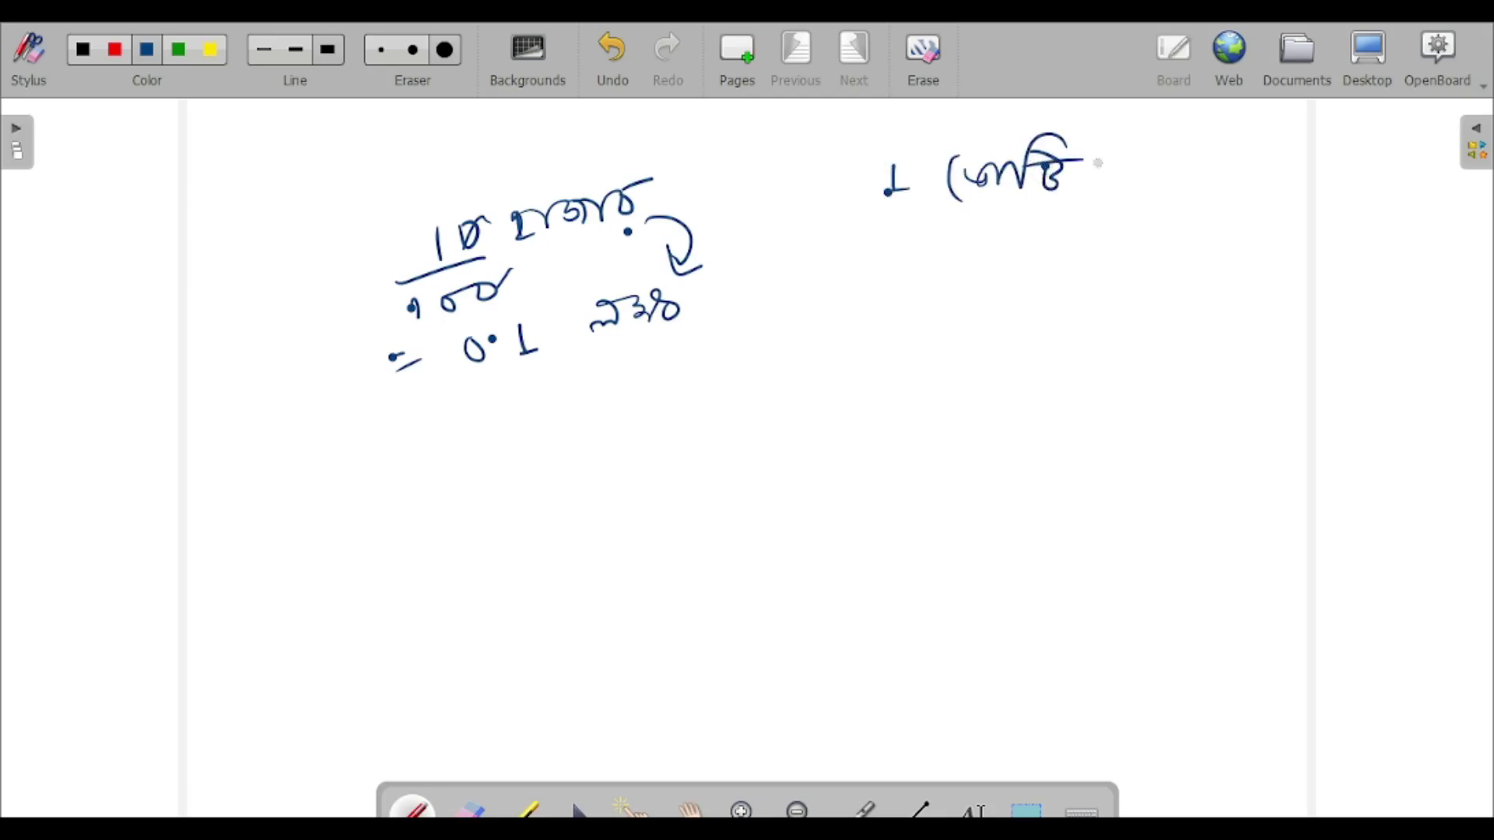
mouse_move(950, 212)
left_mouse_down()
mouse_move(957, 272)
mouse_move(1026, 248)
mouse_move(1004, 249)
left_mouse_up()
left_click_drag(1093, 219, 1118, 219)
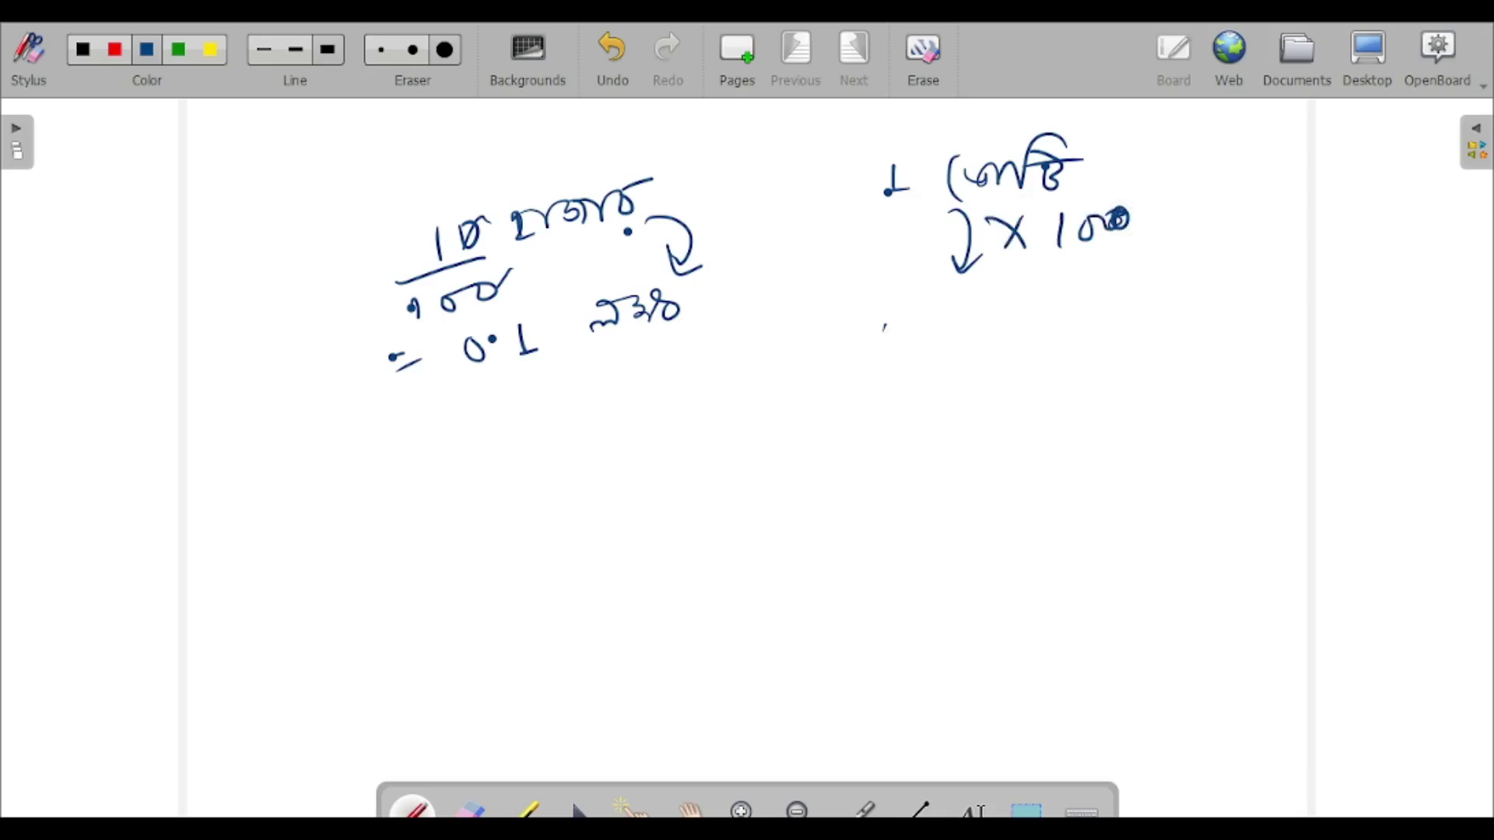
left_click_drag(884, 319, 885, 356)
mouse_move(922, 331)
left_mouse_down()
mouse_move(910, 336)
mouse_move(965, 347)
mouse_move(962, 330)
mouse_move(1017, 336)
mouse_move(1011, 319)
mouse_move(1110, 337)
left_mouse_up()
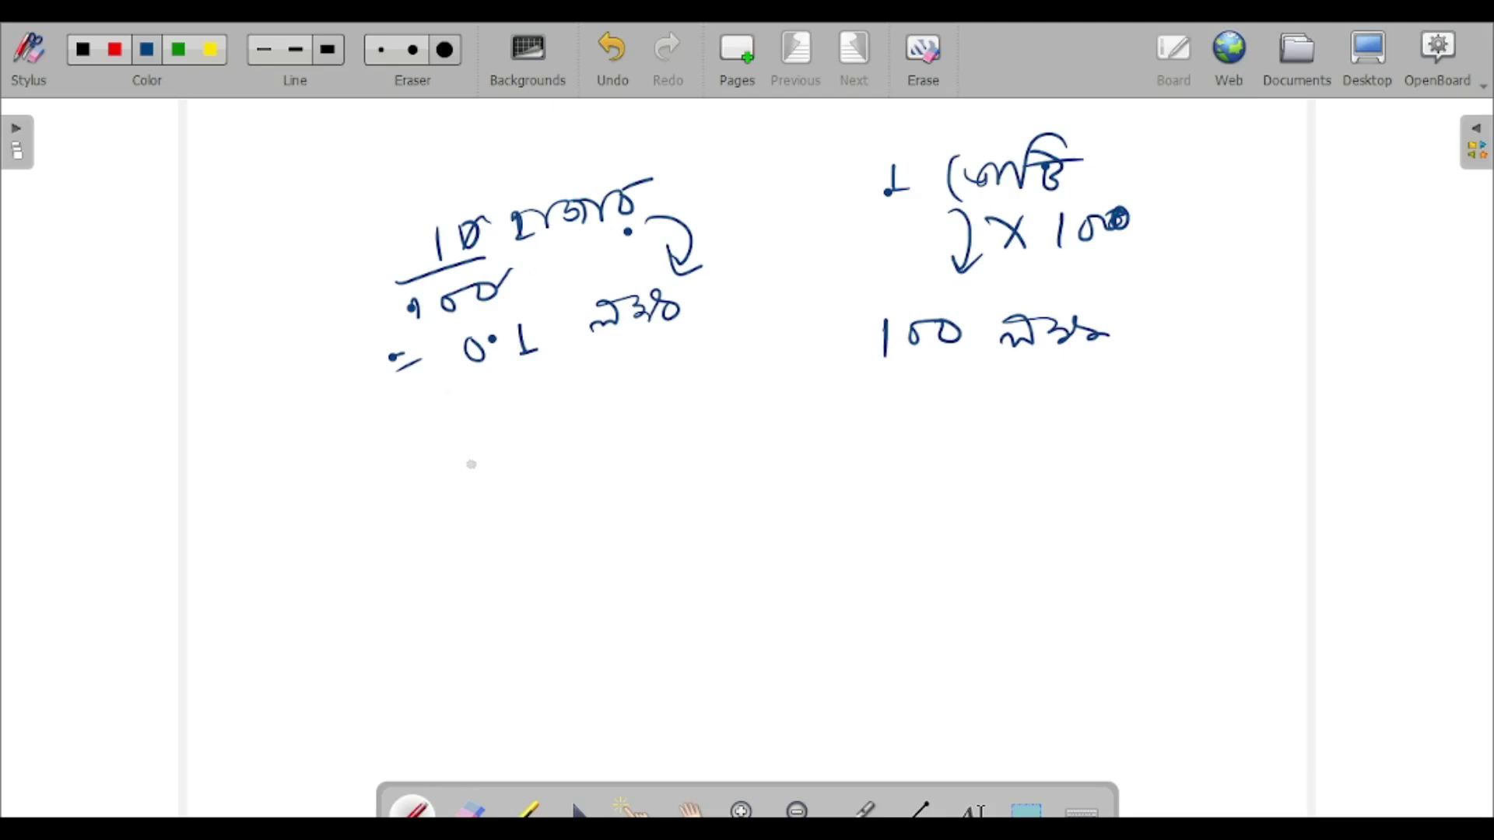
- Handwrite two more lines of notes below the thousand and crore conversion examples
mouse_move(466, 462)
left_mouse_down()
mouse_move(492, 483)
mouse_move(558, 459)
mouse_move(591, 473)
left_mouse_up()
left_click(590, 474)
mouse_move(629, 400)
left_mouse_down()
mouse_move(602, 490)
mouse_move(704, 453)
mouse_move(796, 440)
mouse_move(818, 452)
left_mouse_up()
mouse_move(846, 452)
left_mouse_down()
mouse_move(902, 421)
mouse_move(944, 445)
mouse_move(971, 410)
left_mouse_up()
left_click_drag(486, 568, 482, 600)
mouse_move(504, 590)
left_mouse_down()
mouse_move(541, 591)
mouse_move(495, 562)
mouse_move(602, 537)
mouse_move(548, 543)
mouse_move(624, 580)
mouse_move(599, 591)
left_mouse_up()
left_click(507, 578)
left_click(538, 563)
left_click_drag(653, 546, 656, 577)
mouse_move(675, 572)
left_mouse_down()
mouse_move(700, 550)
mouse_move(821, 539)
left_mouse_up()
mouse_move(799, 554)
left_mouse_down()
mouse_move(946, 535)
mouse_move(972, 498)
left_mouse_up()
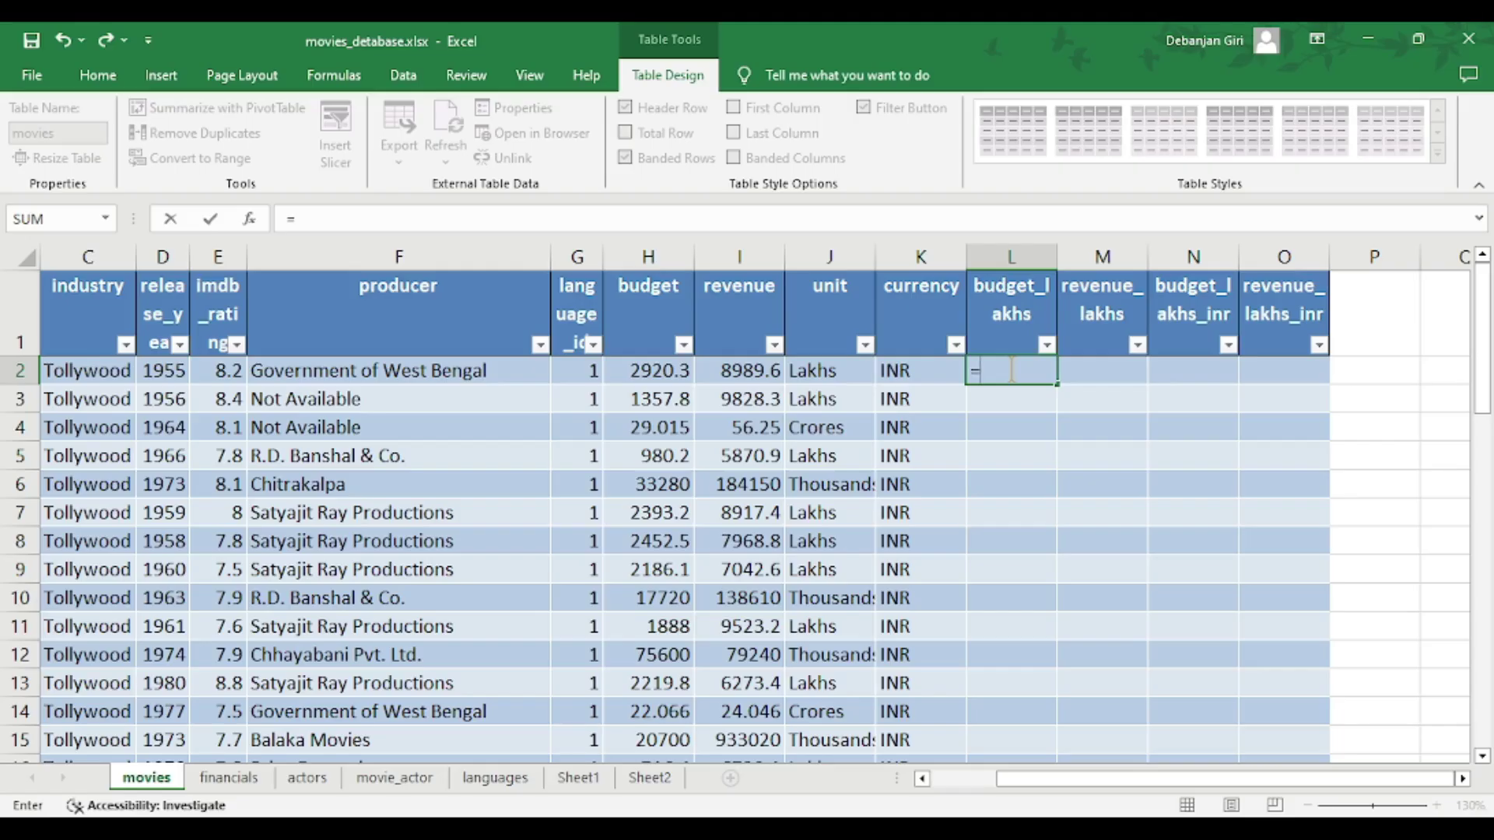
- In the first budget_lakhs cell, begin an IF formula that multiplies the row's budget by 100 when its unit is "Crores"
type("IF(")
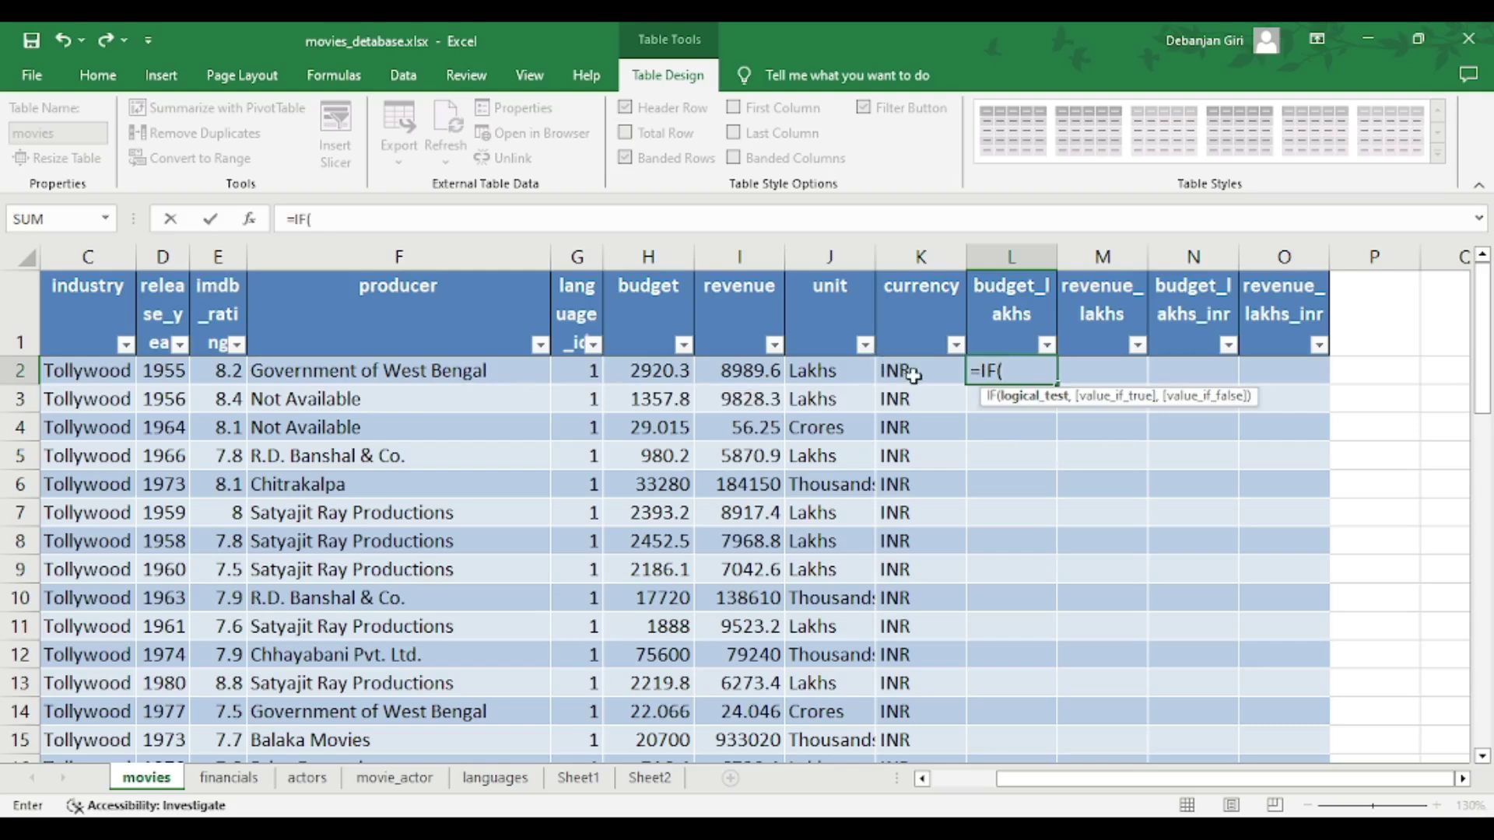
left_click(835, 379)
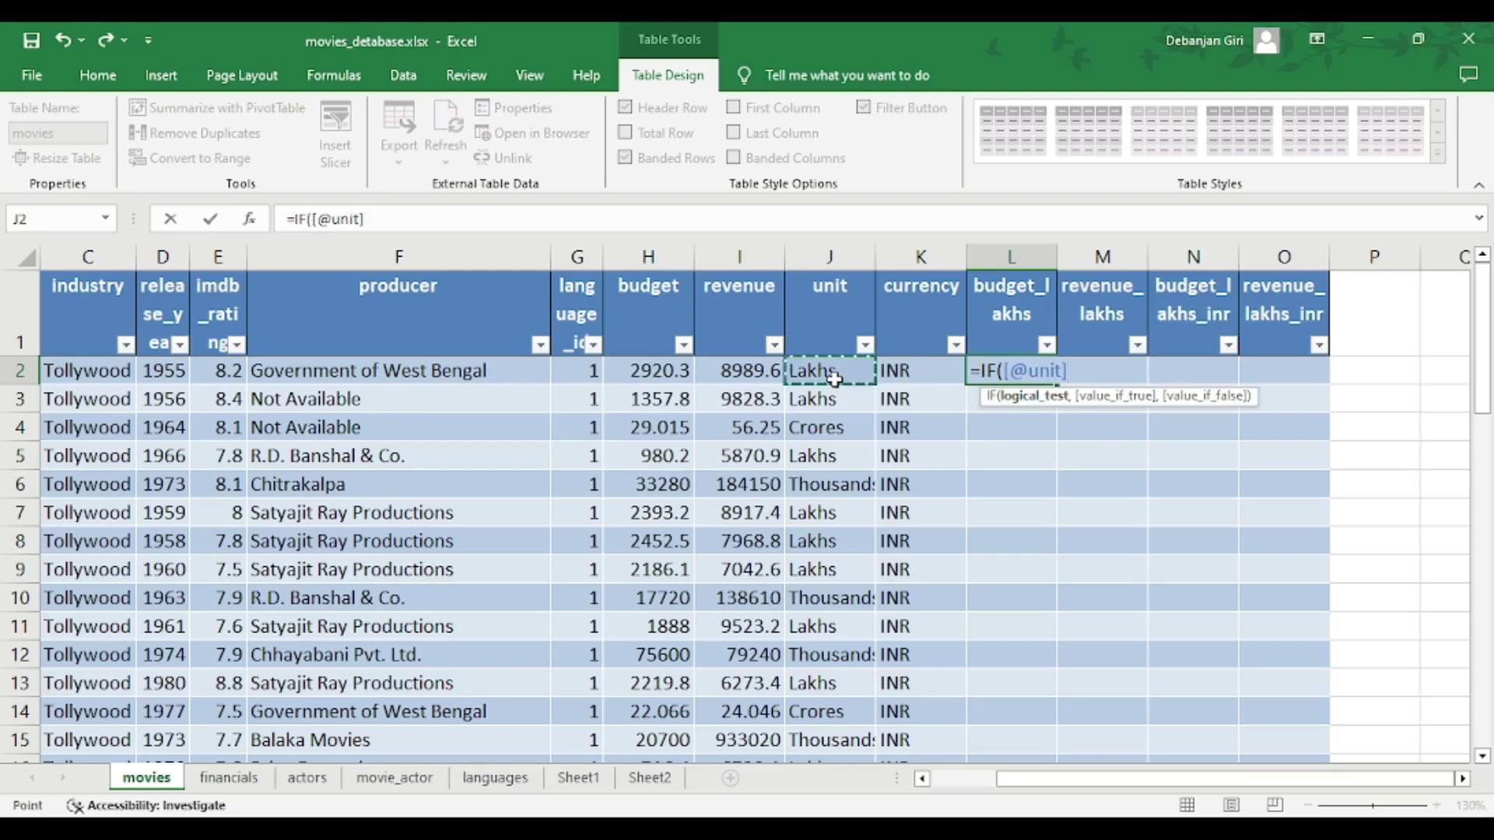
type("=")
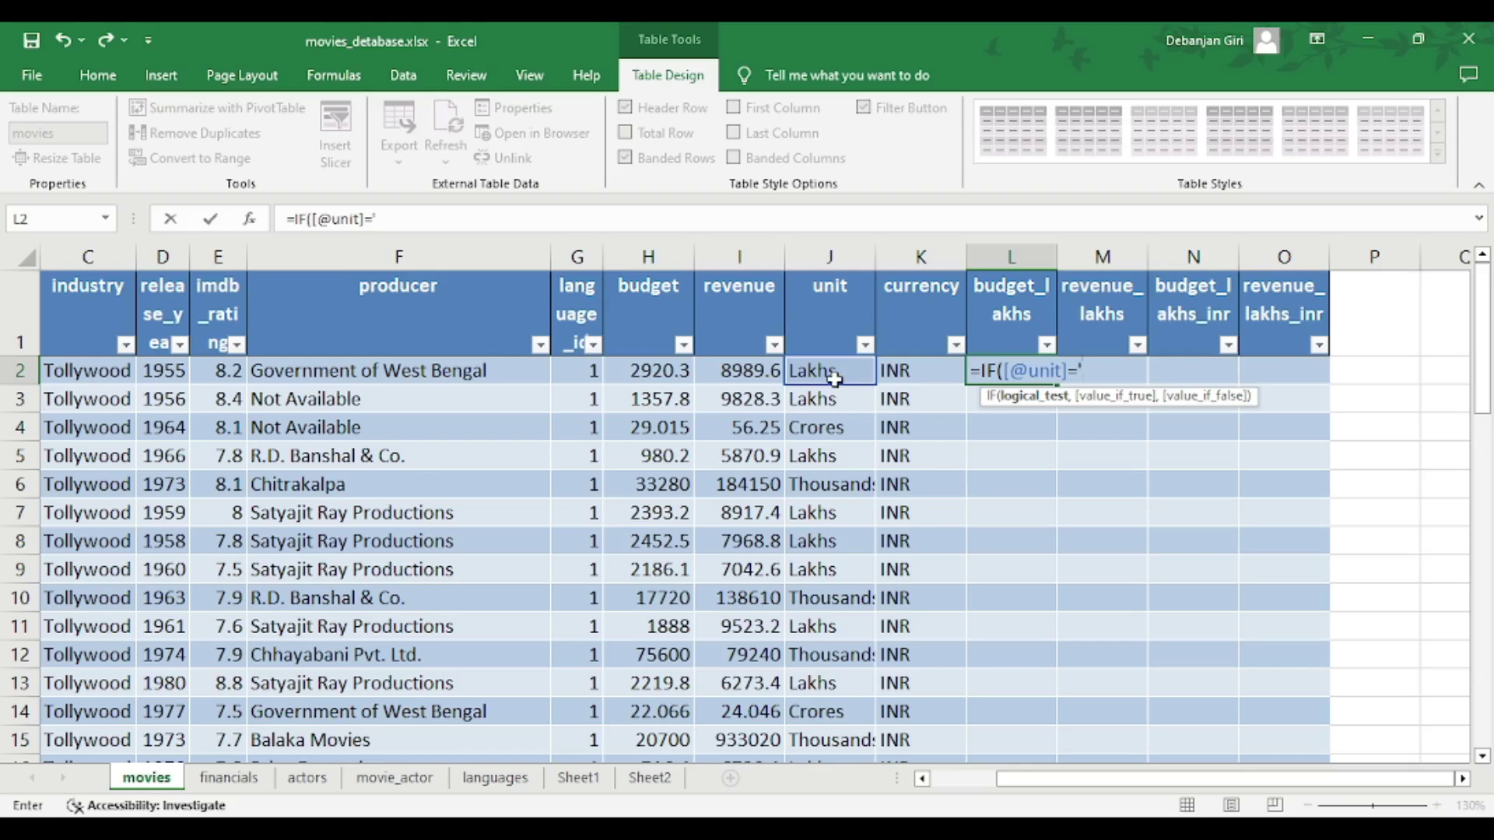
type("\"Crores,")
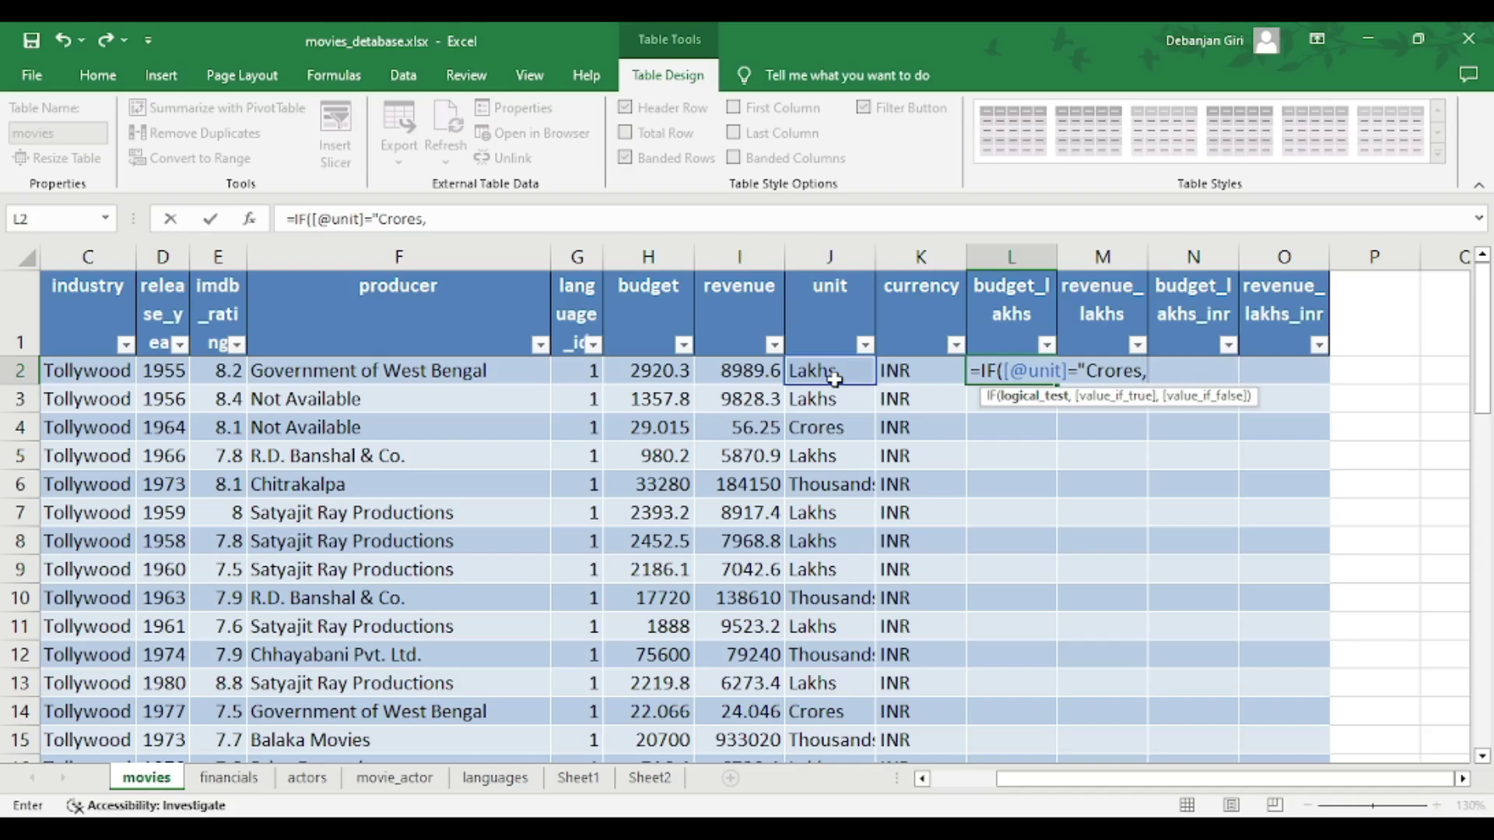
key("BackSpace")
type("\",")
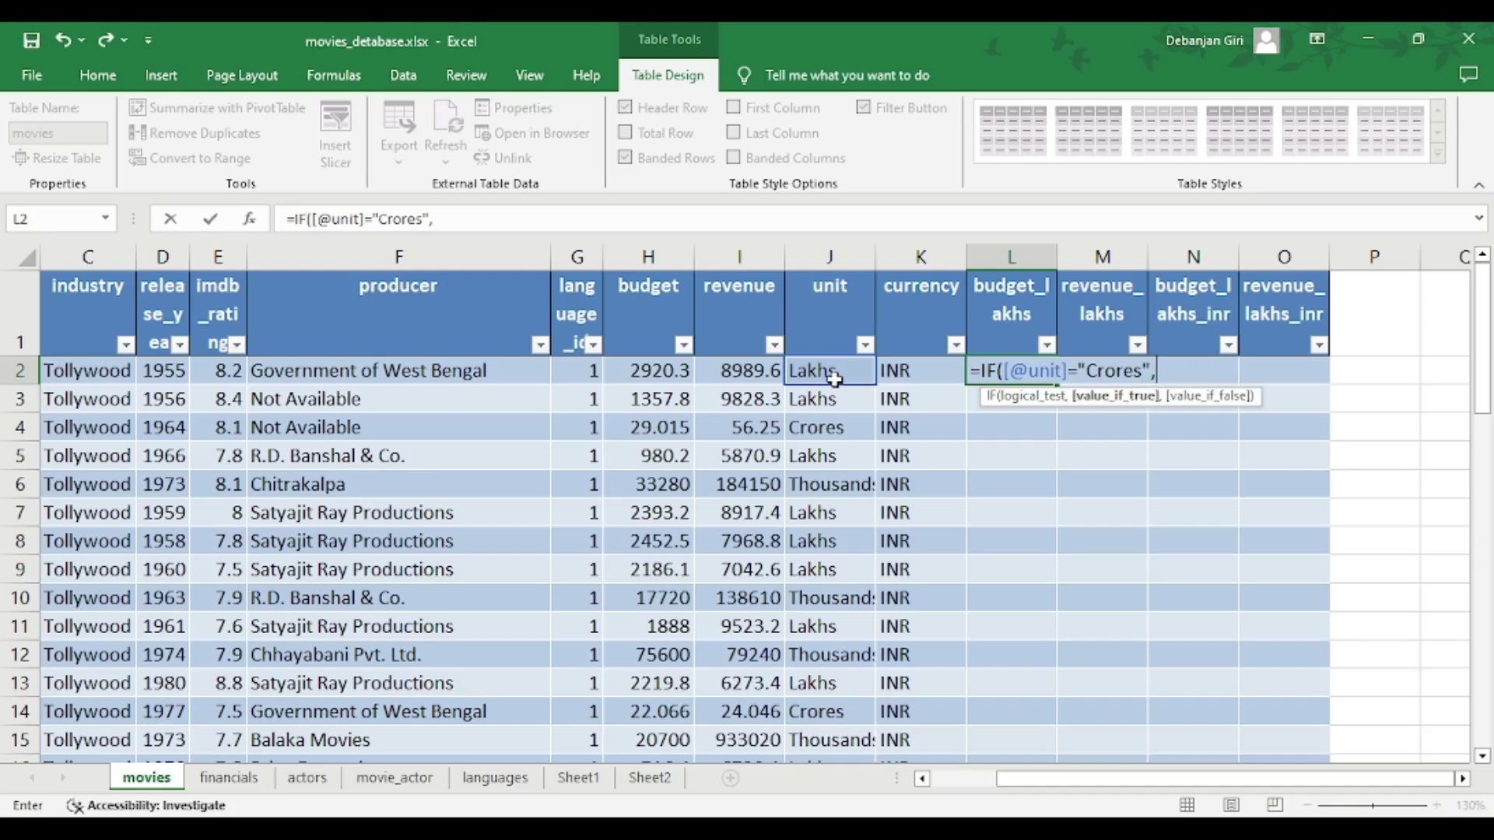
left_click(650, 369)
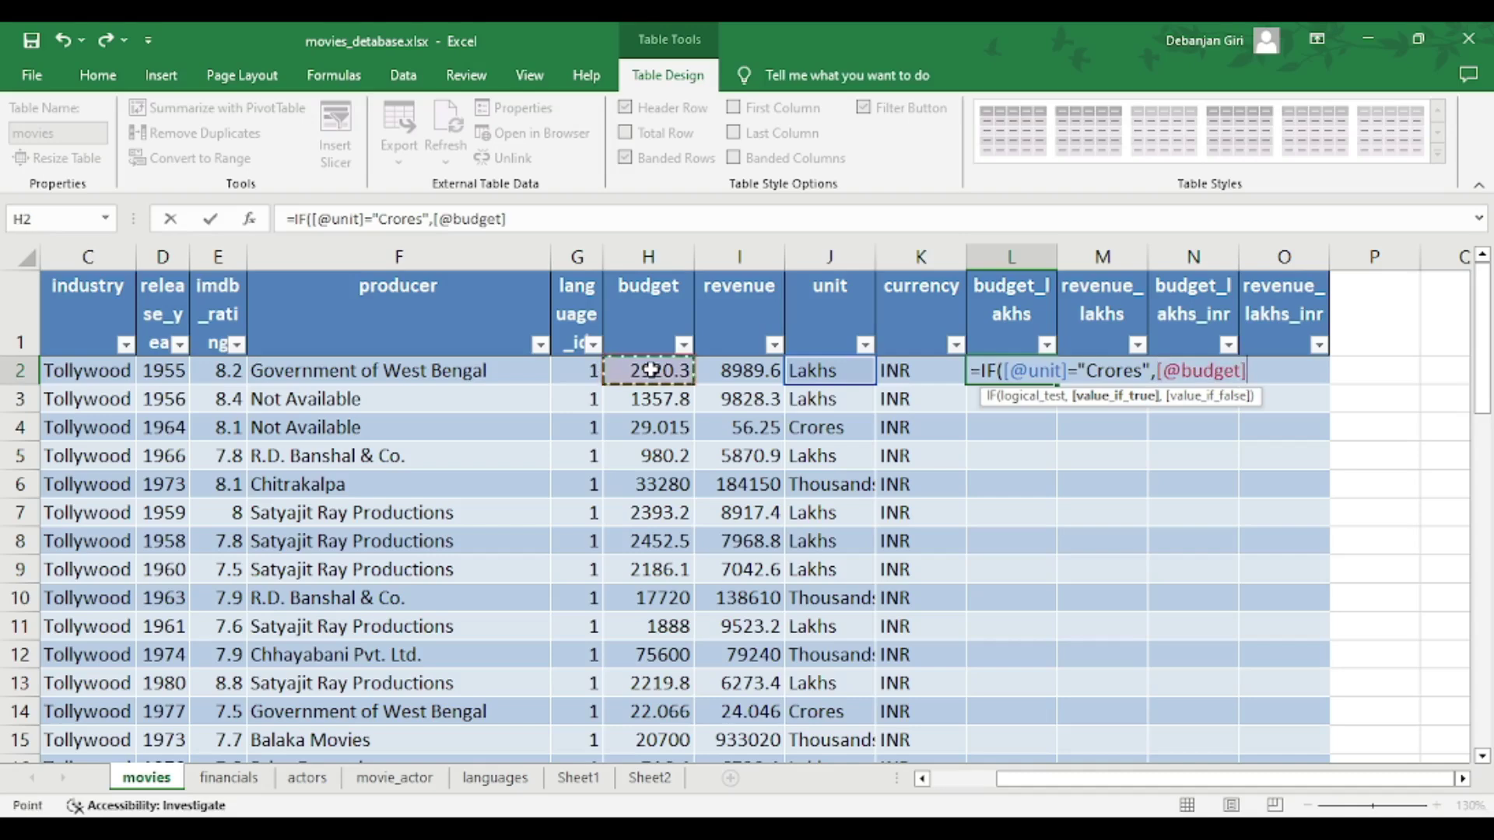
type("8")
key("BackSpace")
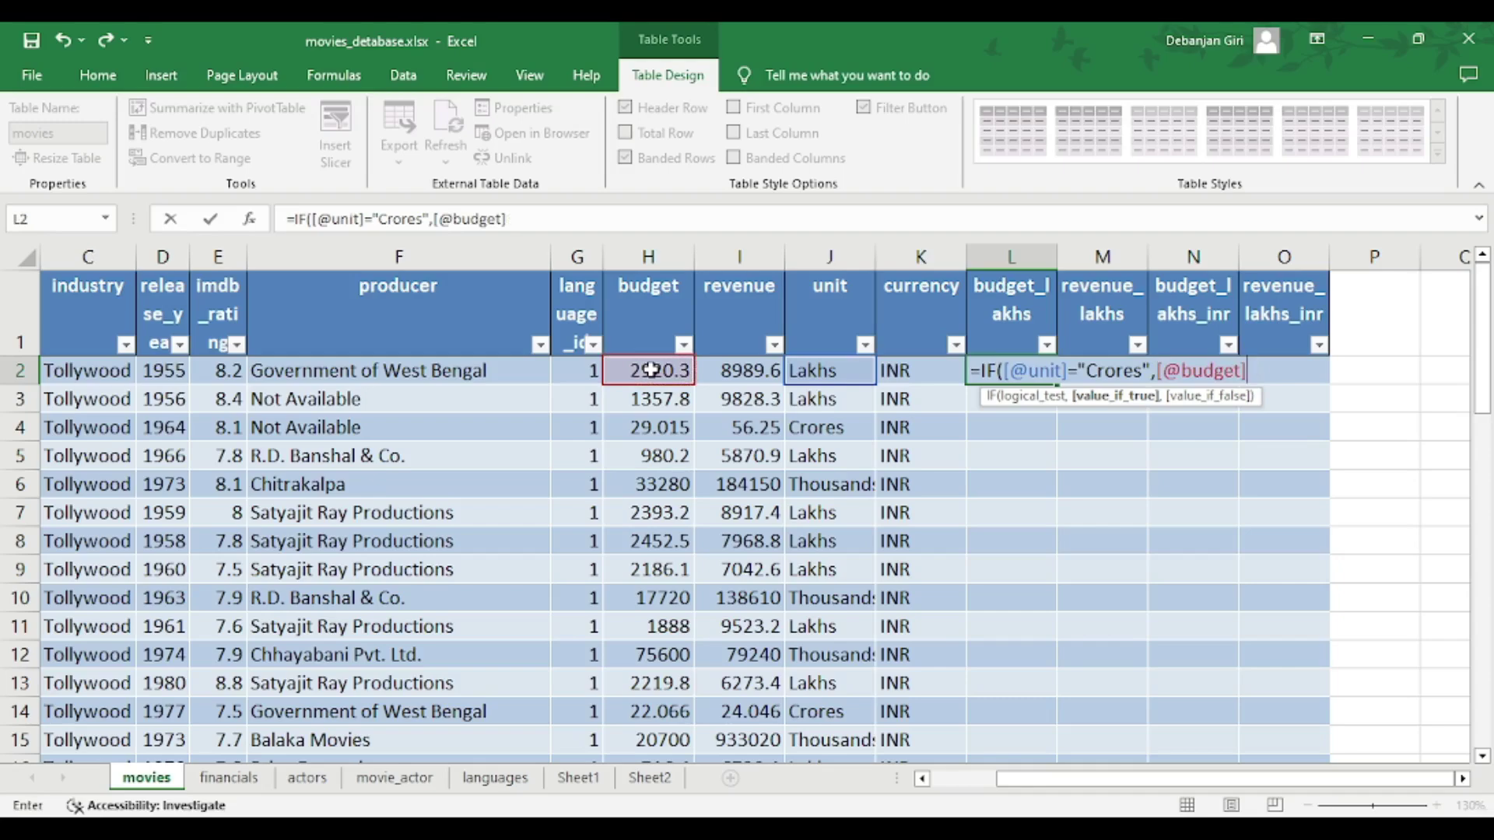
type("*100,")
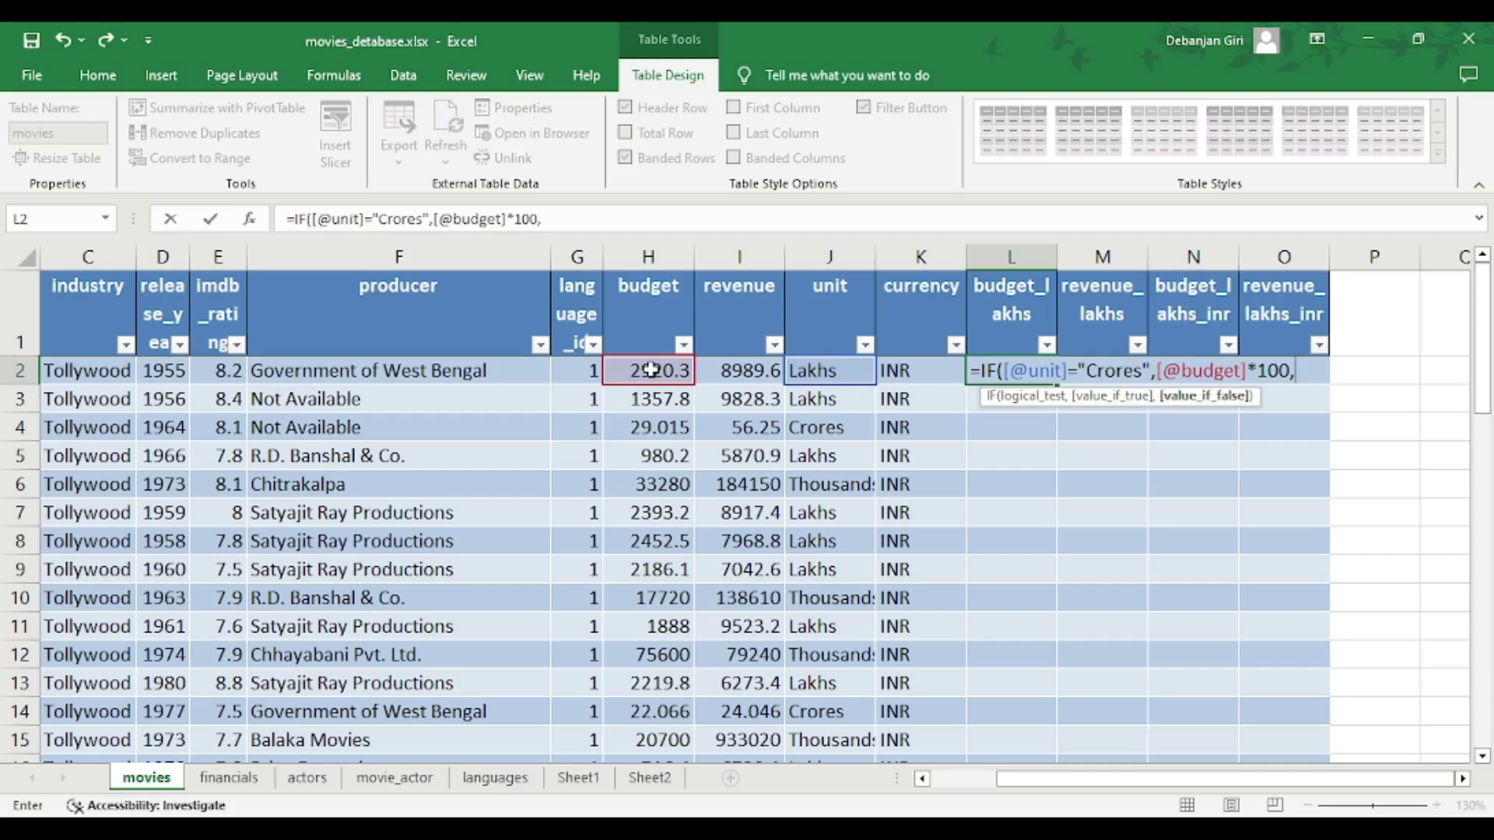
- Nest a second IF as the false value, dividing the budget by 100 when the unit is "Thousands"
type("IF")
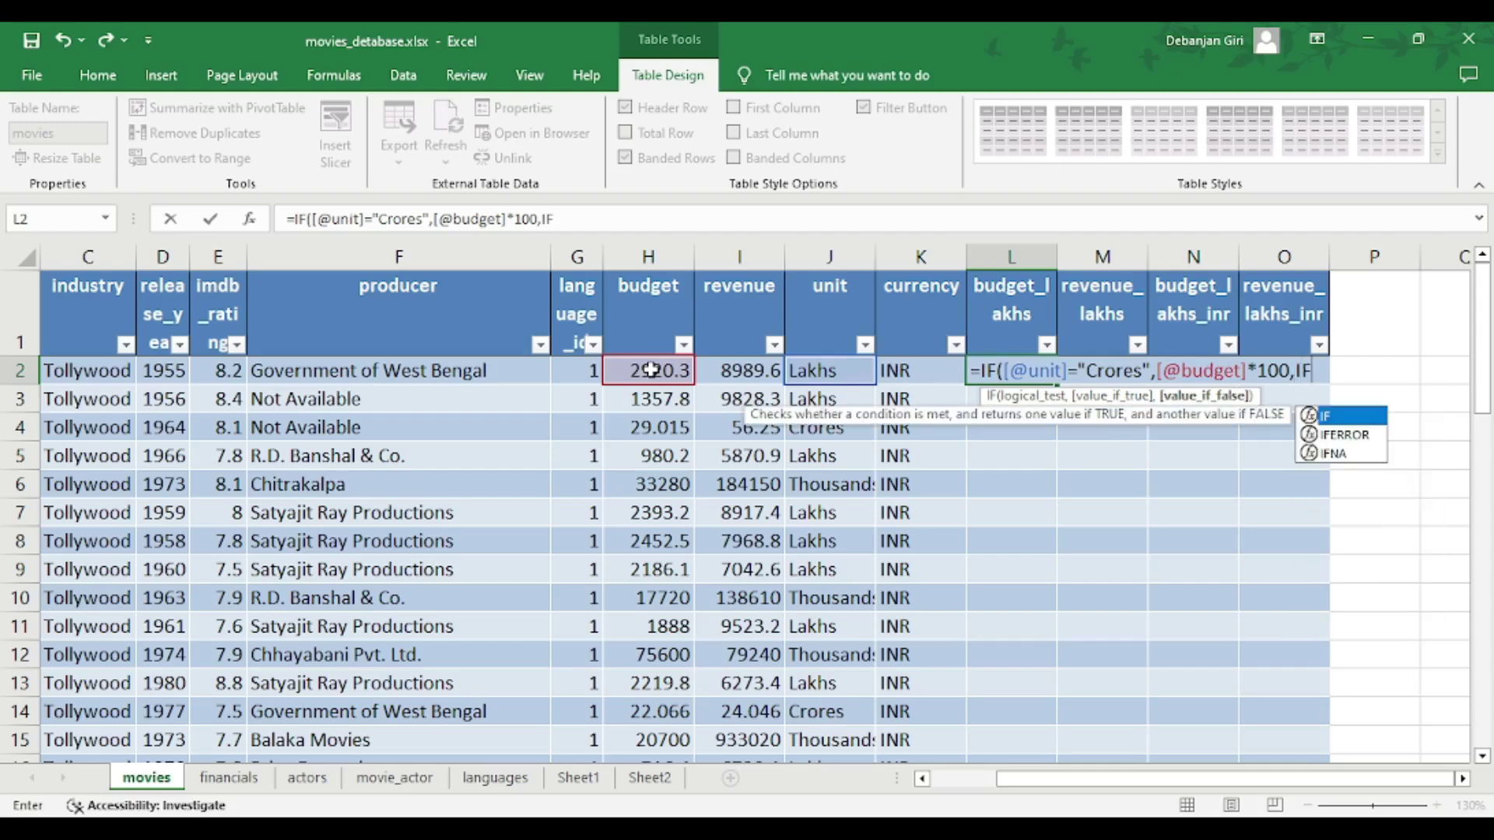
type("(")
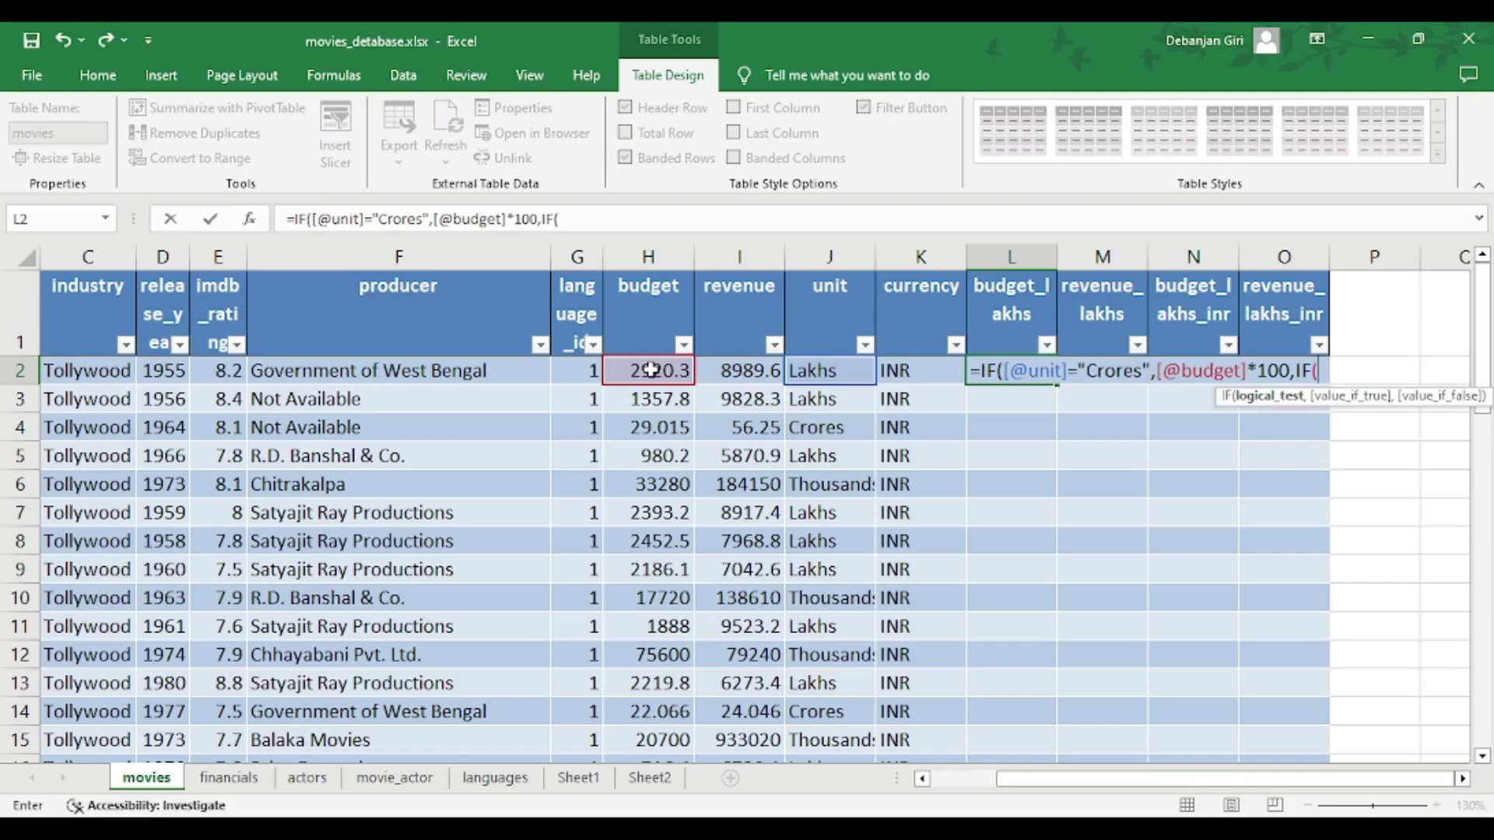
left_click(650, 369)
left_click(813, 371)
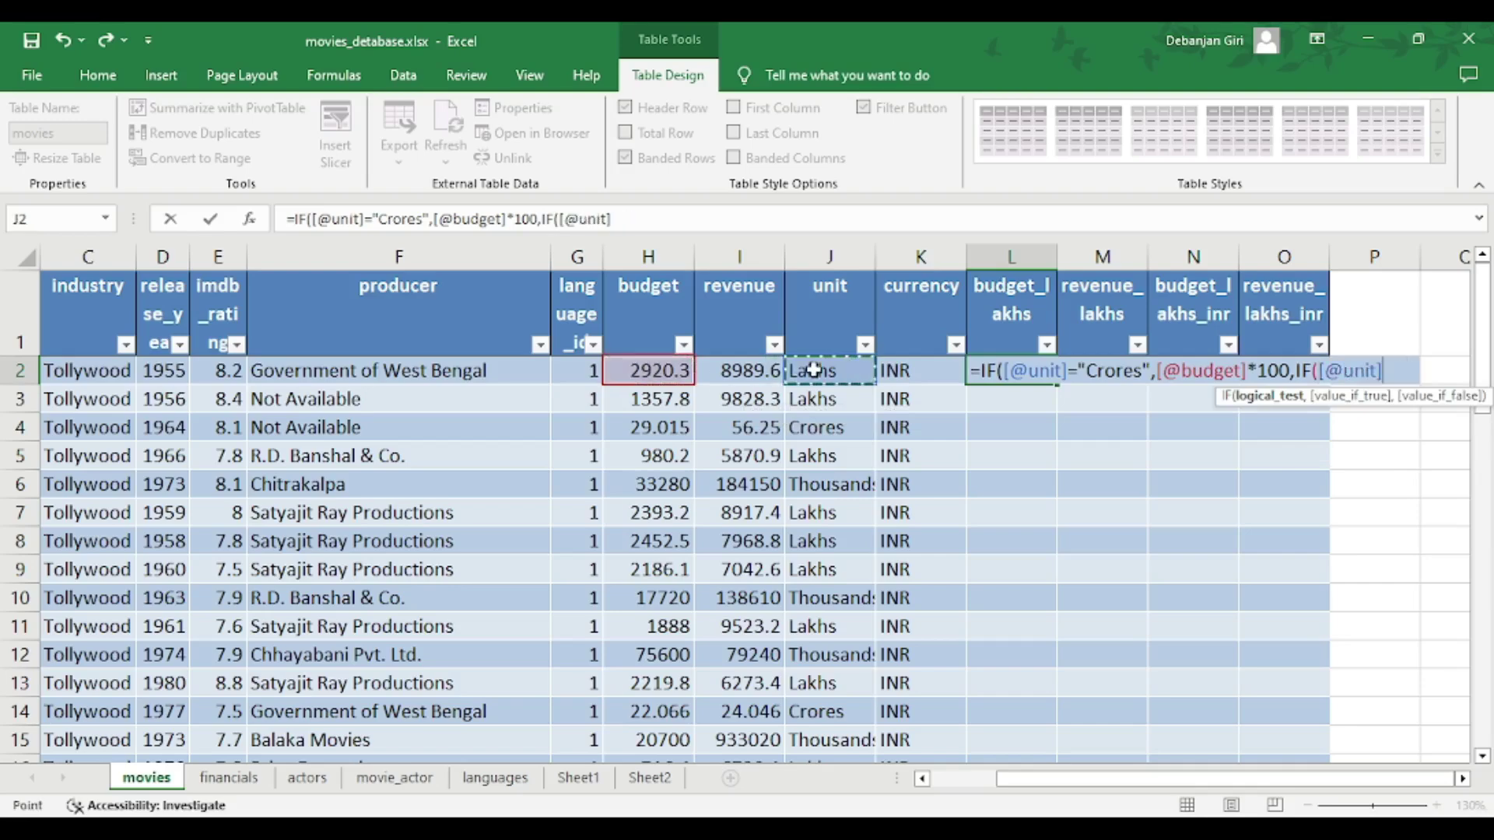
type("=")
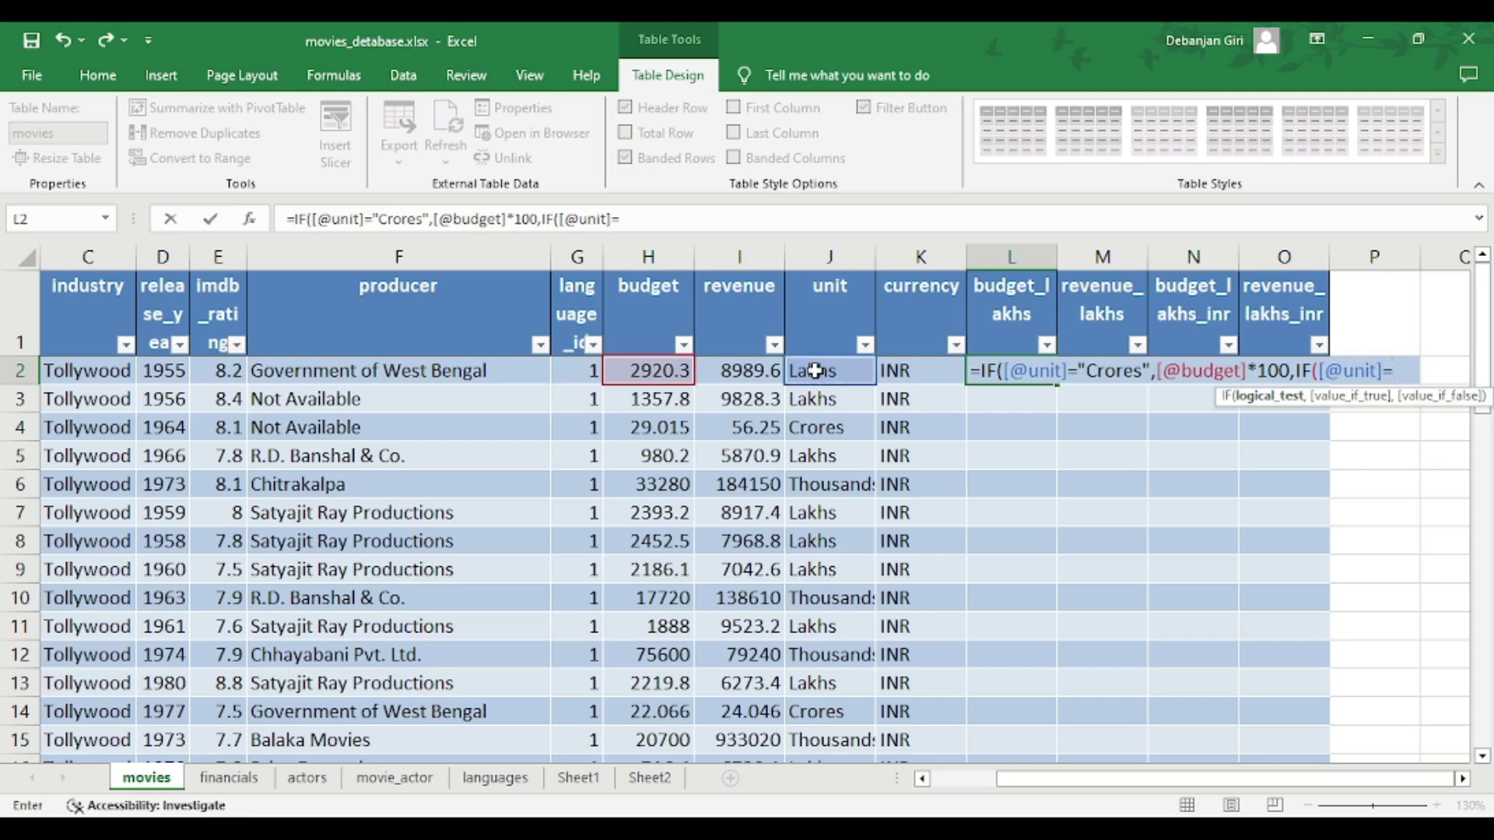
type("\"Th")
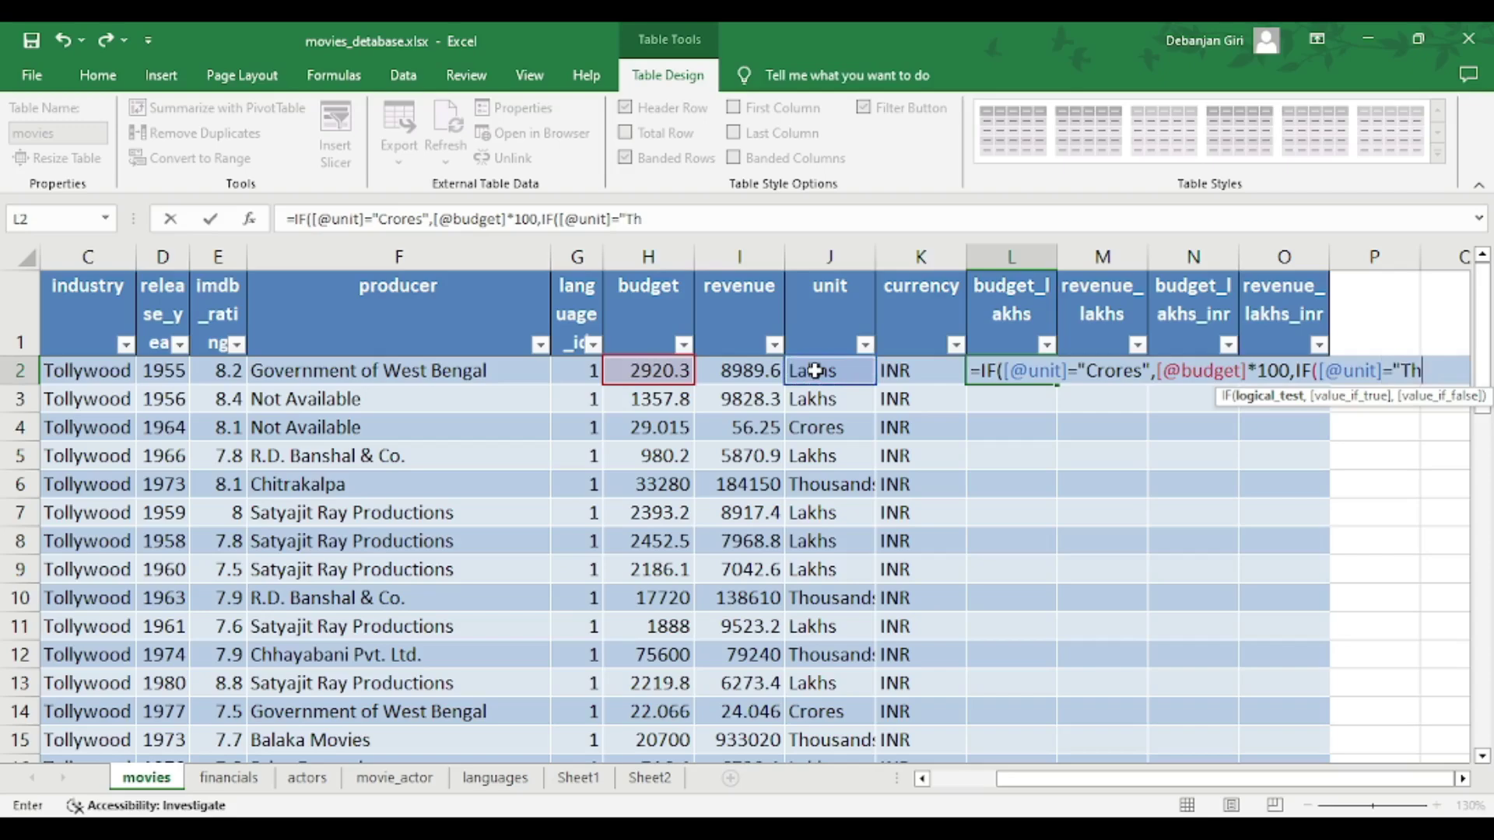
type("ousand")
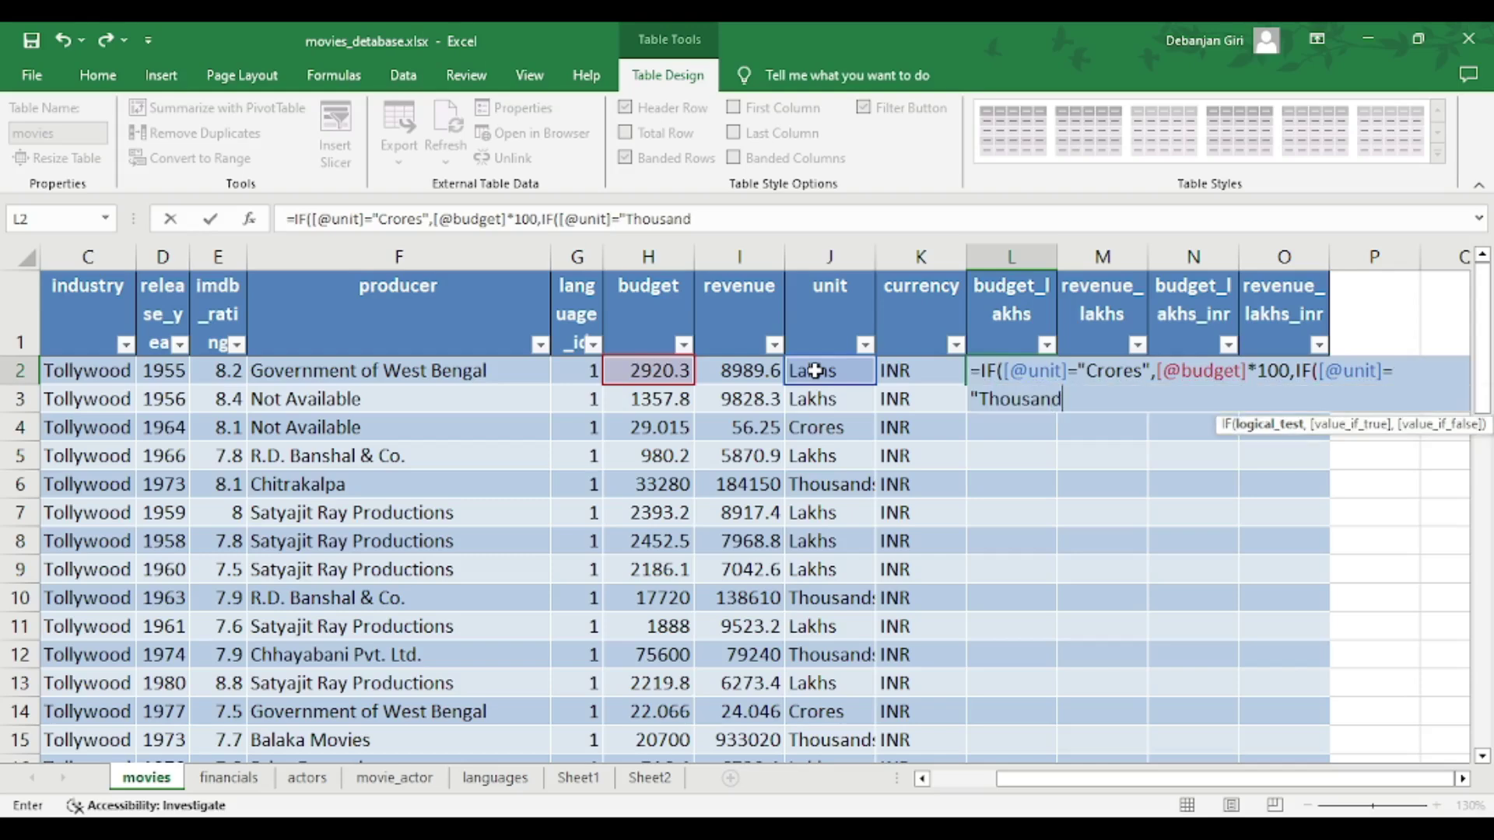
type("s\",")
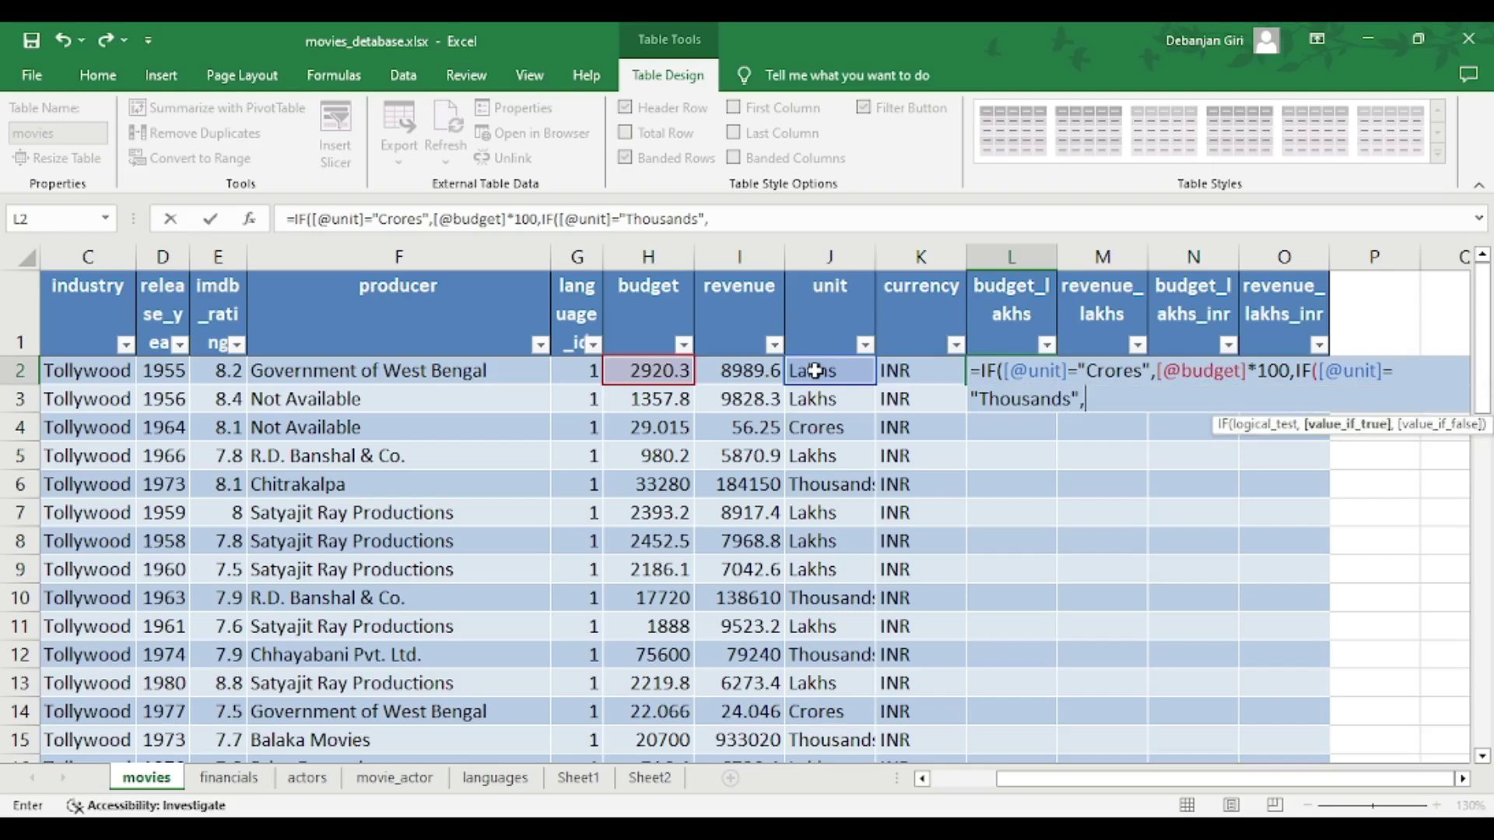
left_click(646, 373)
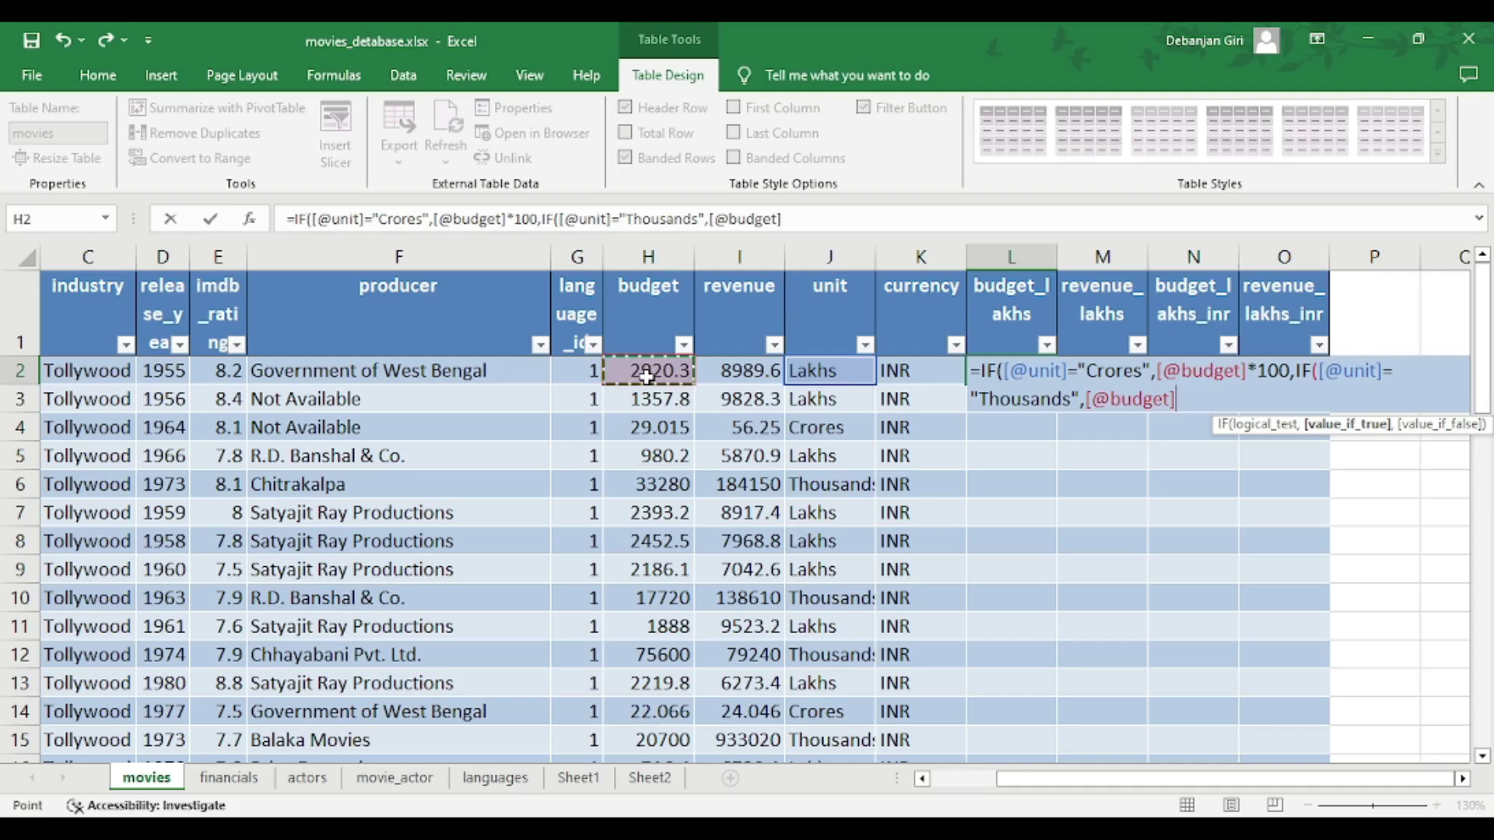
type("/")
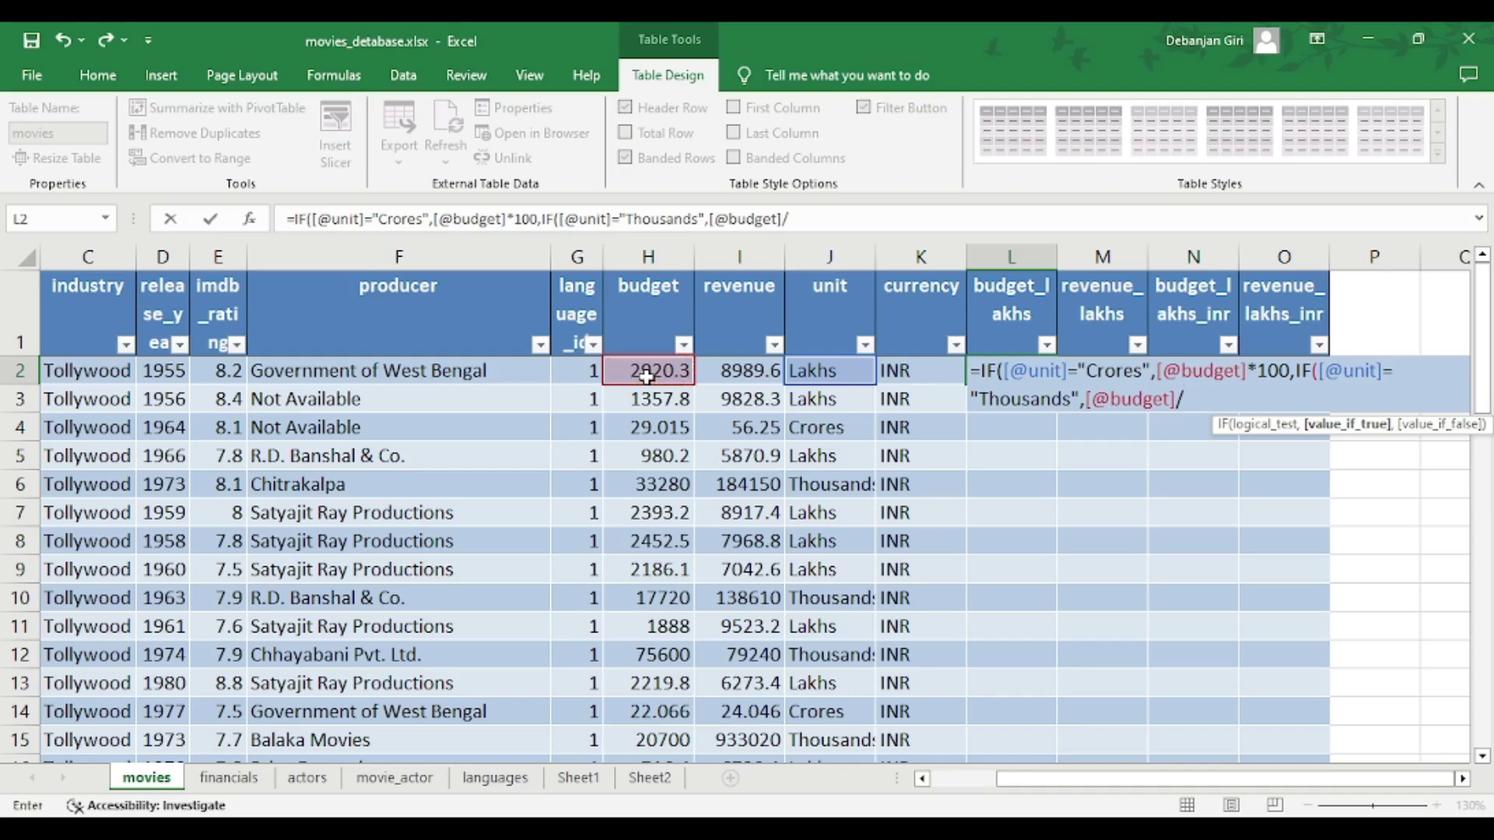
type("100,")
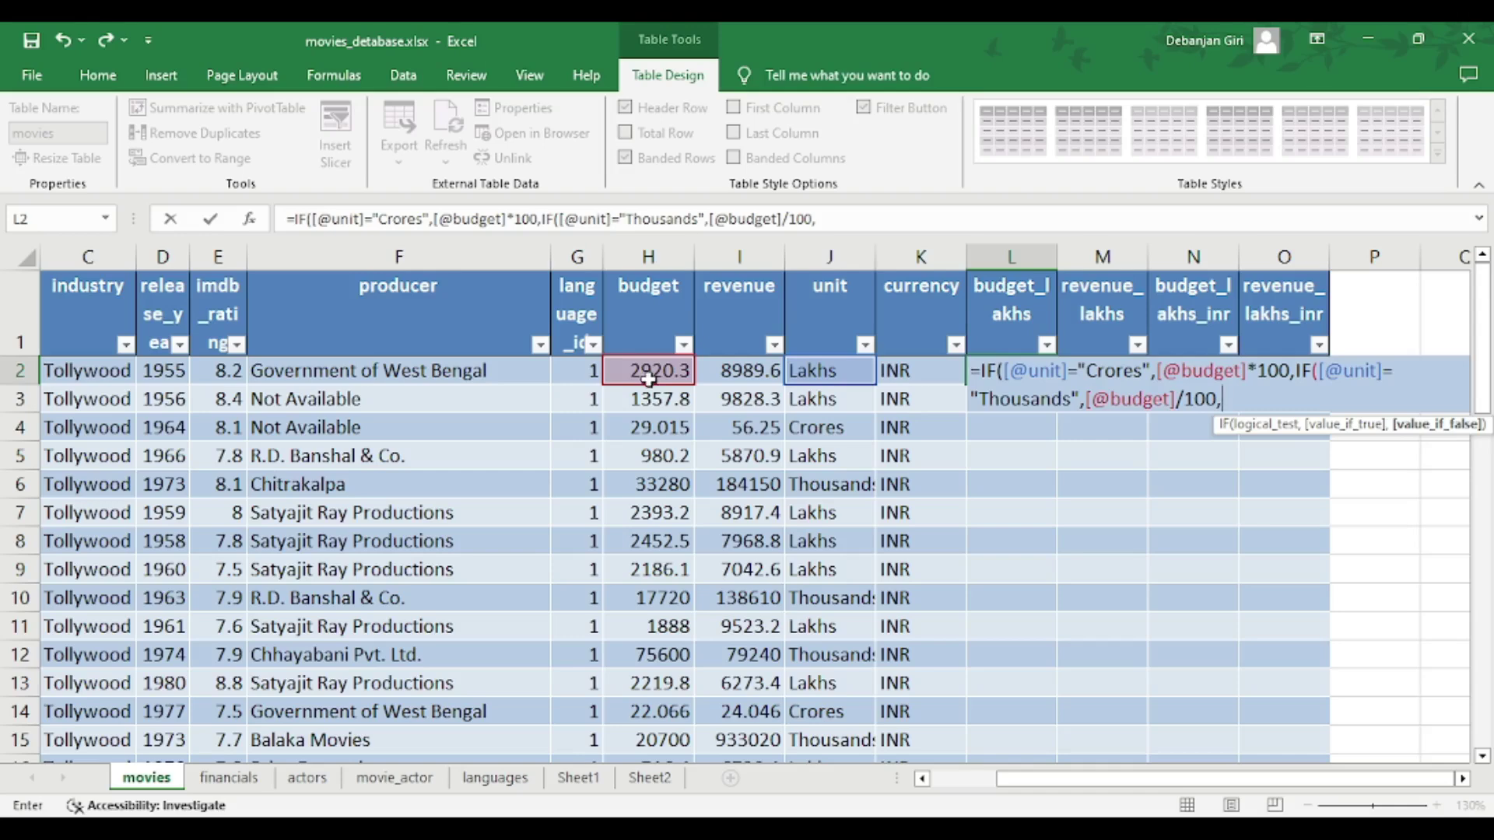
- Finish the nested IF with the unchanged budget as the final false value, close both parentheses and commit the formula
left_click(647, 378)
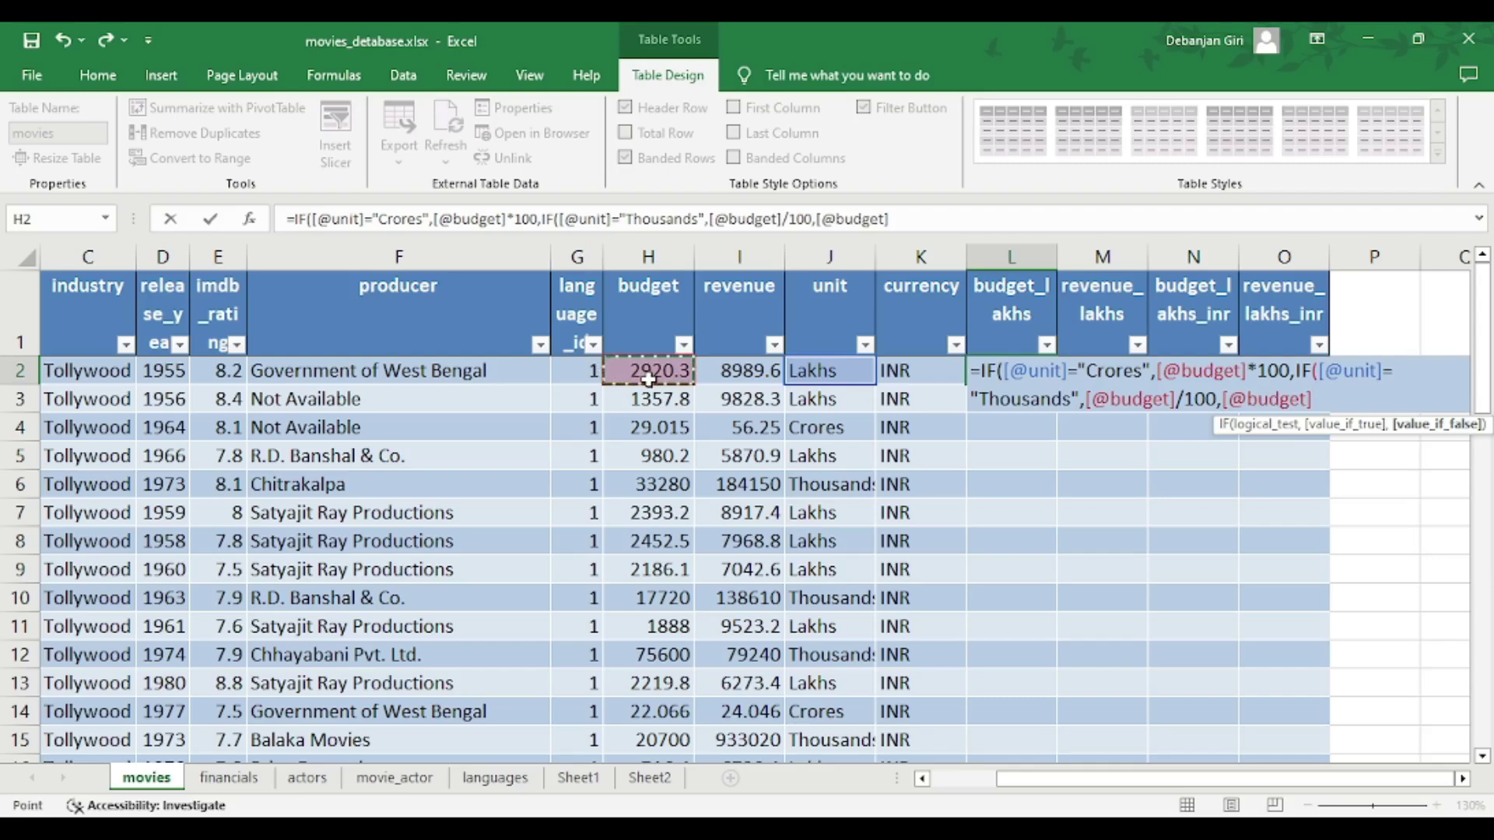
type(")")
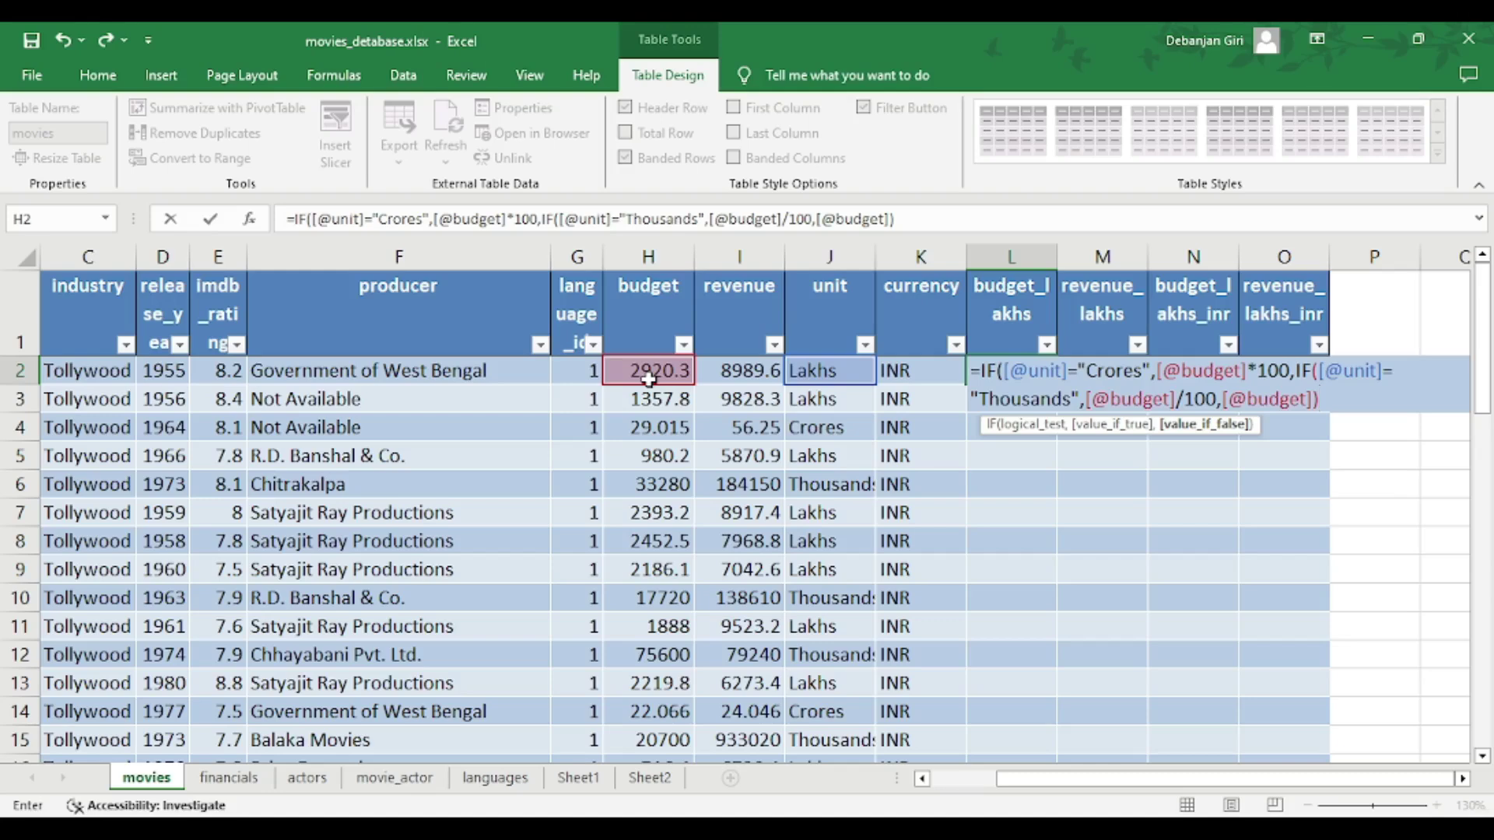
type(")")
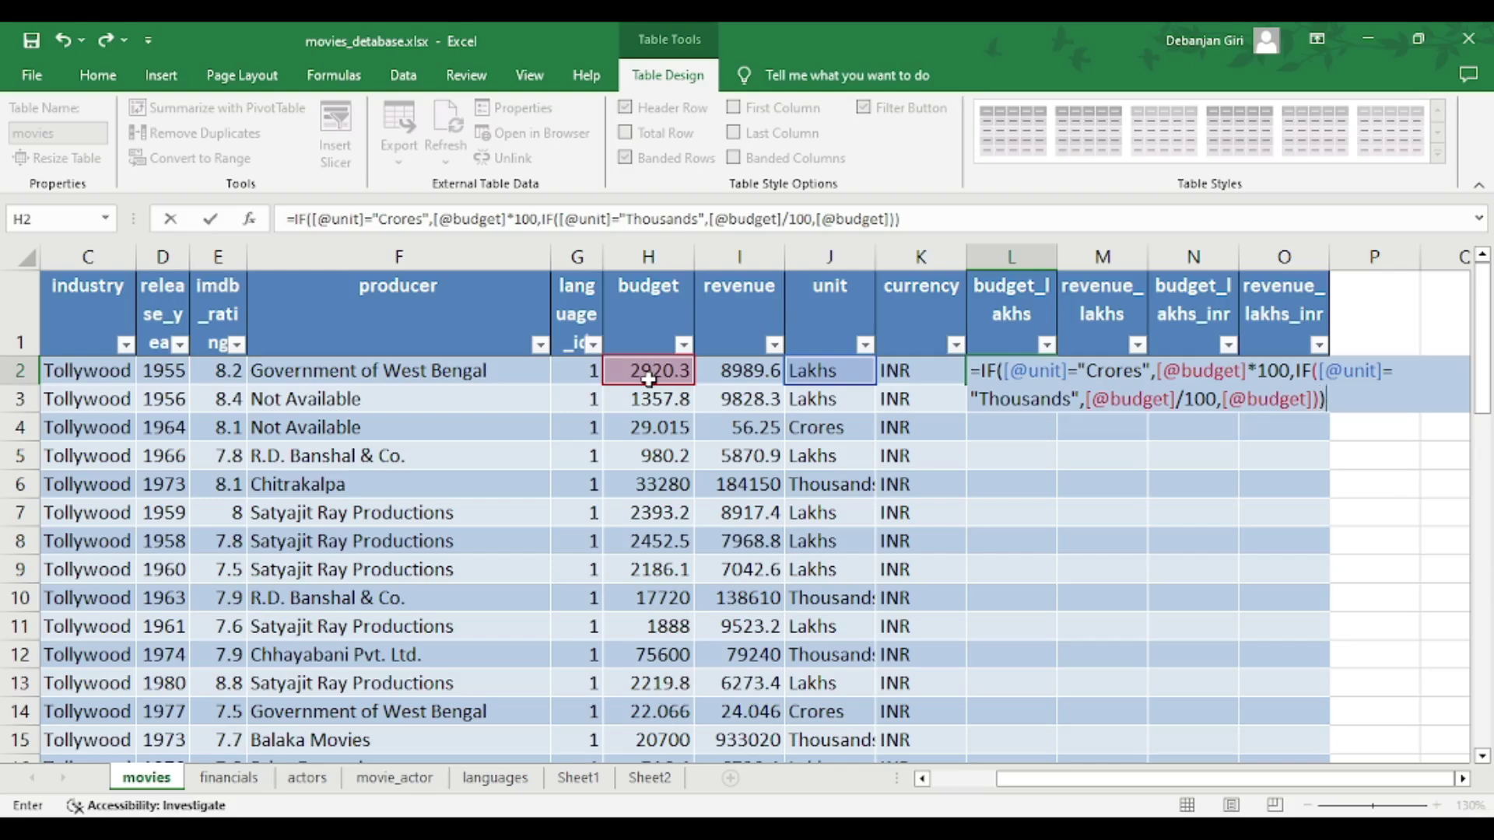
key("Return")
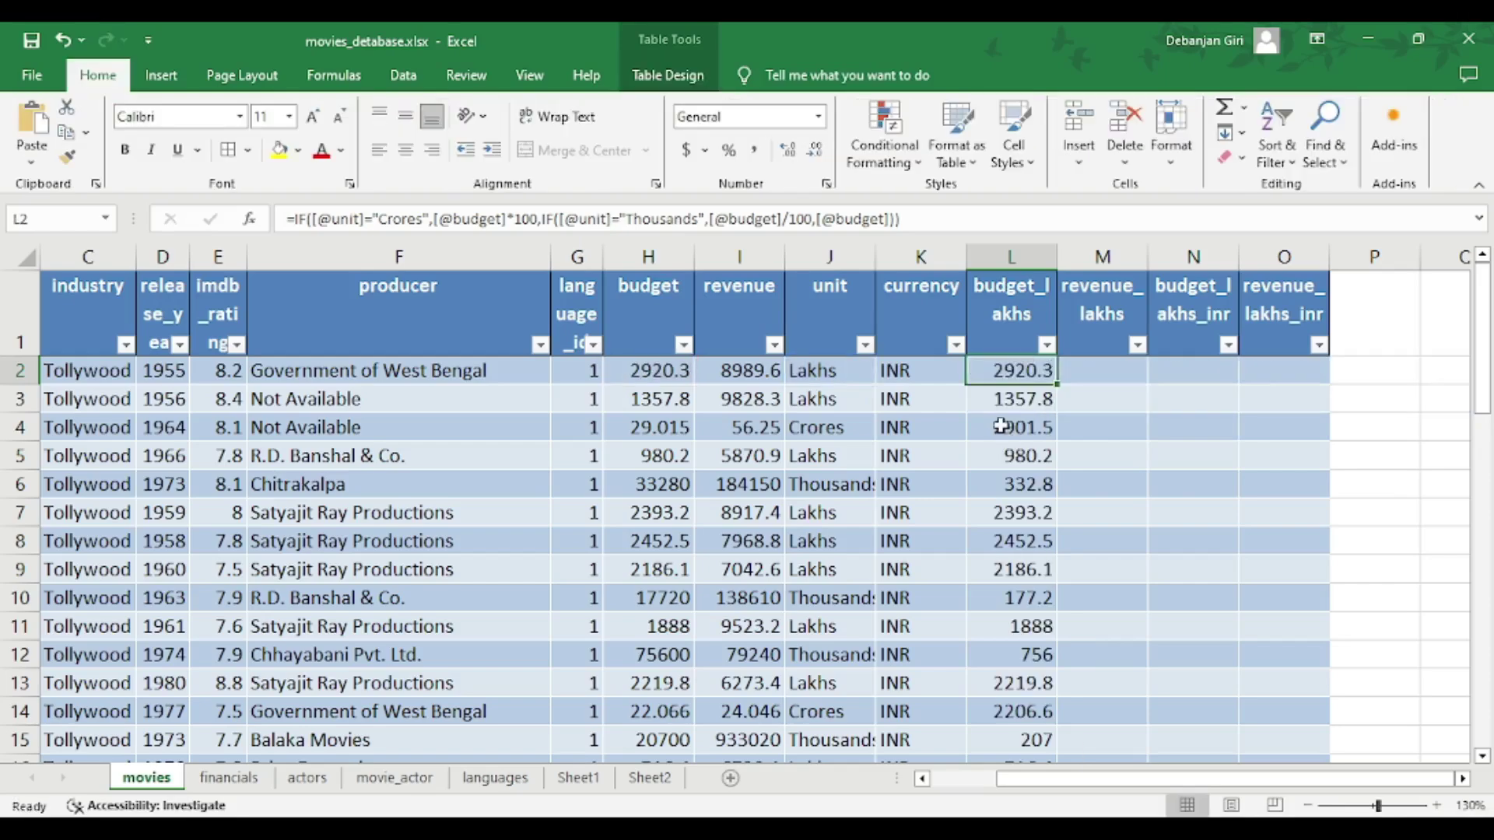
- Check the budget_lakhs results against unit and budget for rows in Lakhs, Crores and Thousands
left_click(1120, 427)
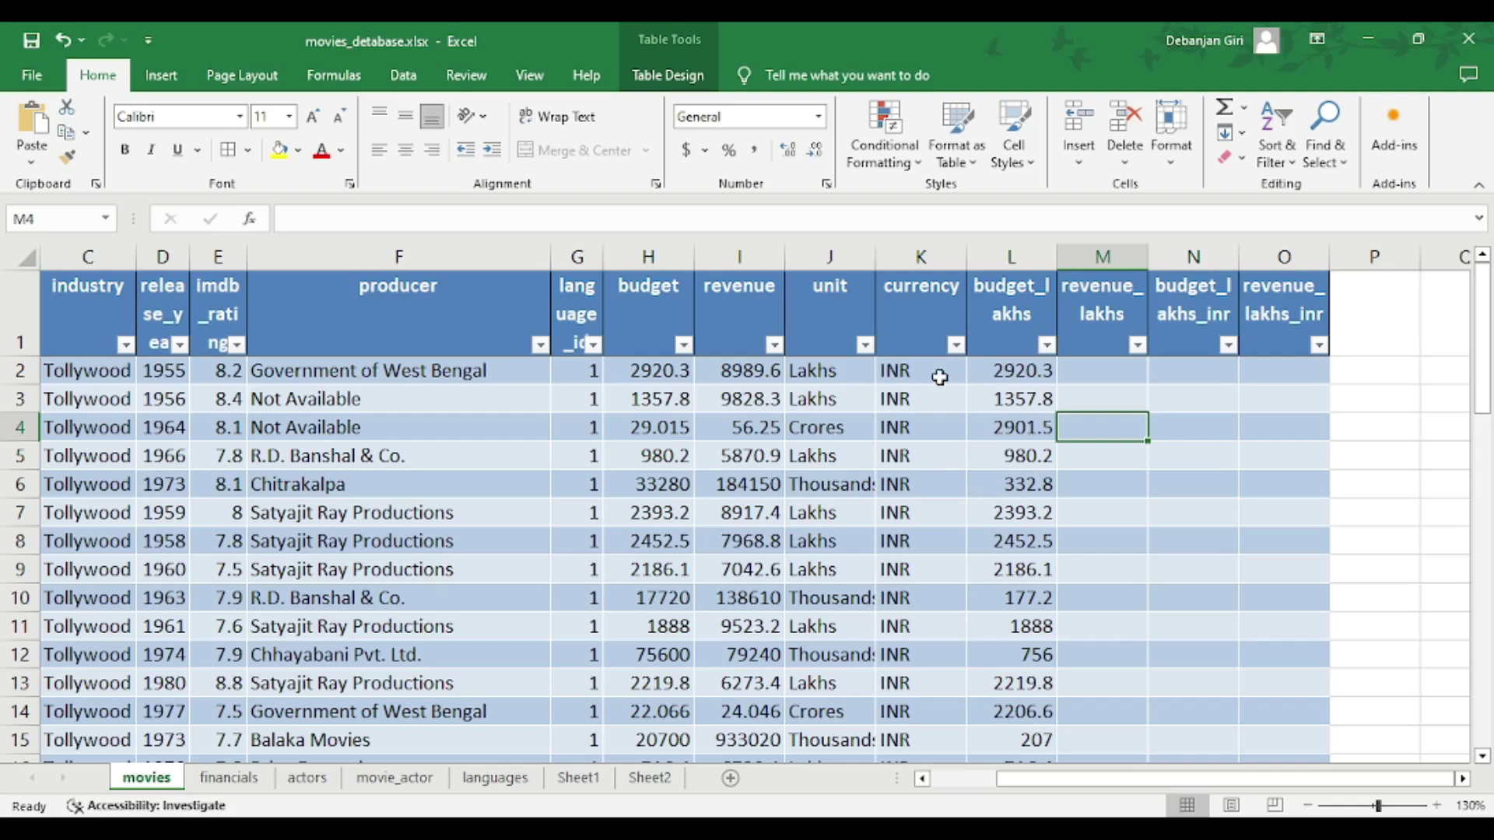
left_click(817, 372)
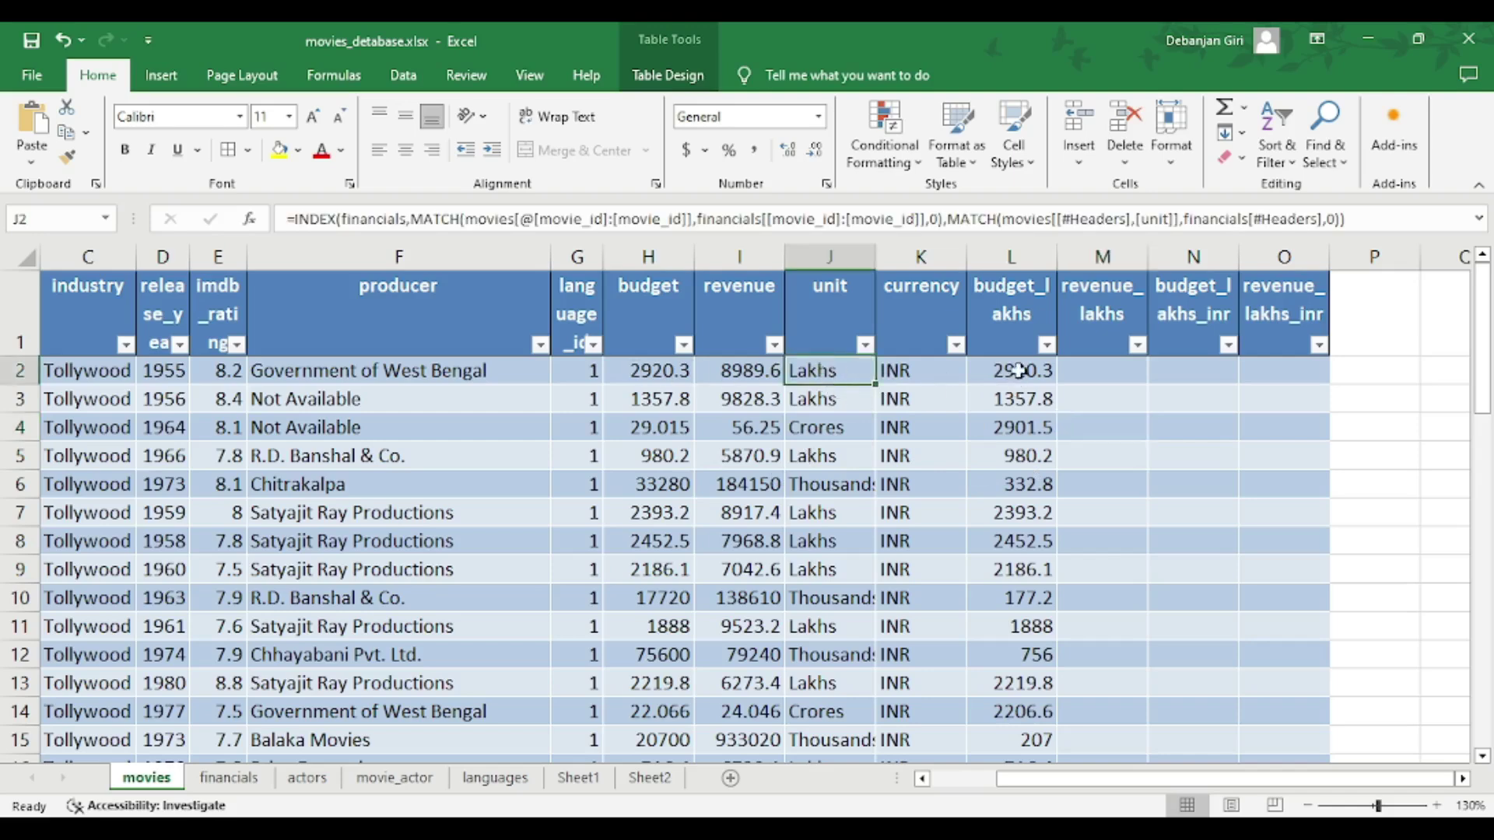
left_click(658, 371)
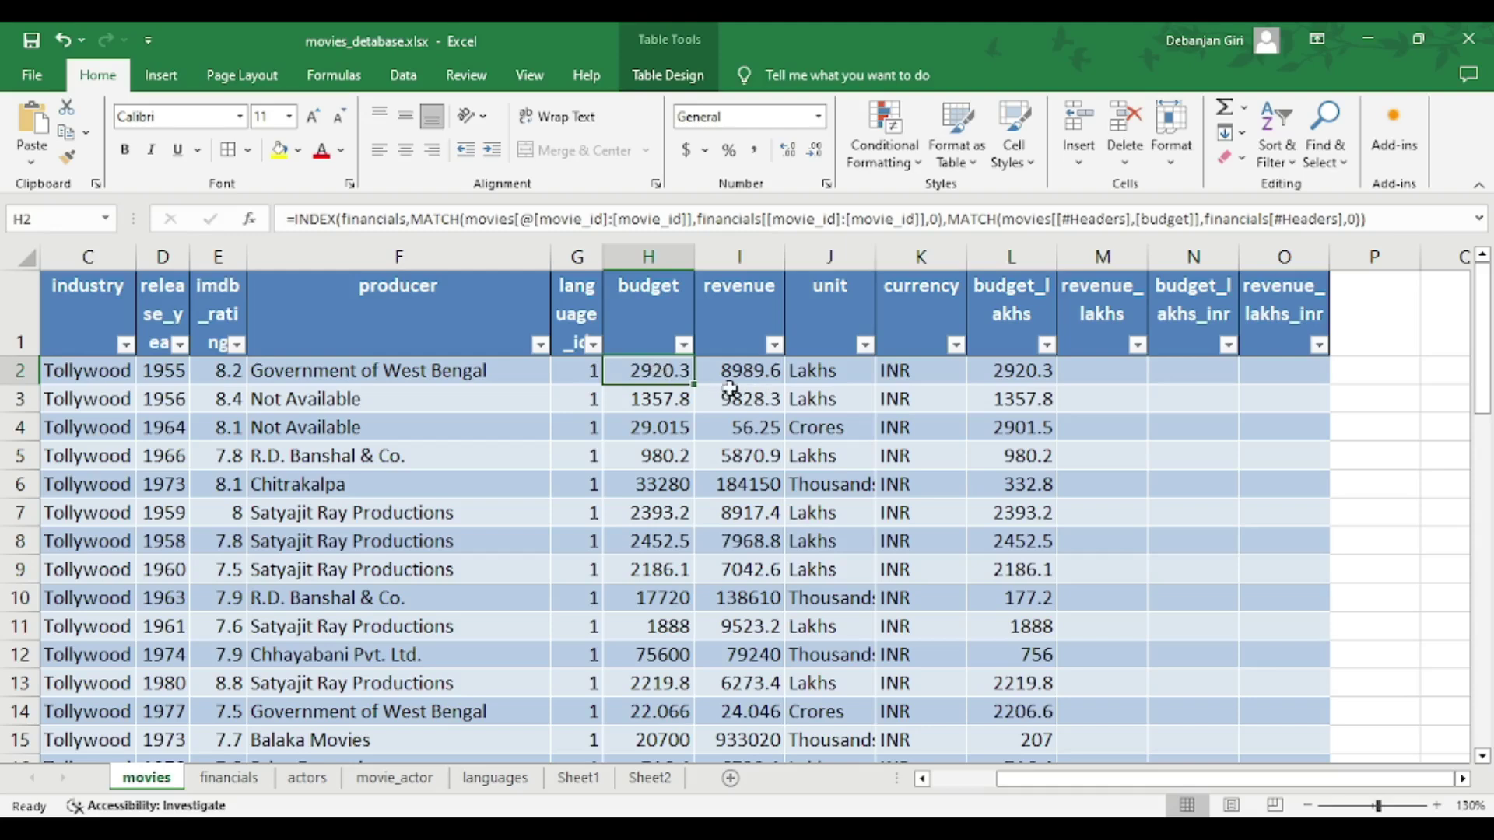
left_click(1037, 374)
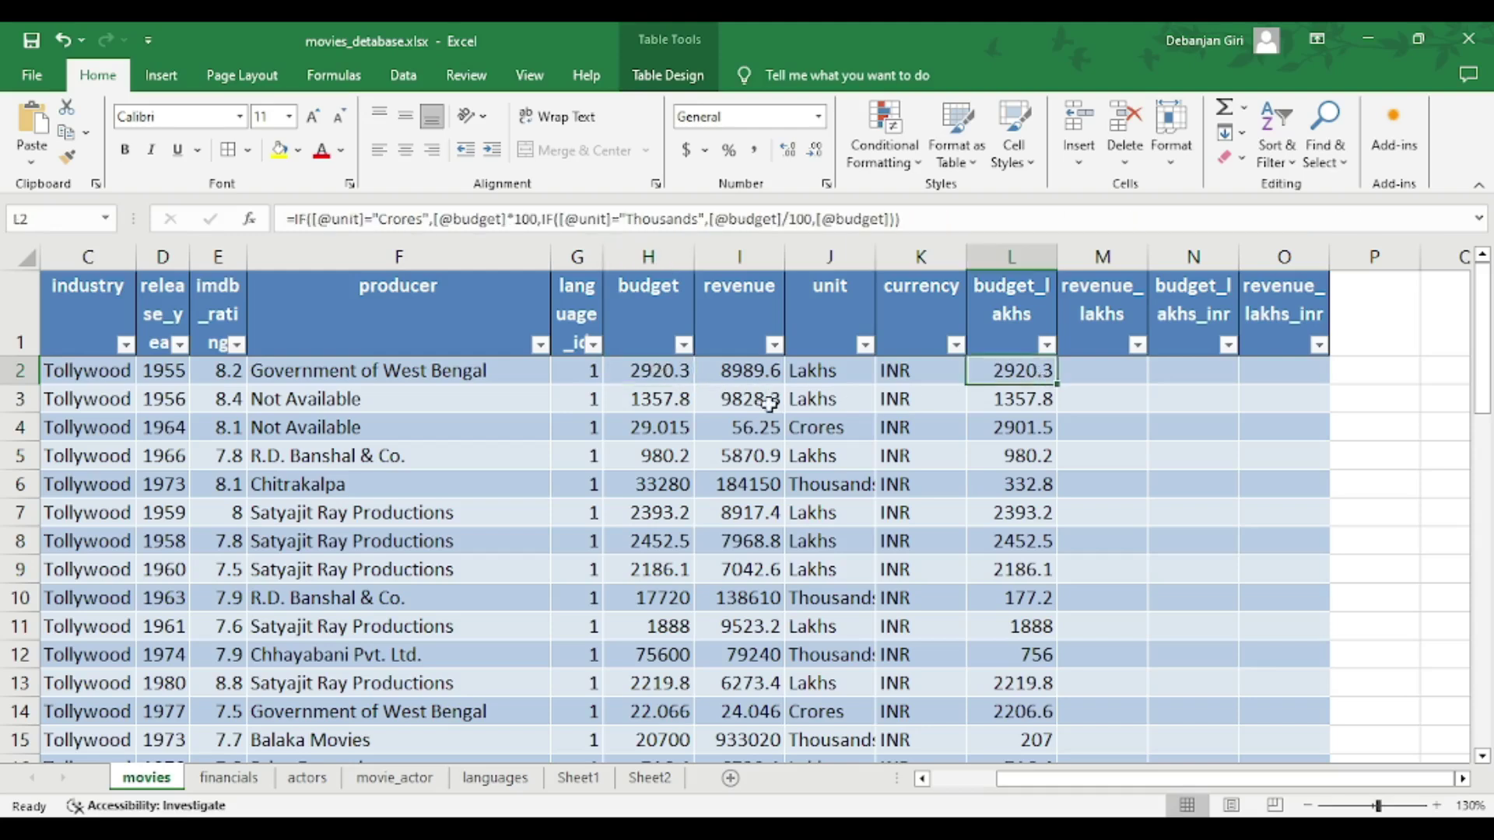
left_click(831, 398)
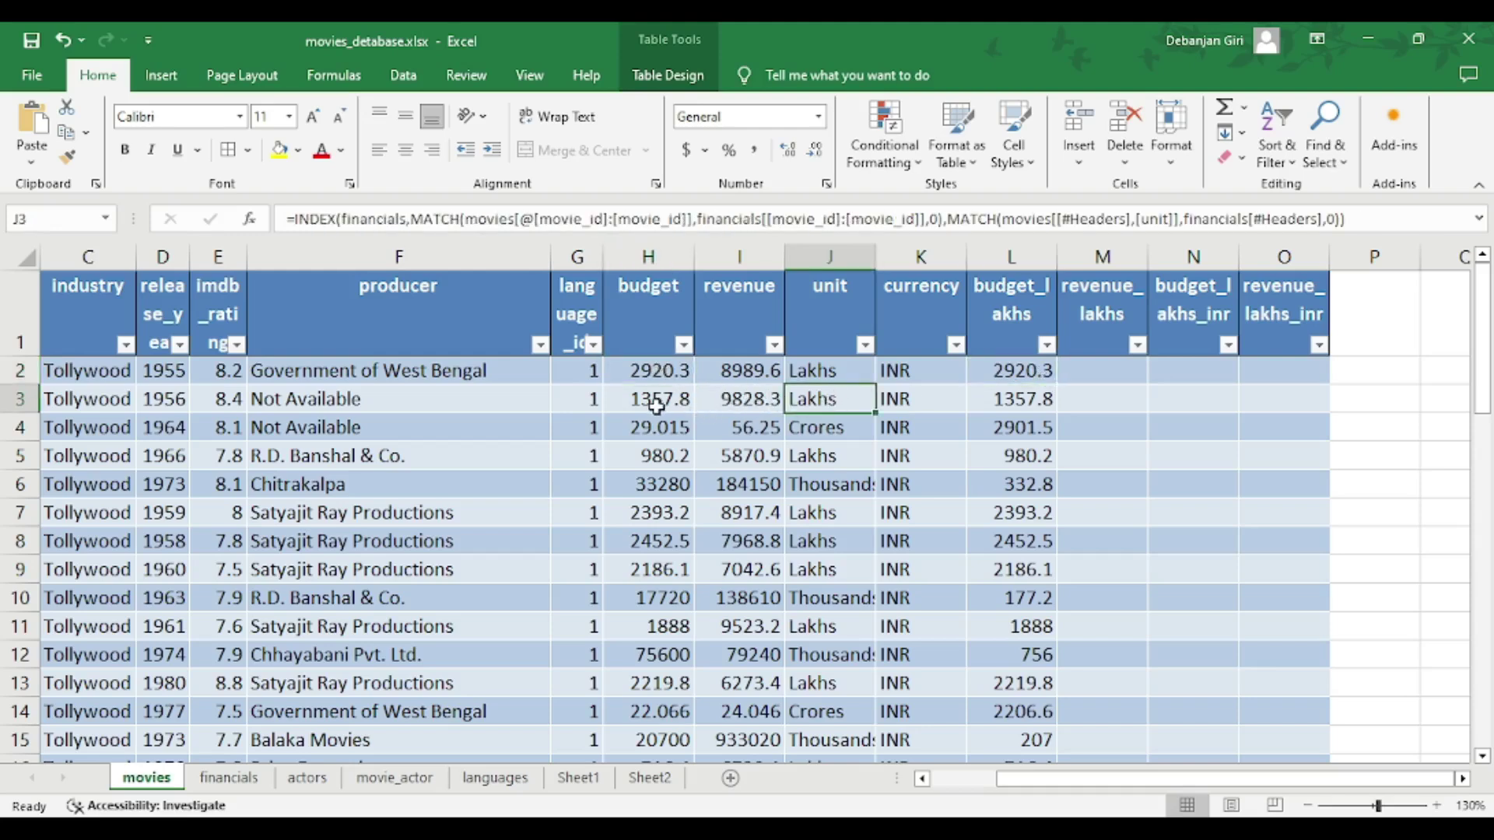
left_click(658, 406)
left_click(1037, 403)
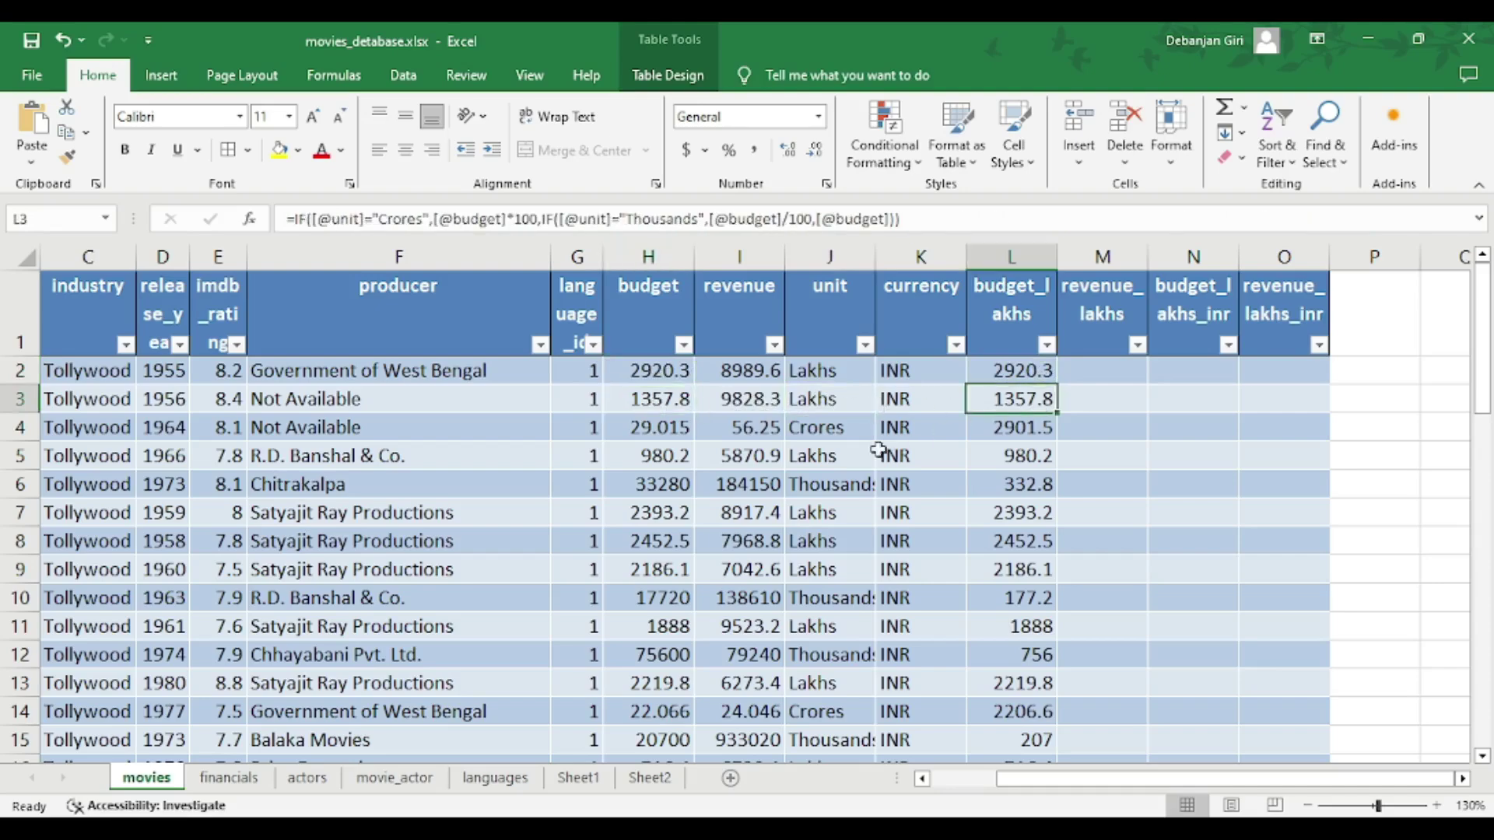
left_click(810, 429)
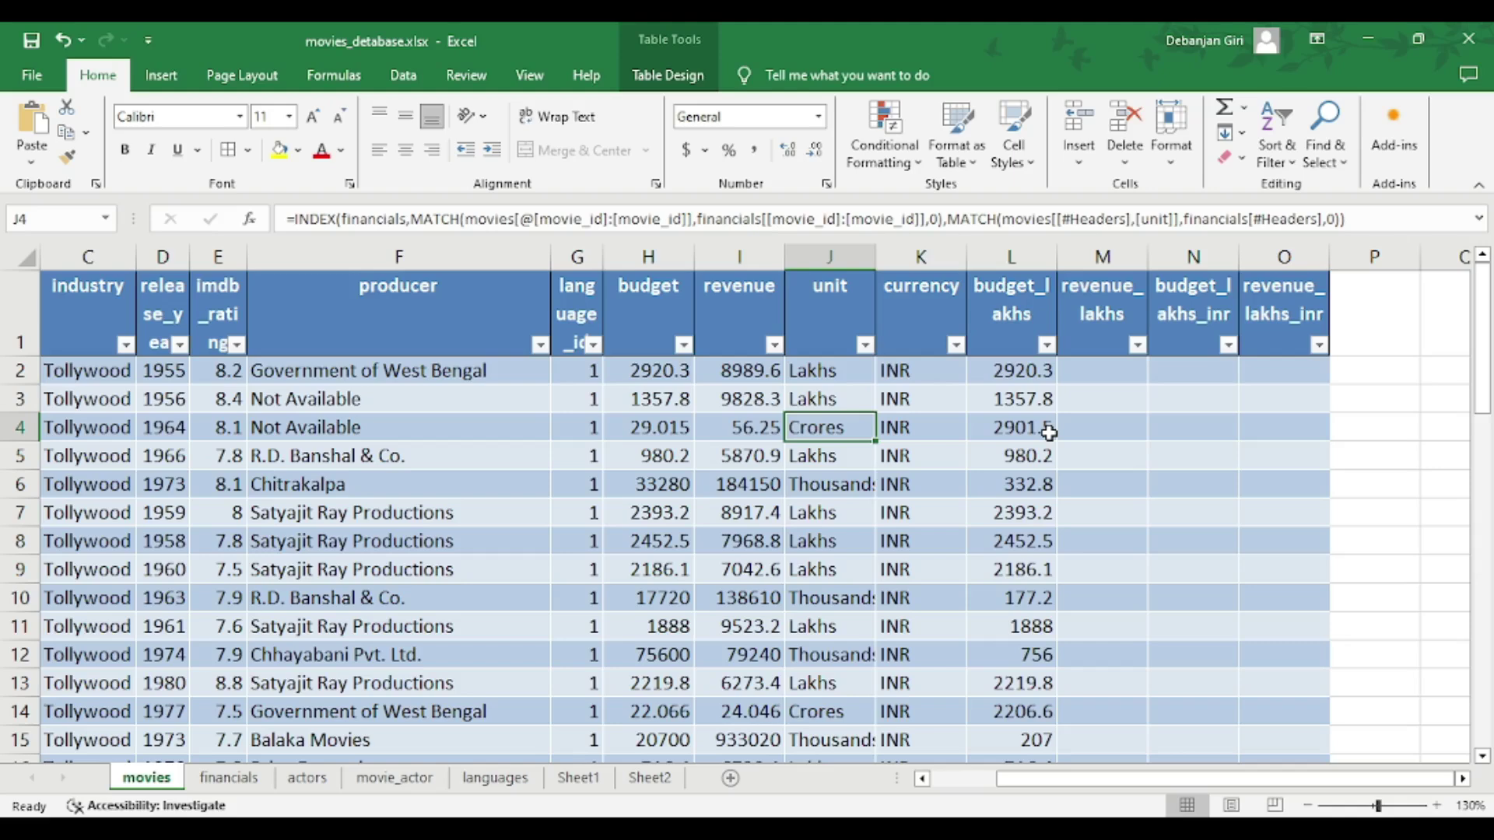
left_click(818, 490)
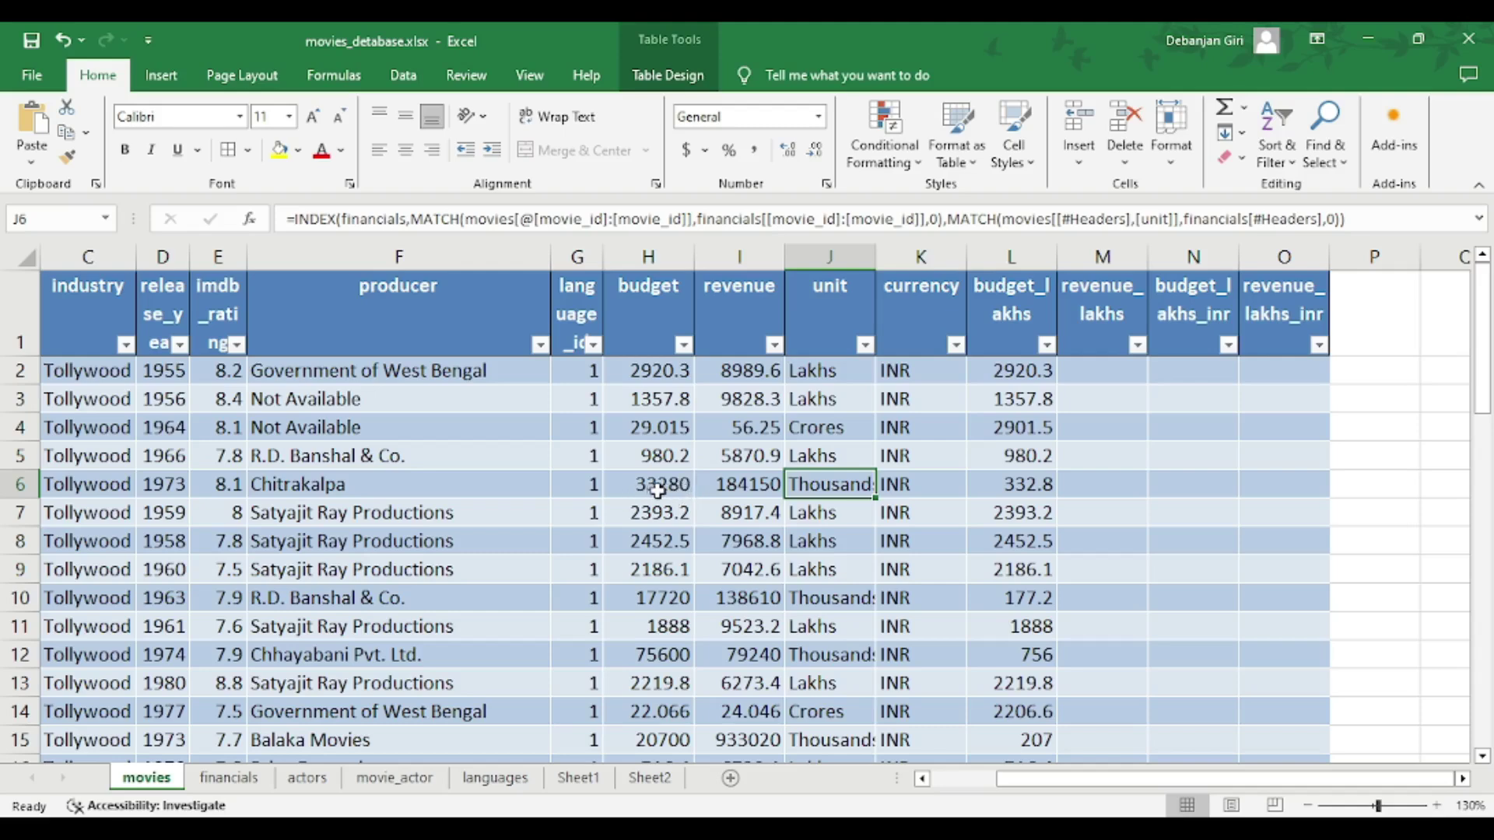
left_click(998, 489)
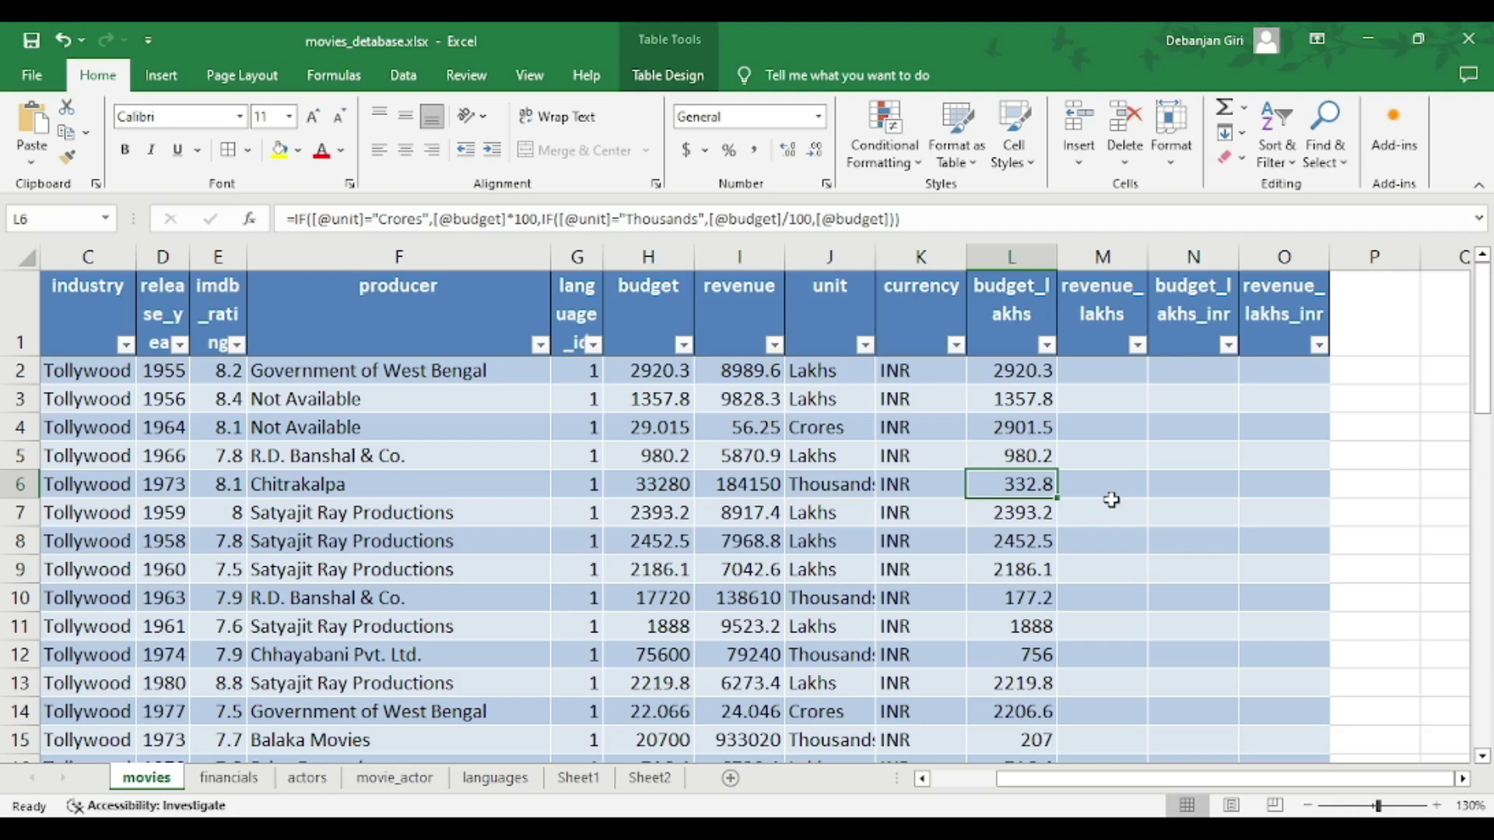
- Fill the formula from the first budget_lakhs cell across into the first revenue_lakhs cell
left_click(1026, 380)
left_click_drag(1056, 384, 1120, 382)
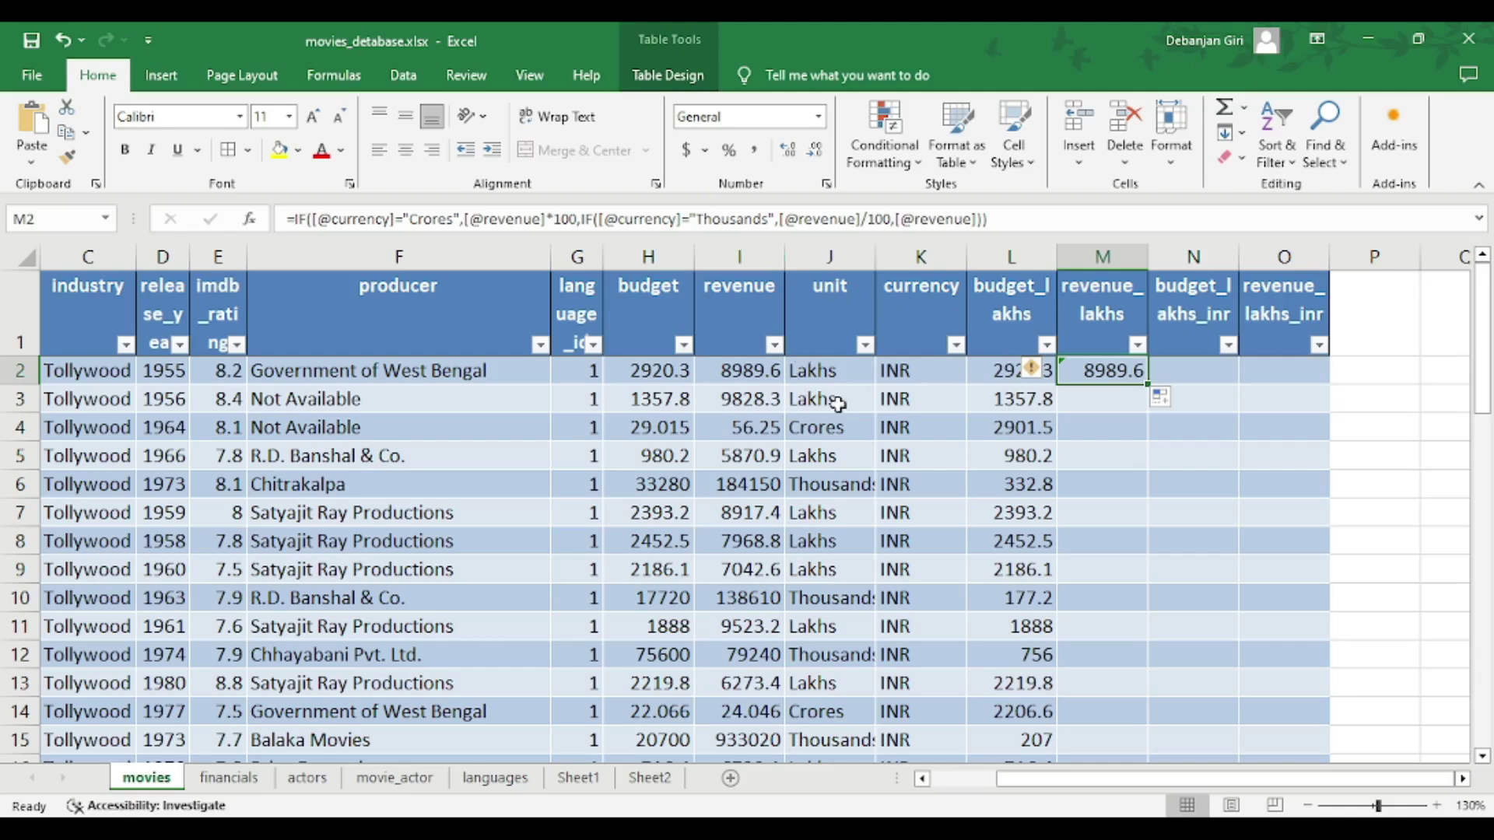
left_click(998, 367)
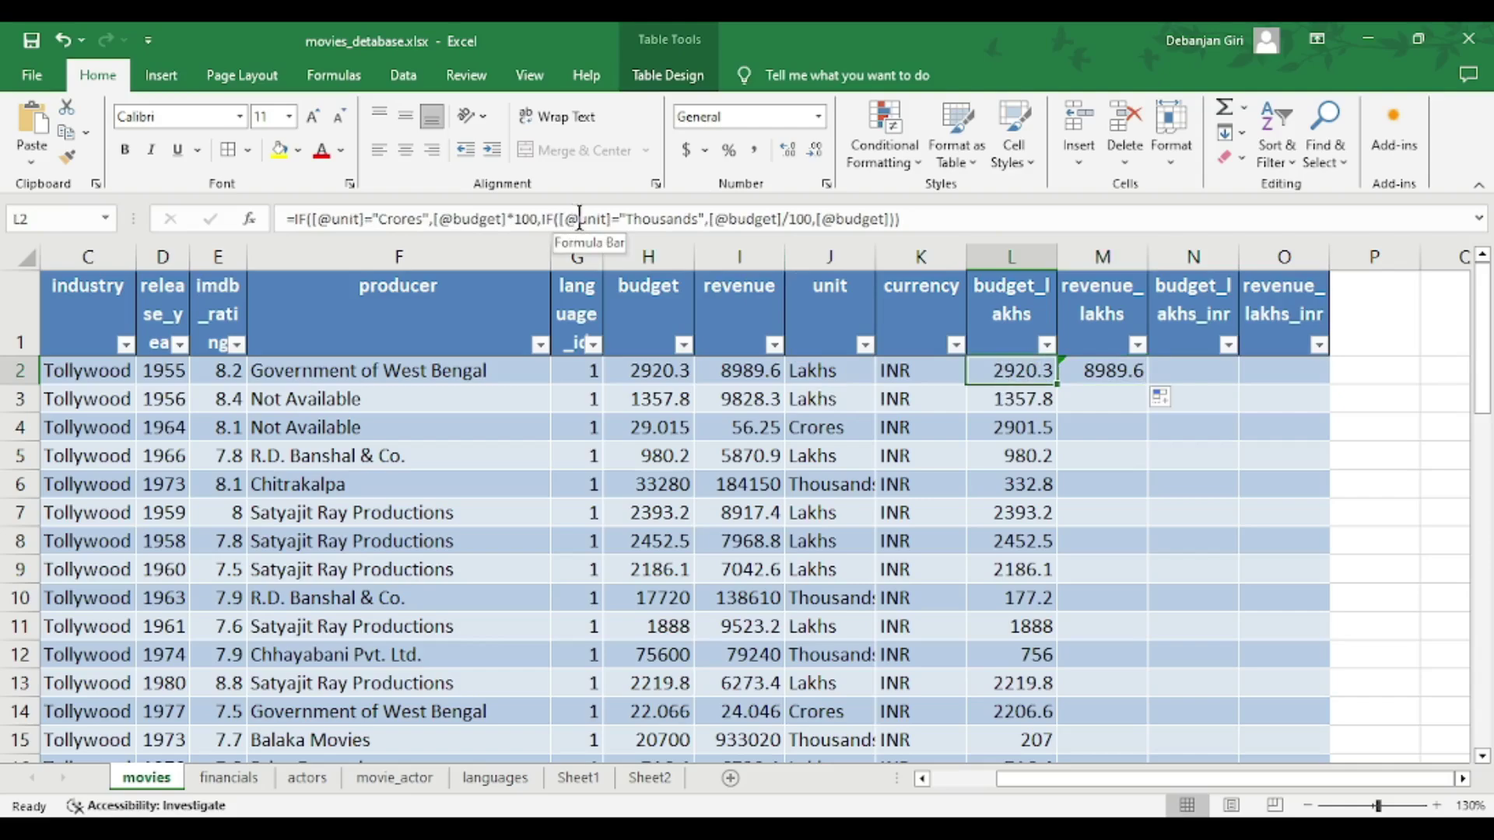
left_click(318, 219)
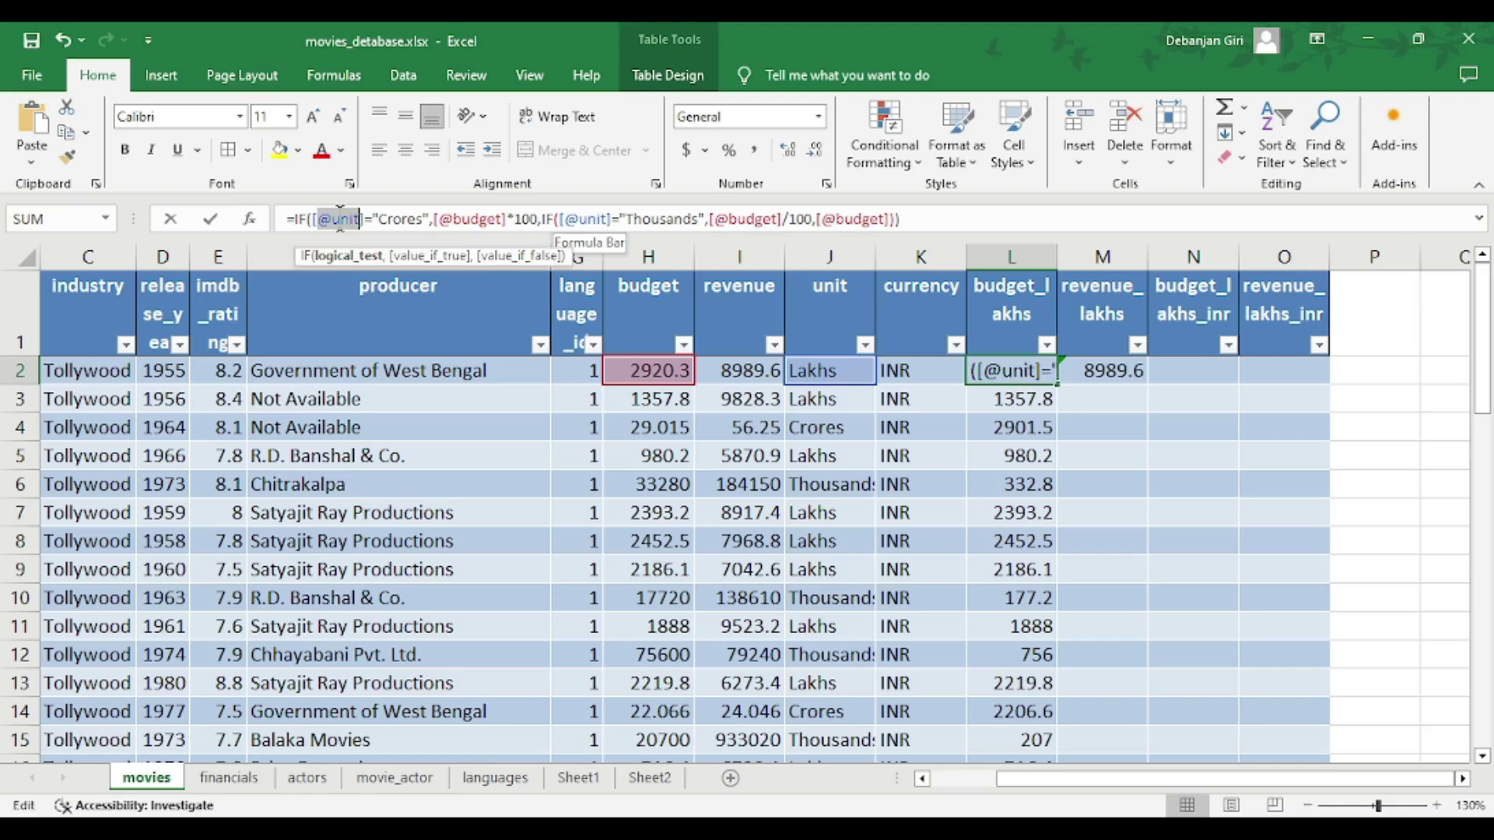
right_click(345, 223)
left_click(391, 262)
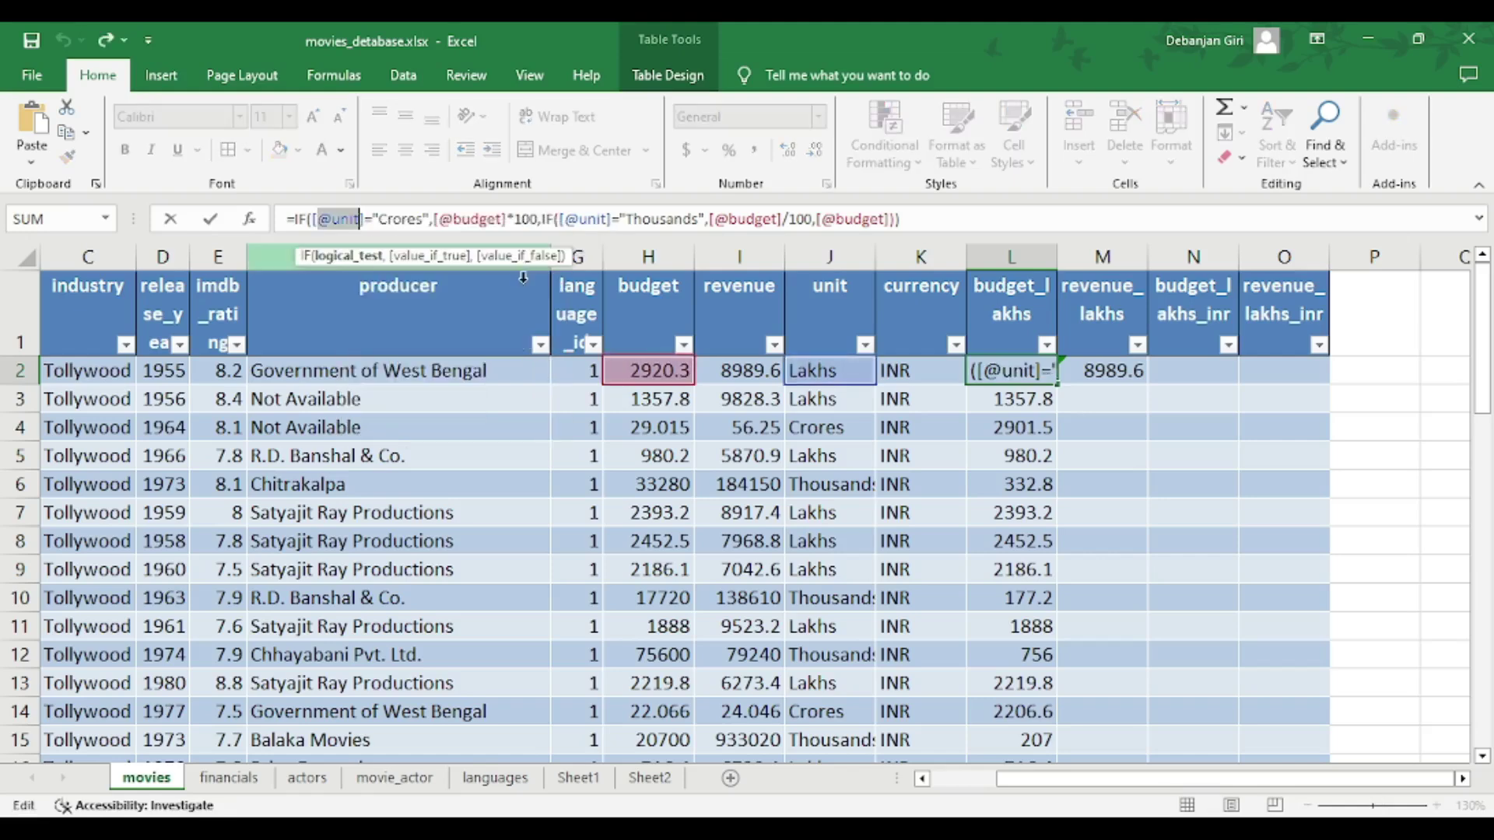
left_click(1104, 374)
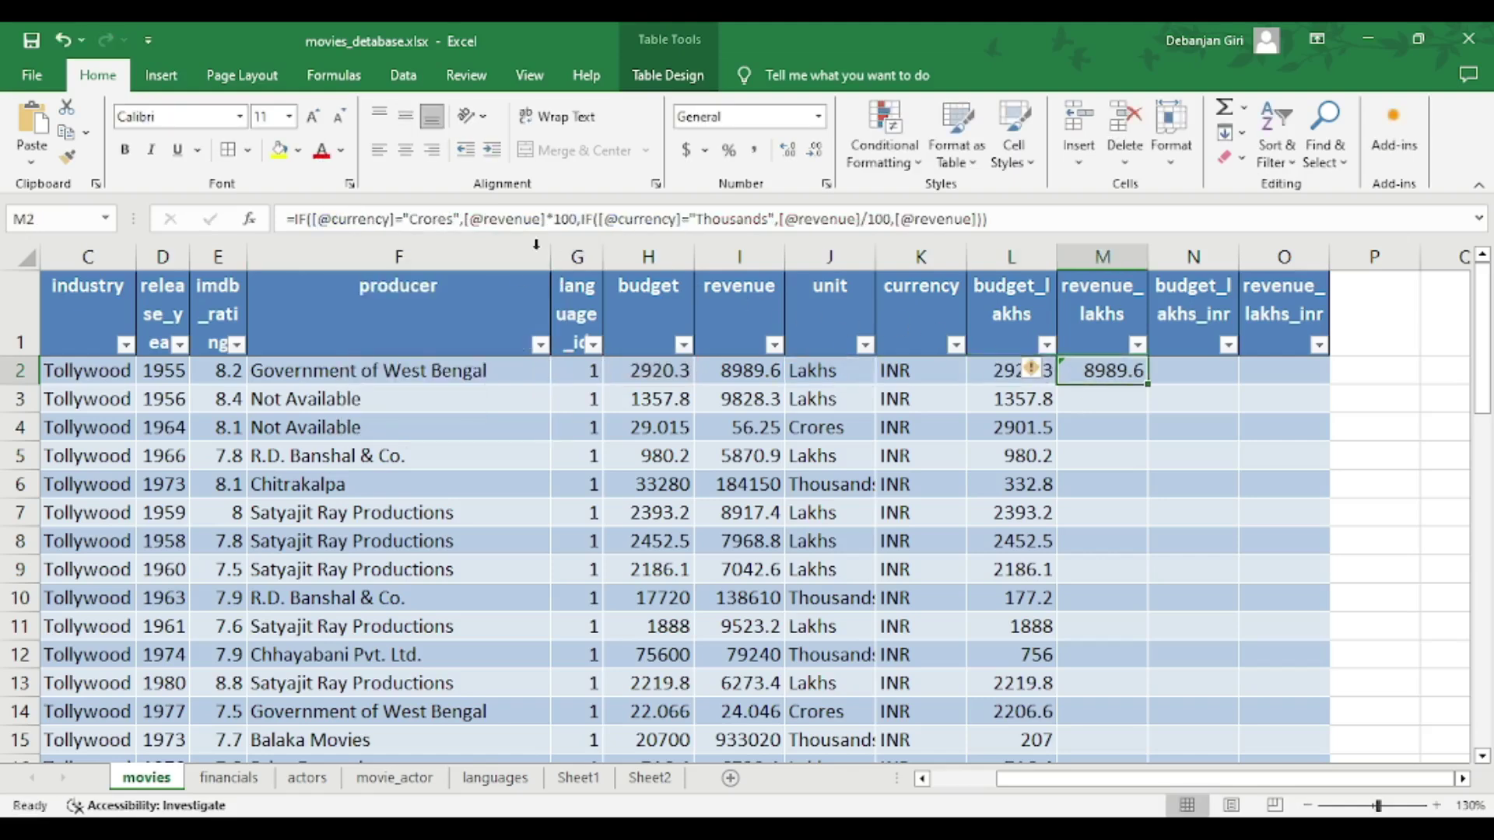
left_click_drag(319, 220, 392, 222)
type("@unit")
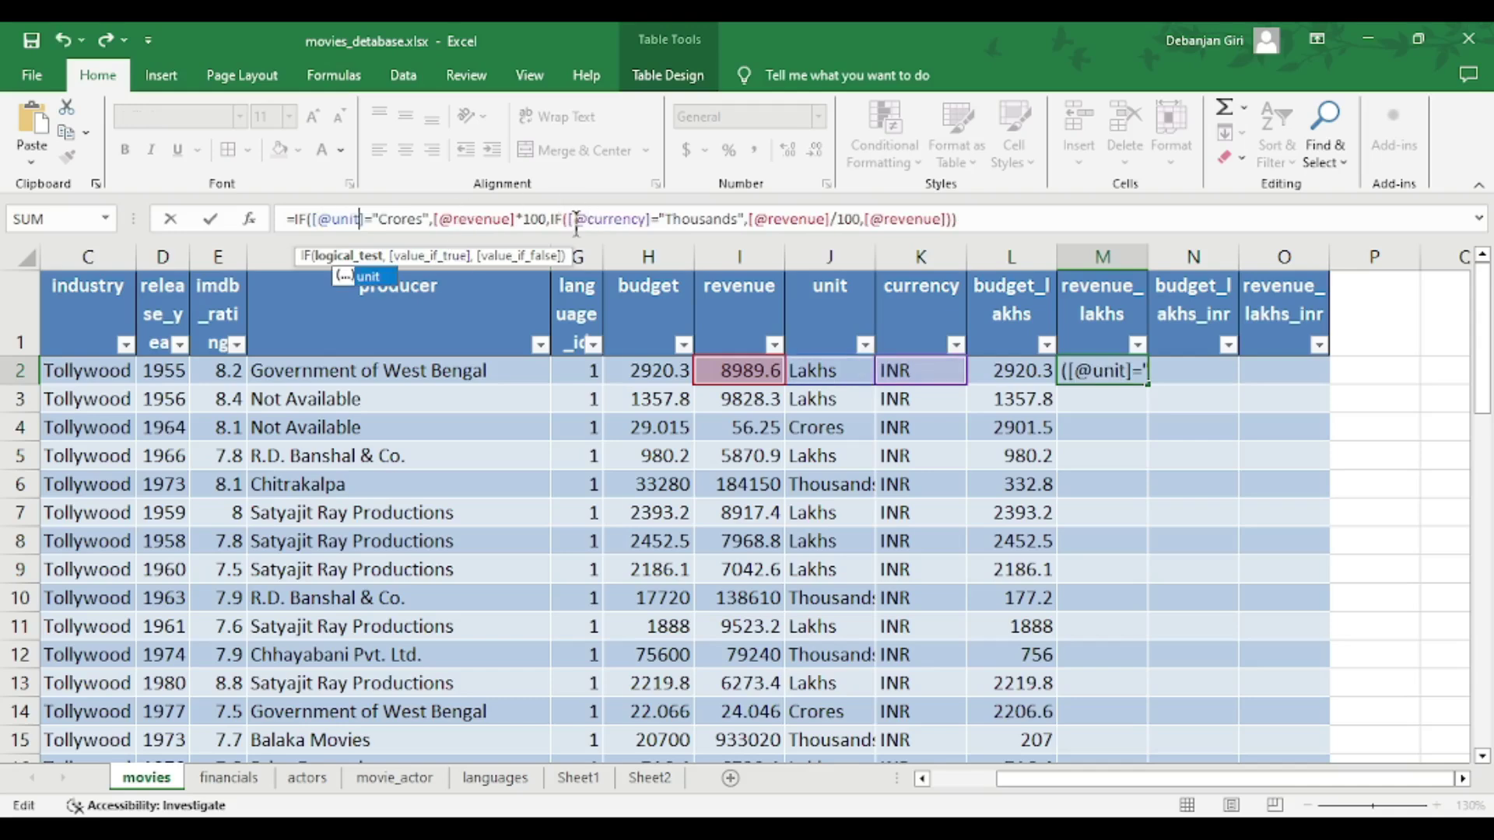
left_click_drag(575, 221, 642, 227)
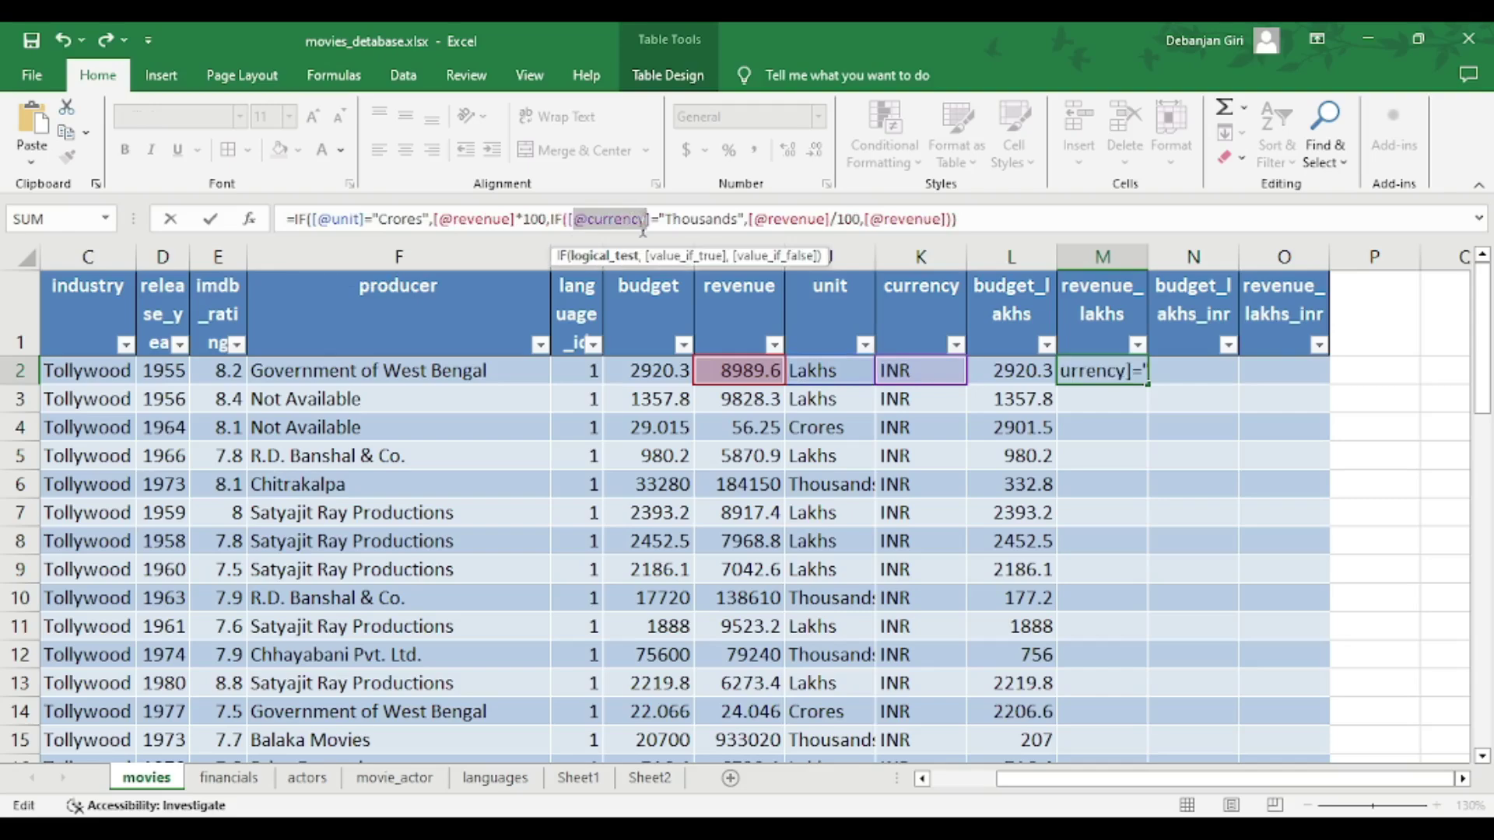
type("@unit")
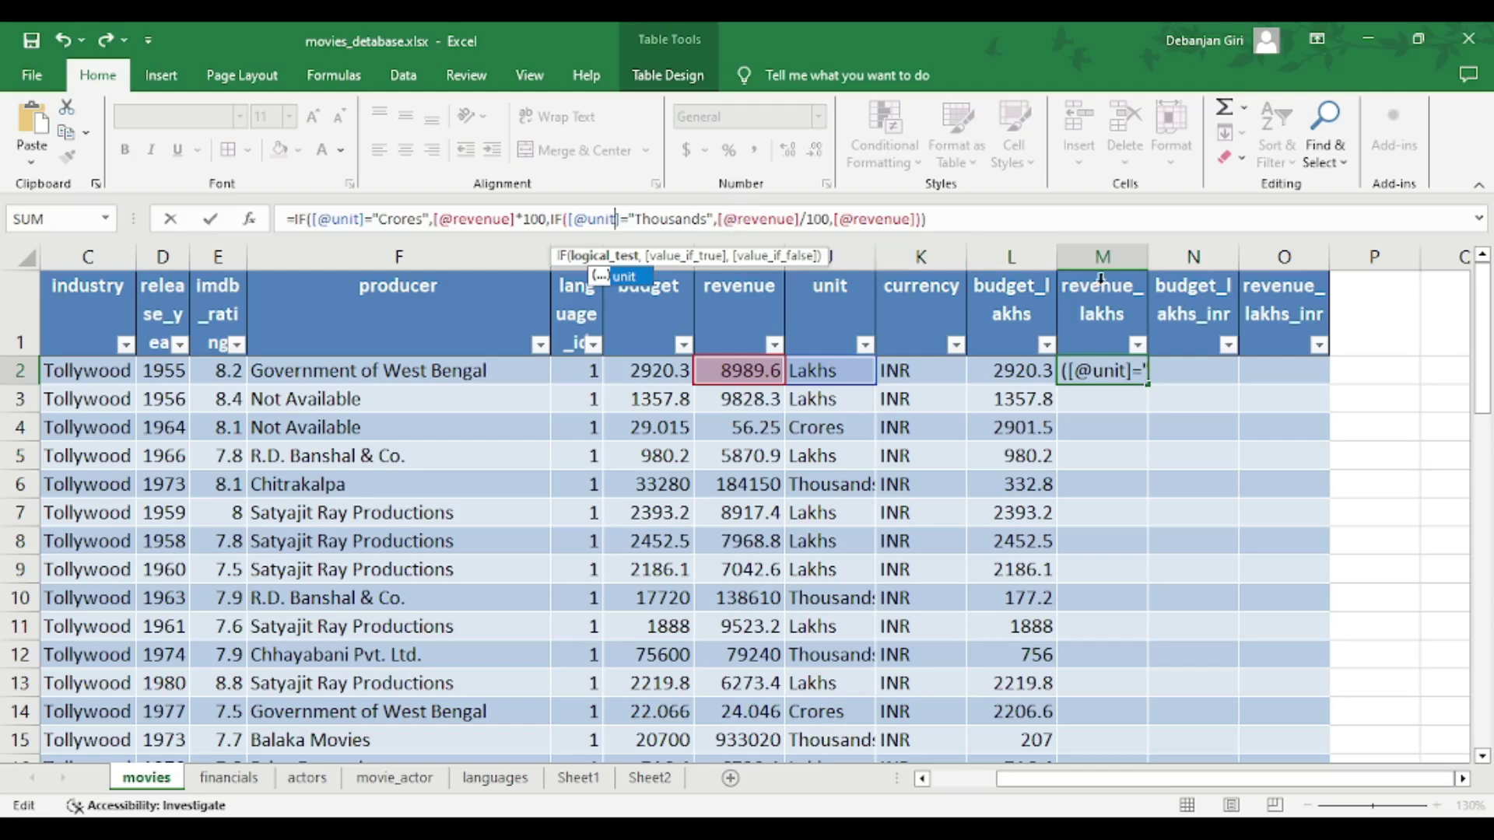
key("Return")
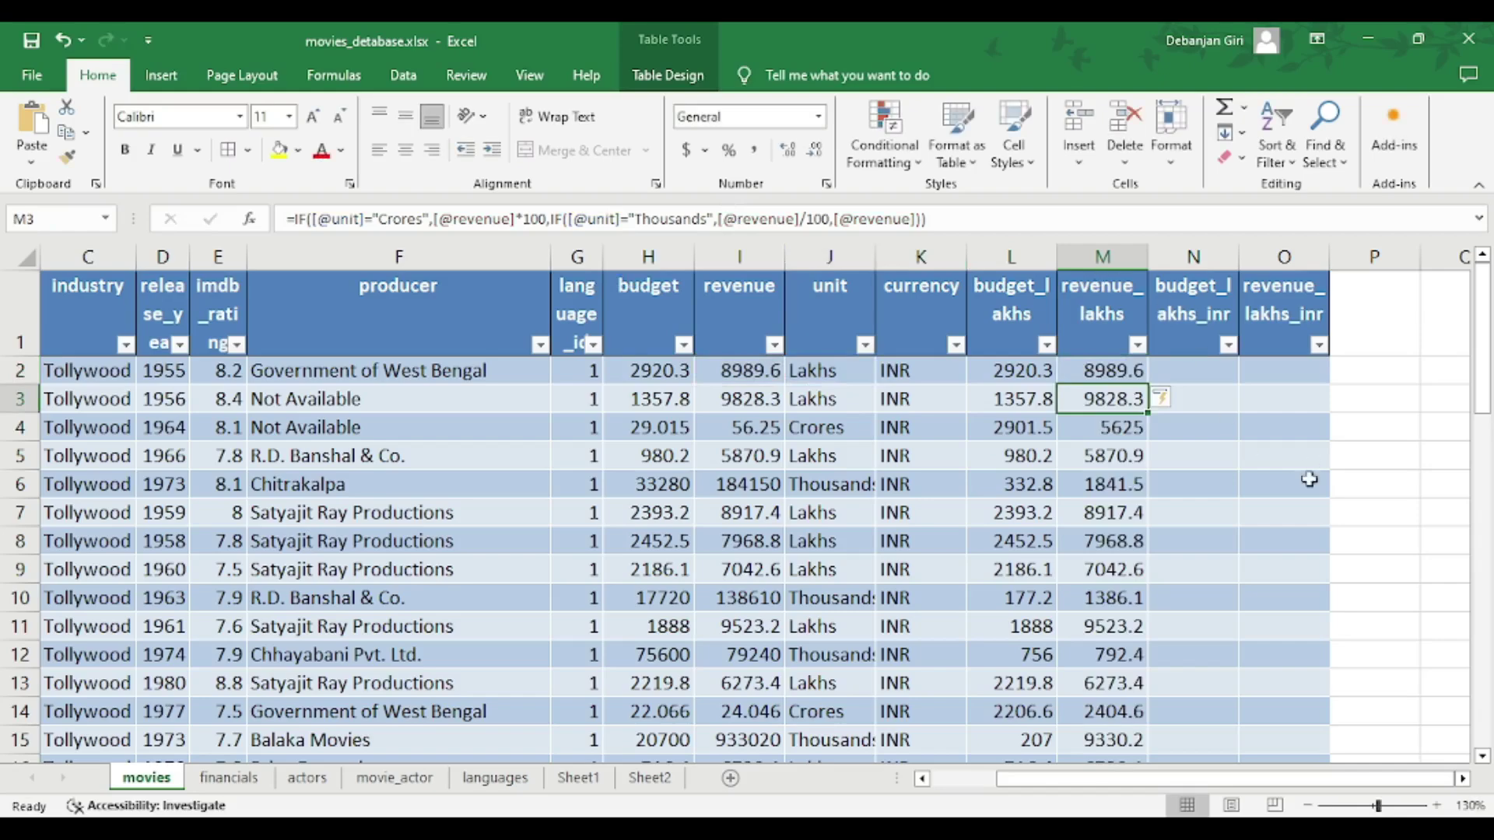
- Check the revenue_lakhs results against revenue and unit for rows in Lakhs, Crores and Thousands
left_click(1244, 509)
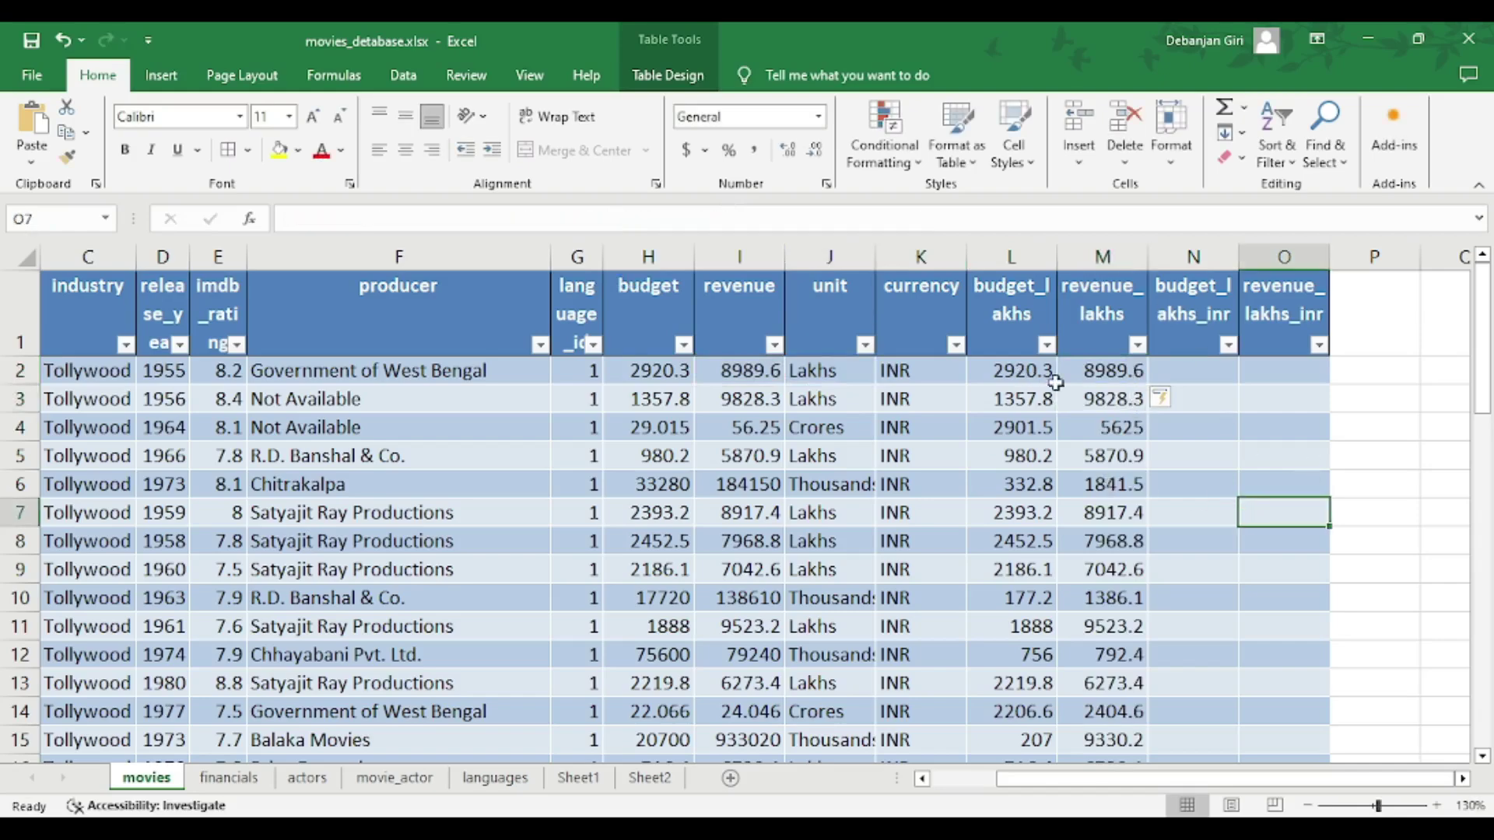
left_click(1103, 379)
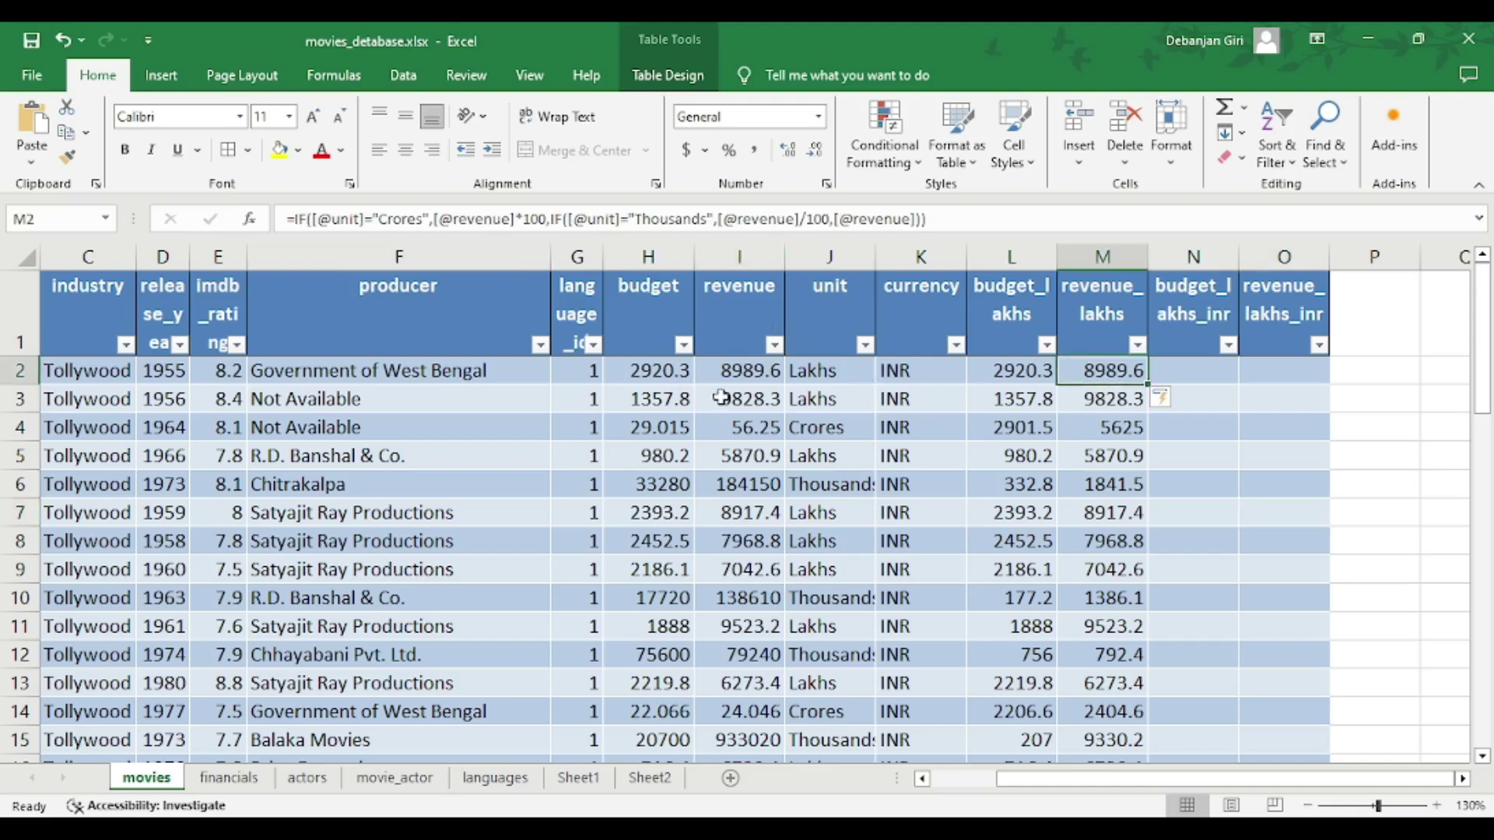
left_click(652, 392)
left_click(654, 366)
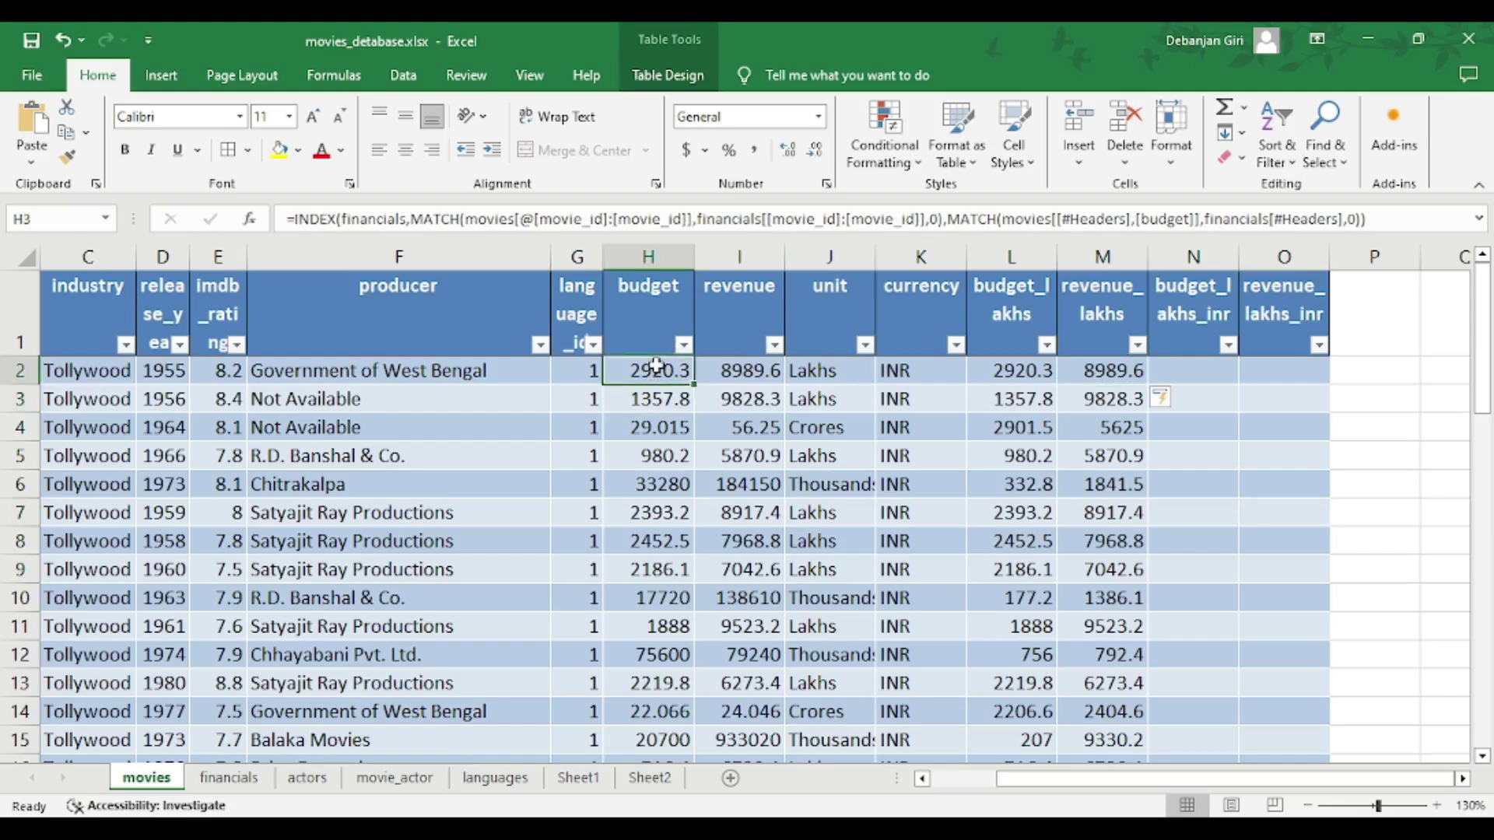
left_click(753, 374)
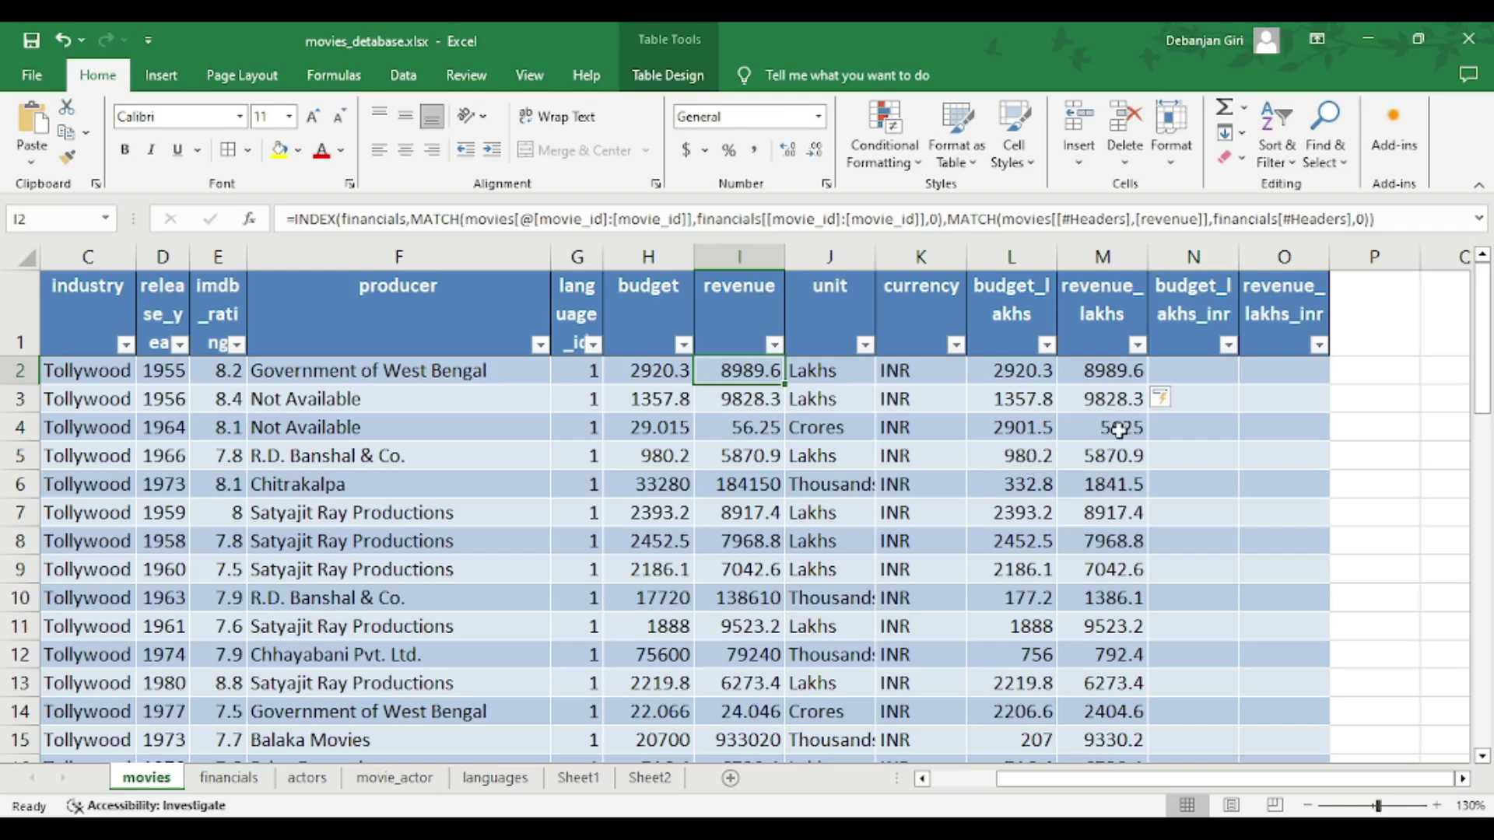
left_click(1103, 460)
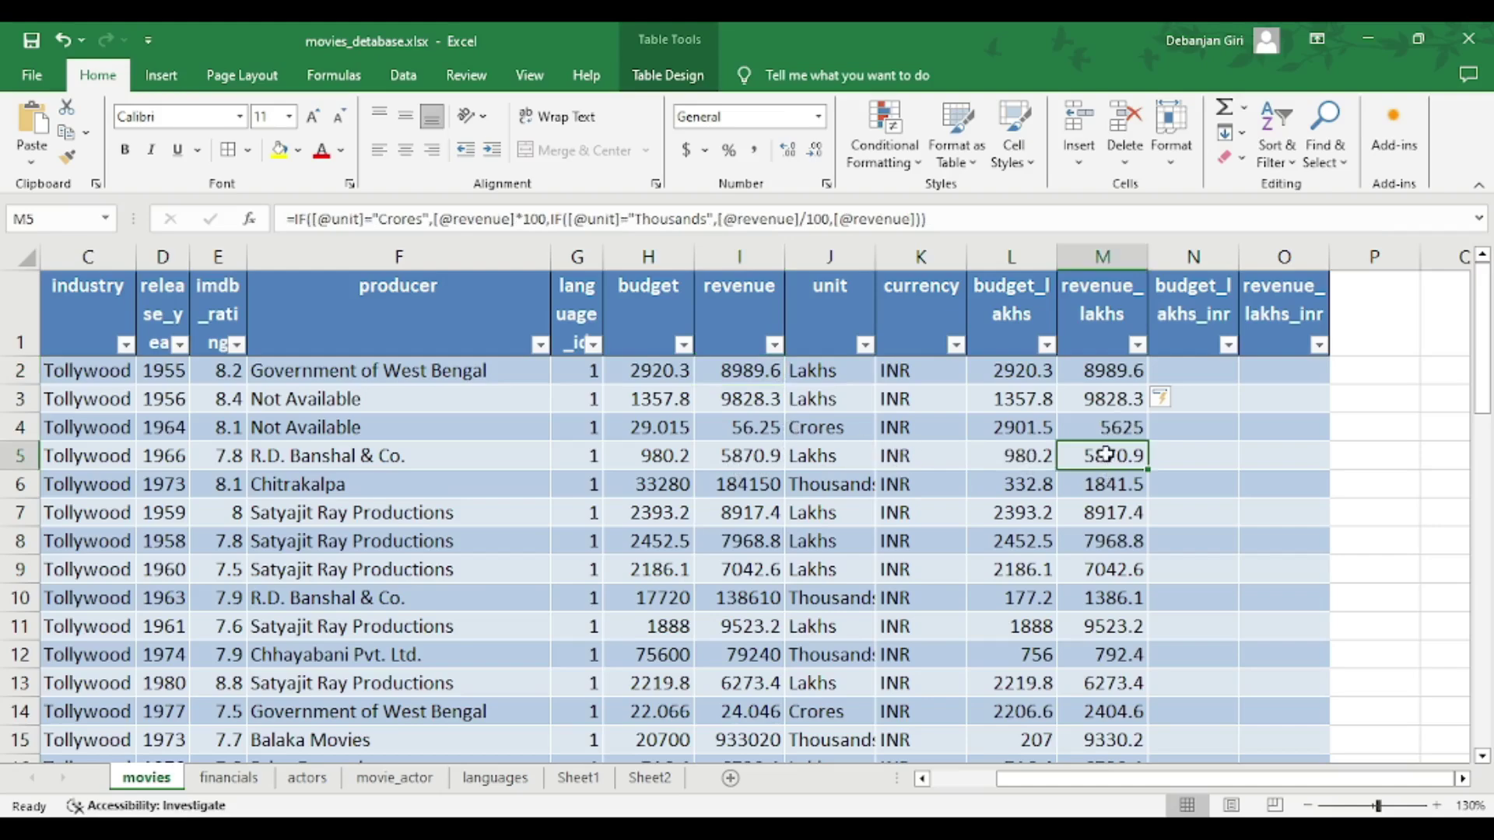
left_click(749, 427)
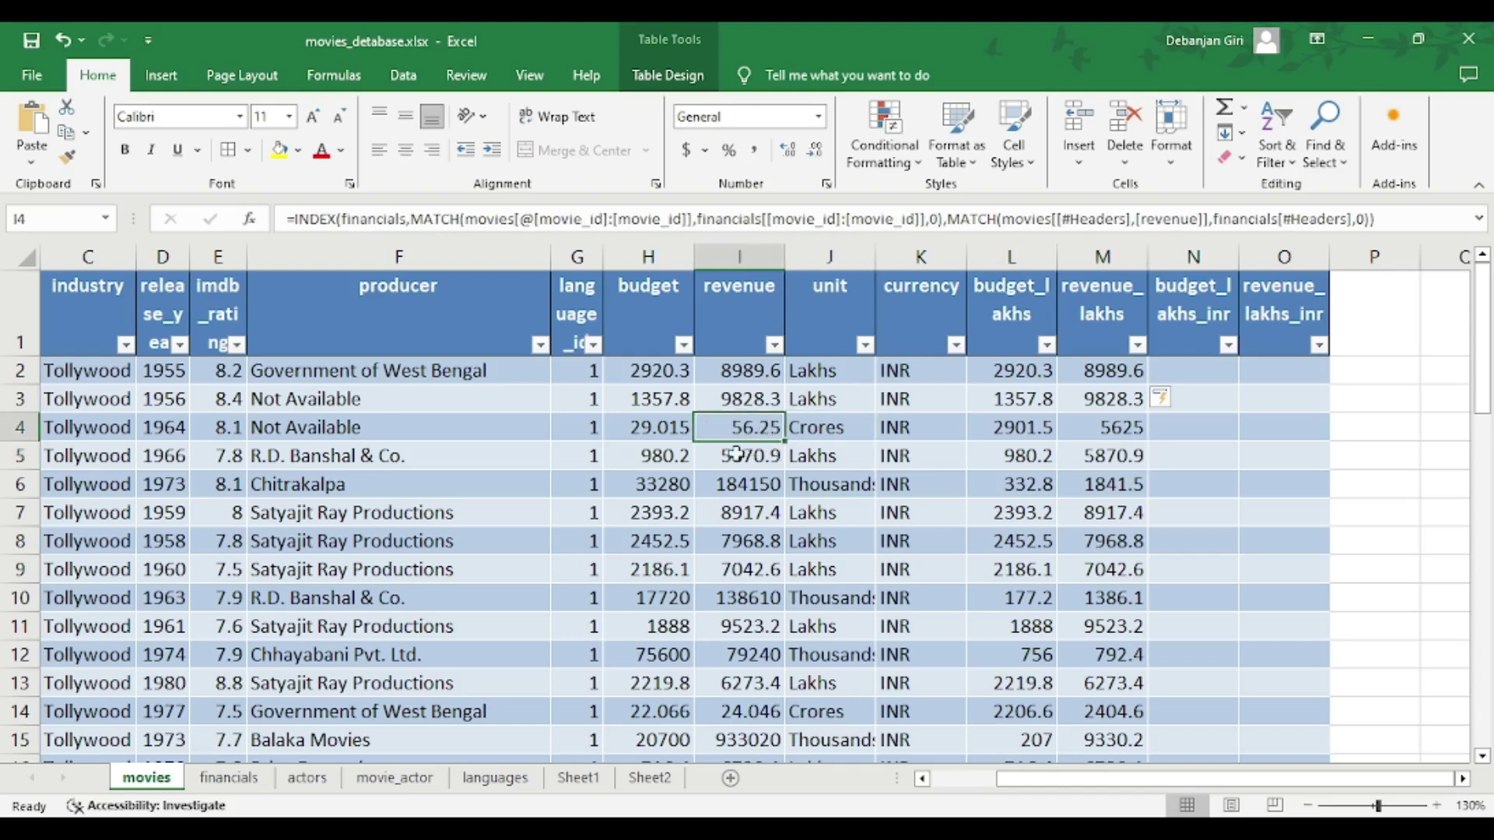
left_click(1106, 427)
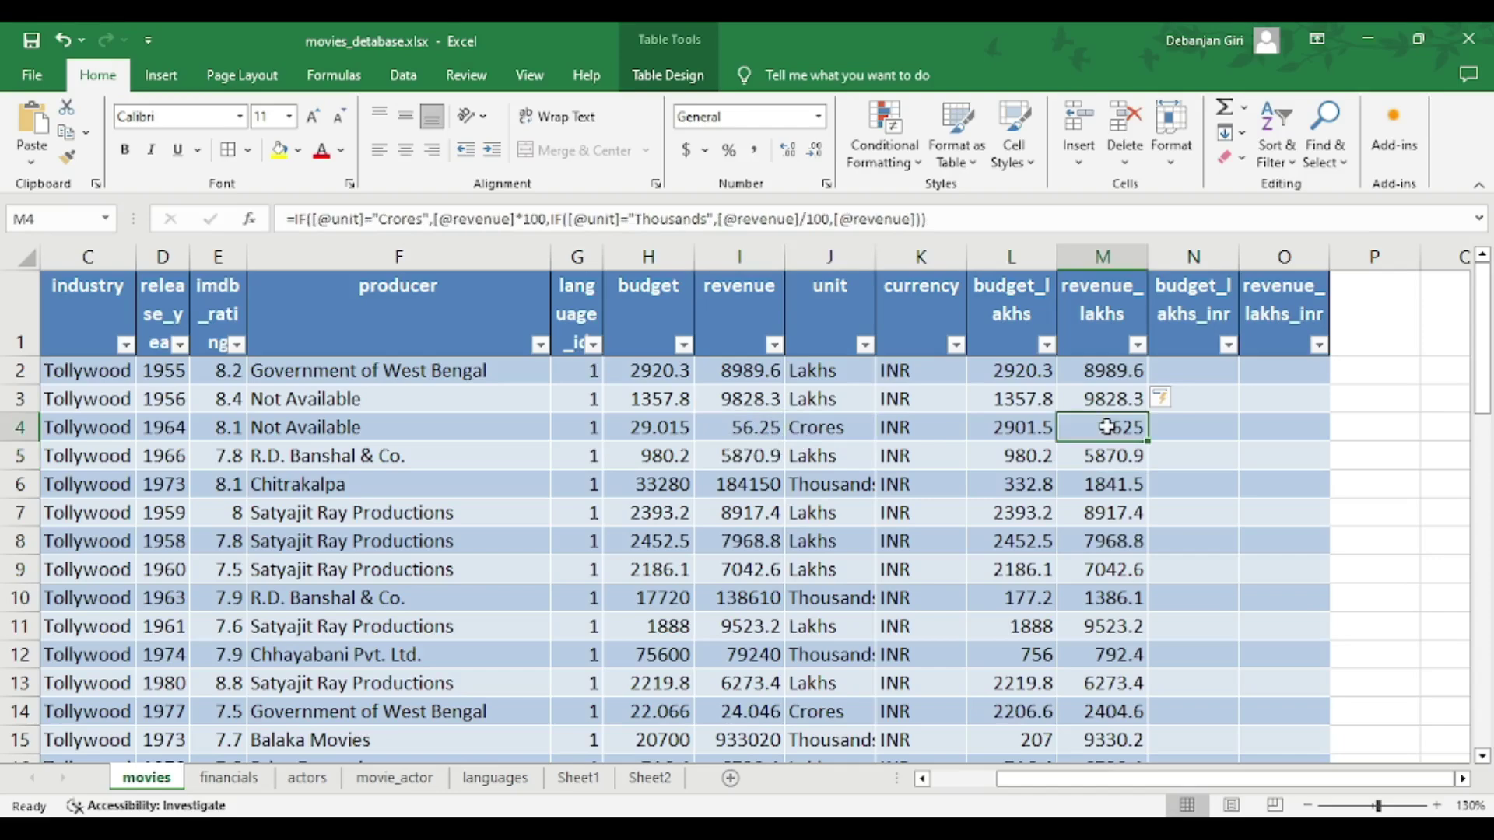
left_click(827, 480)
left_click(761, 482)
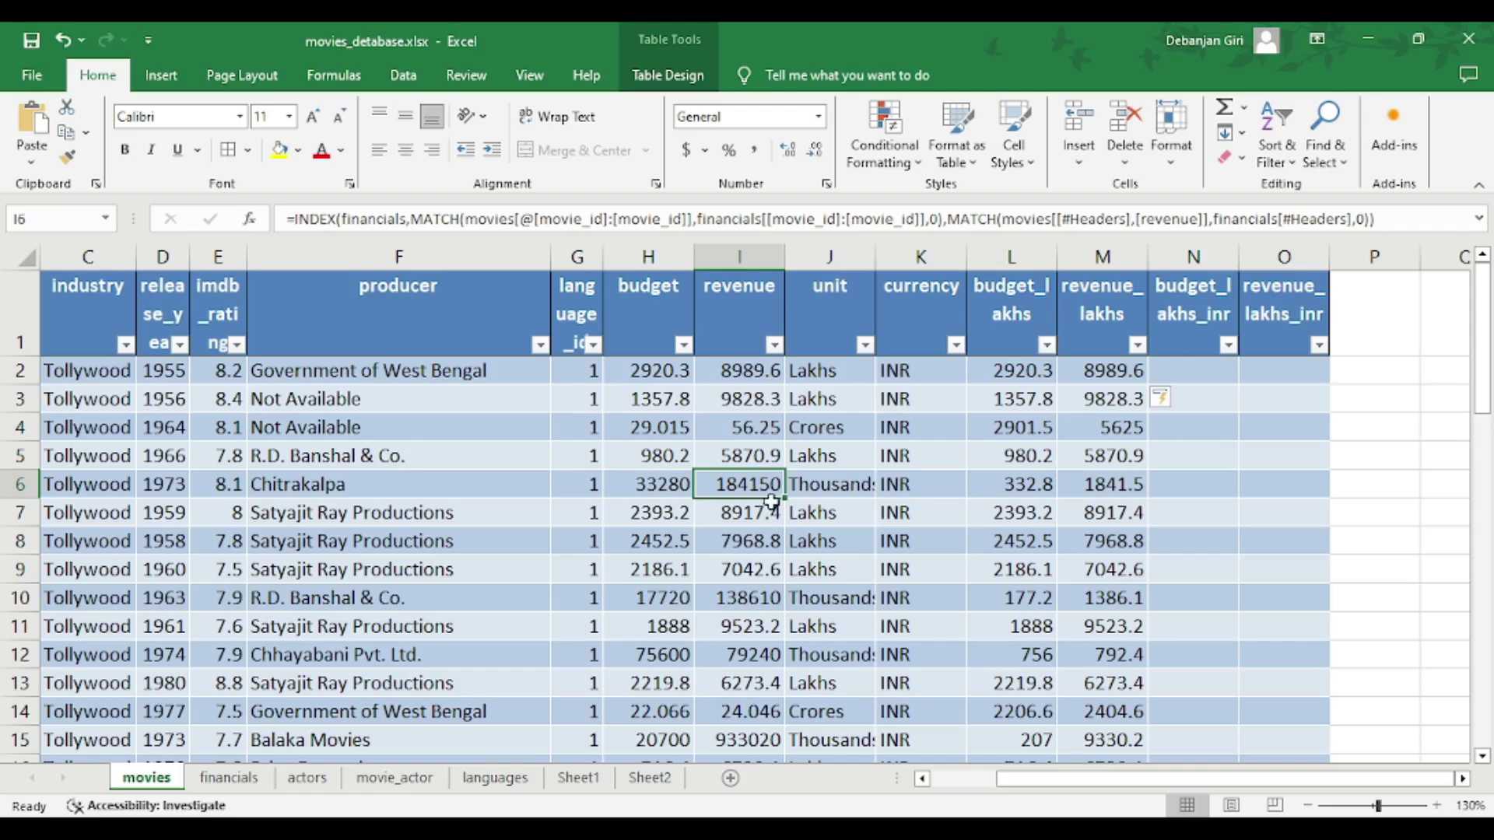
left_click(1135, 488)
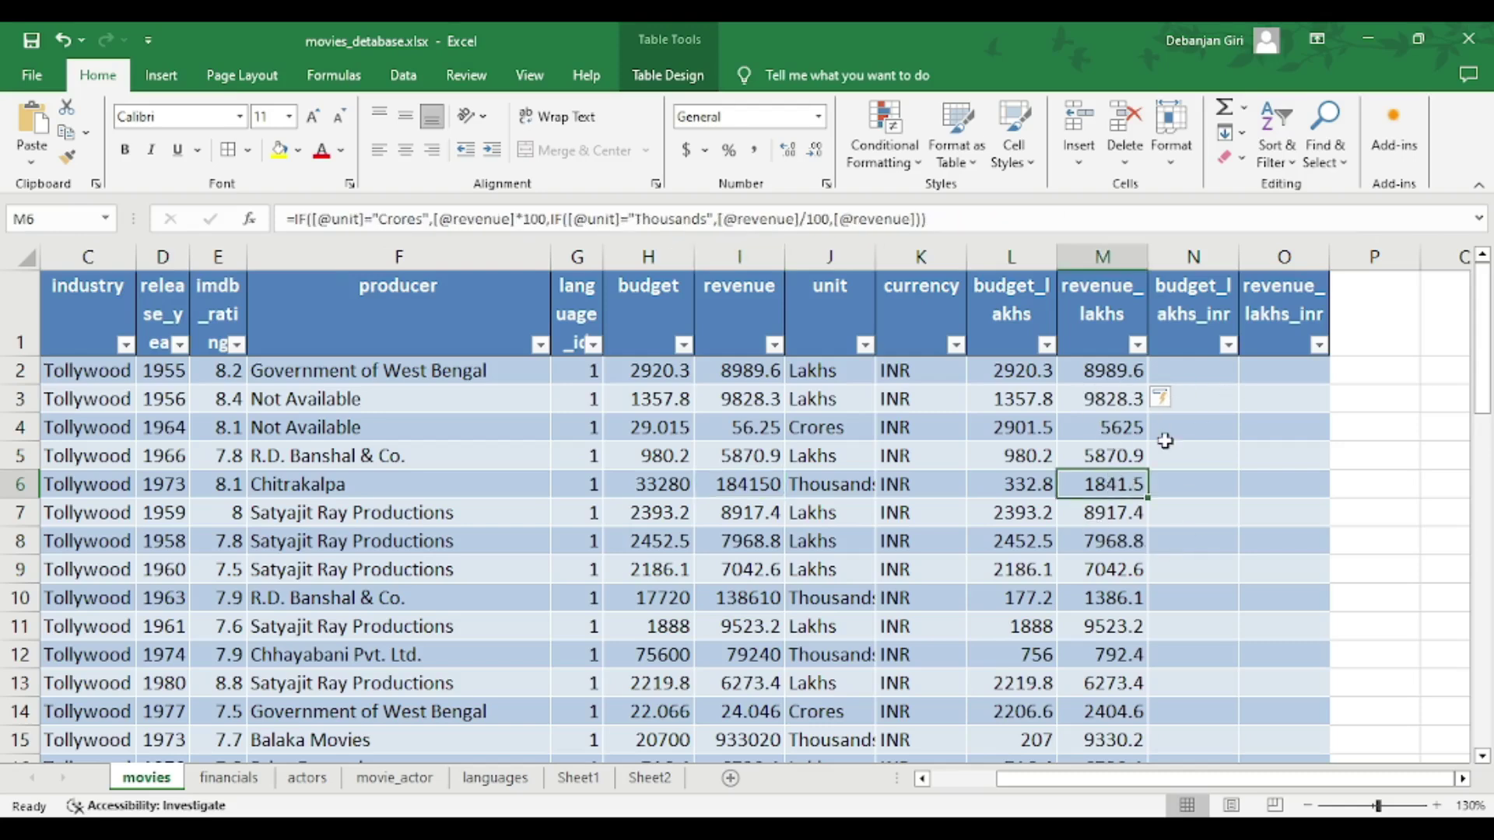
scroll(1046, 420, "down", 1)
scroll(1046, 420, "up", 1)
- Start an IF formula in the first budget_lakhs_inr cell, testing whether the row's currency equals "USD"
left_click(1202, 372)
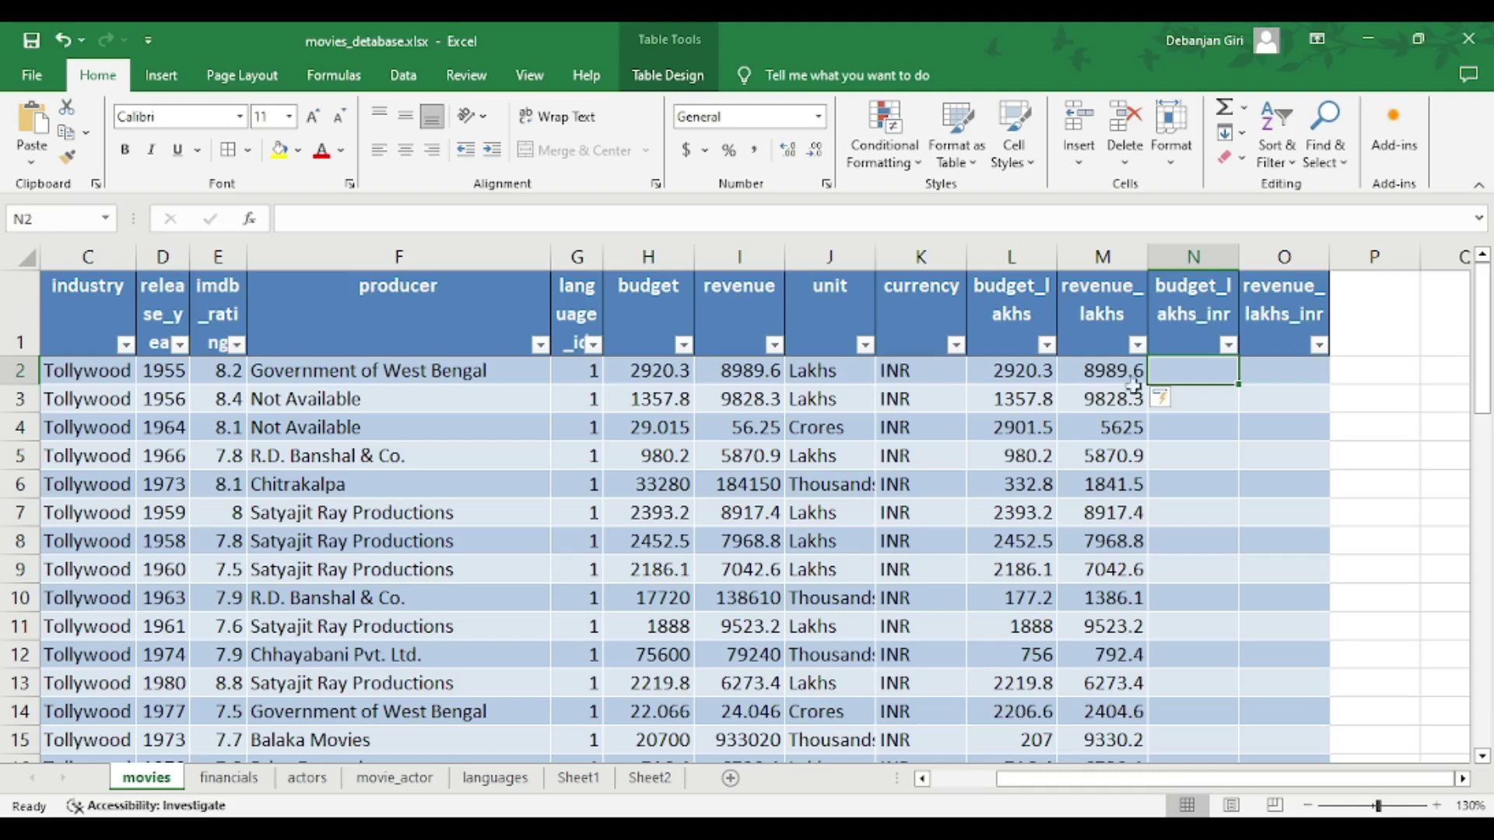
type("=")
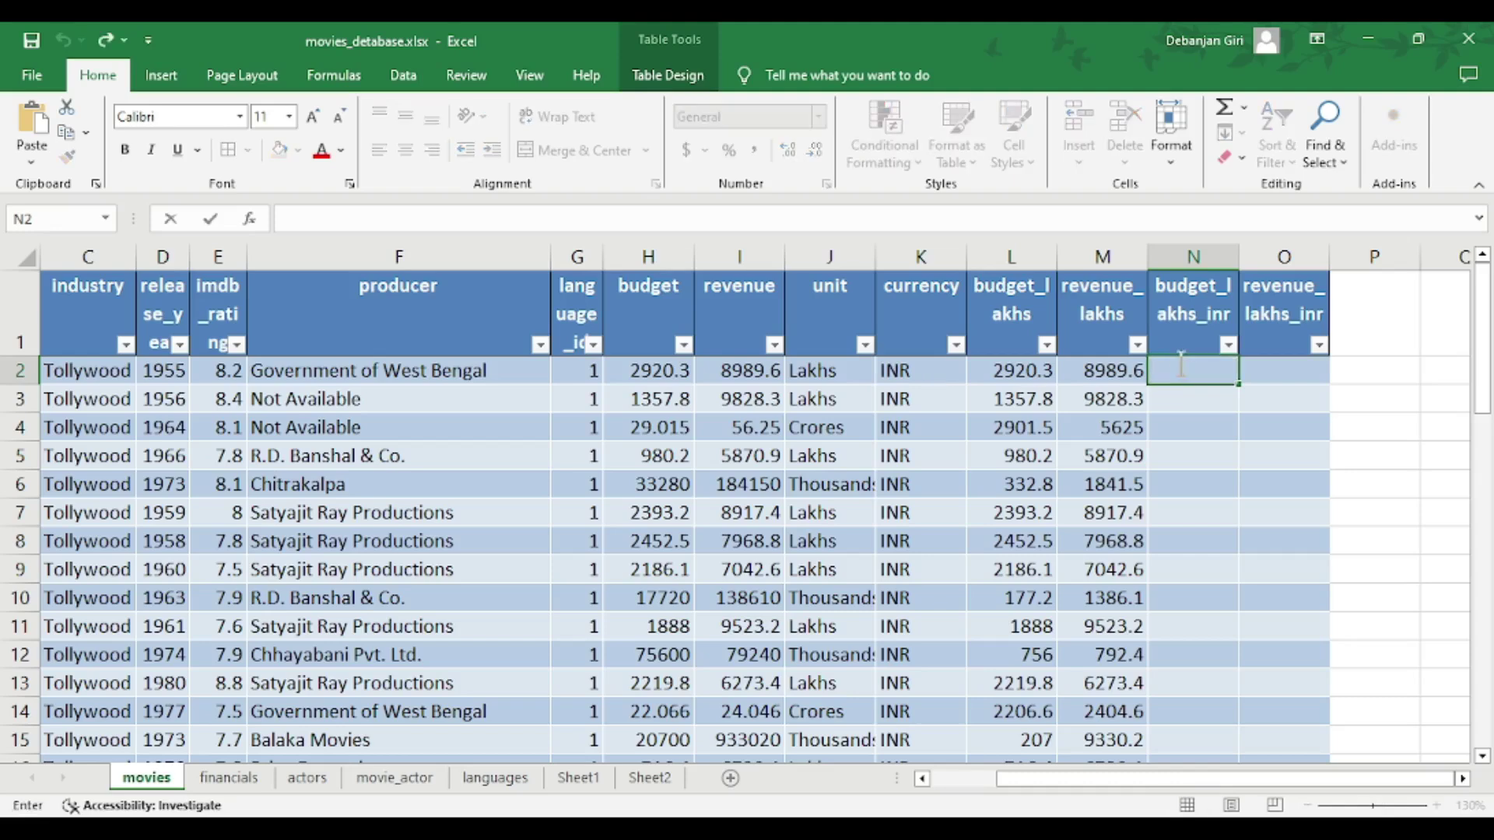
type("if")
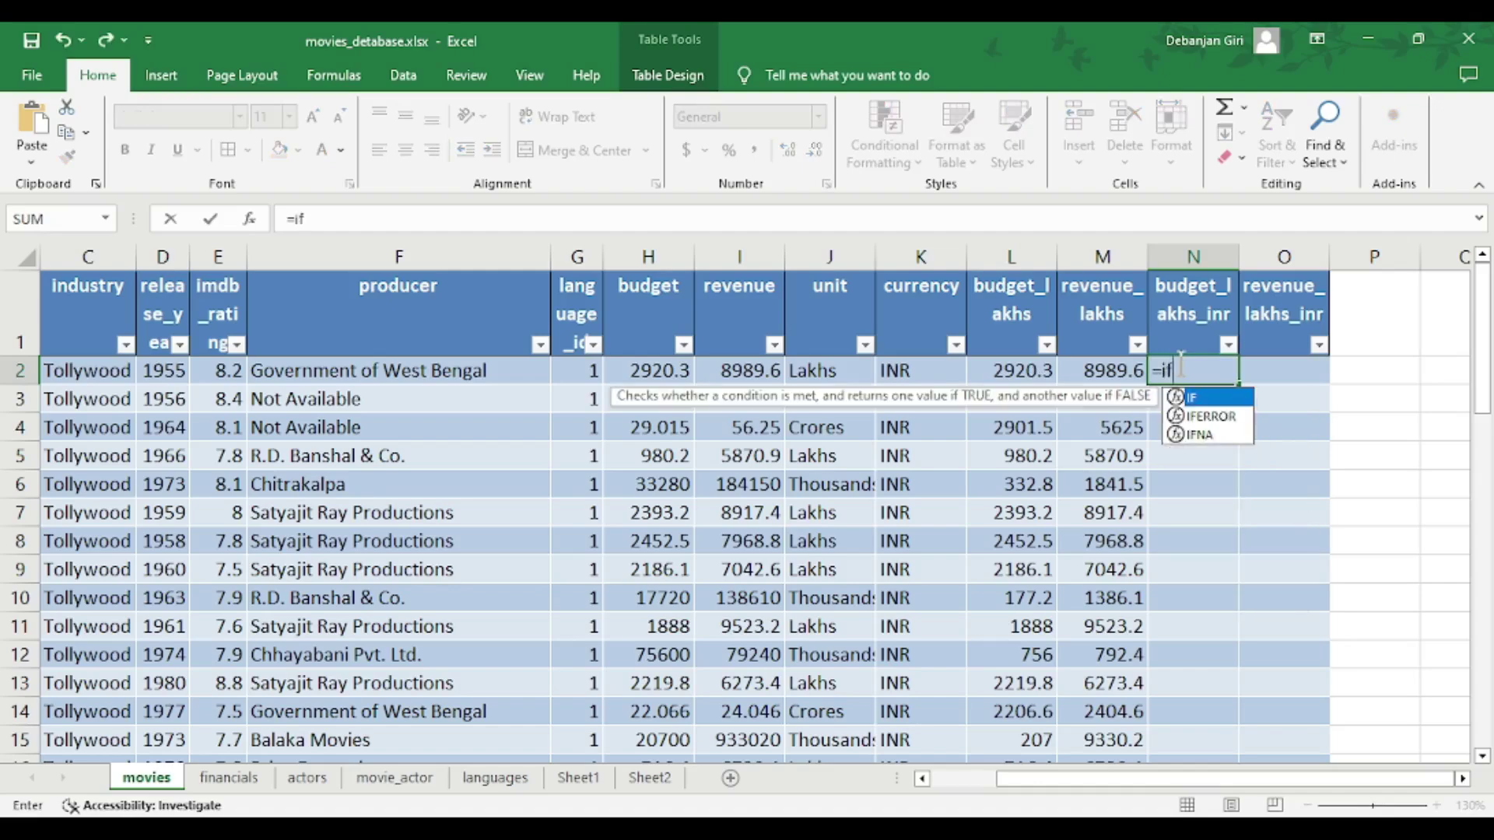
key("Tab")
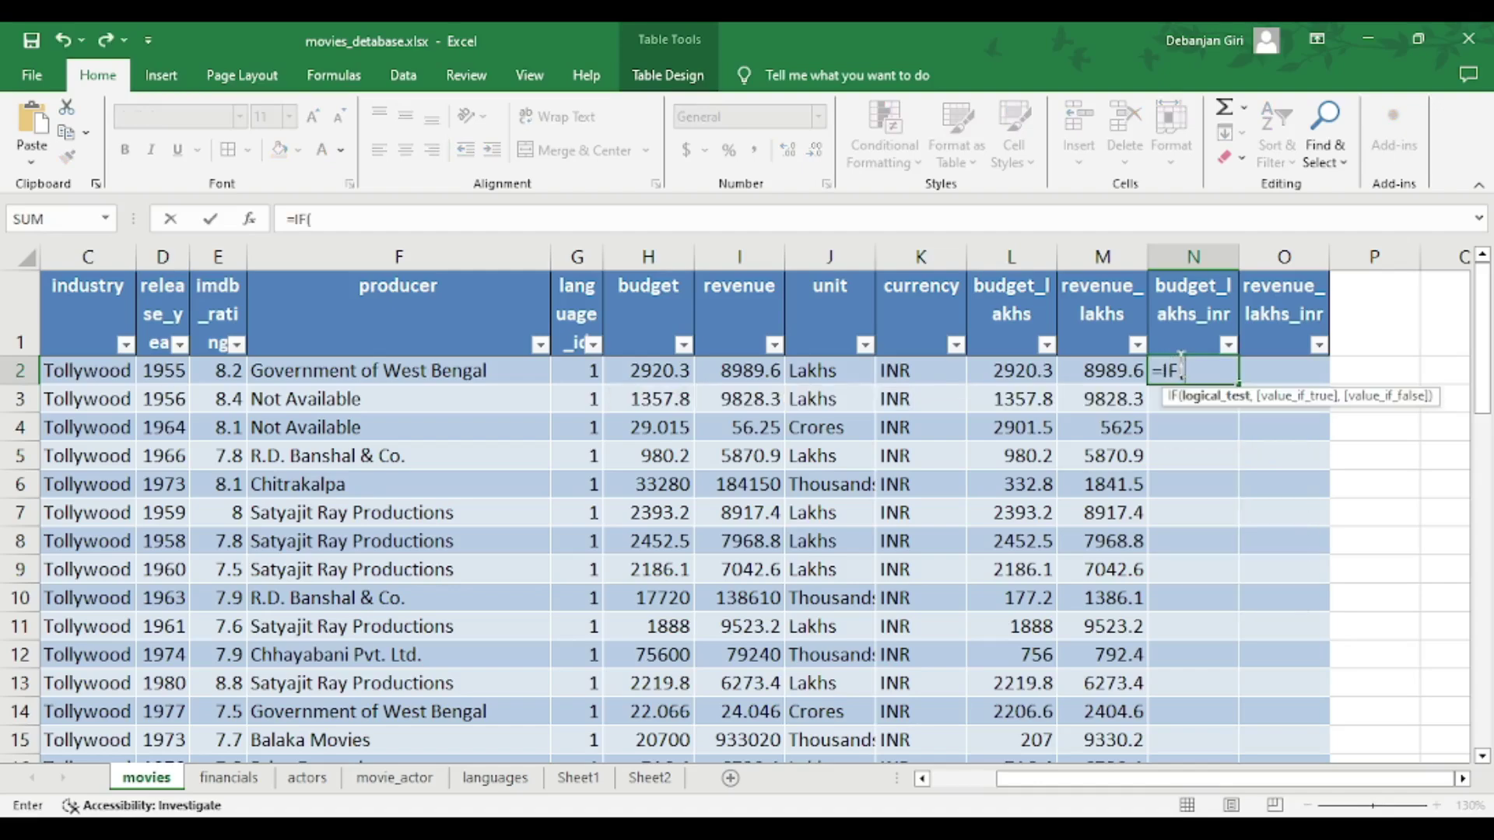
left_click(922, 366)
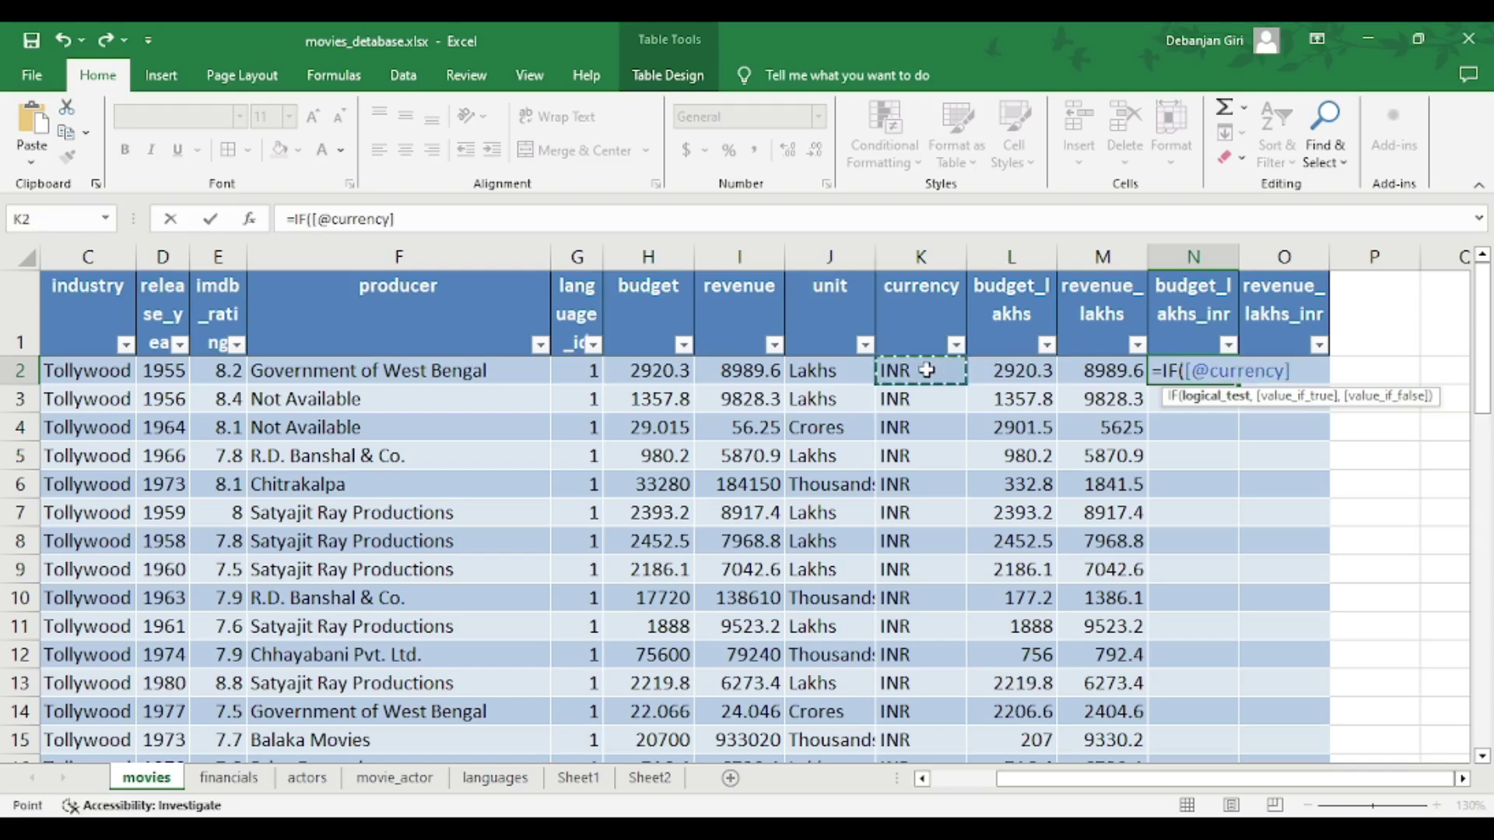
type("=")
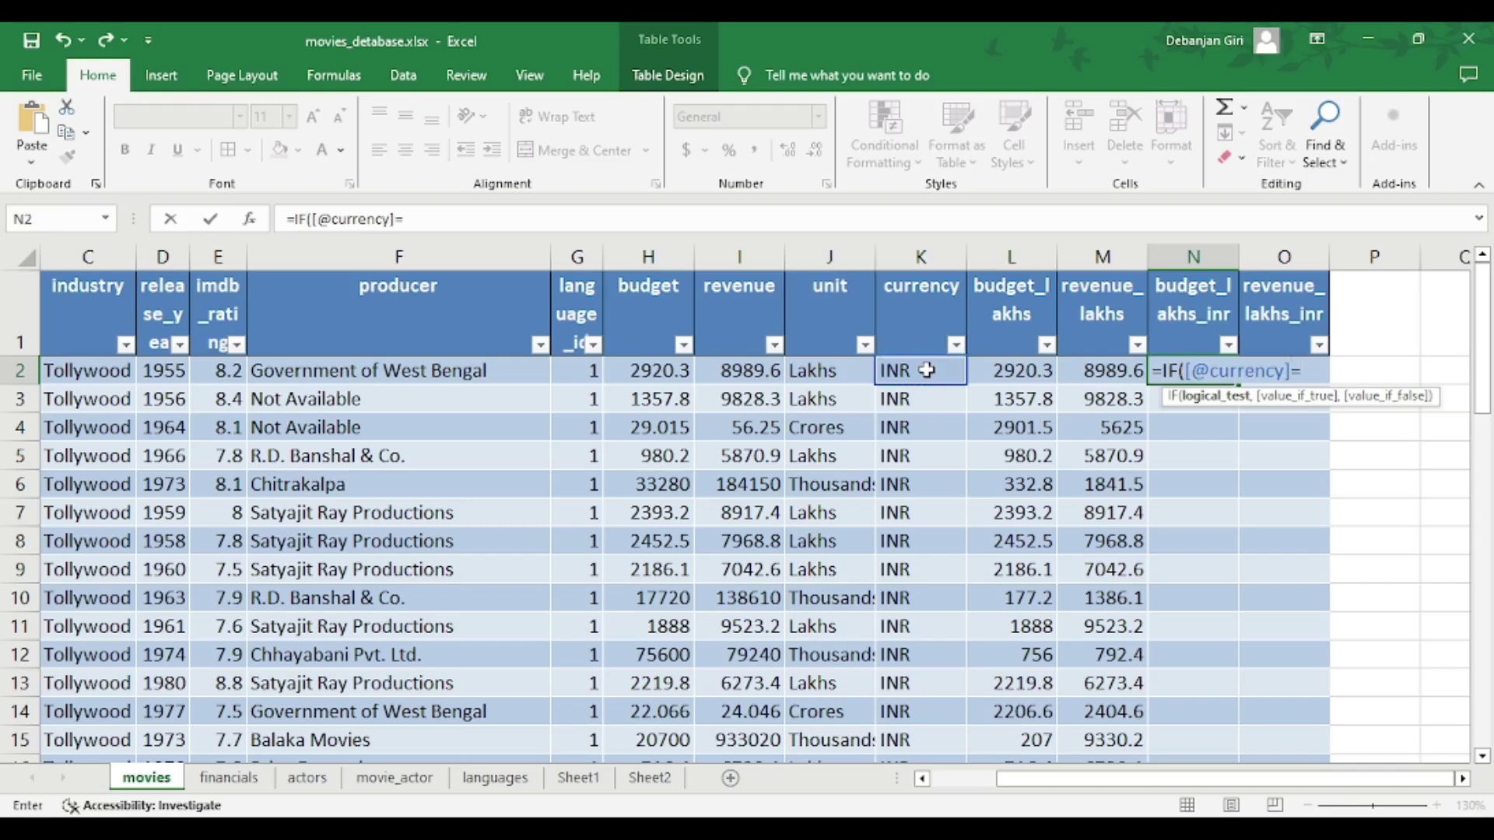
type("\"US")
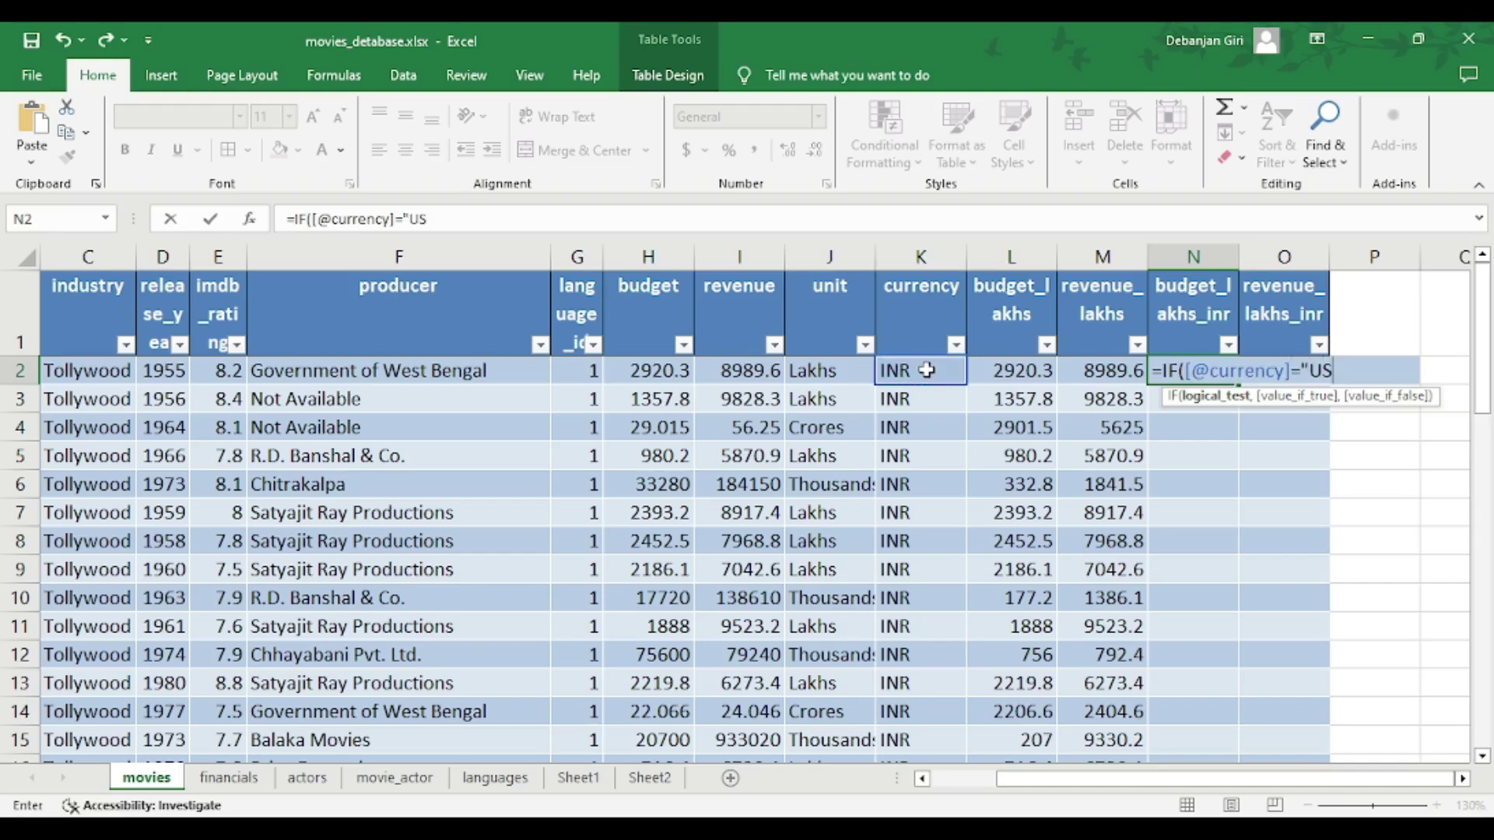
type("D\",")
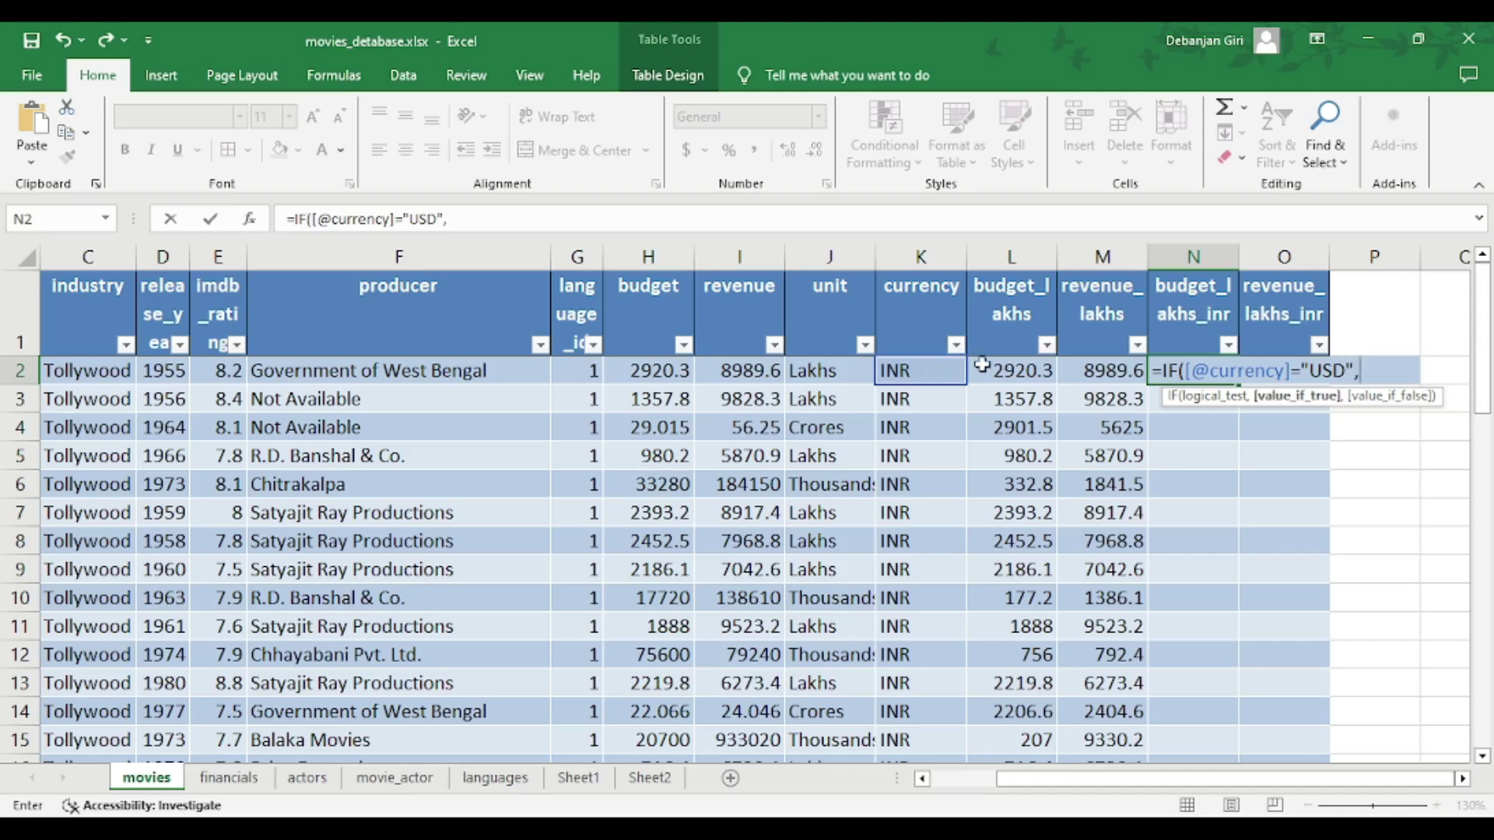
- Complete the IF with budget_lakhs multiplied by 84 when true and unchanged budget_lakhs when false, and commit the formula
left_click(1003, 375)
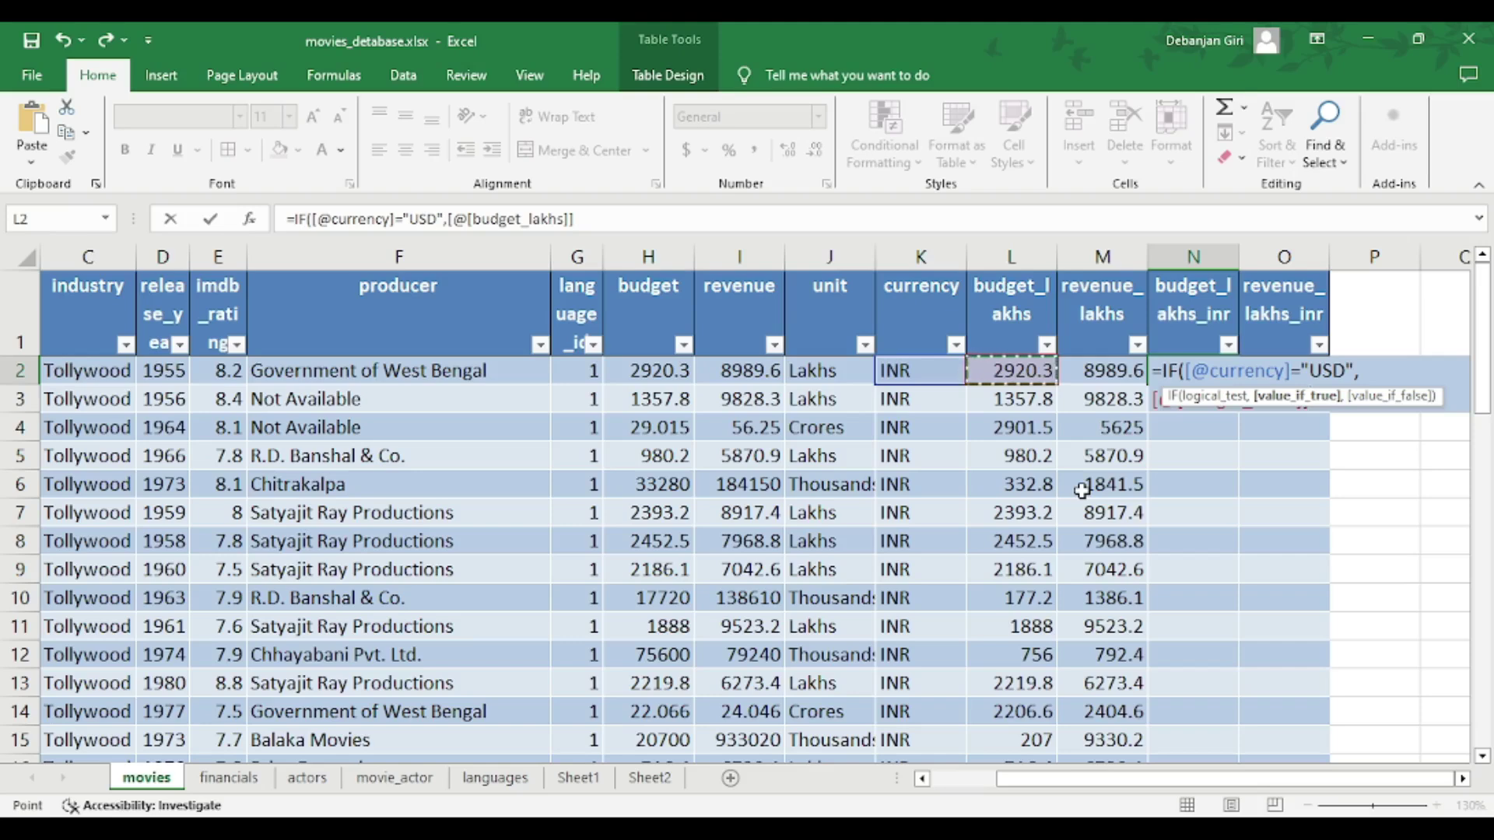
type("*")
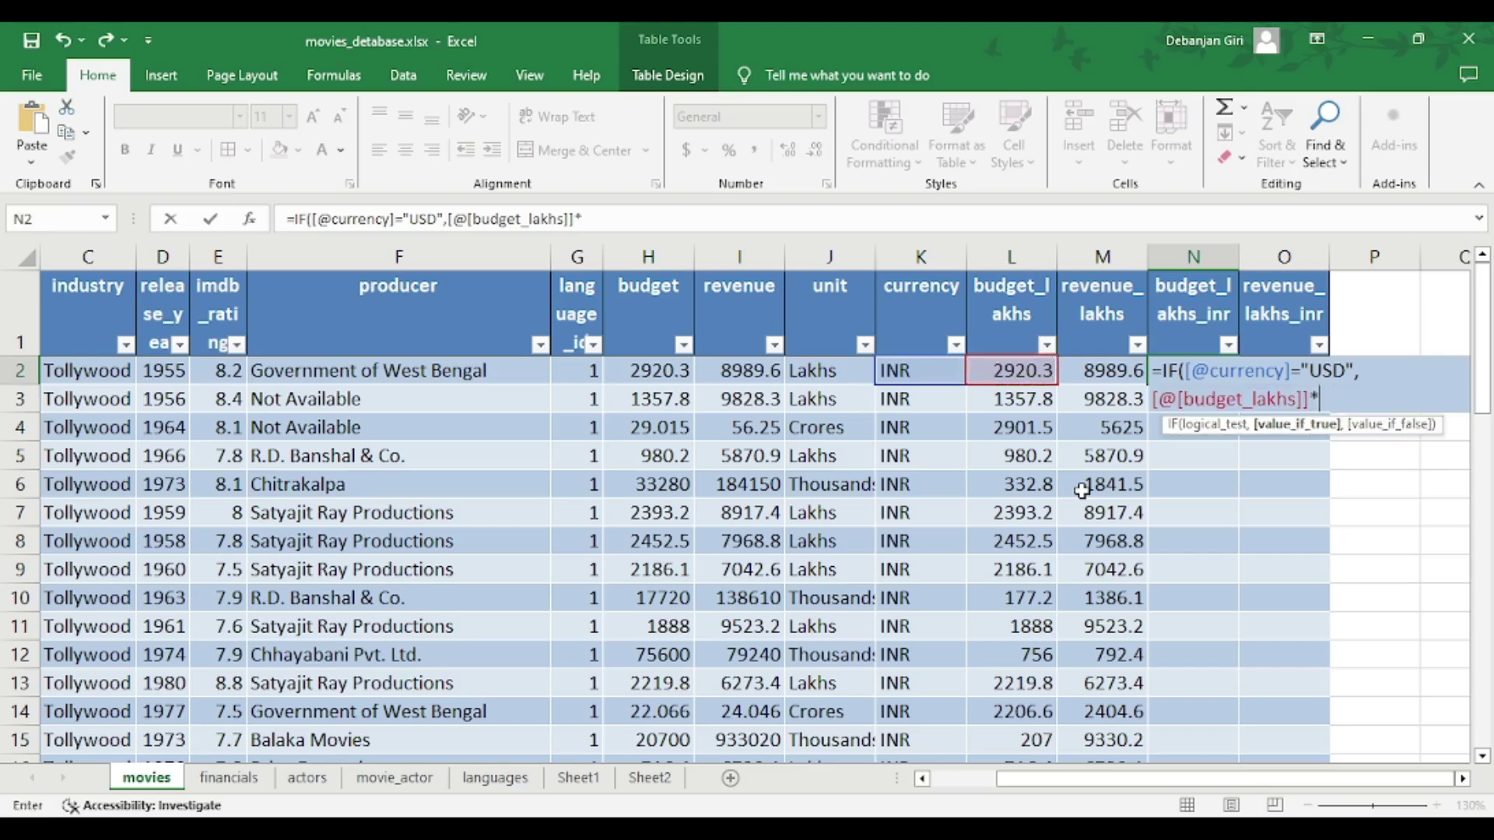
type("84,")
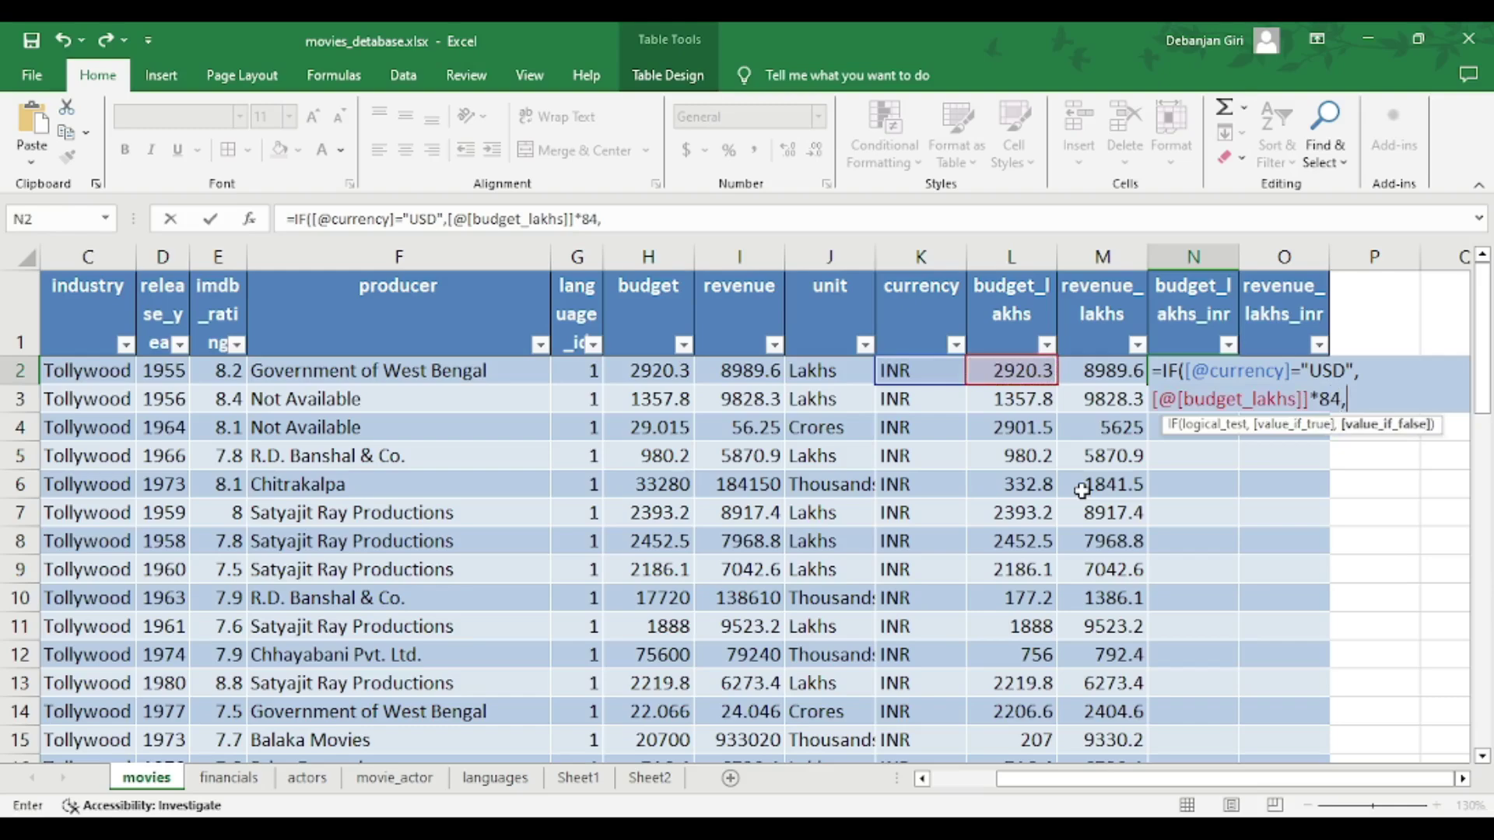
left_click(1030, 376)
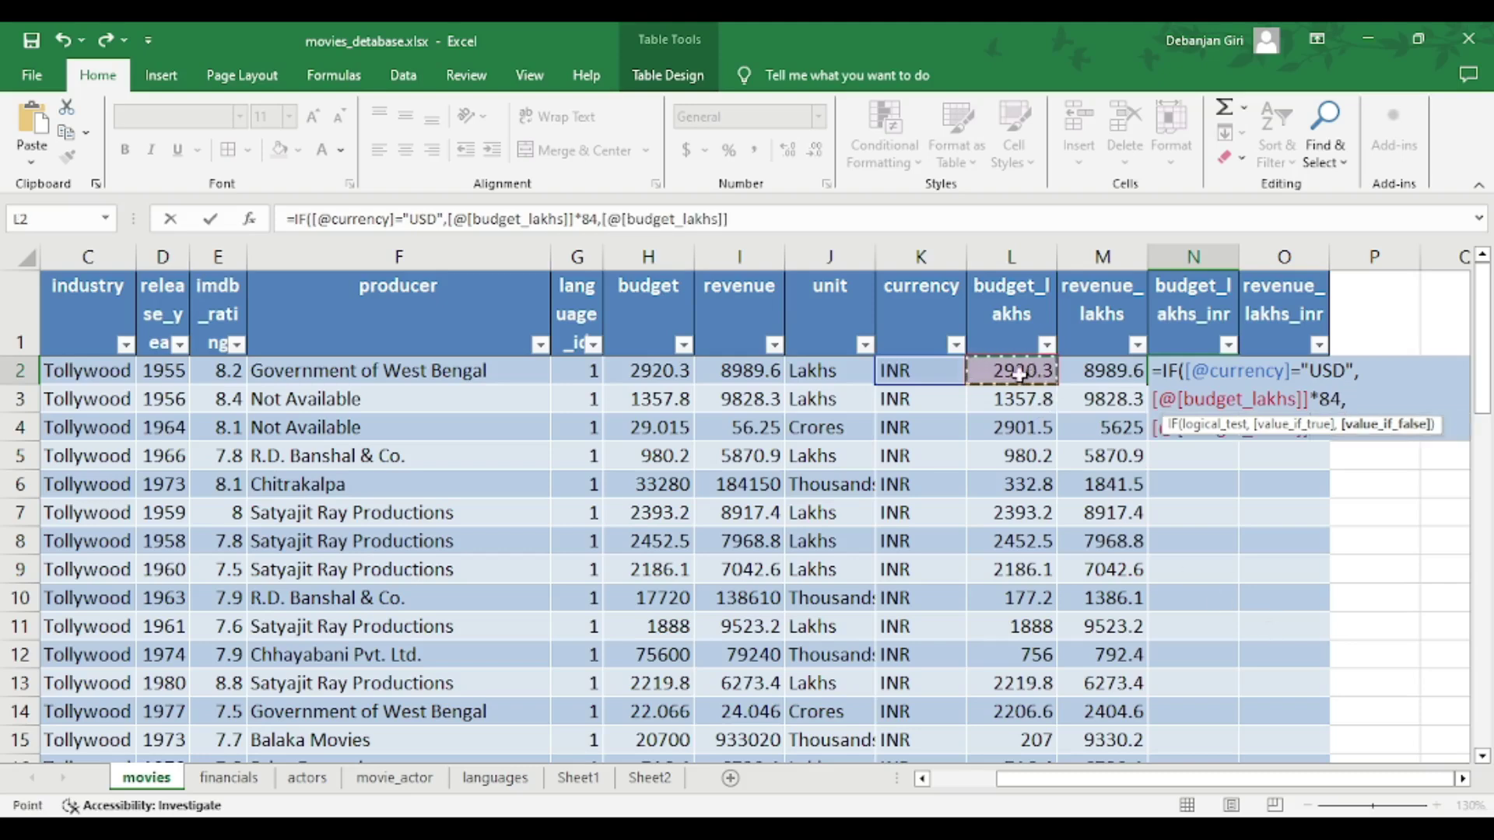
type(")")
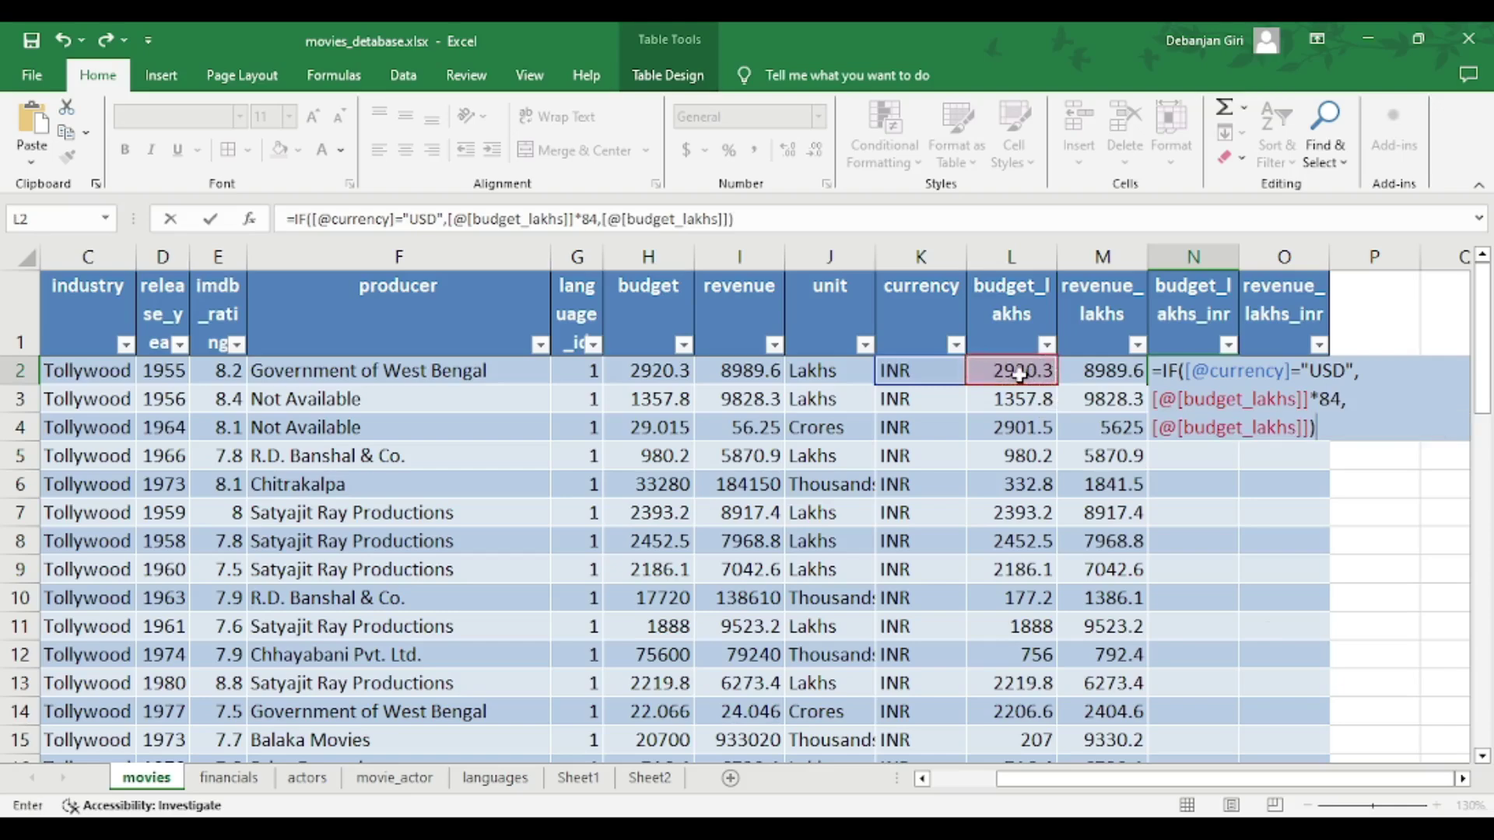
key("Return")
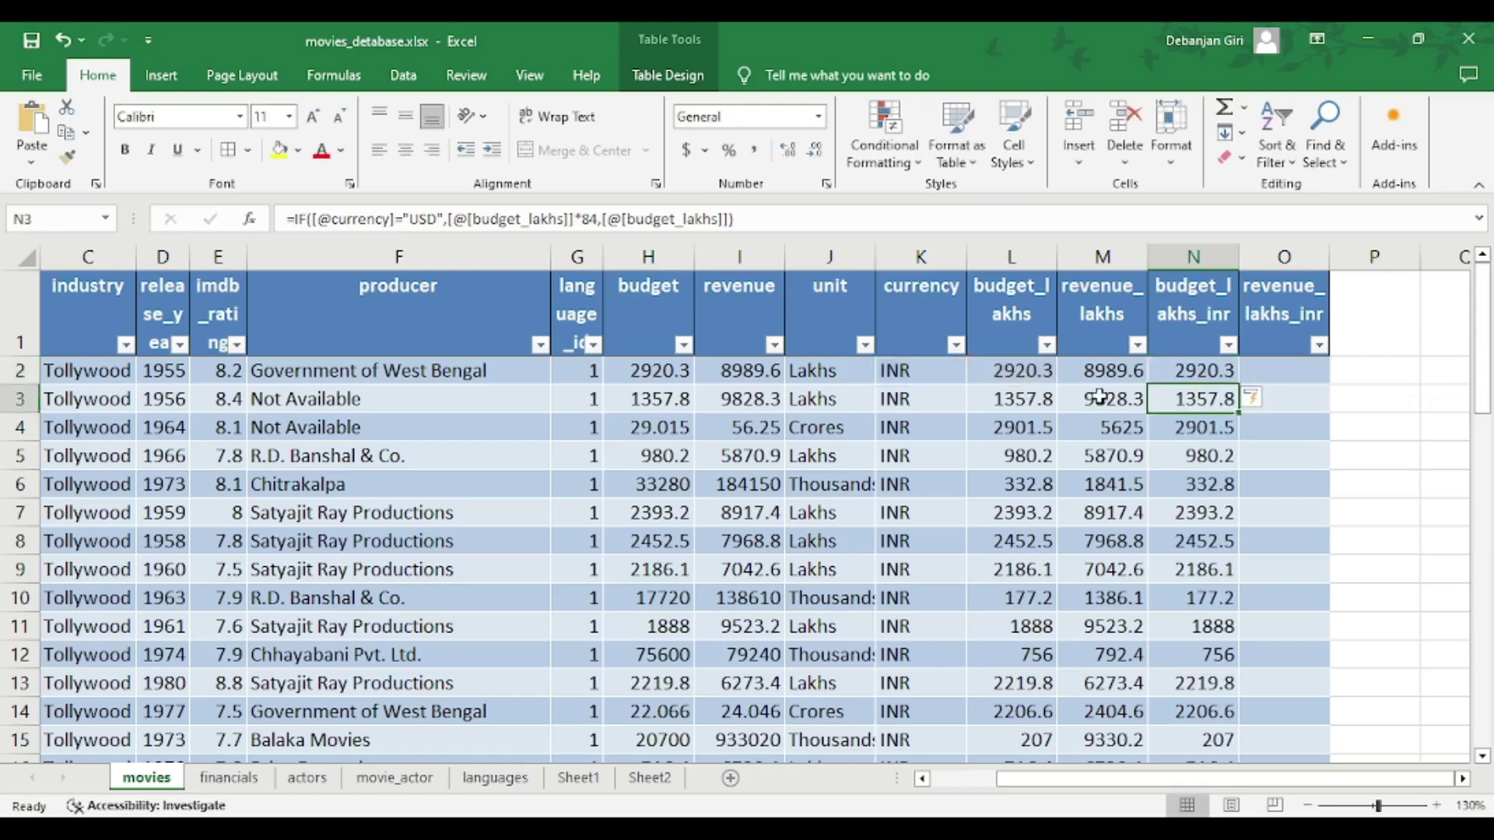
- Widen the budget_lakhs column to show its full header and examine the first USD row's converted budget
scroll(1193, 488, "down", 2)
scroll(1194, 488, "down", 4)
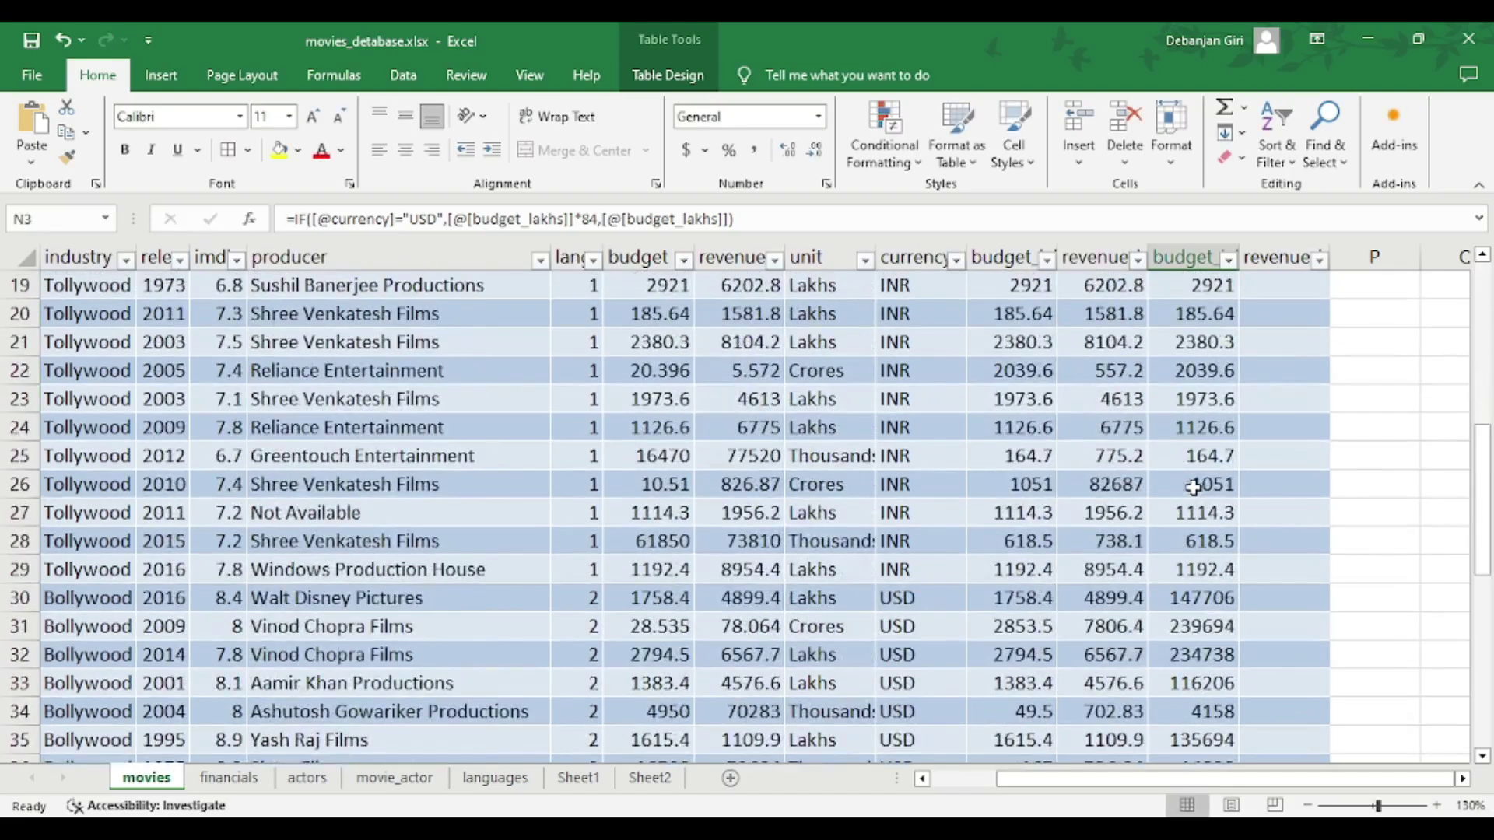
left_click(915, 598)
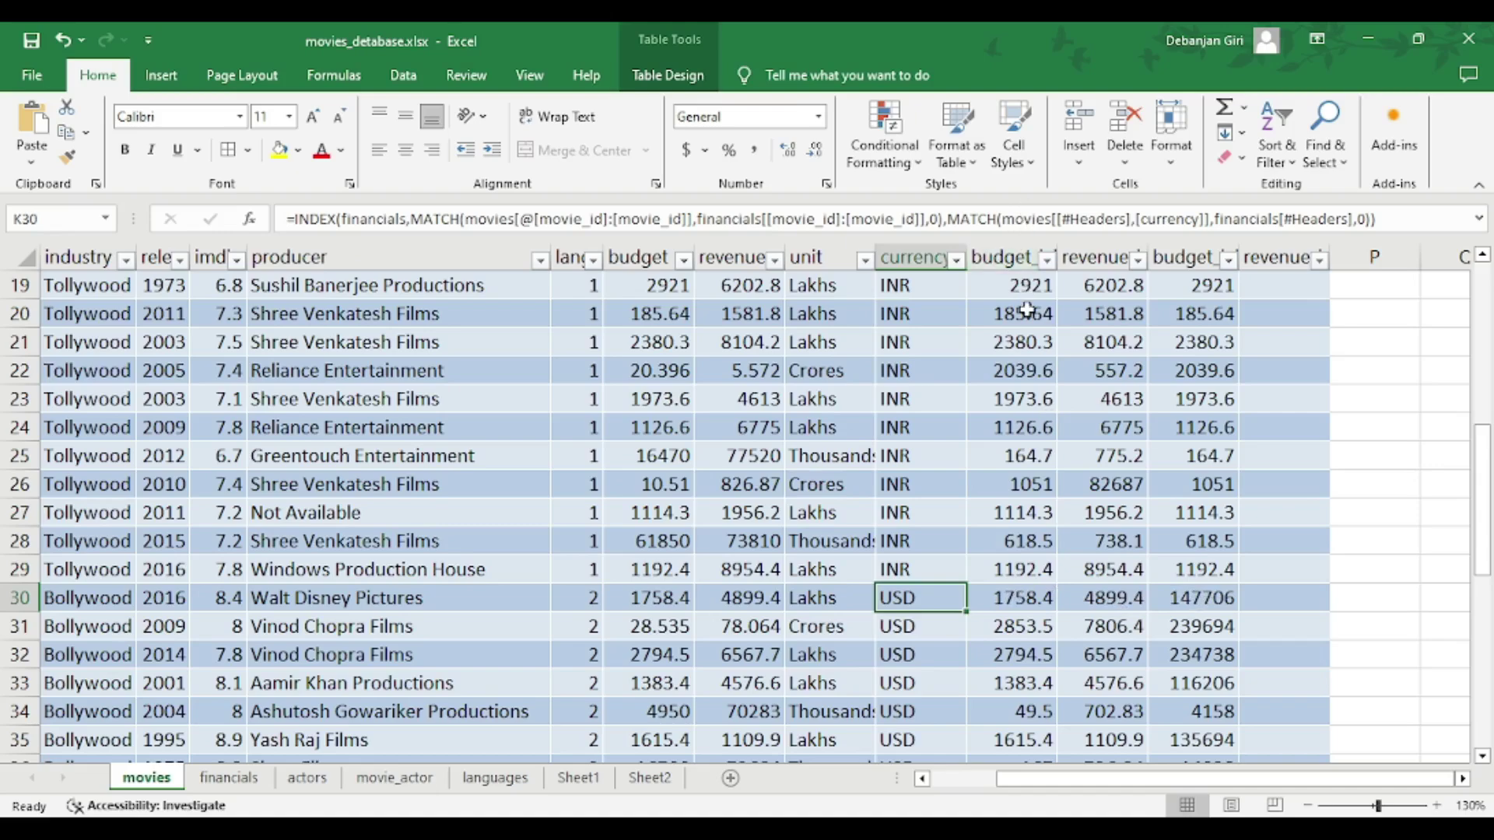
left_click_drag(1063, 254, 1108, 254)
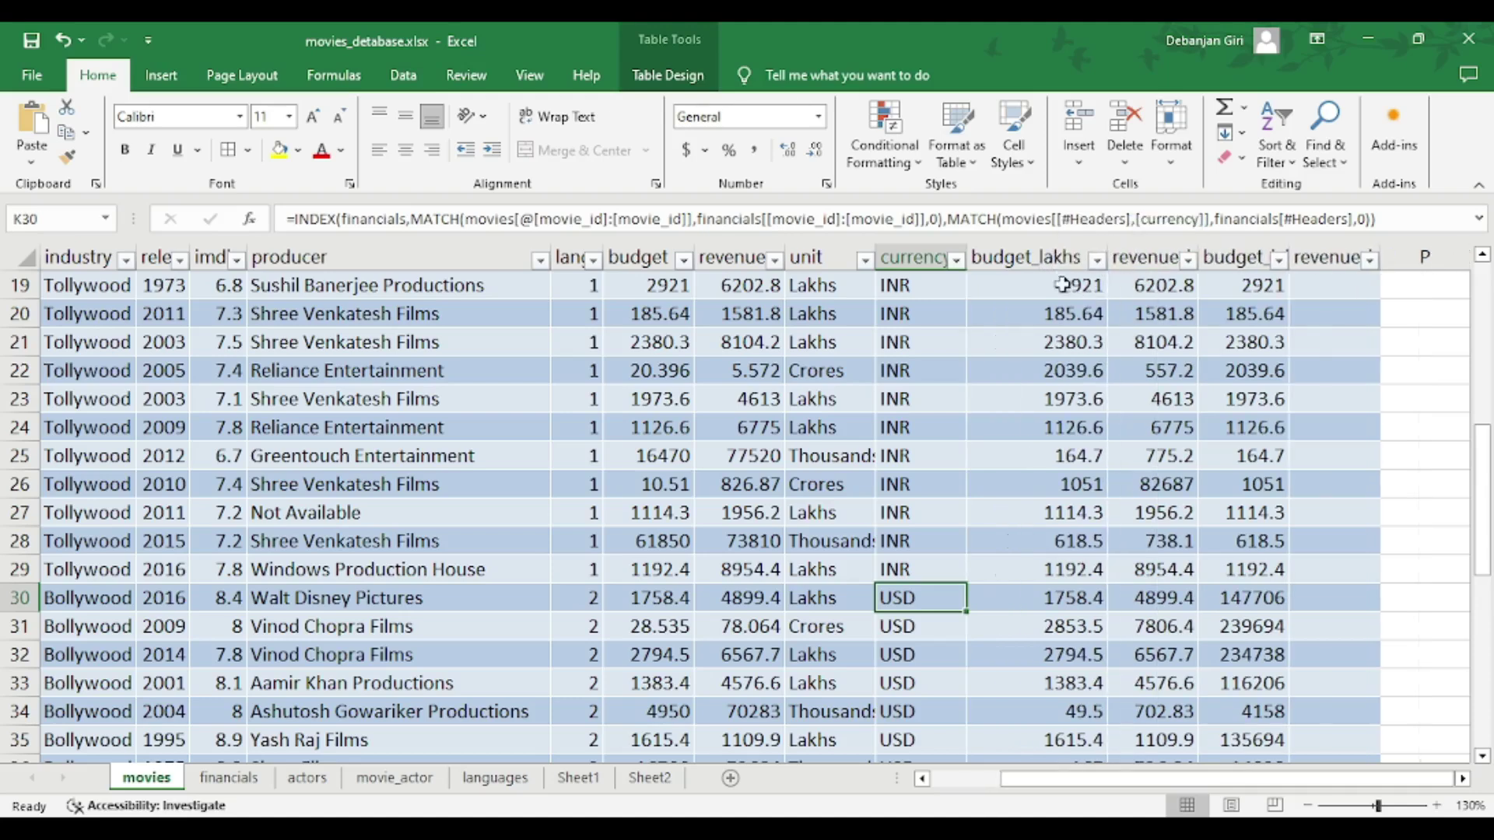
left_click(1058, 599)
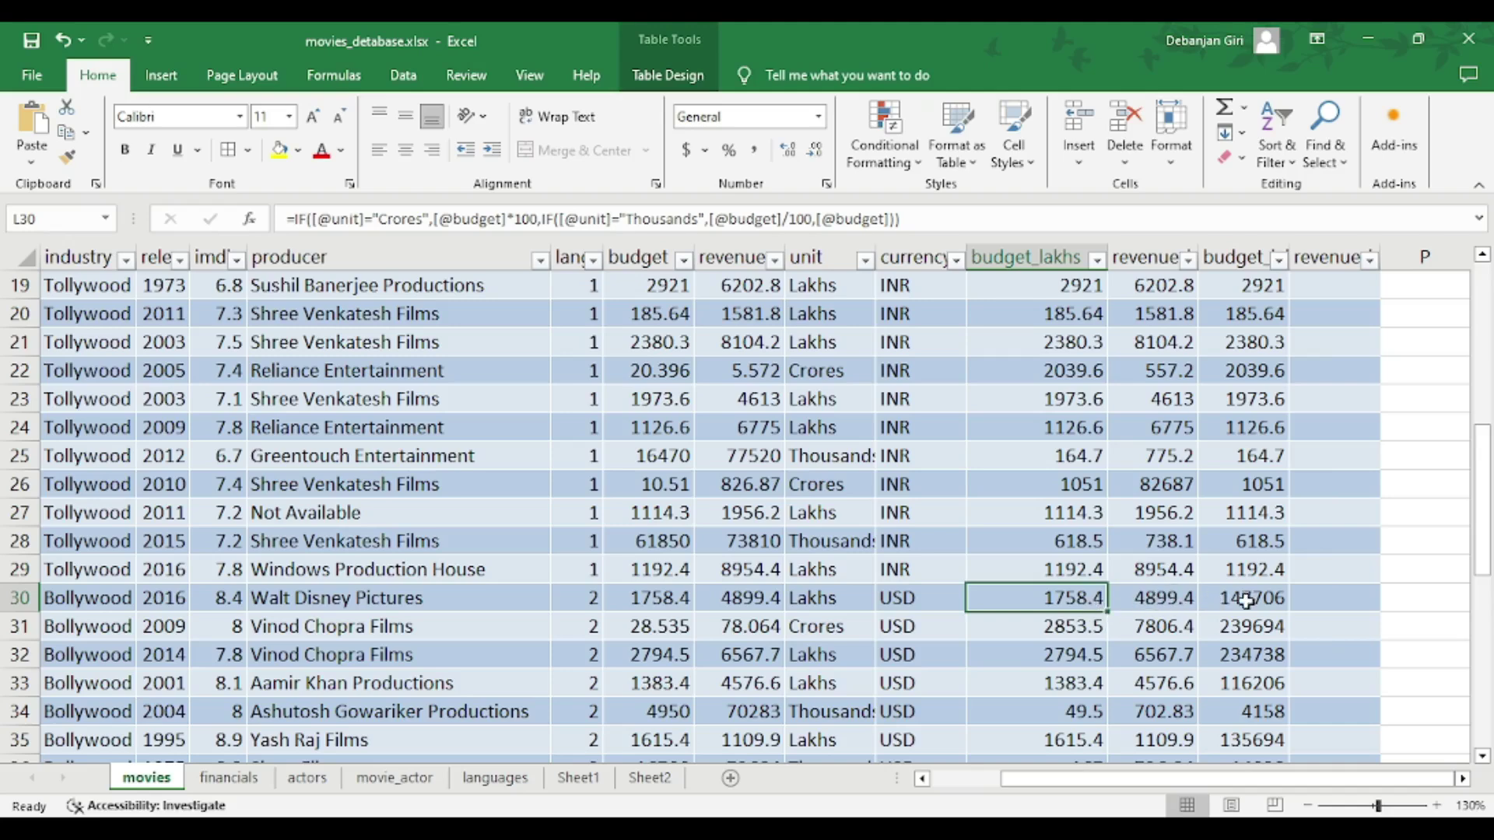
- Enter a check formula multiplying budget_lakhs by 84 in the revenue_lakhs_inr cell of the Walt Disney Pictures row
left_click(1344, 599)
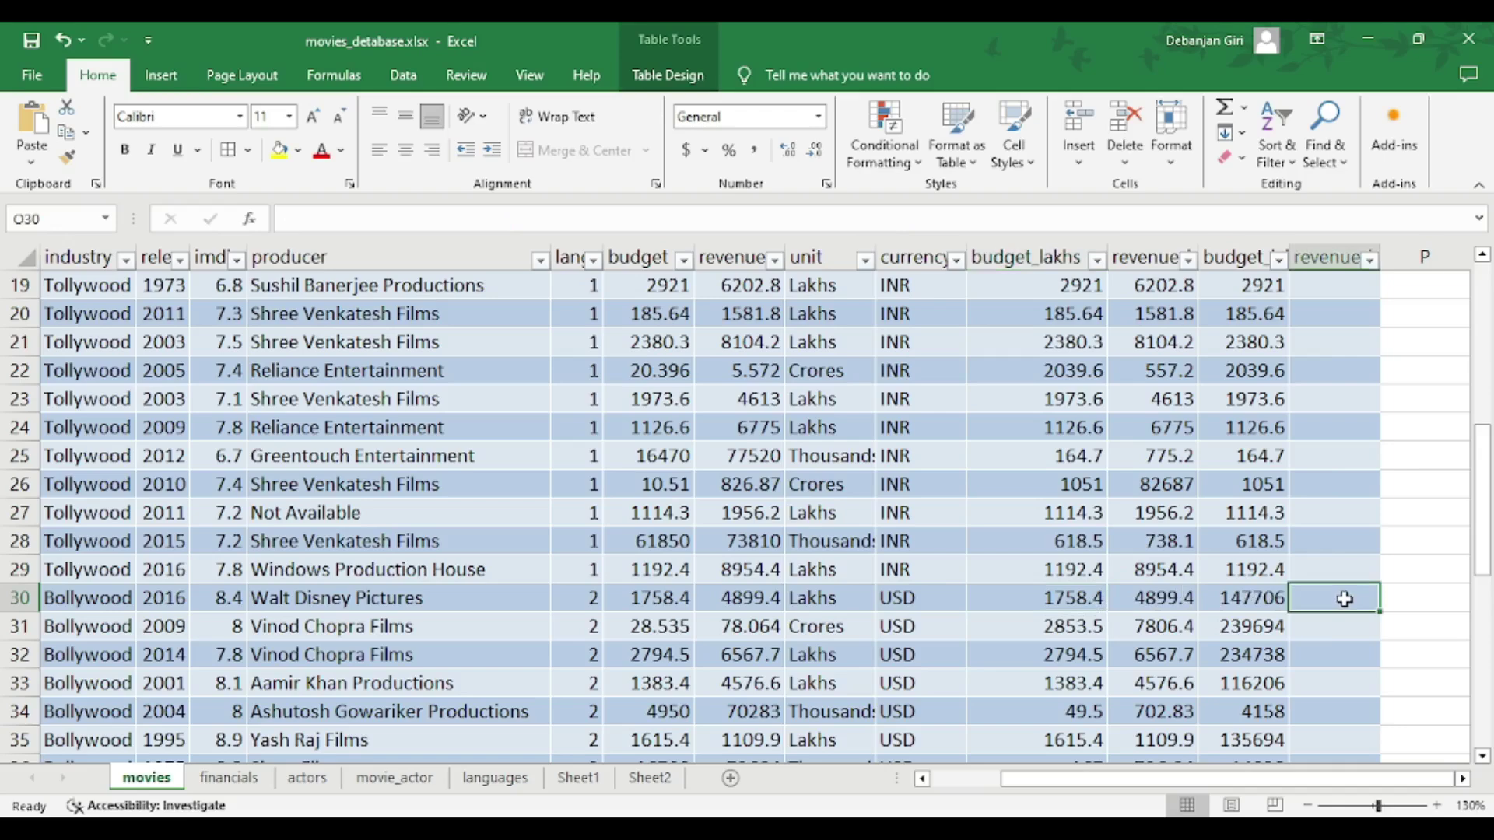
type("=")
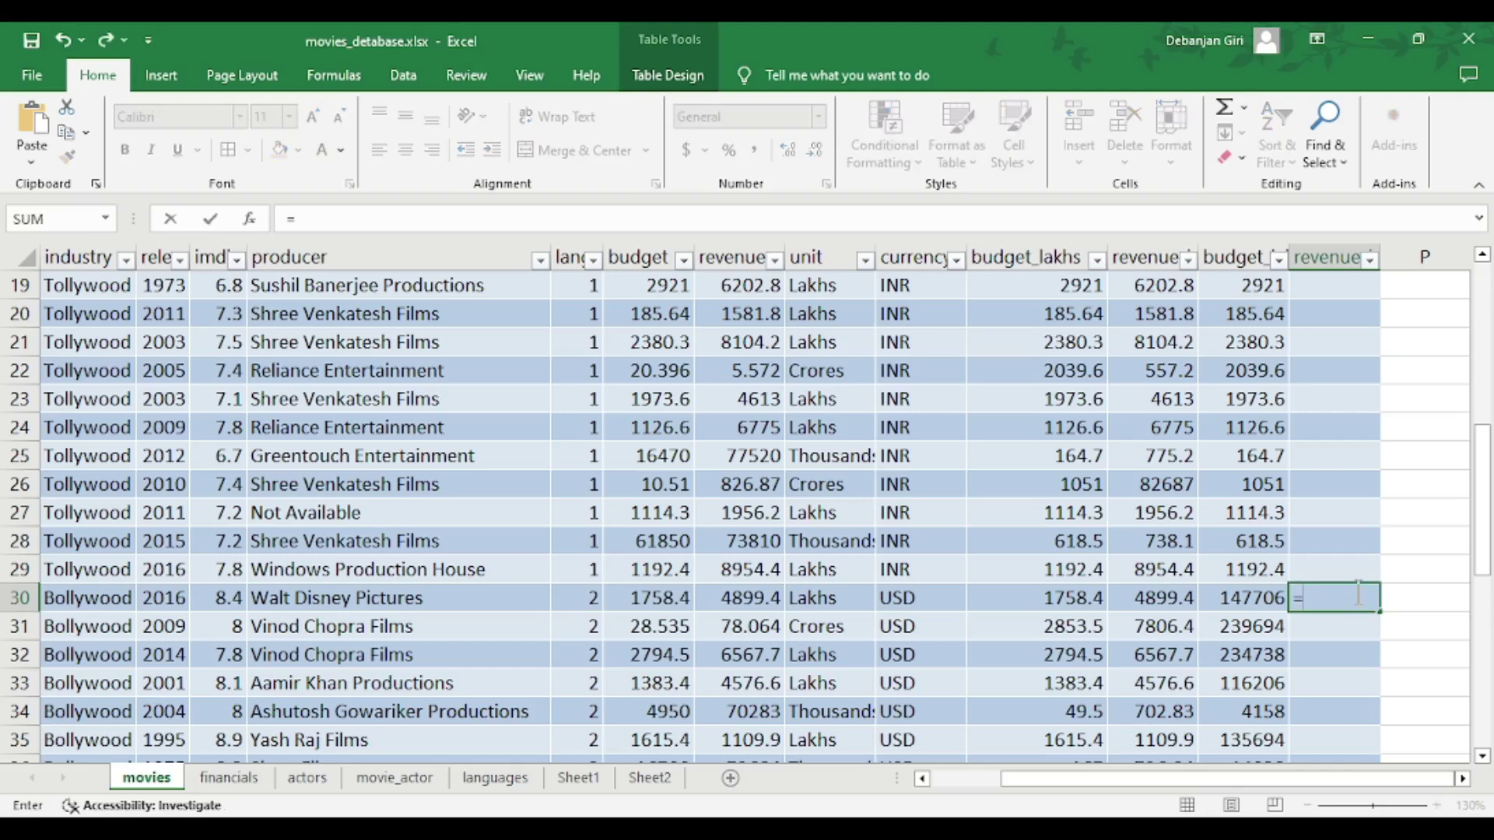
left_click(1080, 599)
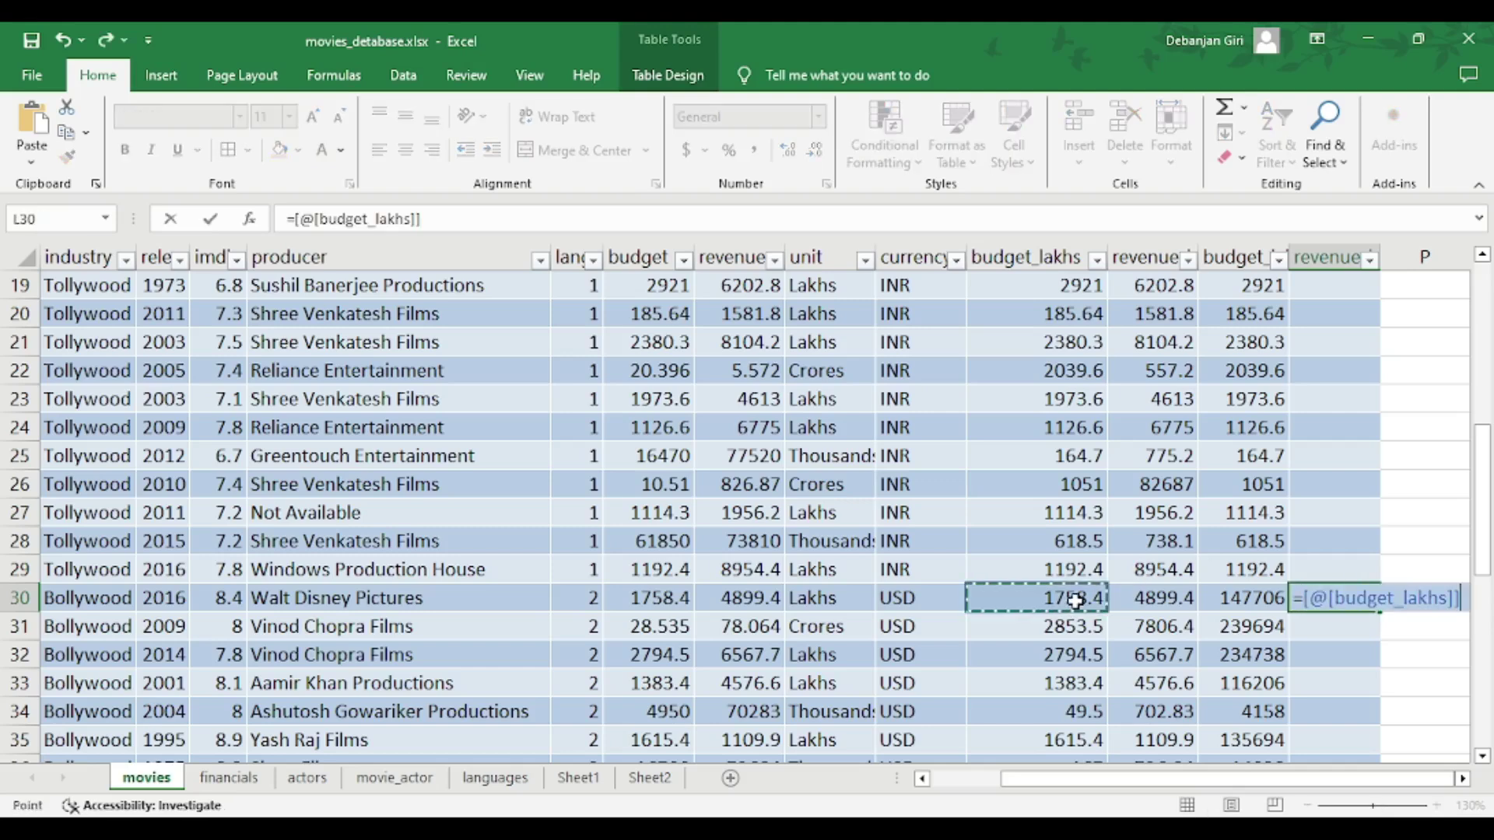
type("*")
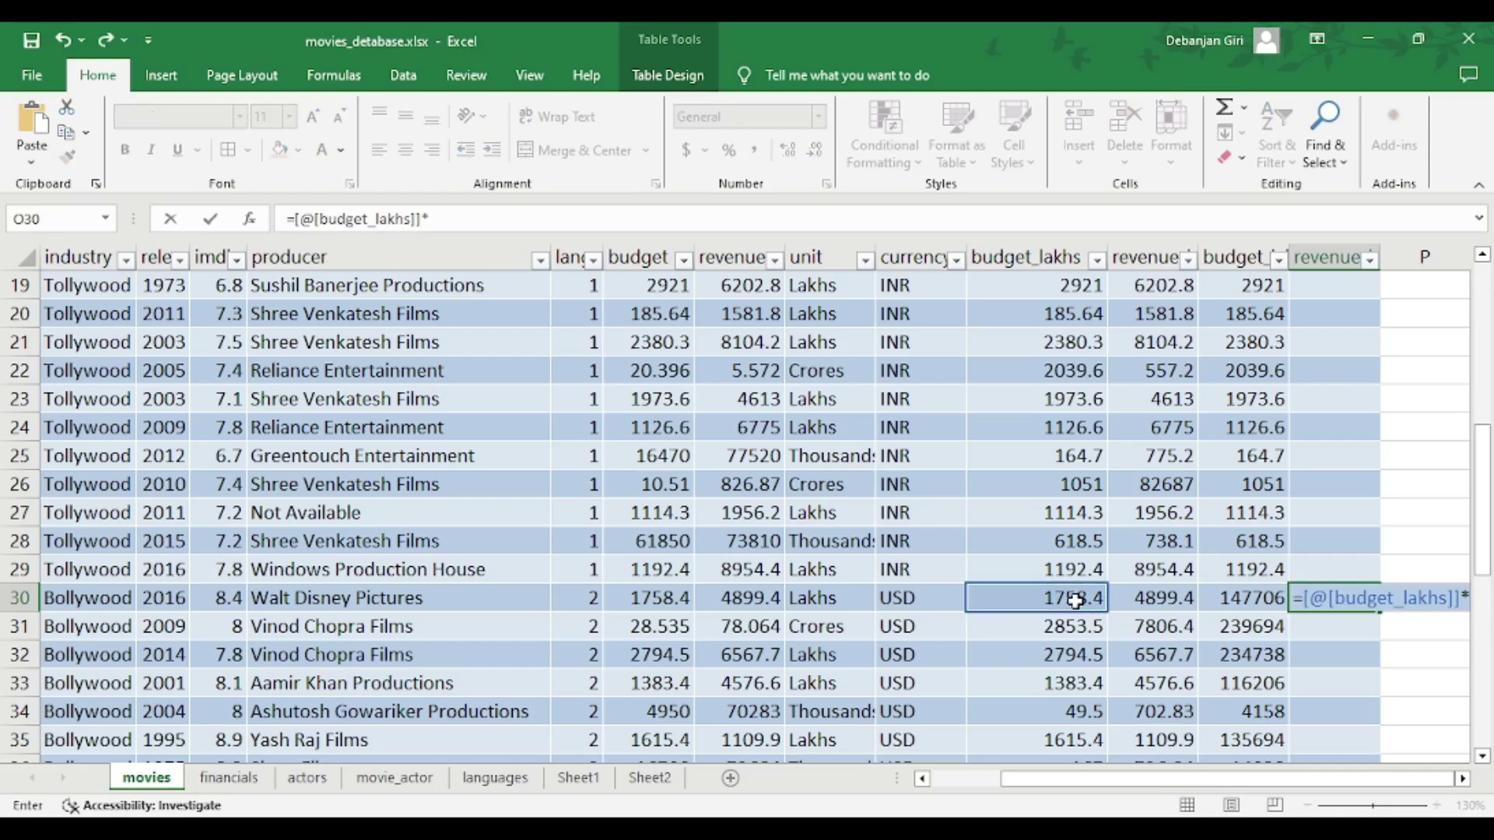
type("84")
key("Return")
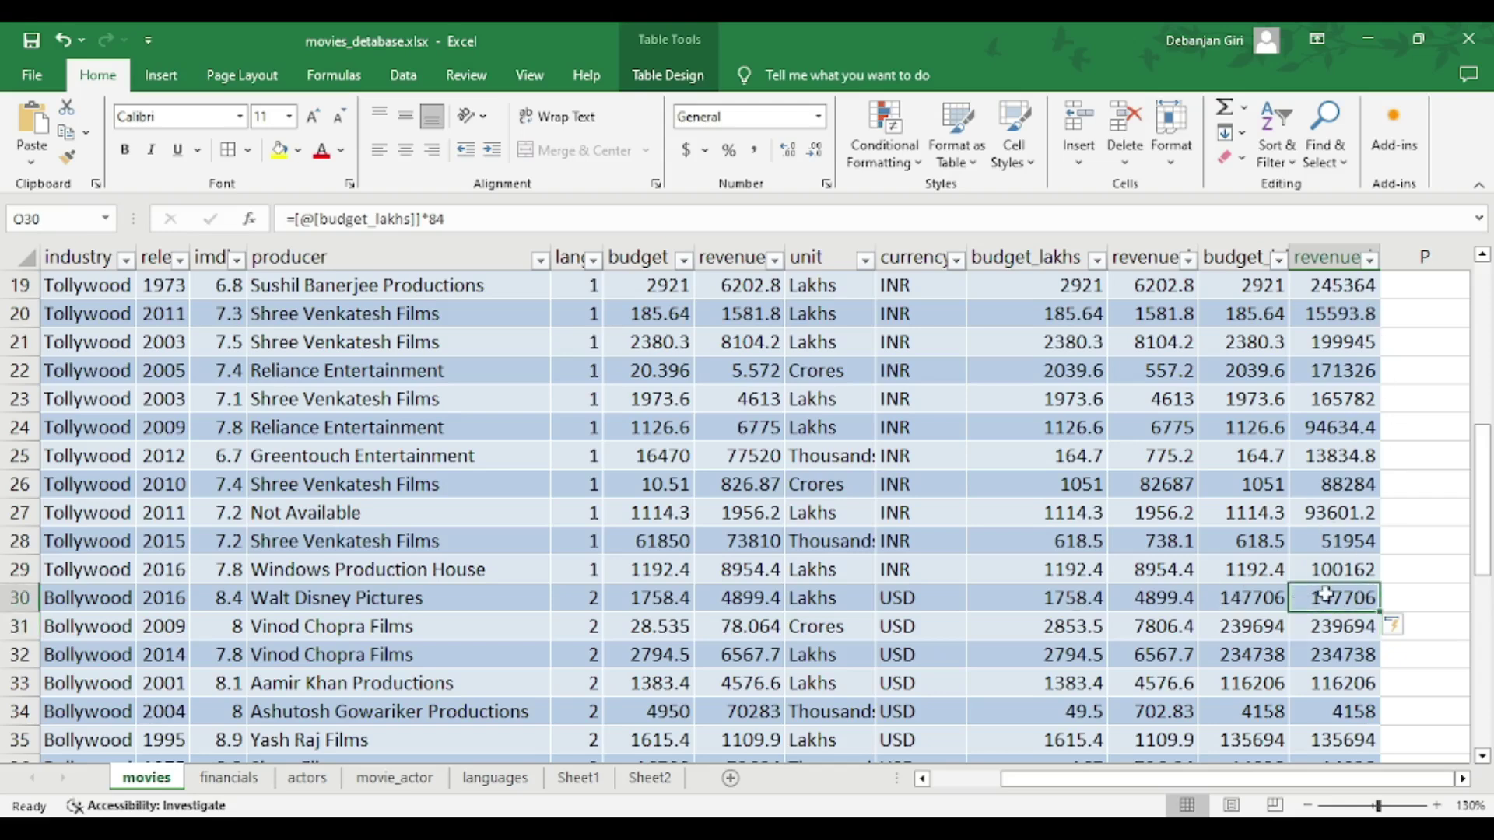
- Compare the check formula with the row's budget_lakhs_inr value, then remove it from the revenue_lakhs_inr column
left_click(1278, 600)
left_click(1323, 599)
left_click(1263, 599)
left_click(1323, 600)
key("ctrl+z")
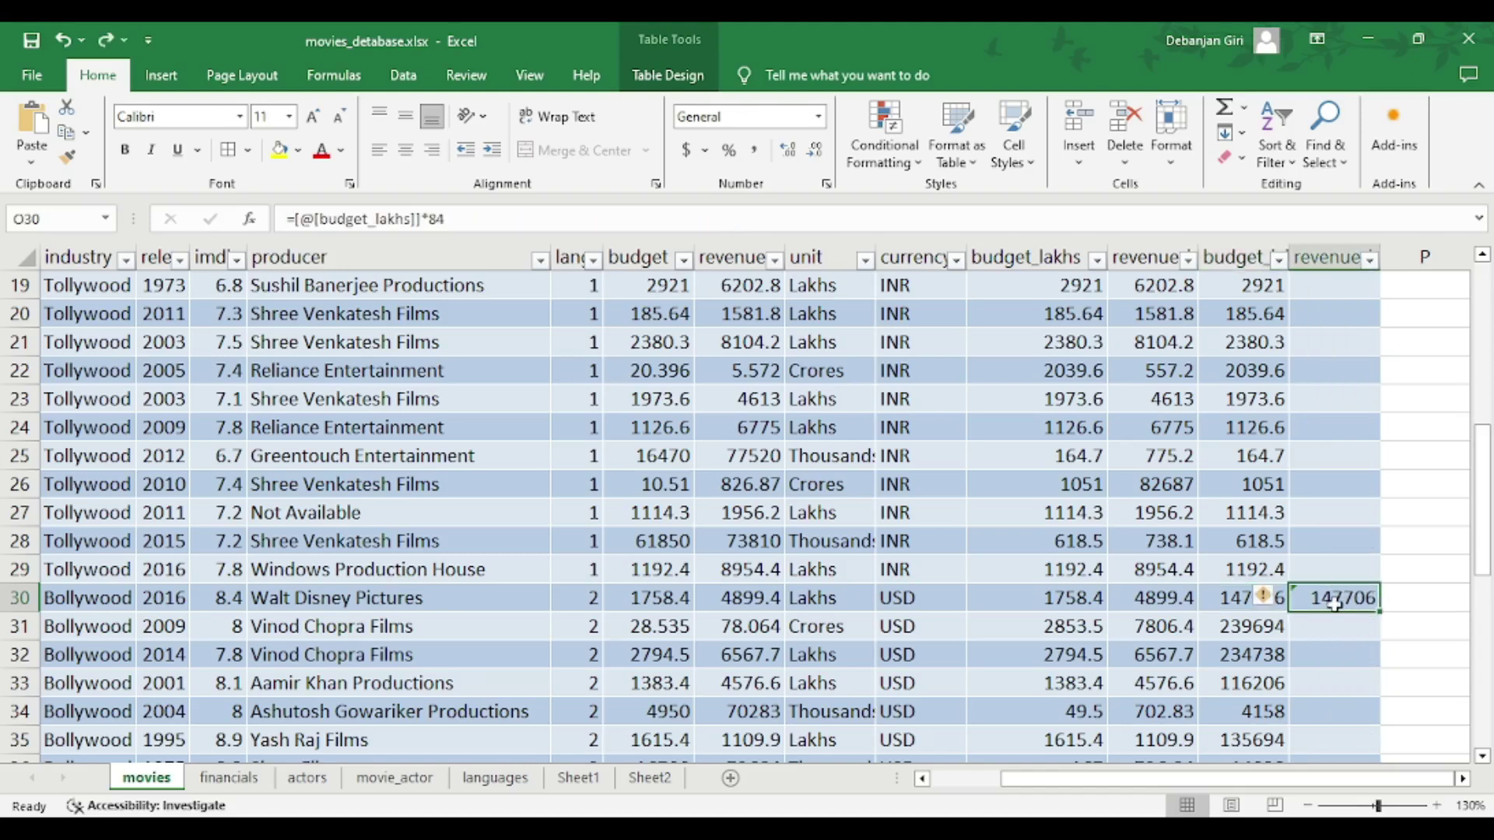
key("Delete")
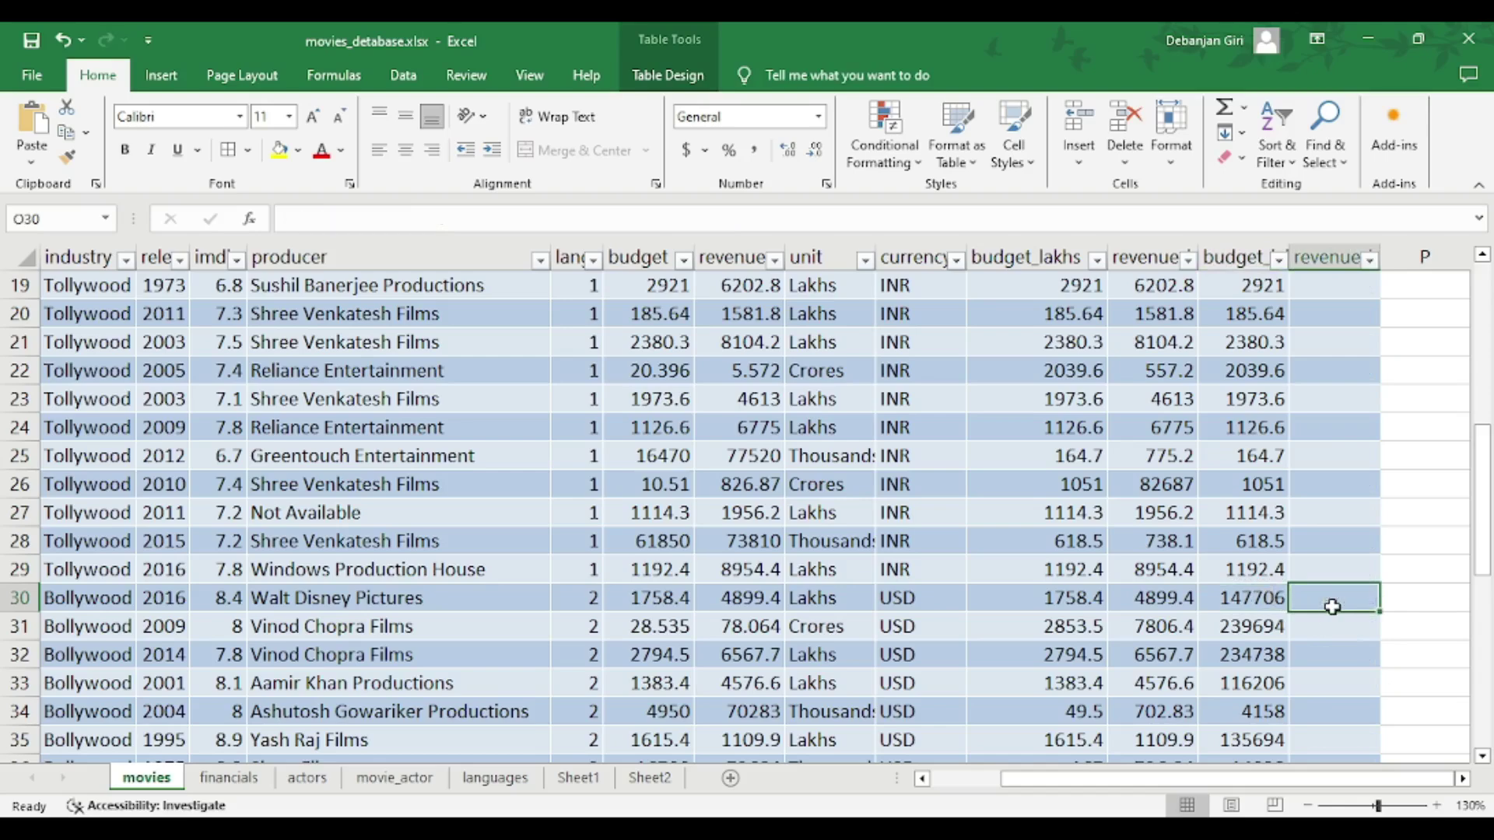
- Begin an IF formula in the first revenue_lakhs_inr cell, O2
scroll(1332, 607, "up", 6)
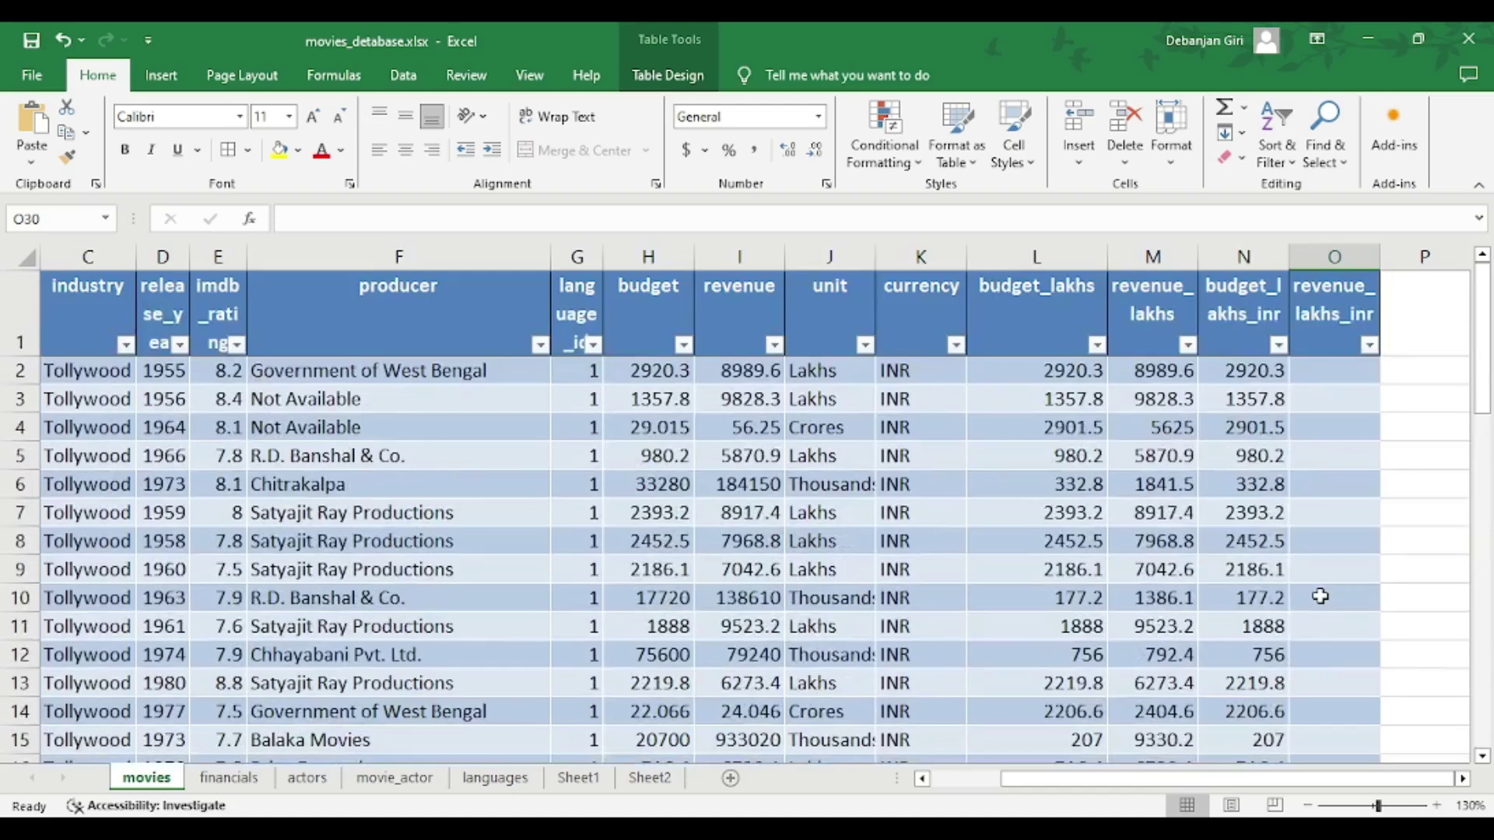
left_click(1324, 375)
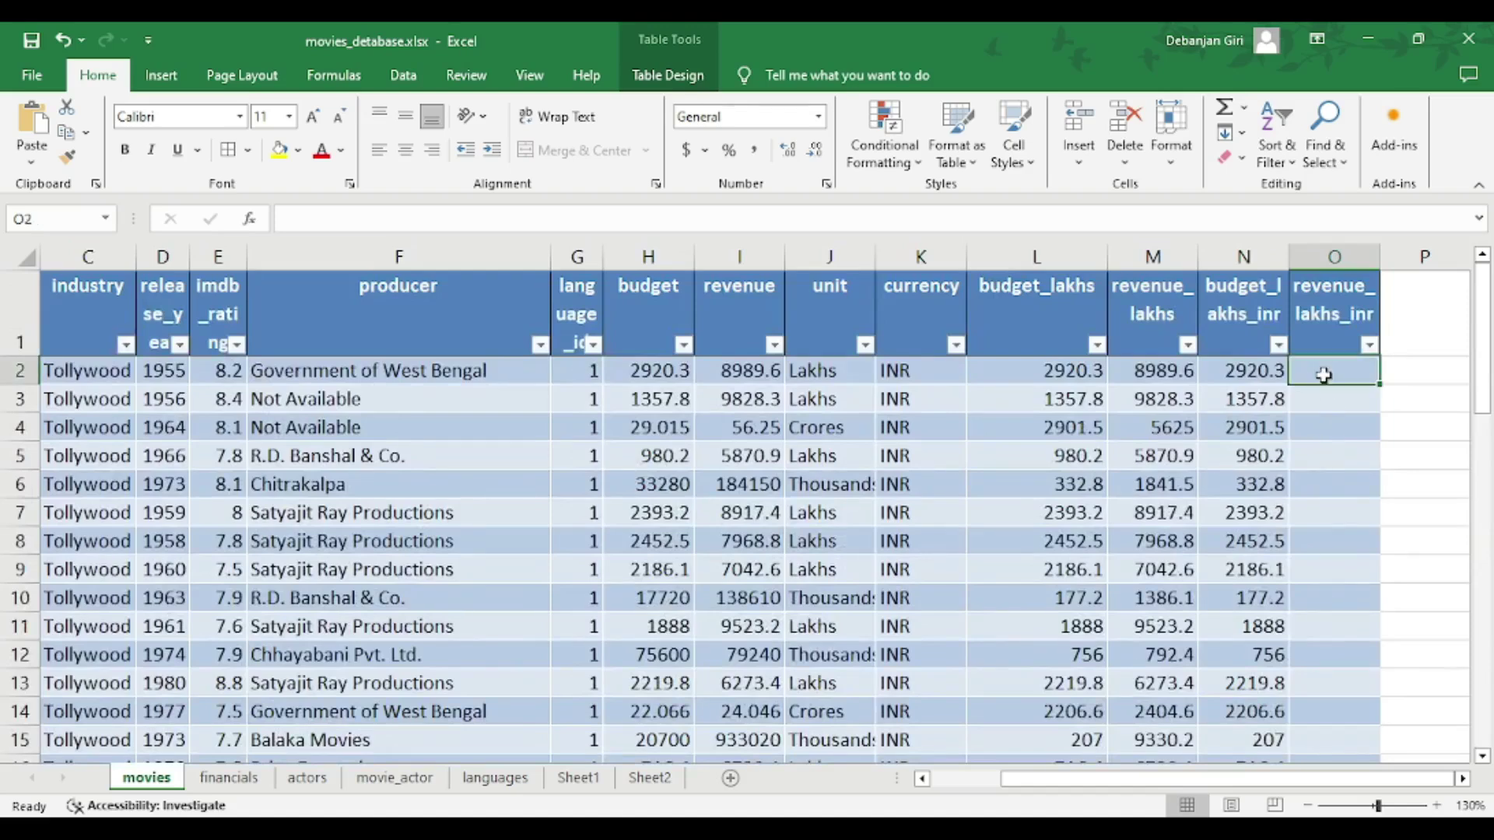
type("=")
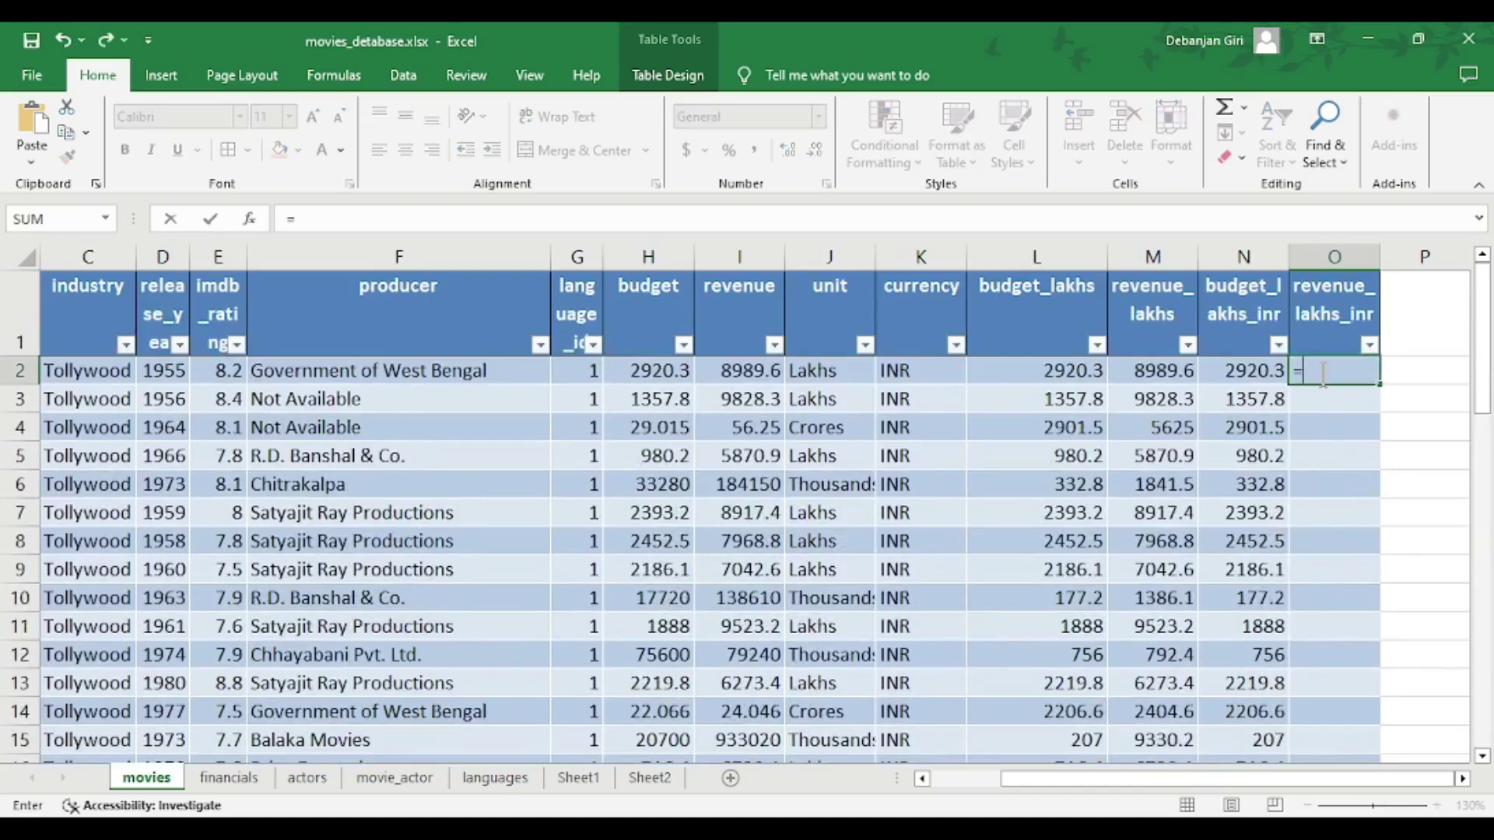
type("IF(")
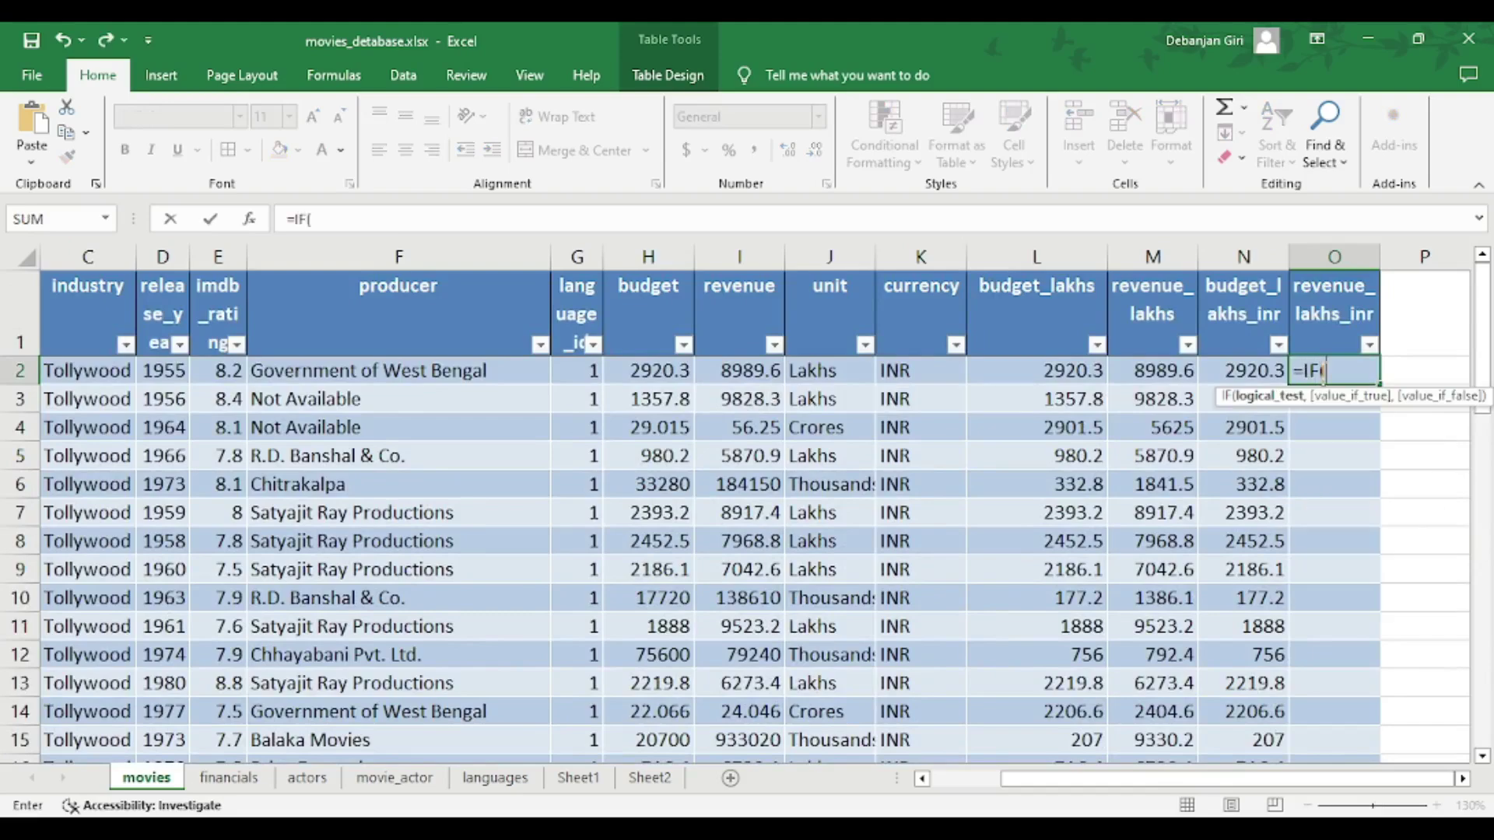
left_click(1159, 371)
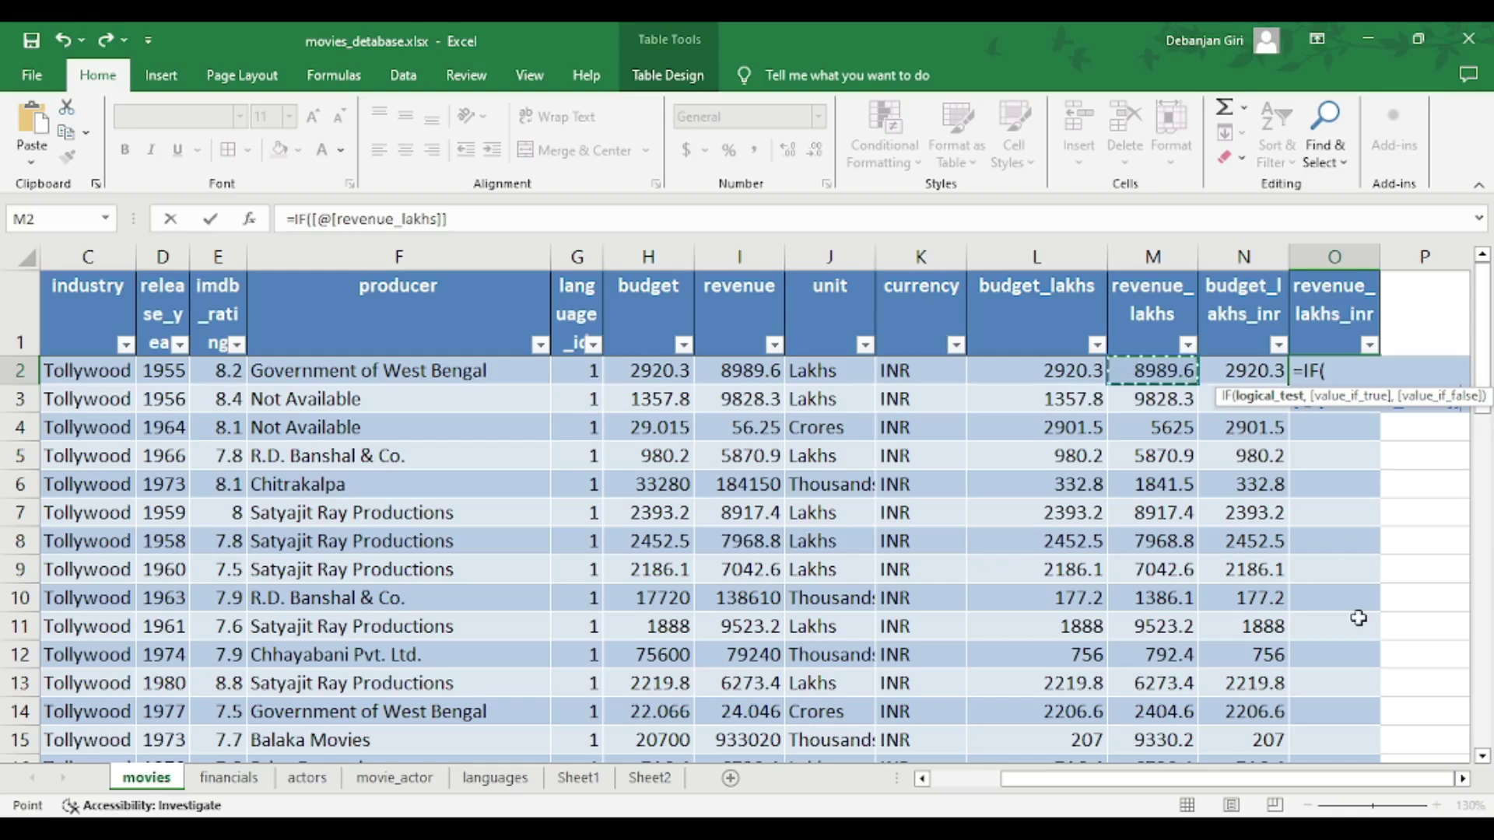
key("BackSpace")
key("BackSpace")
key("BackSpace")
key("BackSpace")
key("BackSpace")
key("BackSpace")
key("BackSpace")
key("BackSpace")
key("BackSpace")
key("BackSpace")
key("BackSpace")
key("BackSpace")
key("BackSpace")
key("BackSpace")
key("BackSpace")
key("BackSpace")
key("BackSpace")
key("BackSpace")
key("BackSpace")
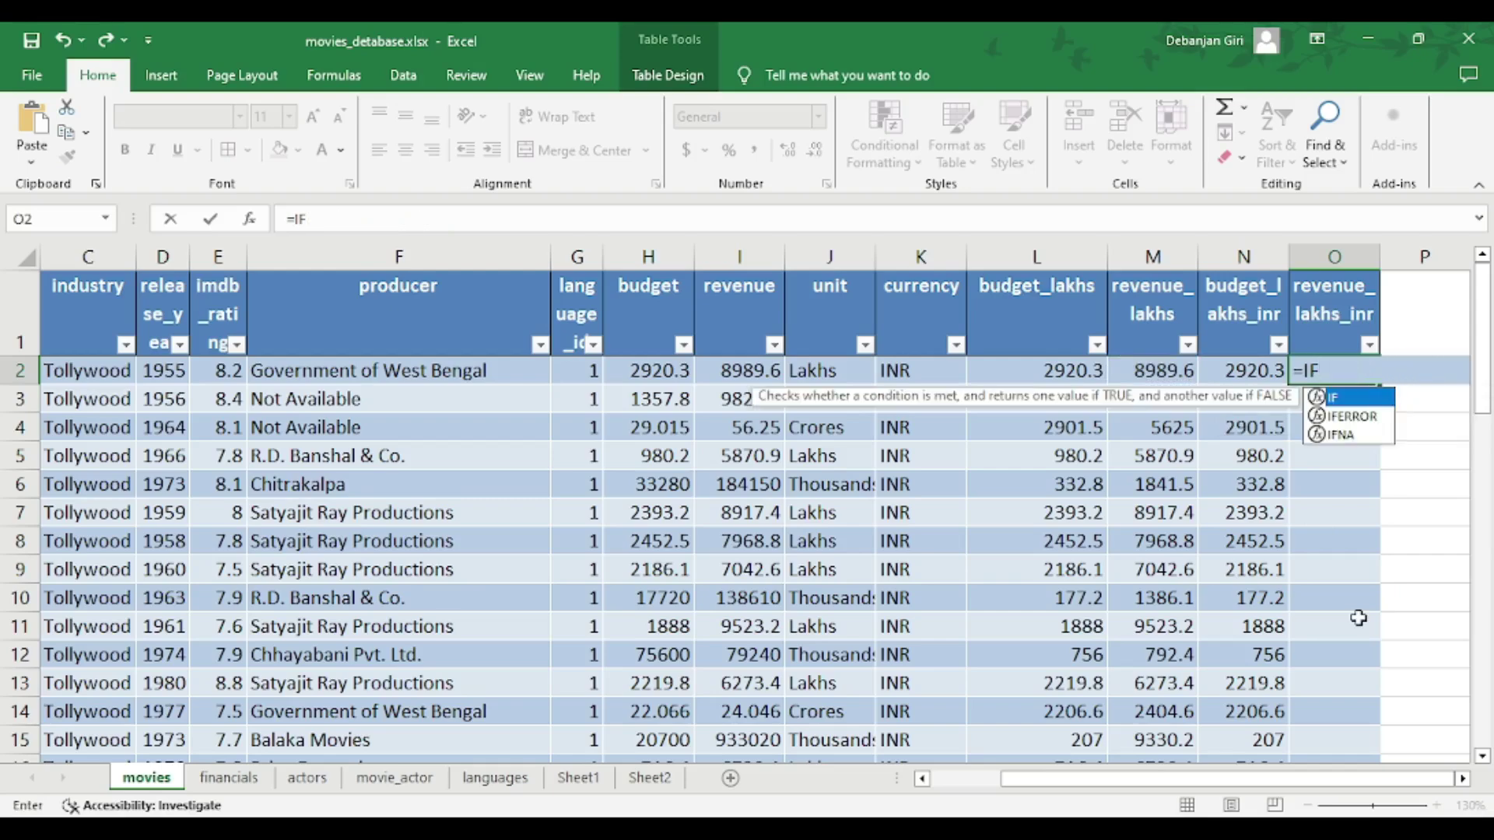
type("(")
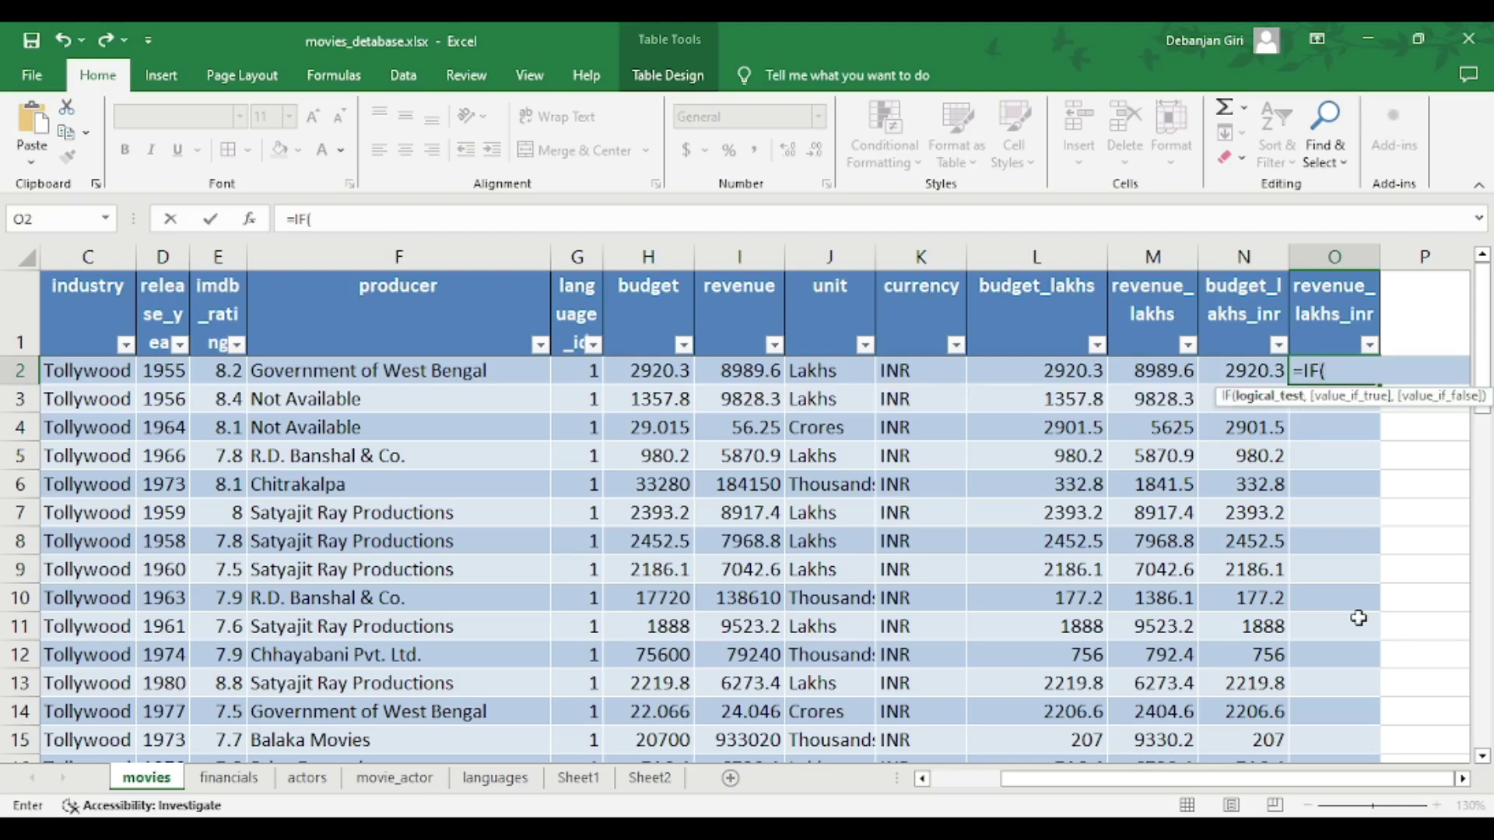
- Set the IF formula's logical test to check whether the row's currency equals "USD"
left_click(909, 370)
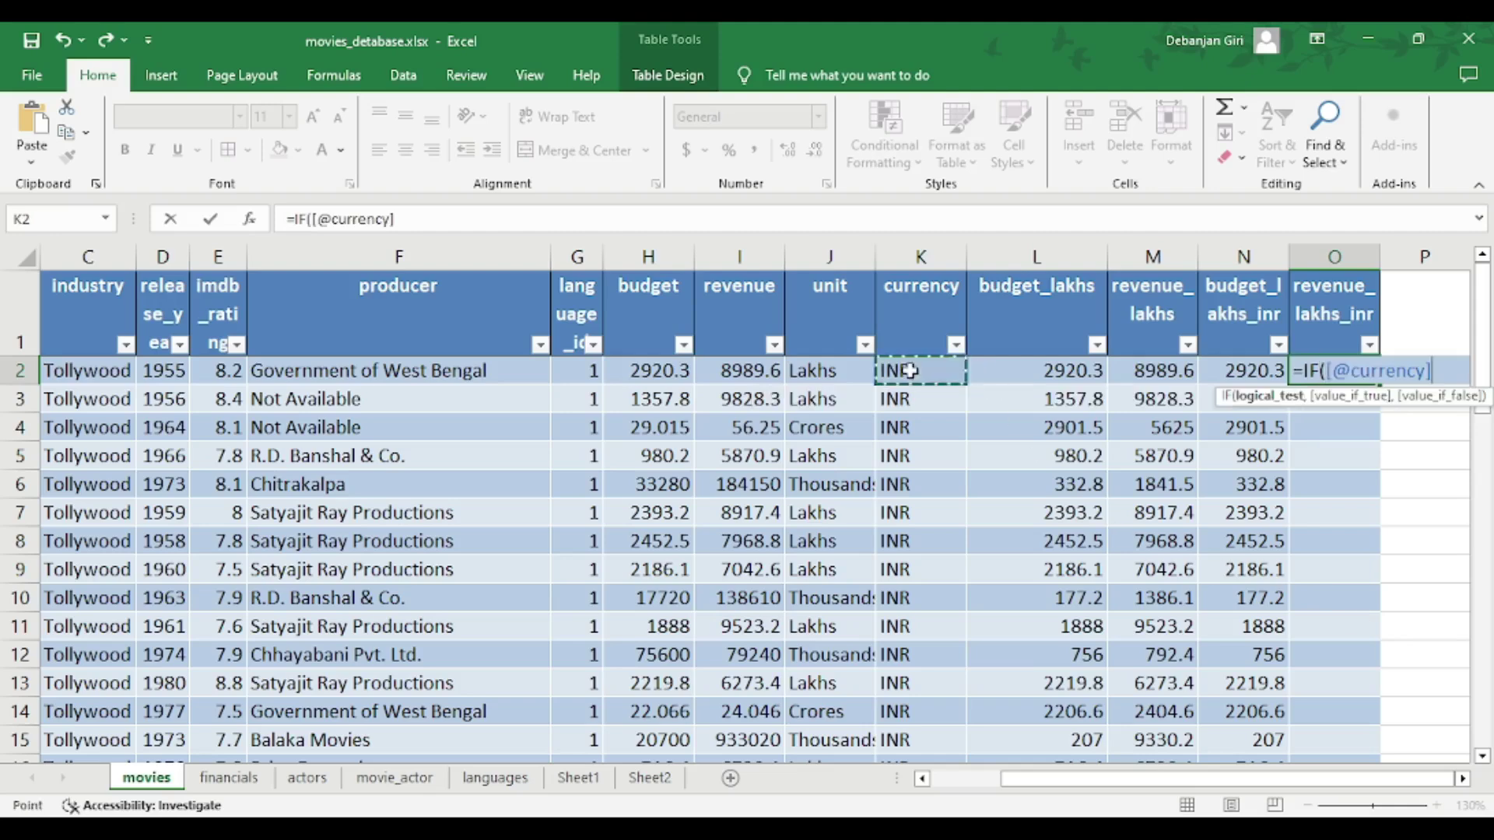
type("=")
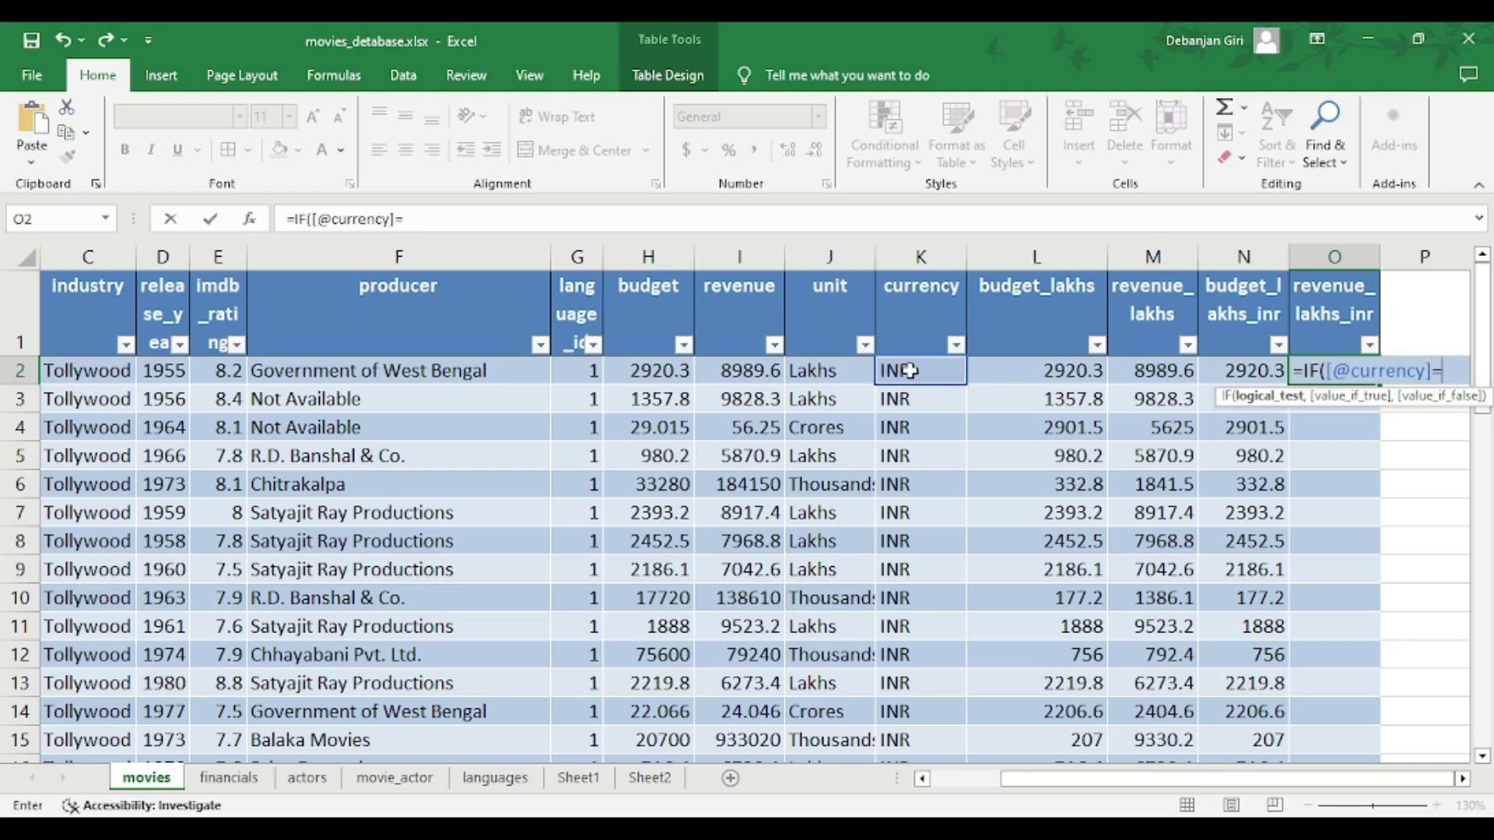
type("\"USD")
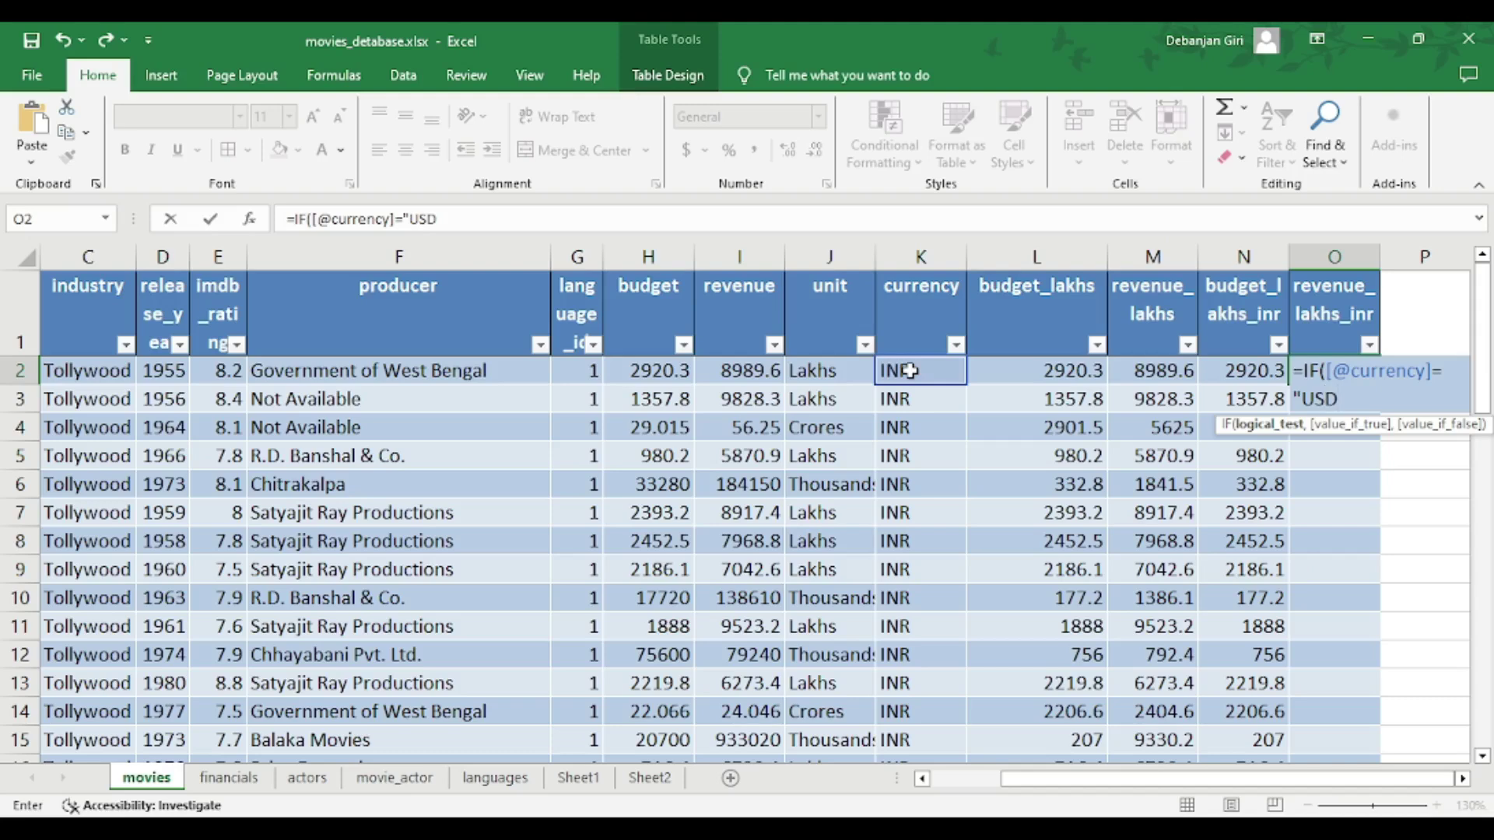
type("\",")
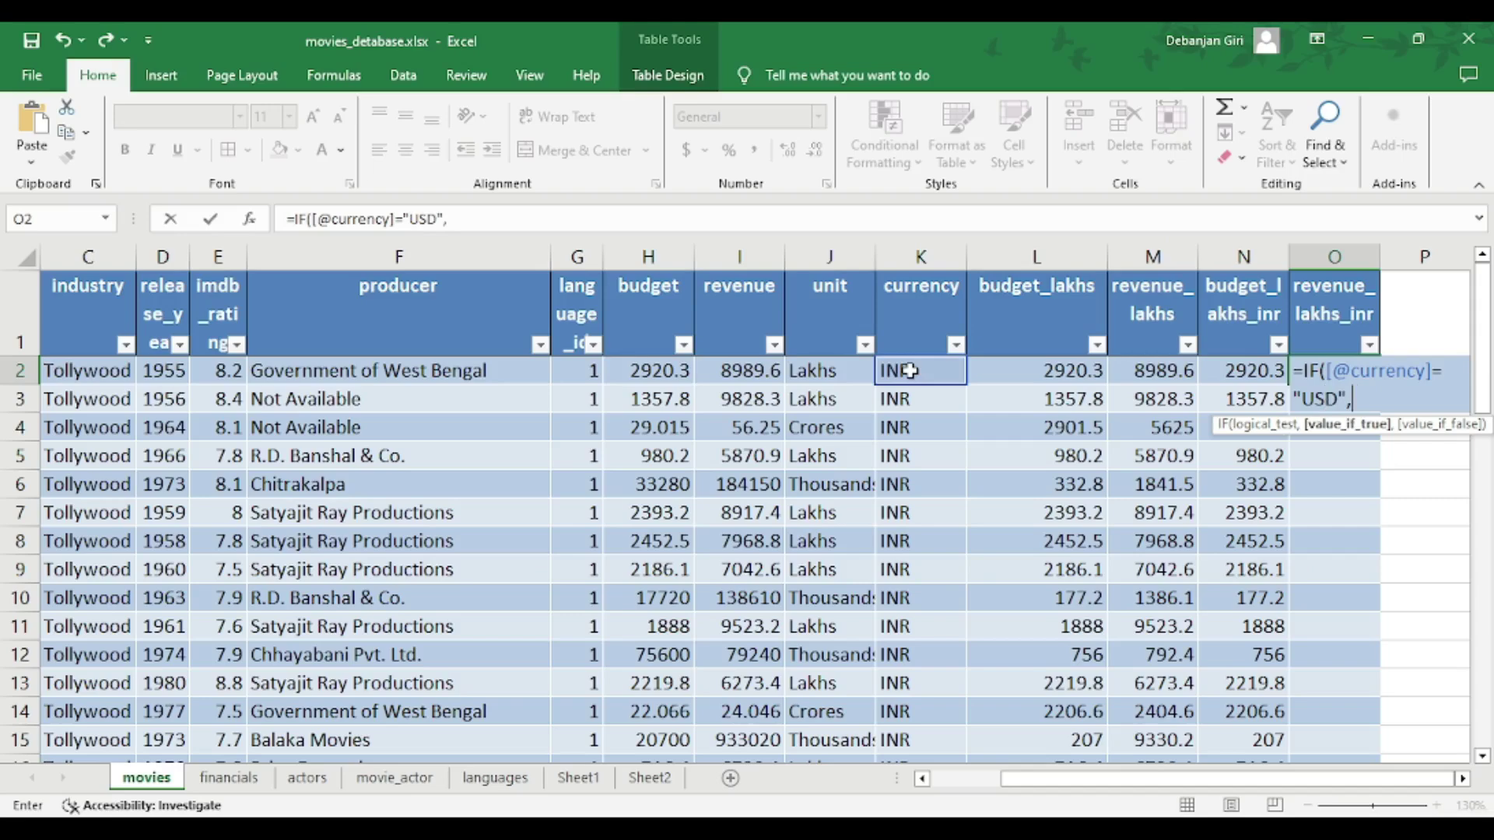
- Complete the IF with revenue_lakhs multiplied by 84 when true and unchanged revenue_lakhs when false, and commit the formula
left_click(1177, 379)
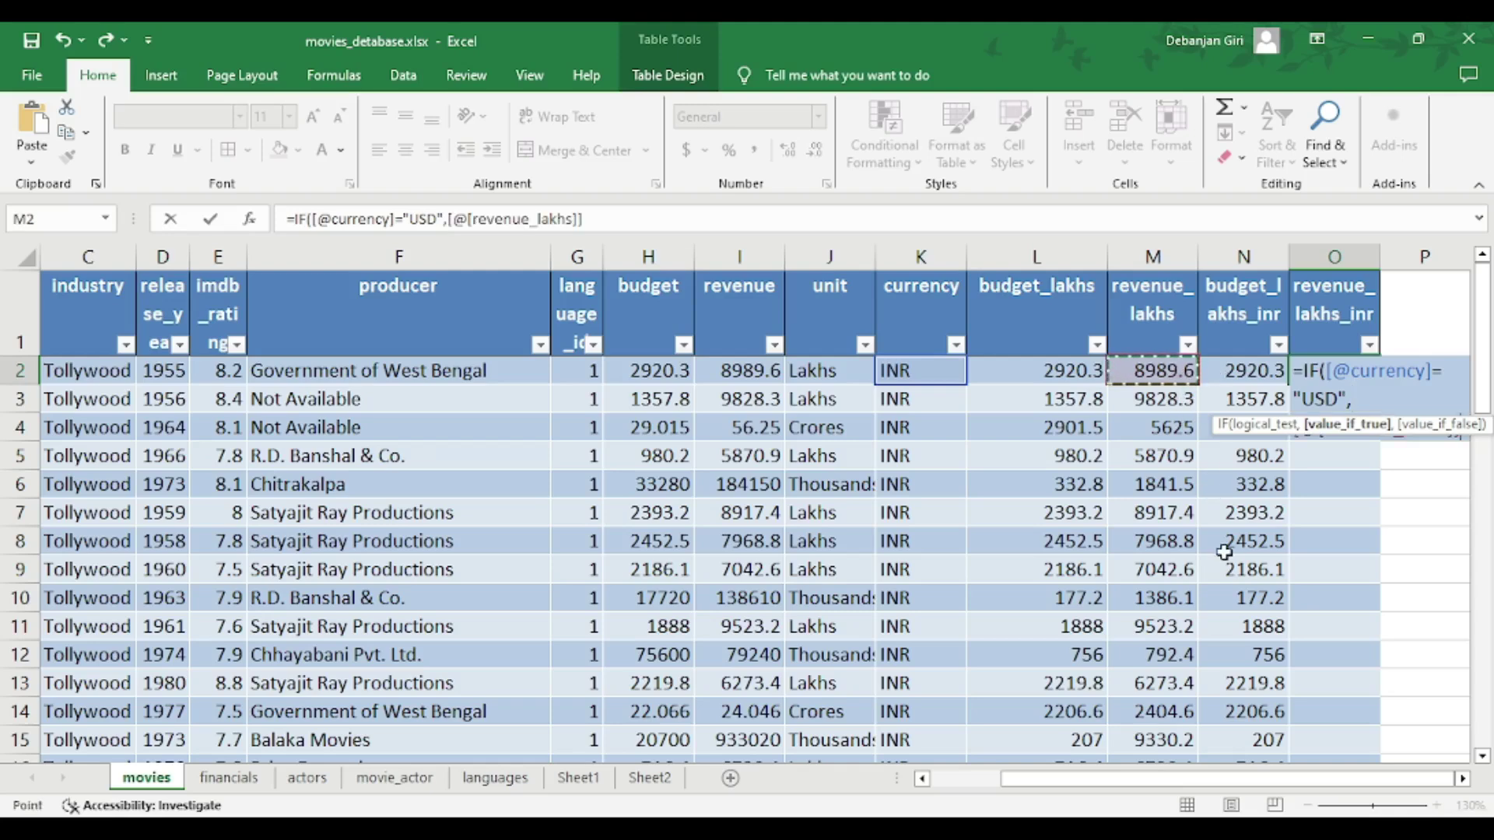
type("*")
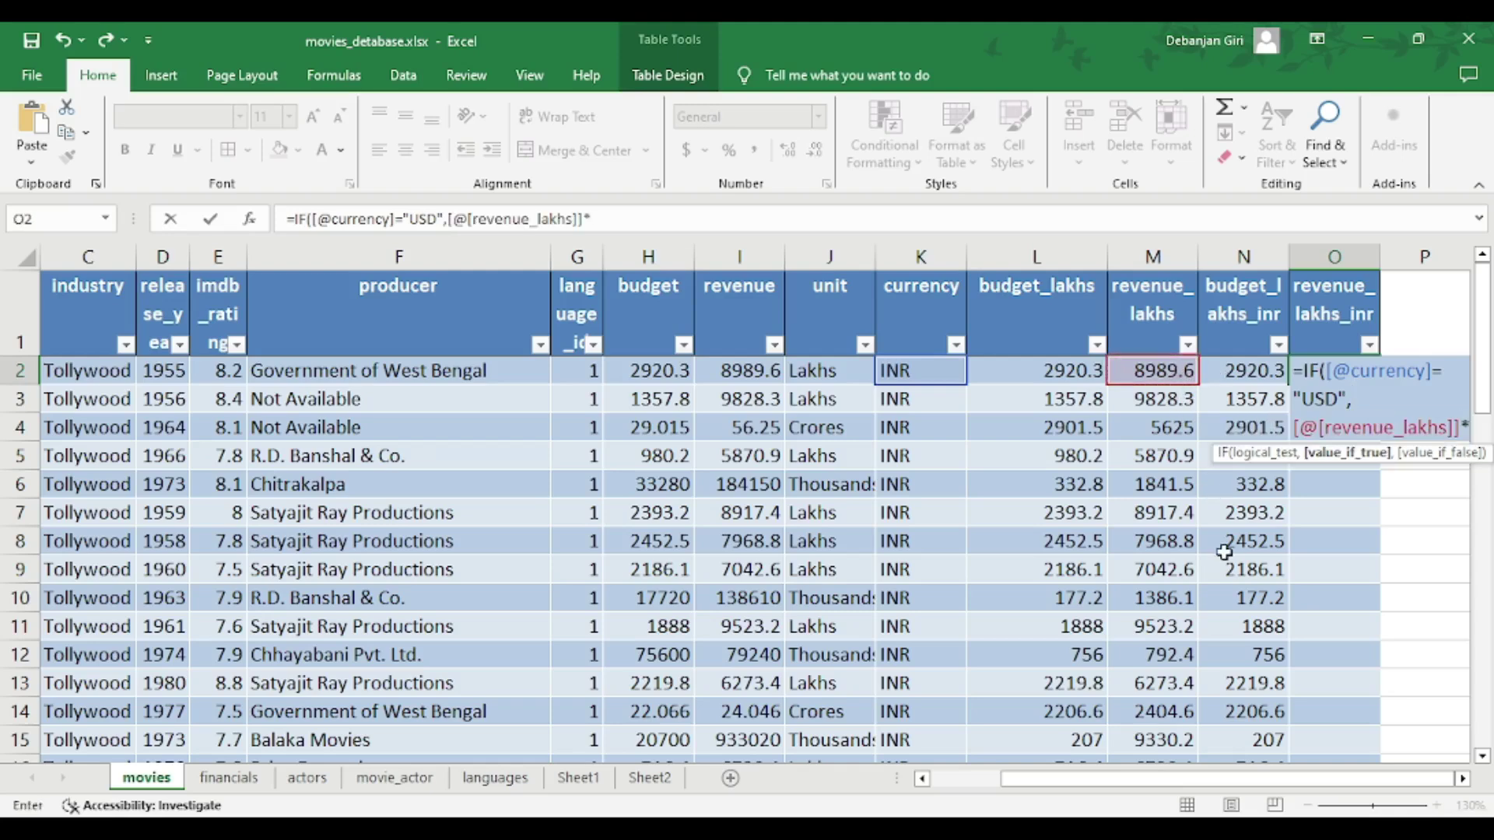
type("84")
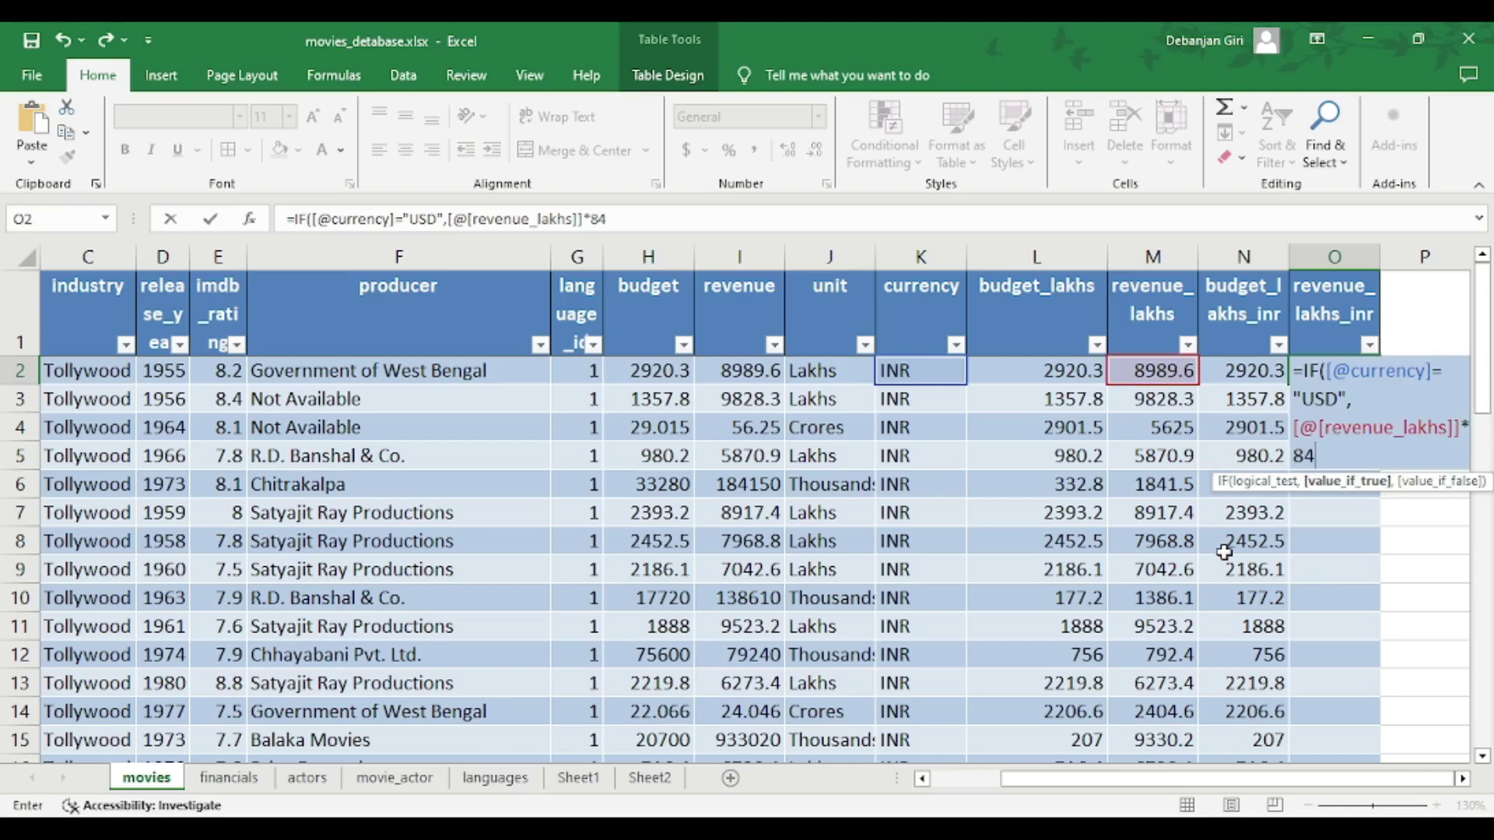
type(",")
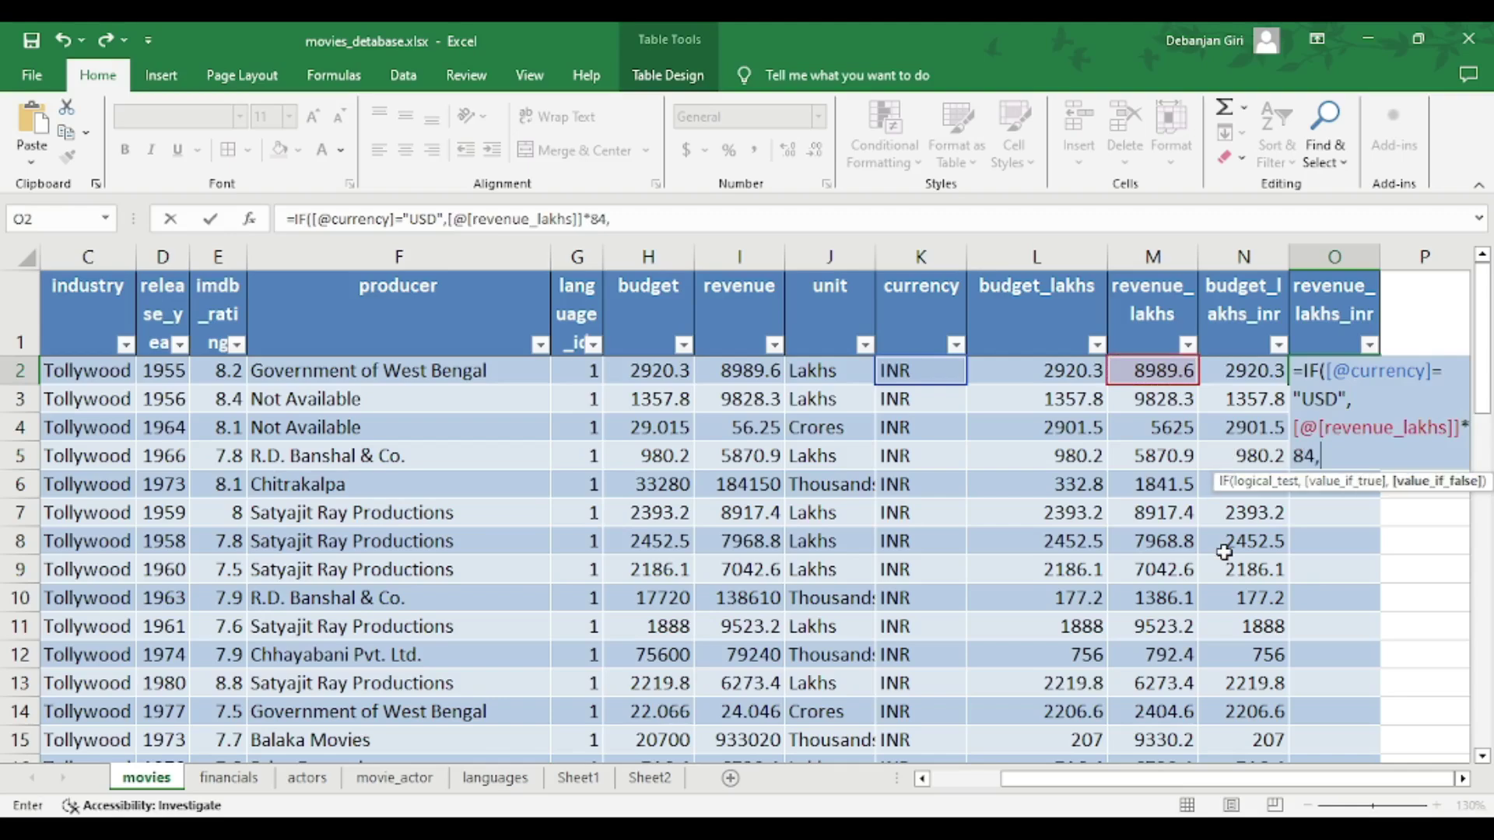
left_click(1175, 372)
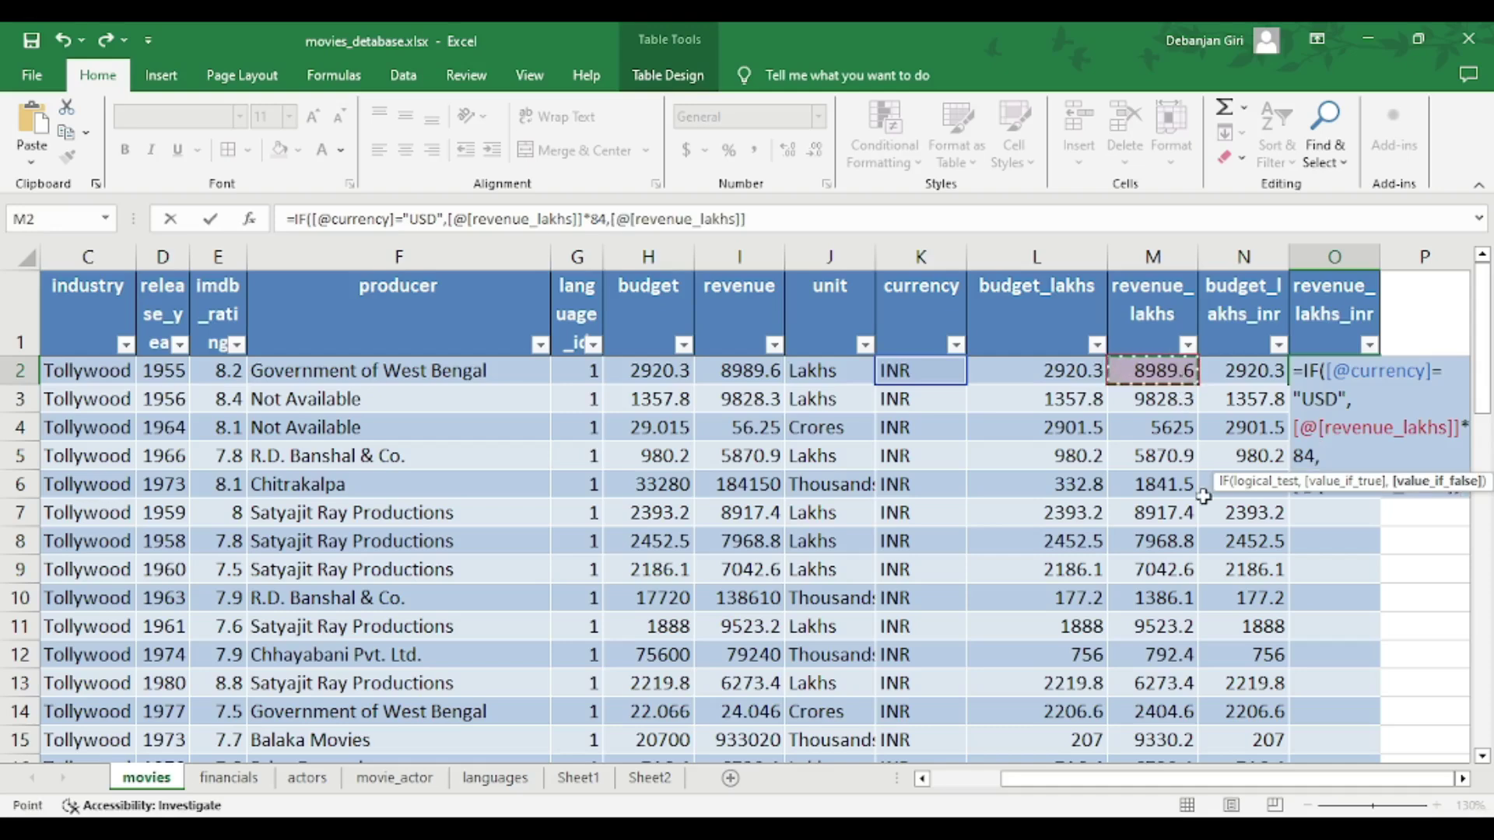
type(")")
key("Return")
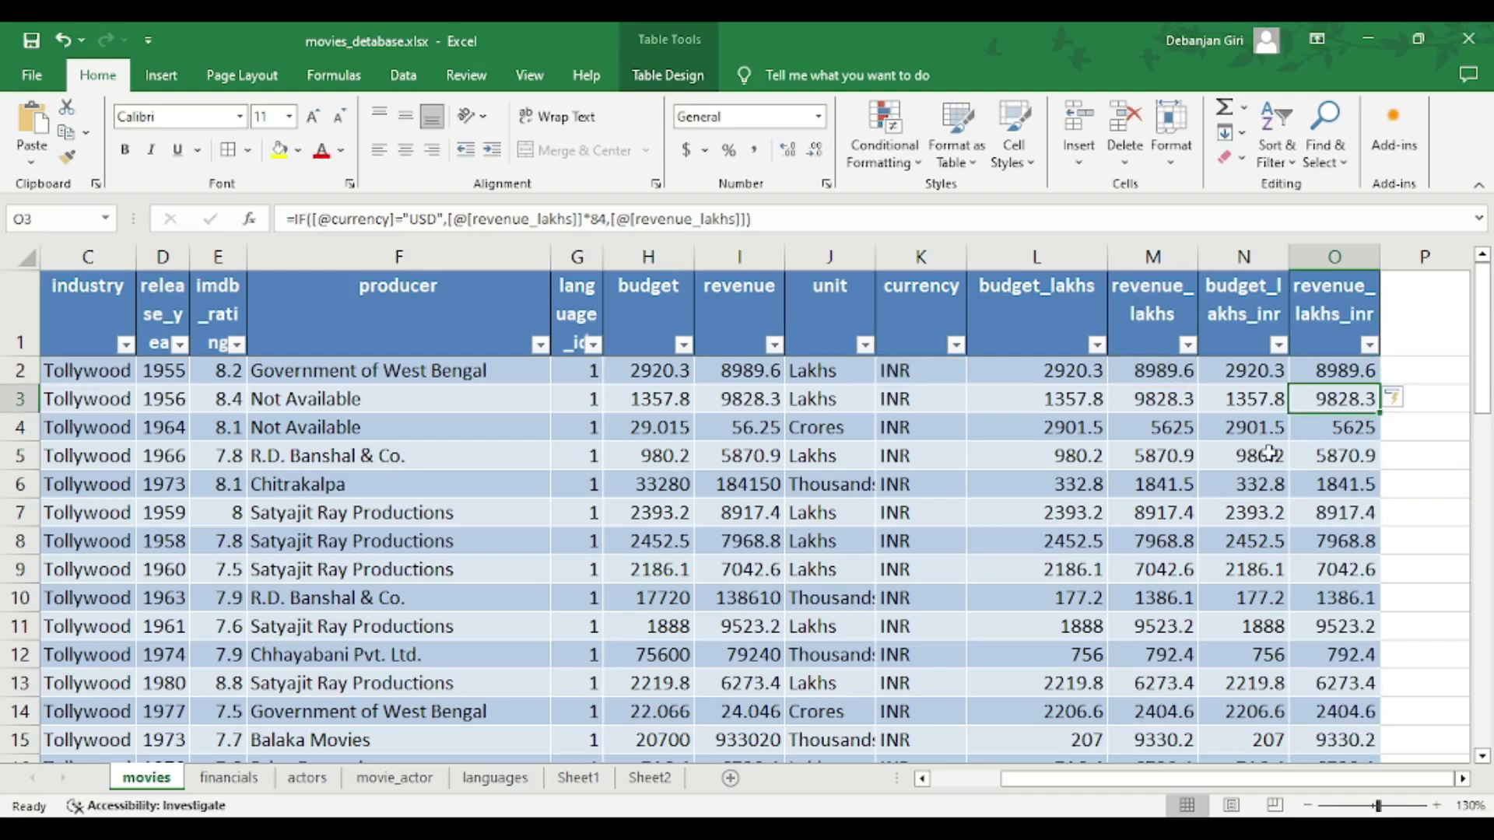
- Examine the revenue_lakhs_inr results across INR and USD rows, focusing on the first USD row's source revenue
scroll(1270, 453, "down", 1)
scroll(1270, 454, "up", 1)
scroll(1269, 454, "down", 8)
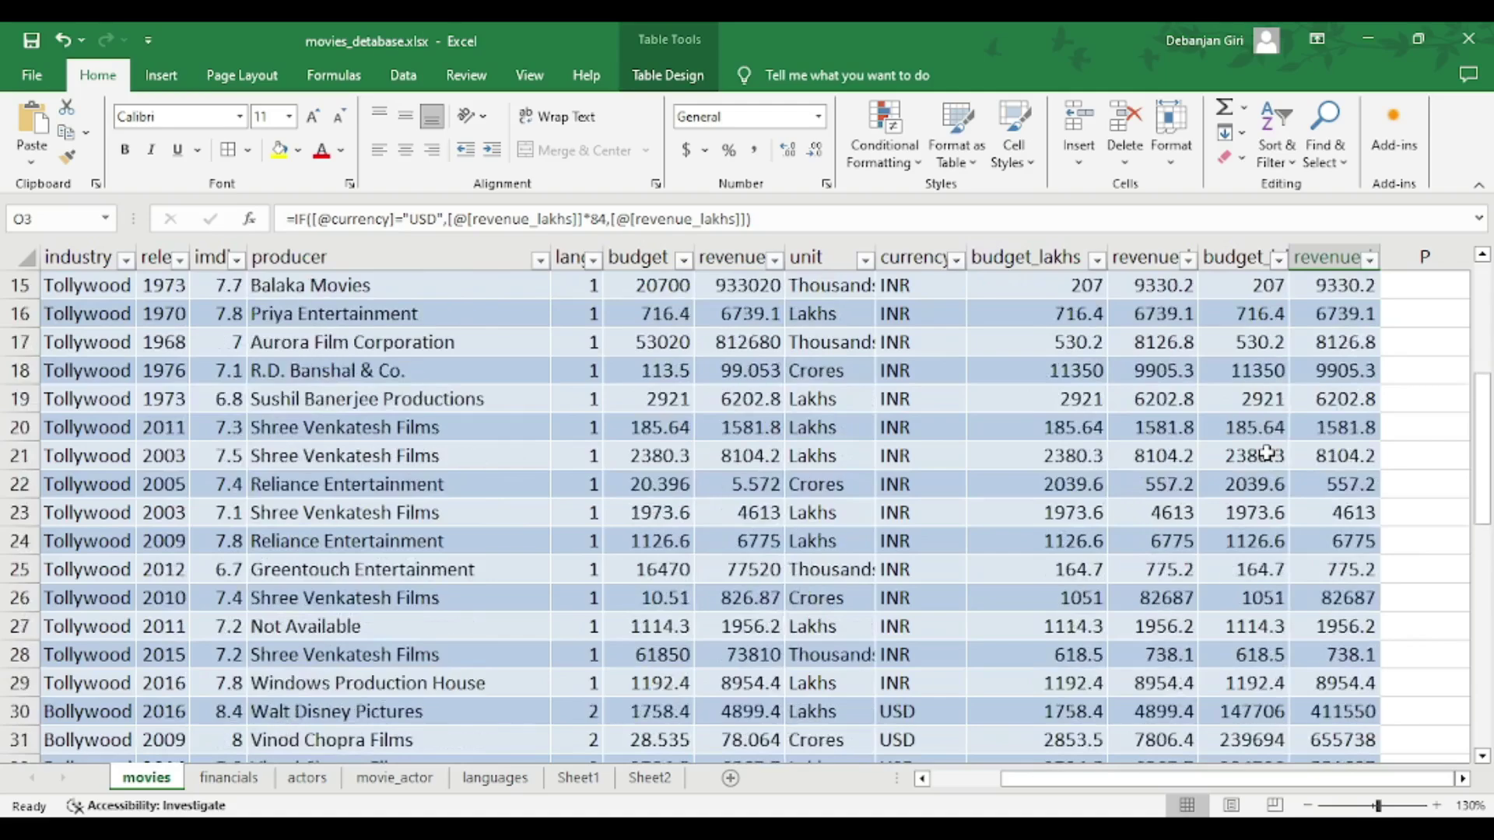
scroll(1267, 453, "down", 2)
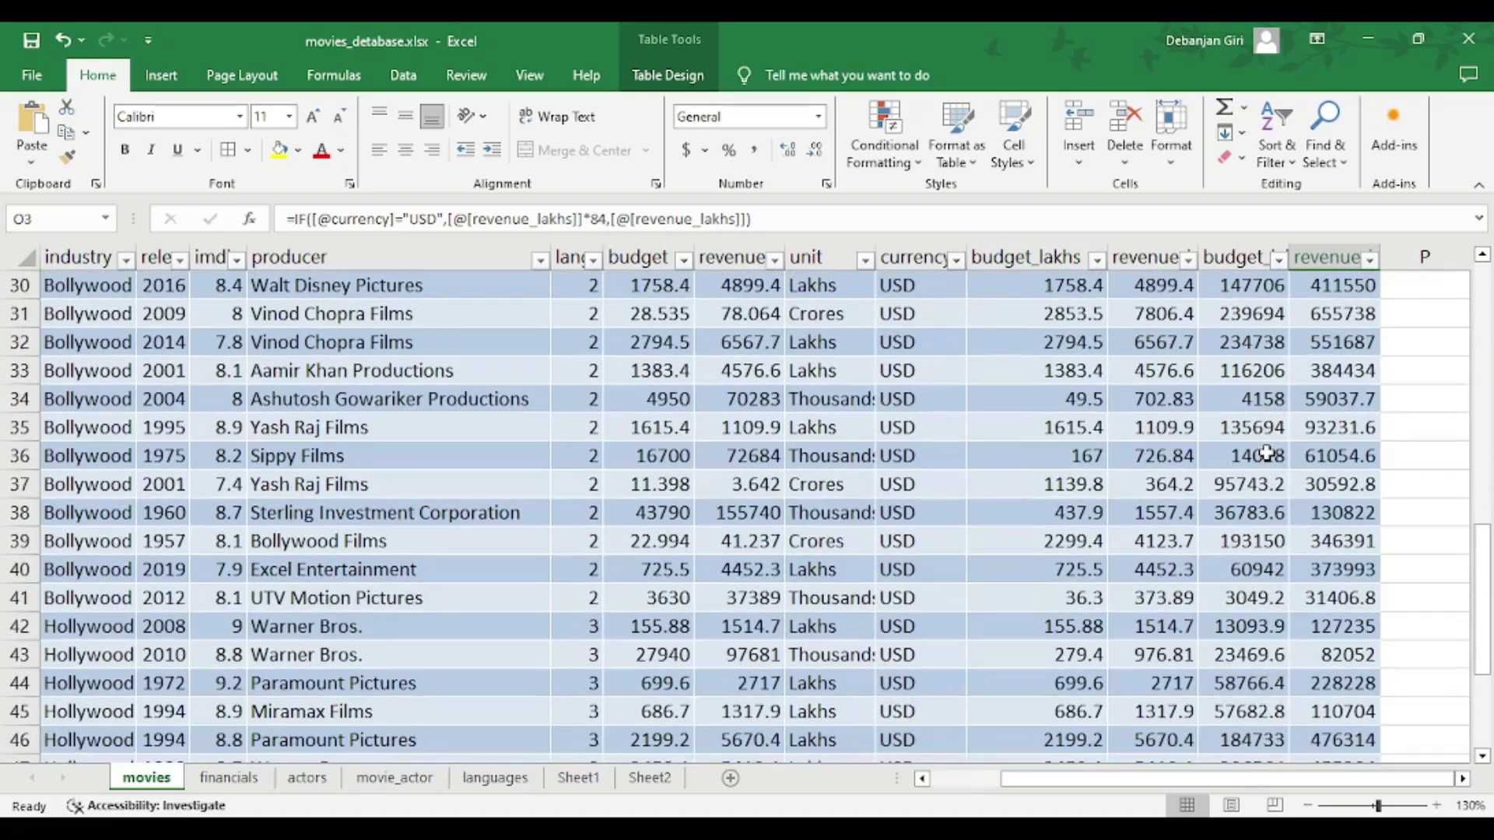
scroll(953, 385, "up", 1)
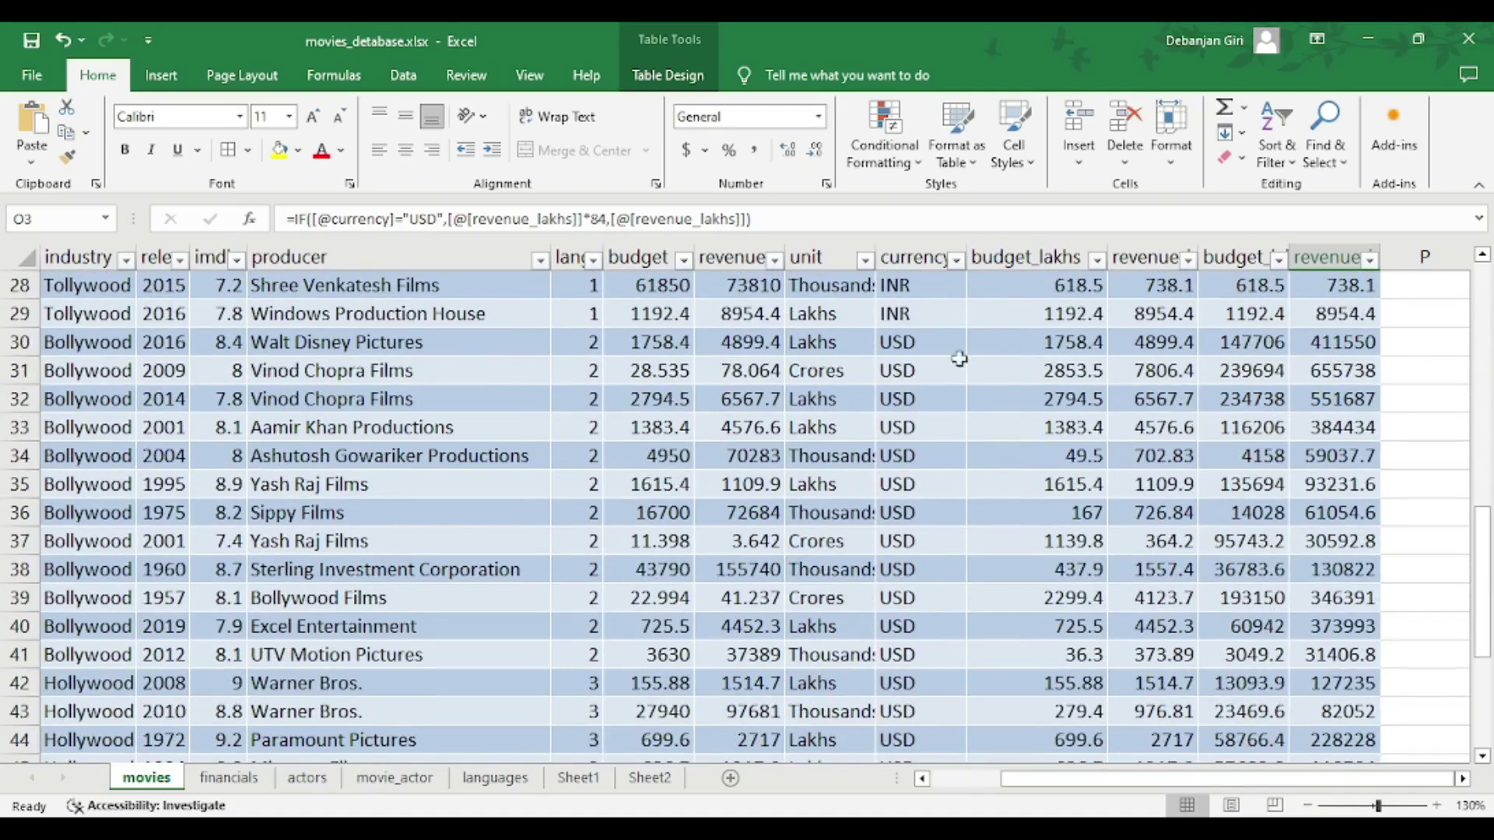
left_click(1271, 346)
left_click(1156, 342)
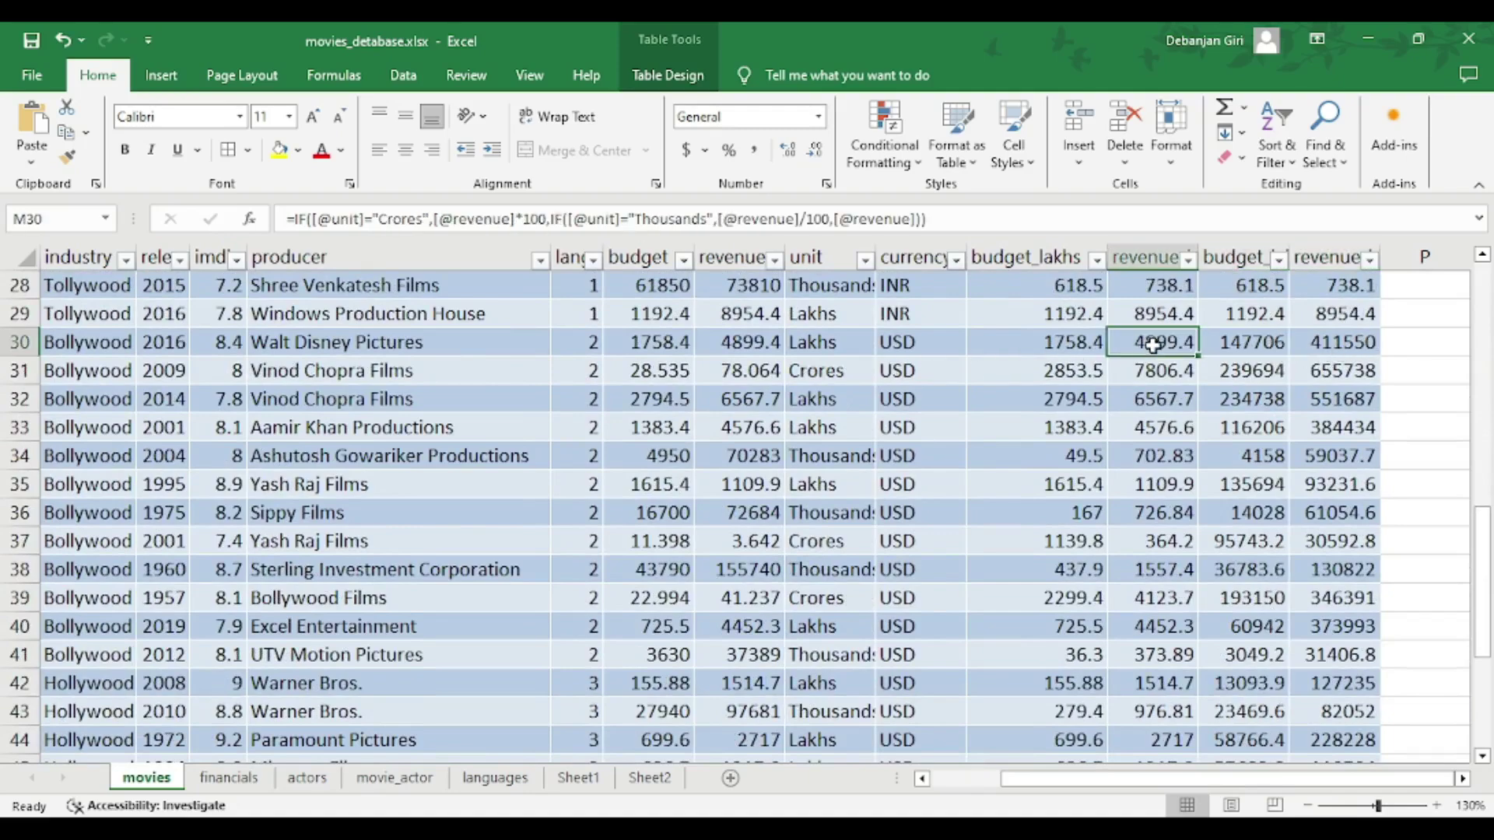
- Enter the check formula =4899.4*84 in the empty column P cell beside the Walt Disney Pictures row
left_click(1437, 343)
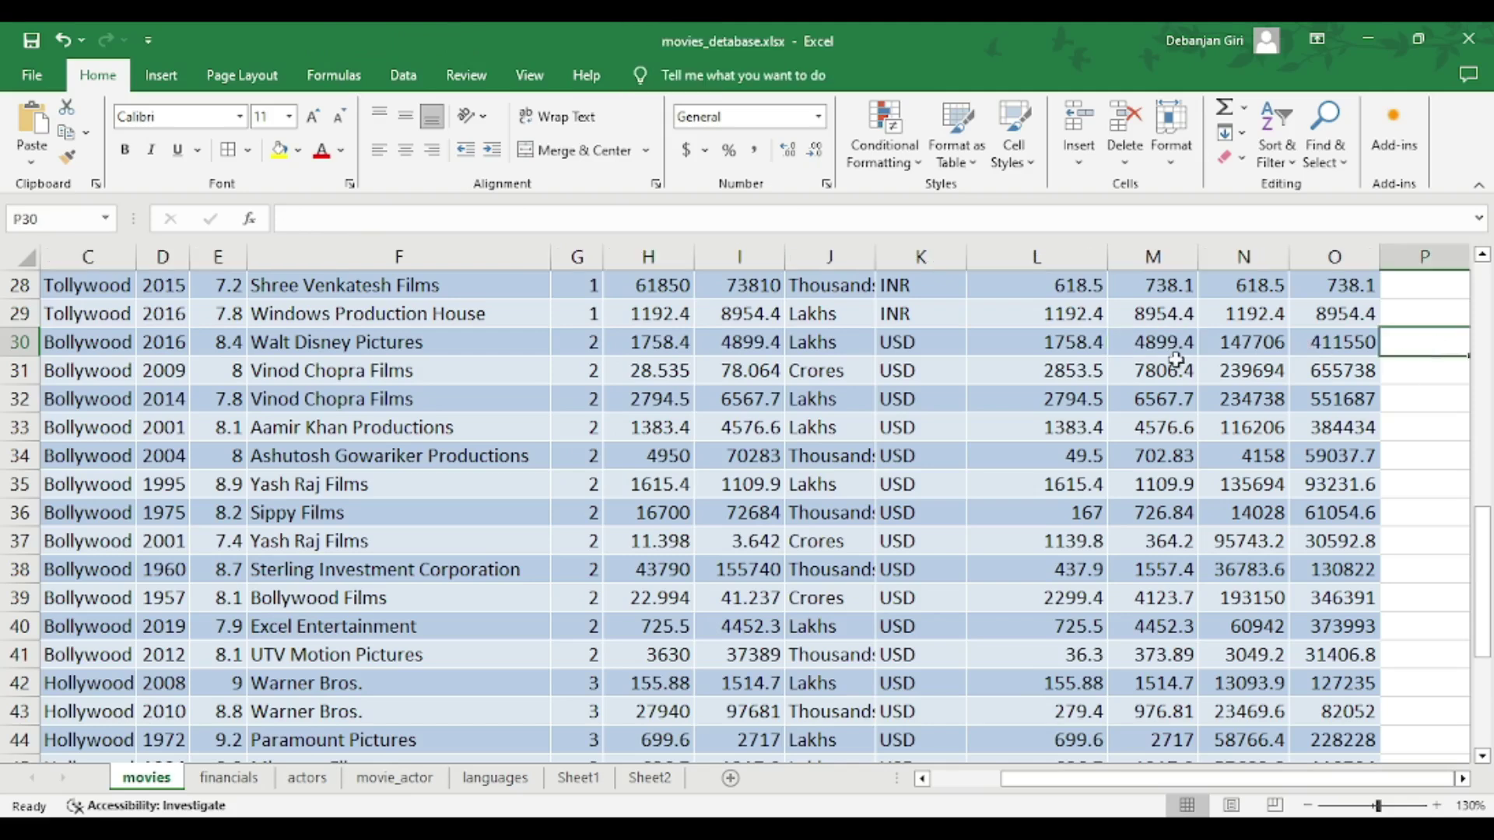
type("=")
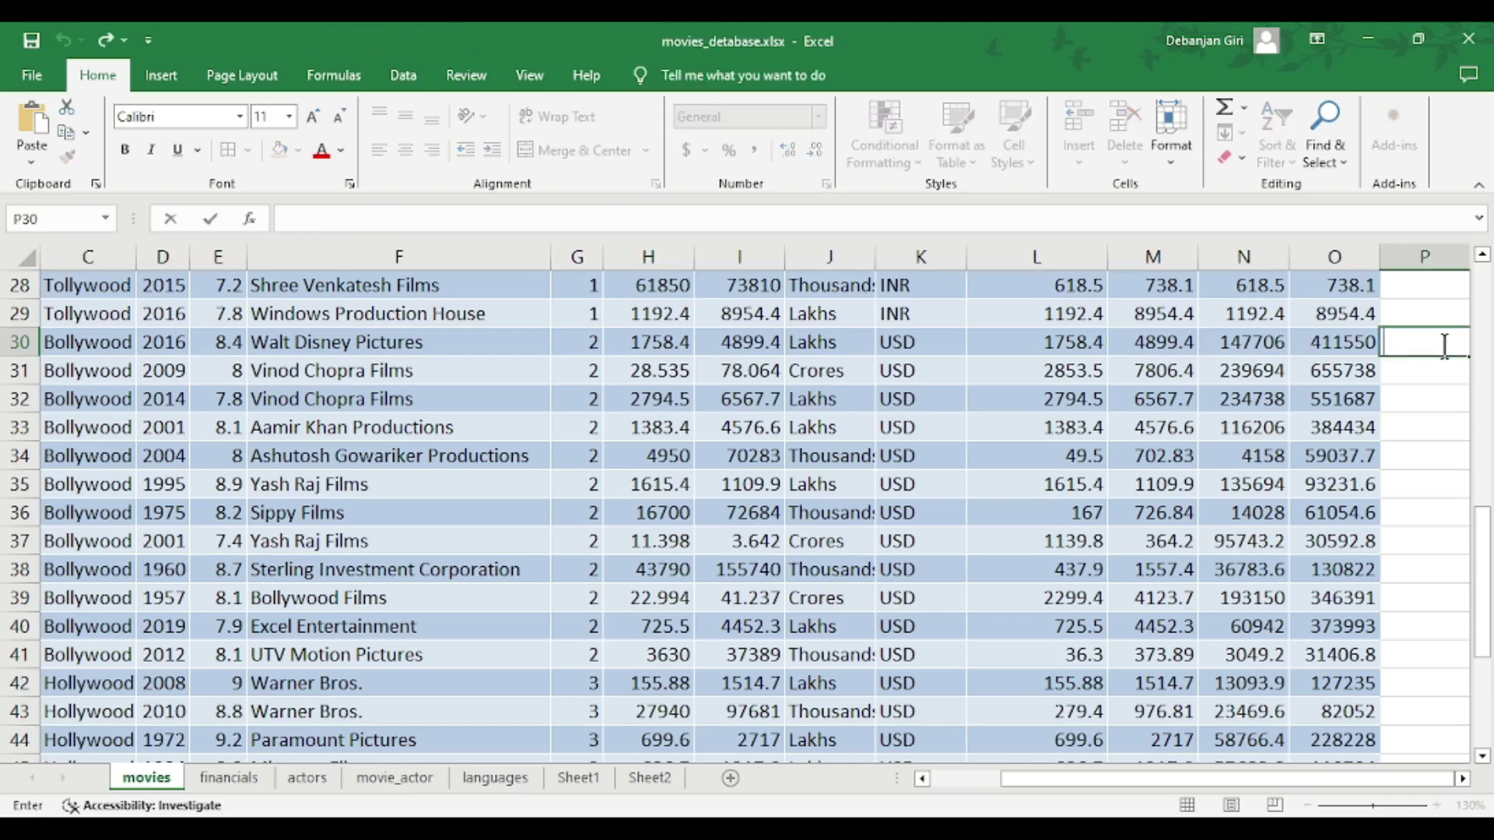
type("48")
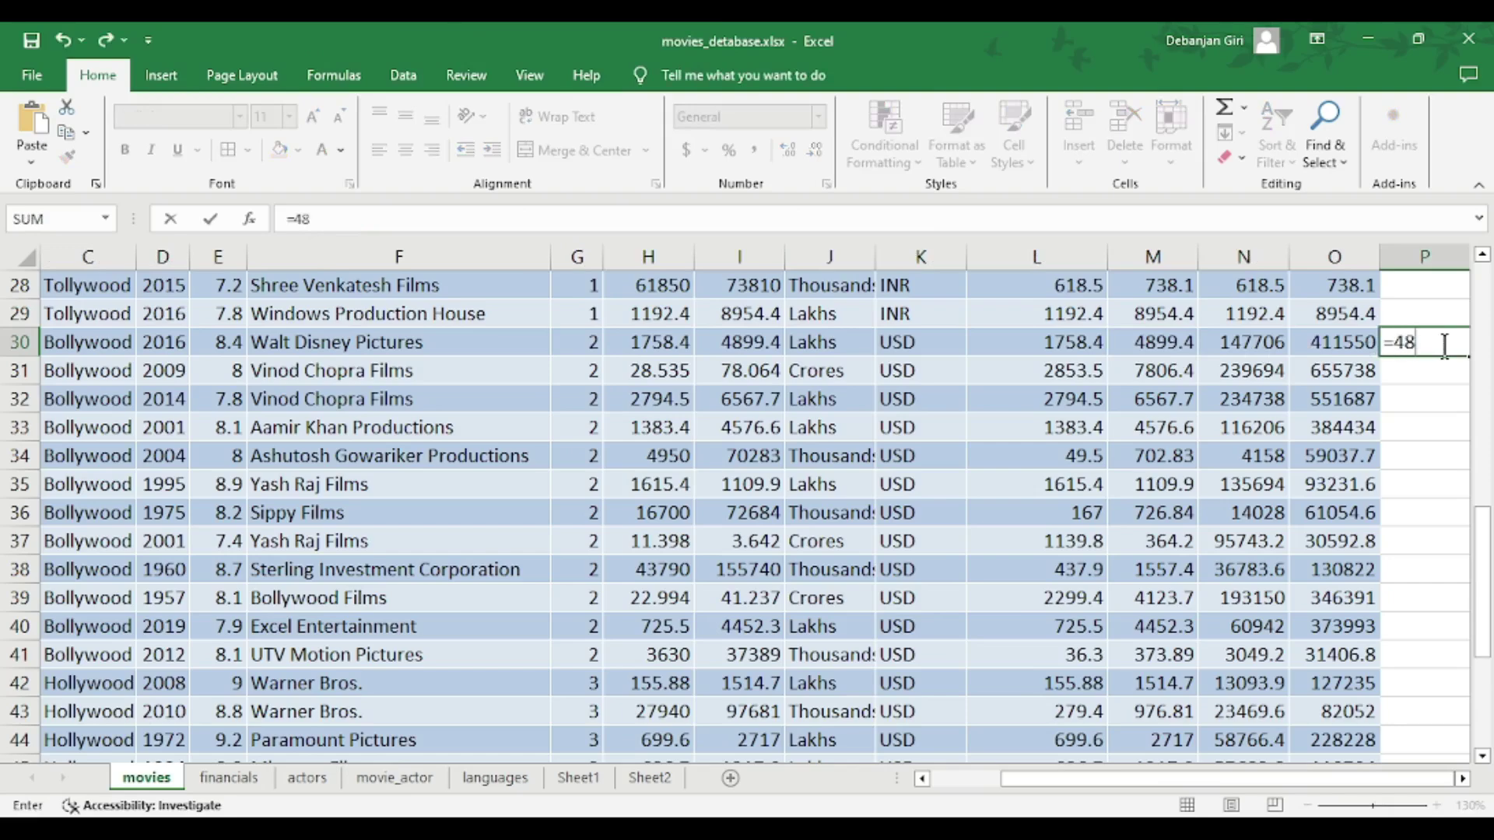
type("99.4")
type("*")
type("81")
key("BackSpace")
type("4")
key("Return")
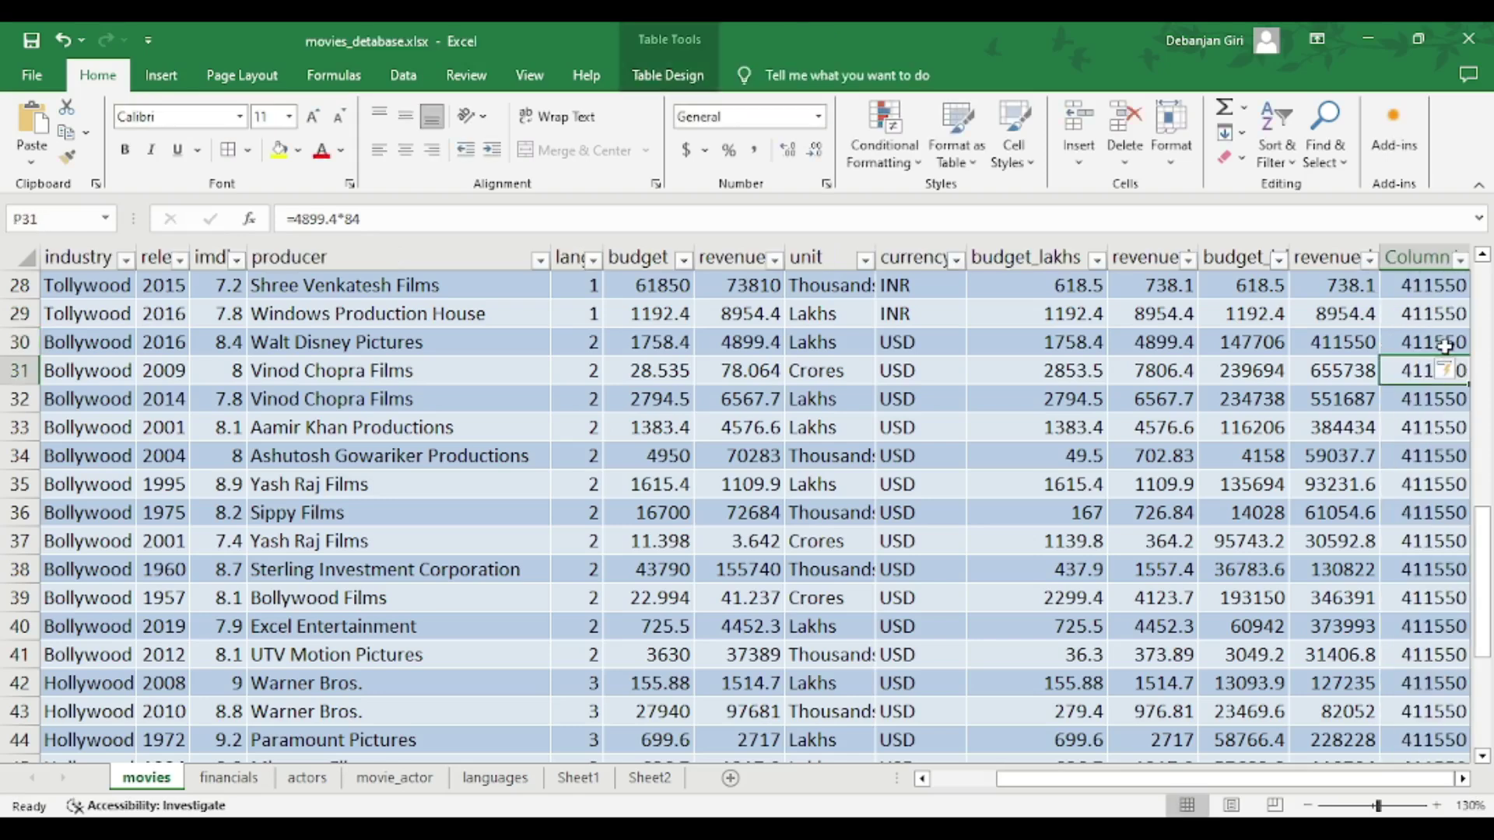
- Undo the check formula's automatic column fill and clear the formula from cell P30
left_click(1426, 347)
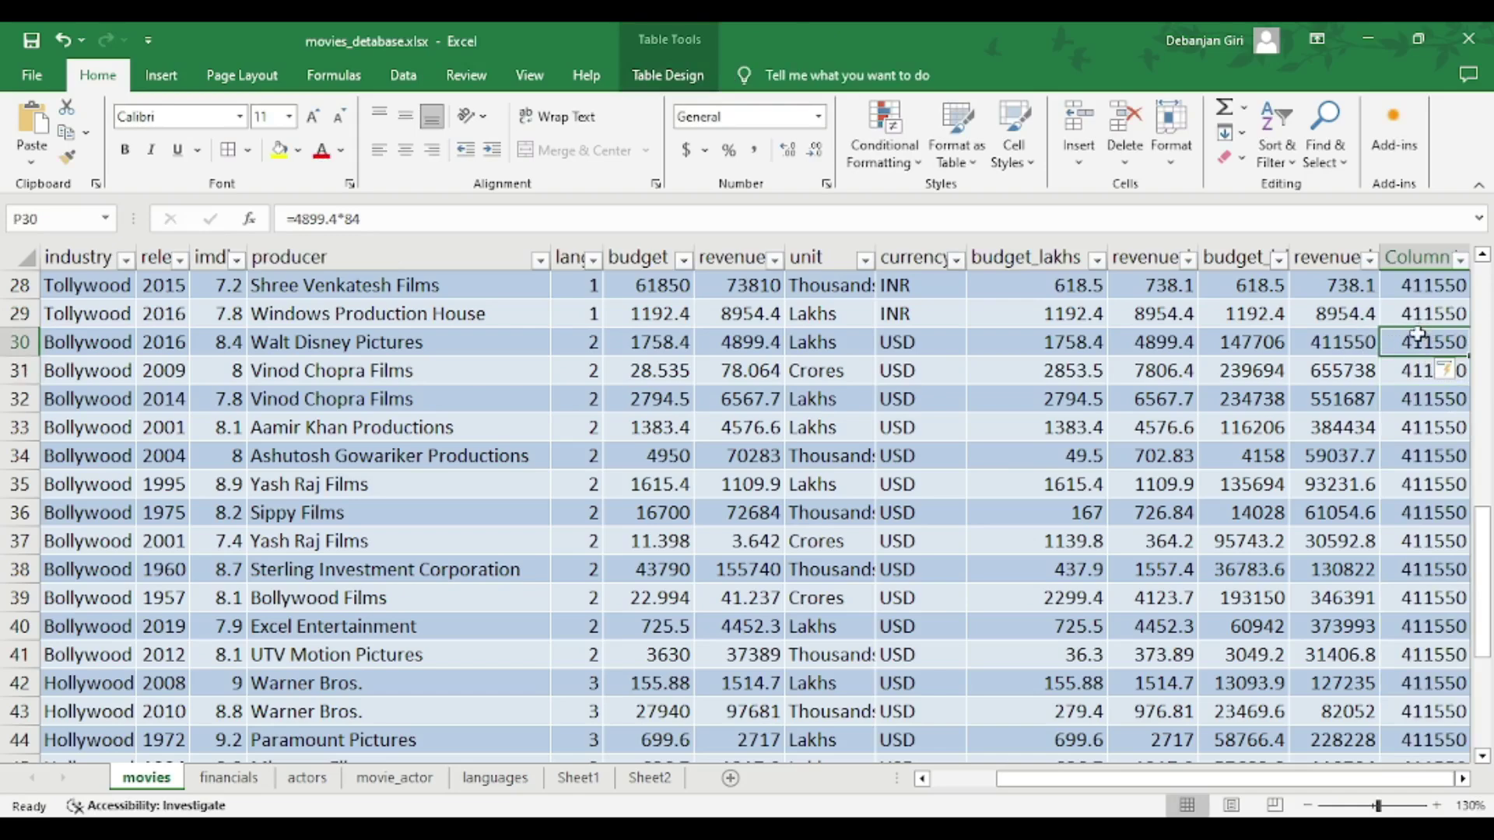
key("ctrl+z")
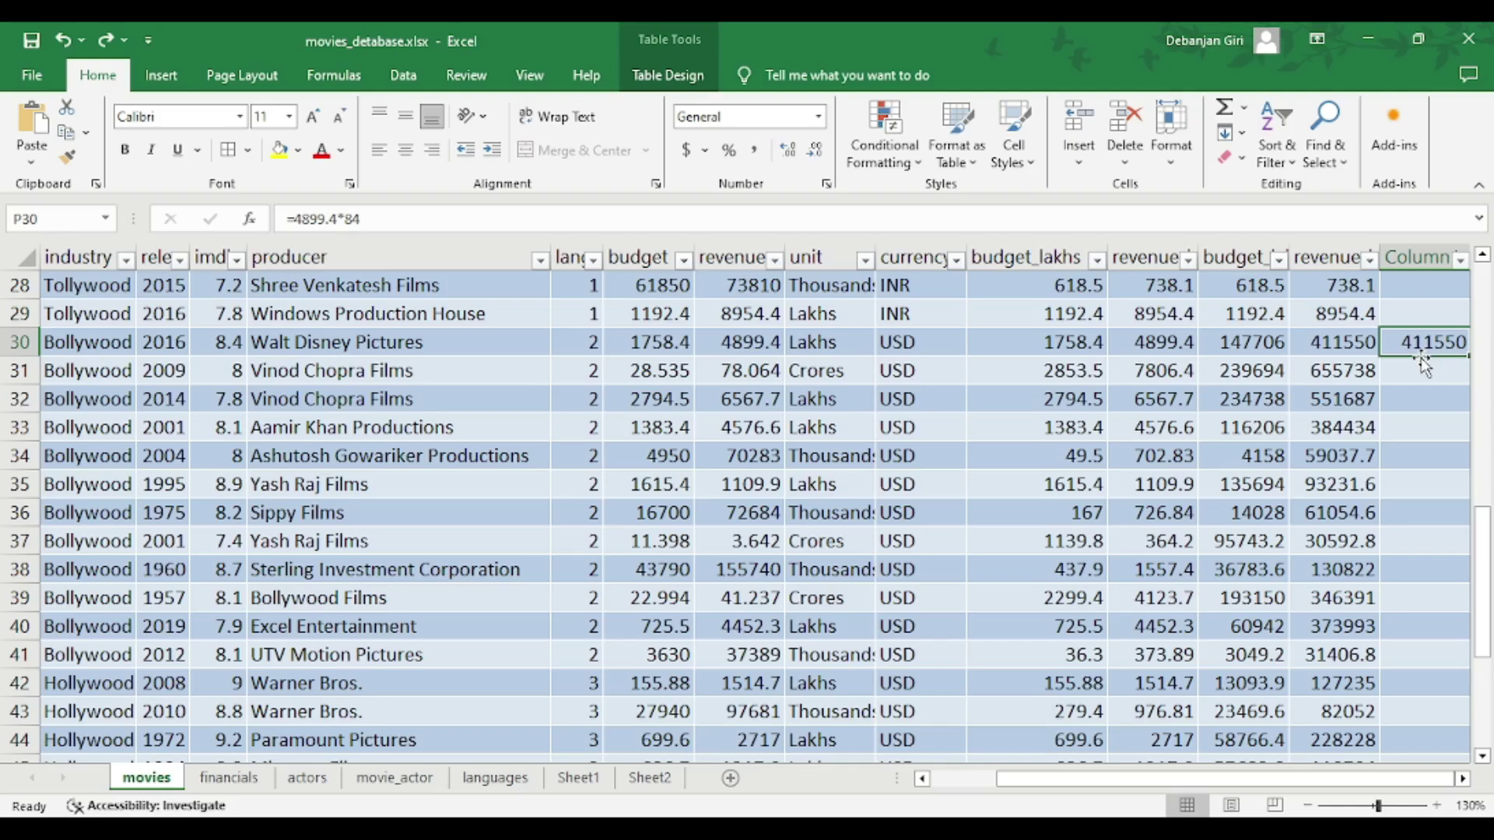
key("Delete")
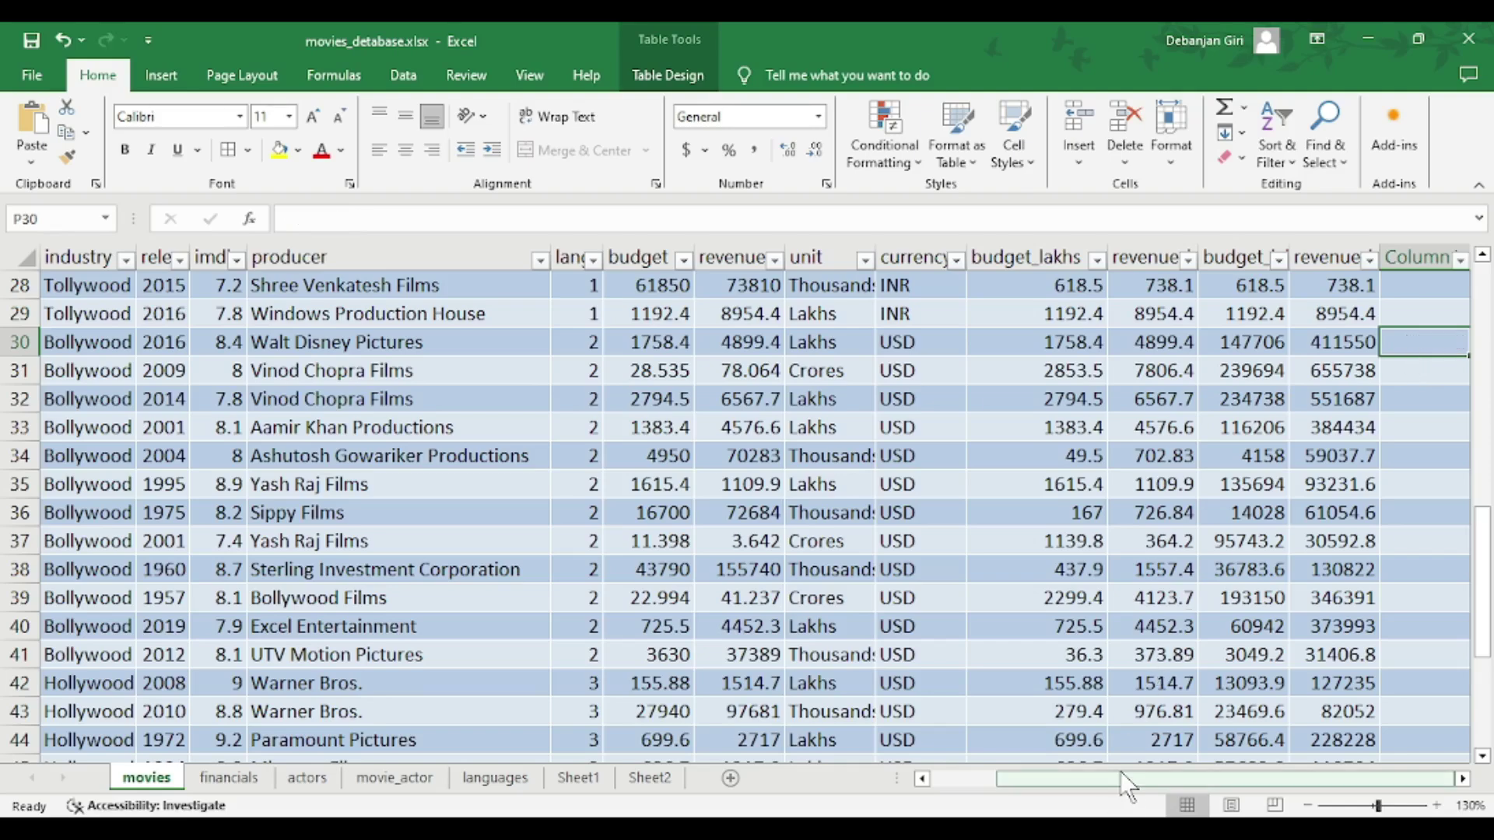
- Delete the extra Column1 column (column P) from the movies sheet
scroll(1344, 537, "up", 6)
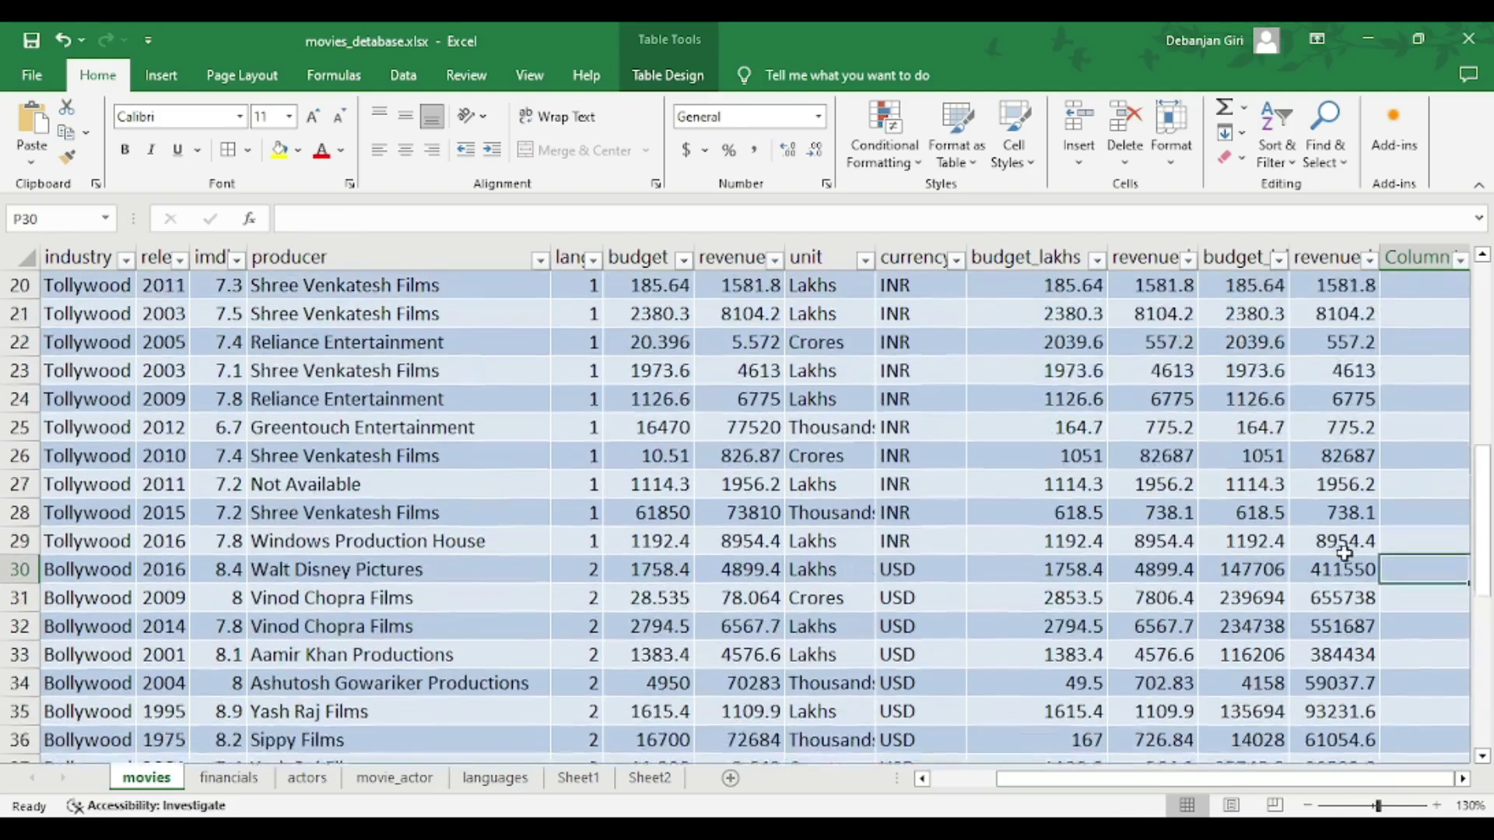
scroll(1345, 537, "up", 3)
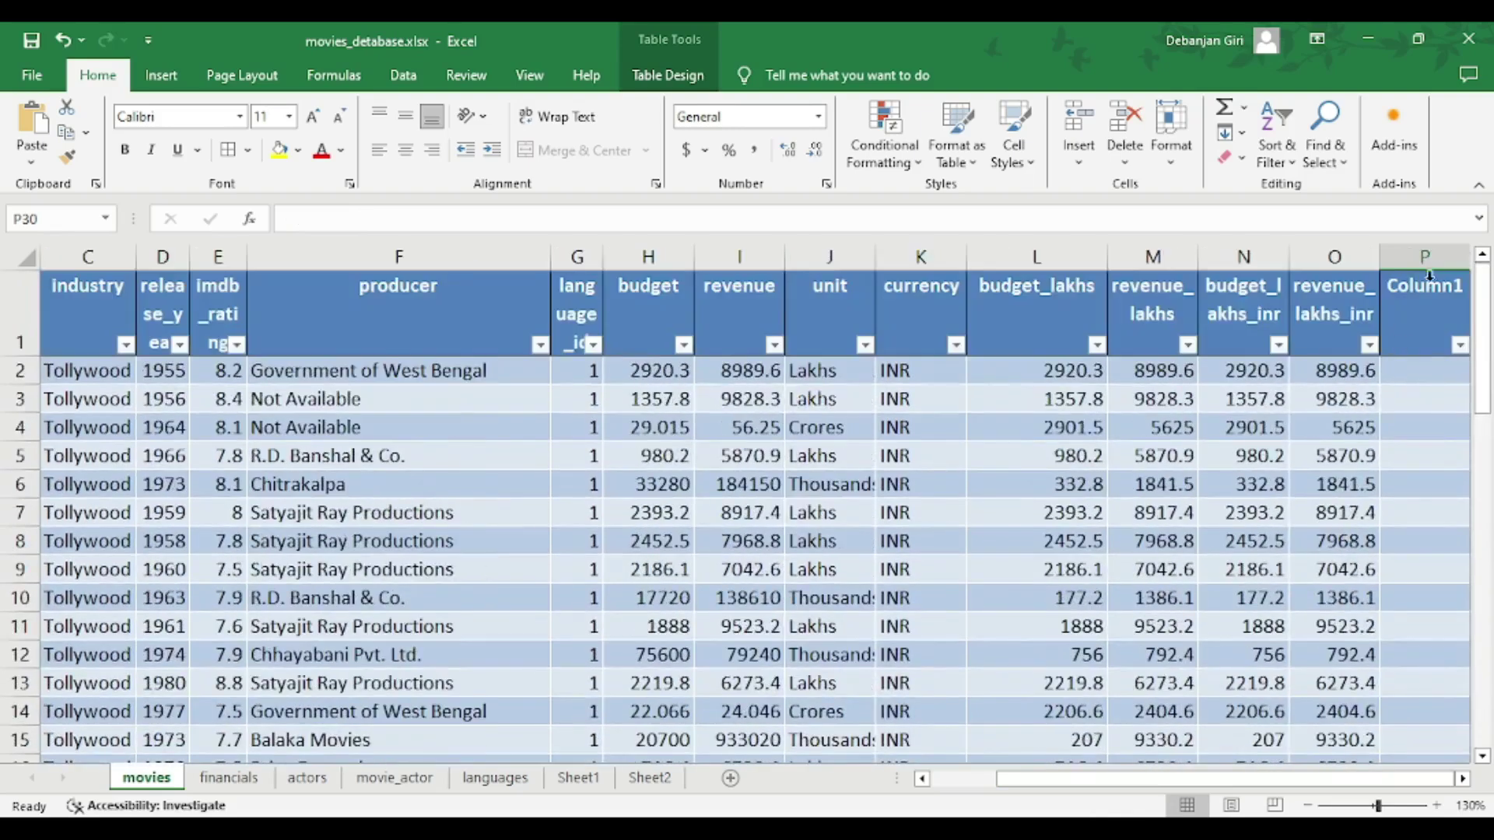
left_click(1439, 257)
right_click(1439, 262)
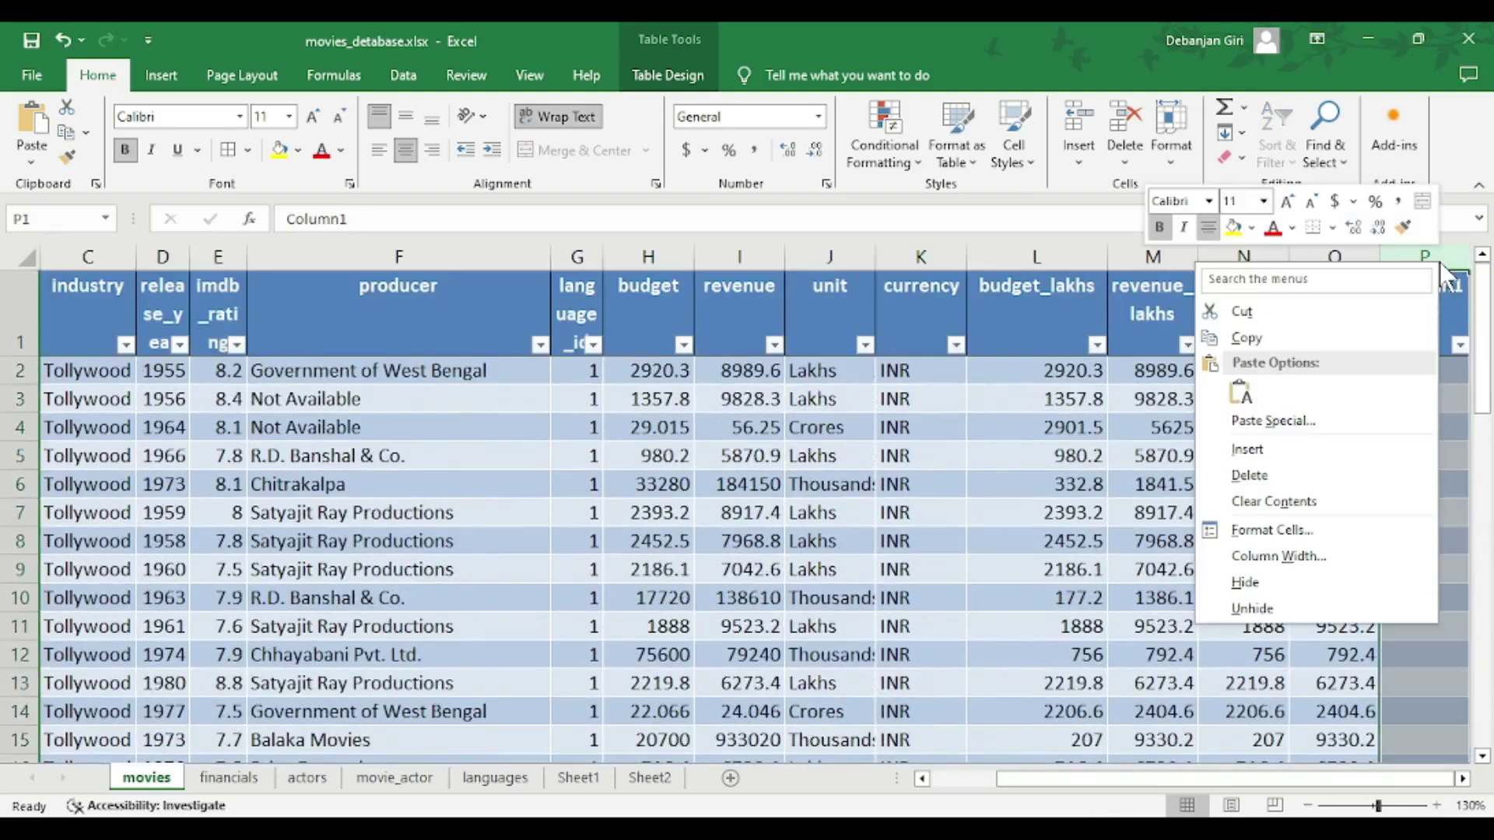
left_click(1253, 474)
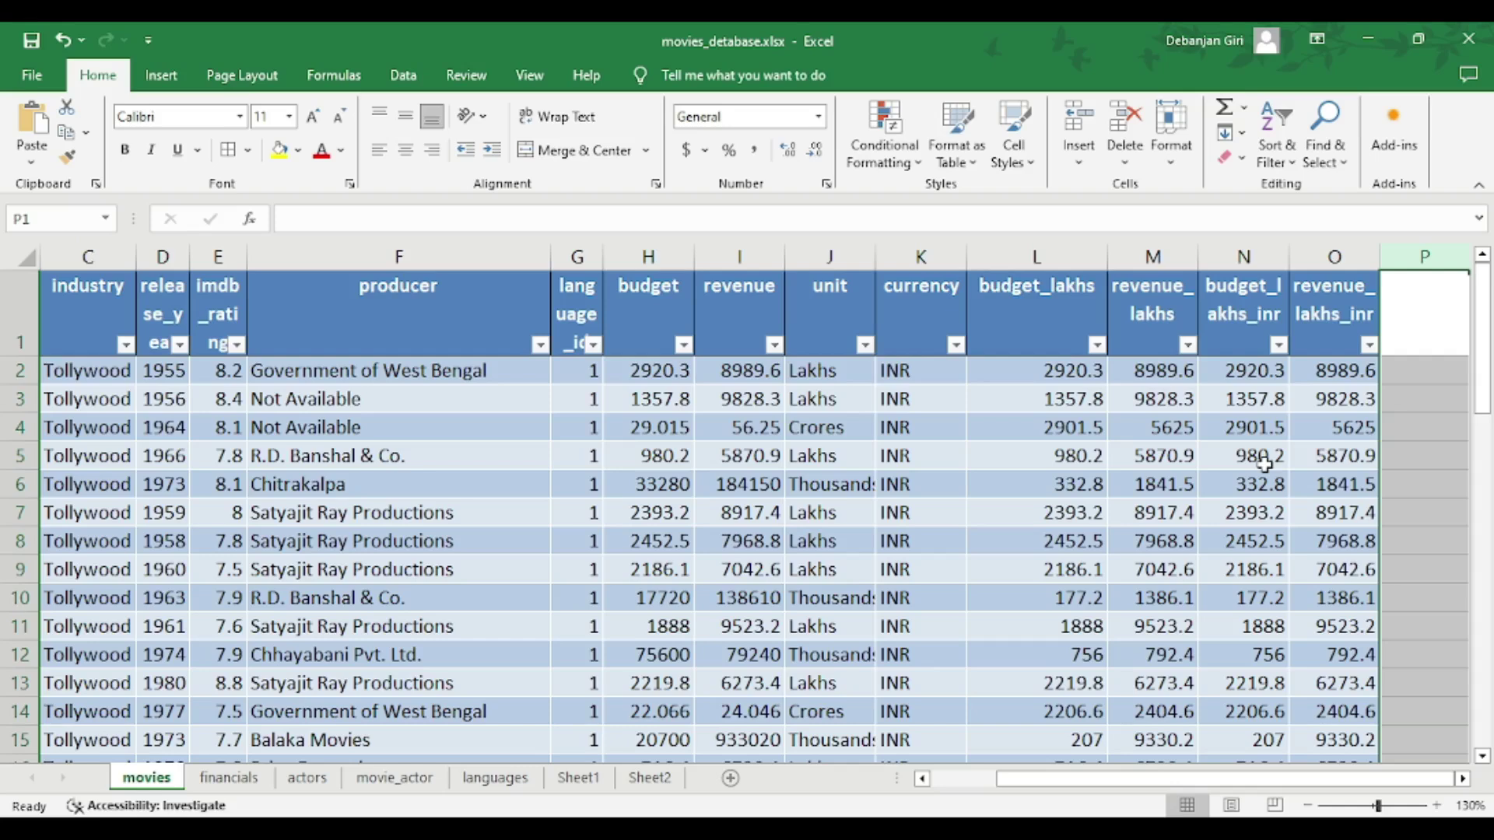
left_click(1430, 465)
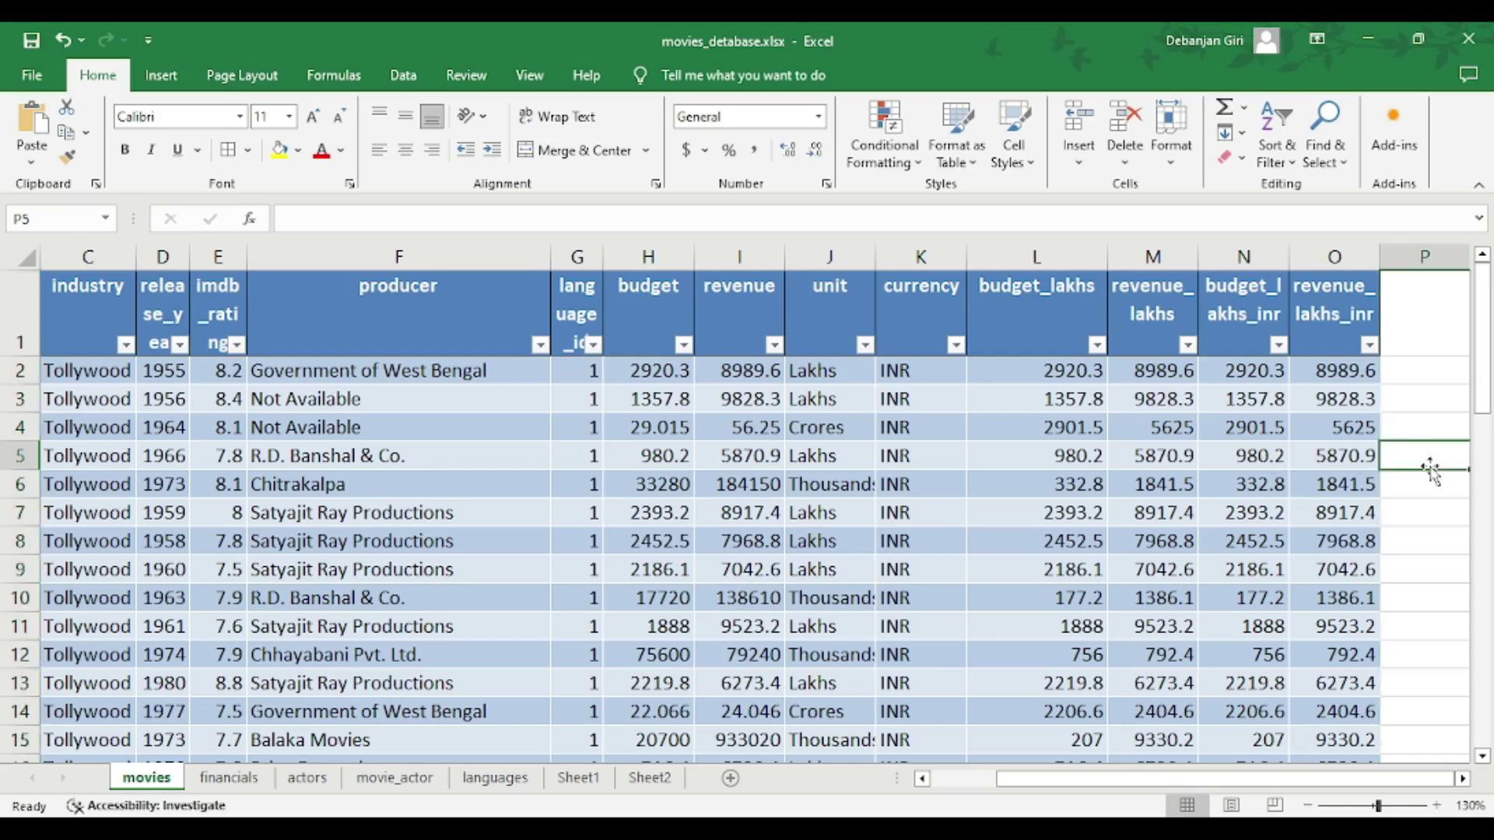